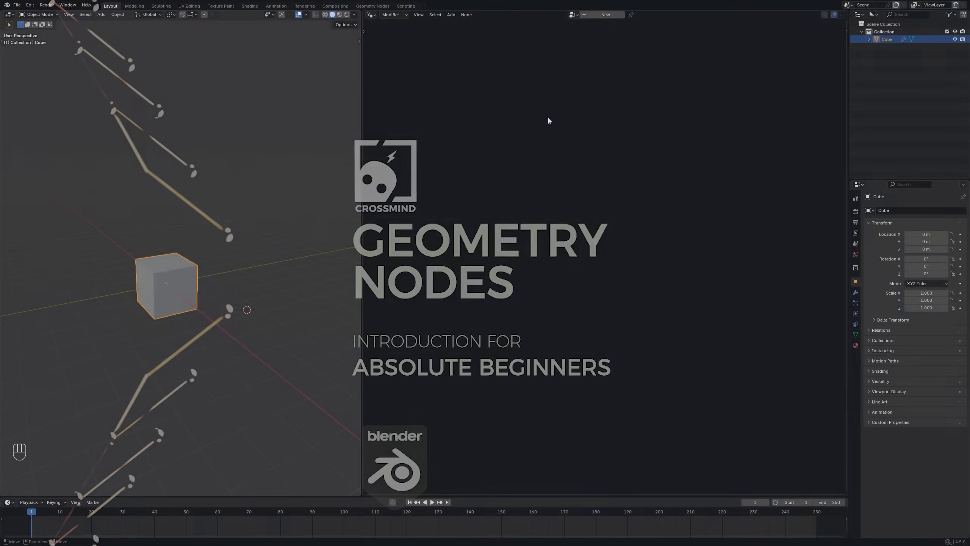
- Create a new geometry node tree on the cube and replace its Group Input with a Mesh Line connected to Group Output
scroll(300, 288, "down", 3, "shift")
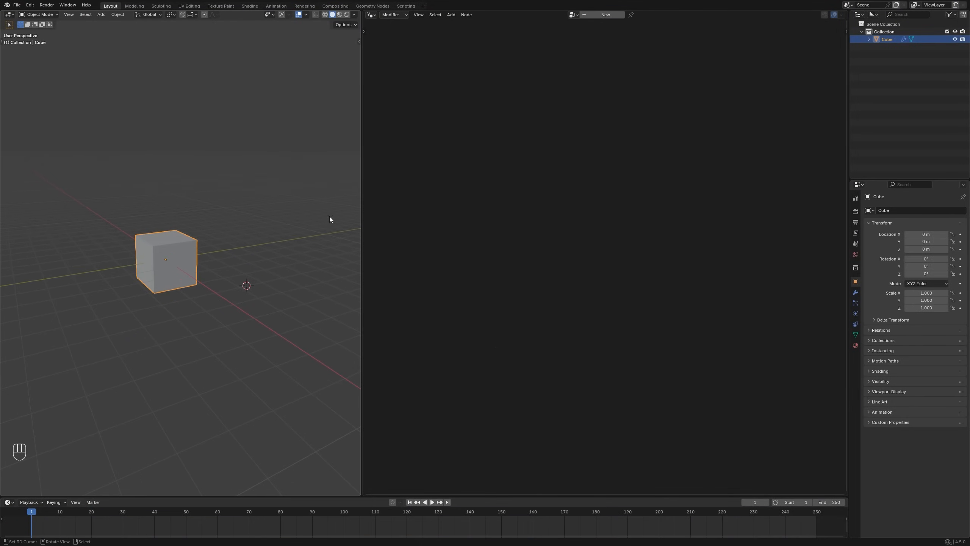
left_click(608, 17)
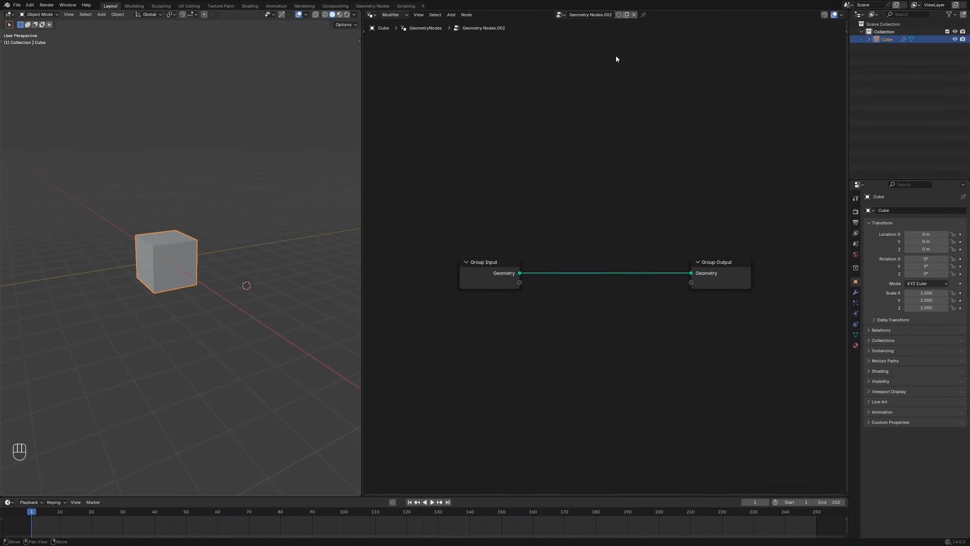
key("shift+a")
left_click(597, 205)
type("mes")
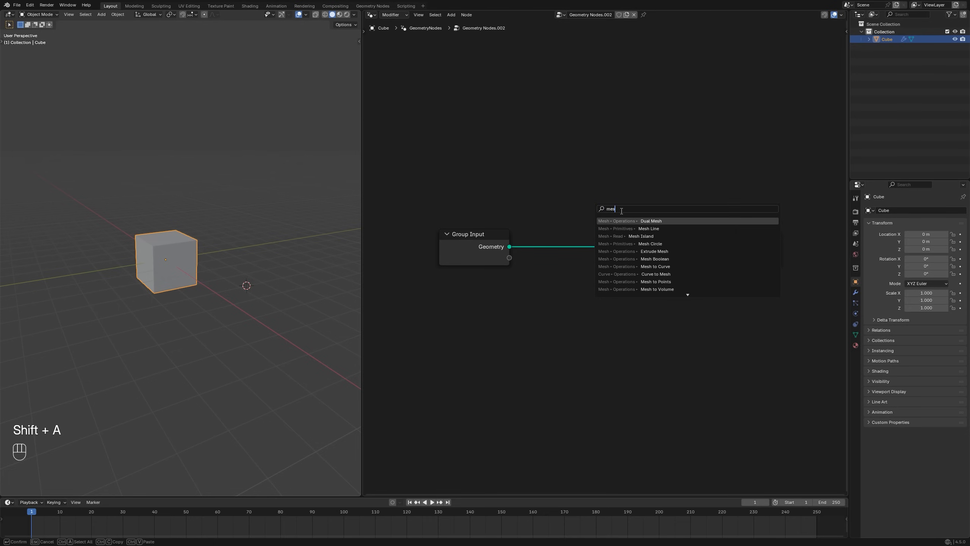
left_click(652, 228)
left_click(505, 294)
key("ctrl+x")
left_click_drag(504, 290, 474, 226)
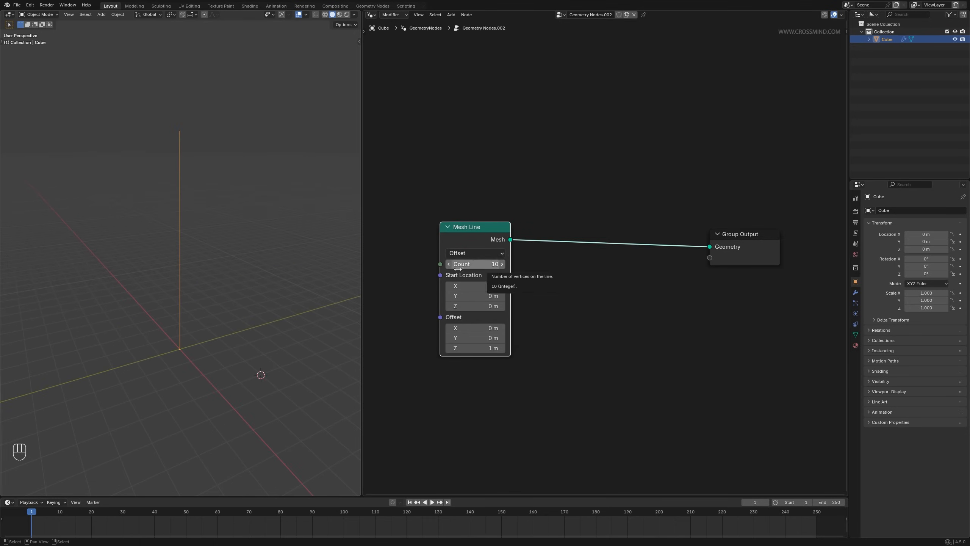
- Insert a Split Edges node between the Mesh Line and the Group Output
key("shift+a")
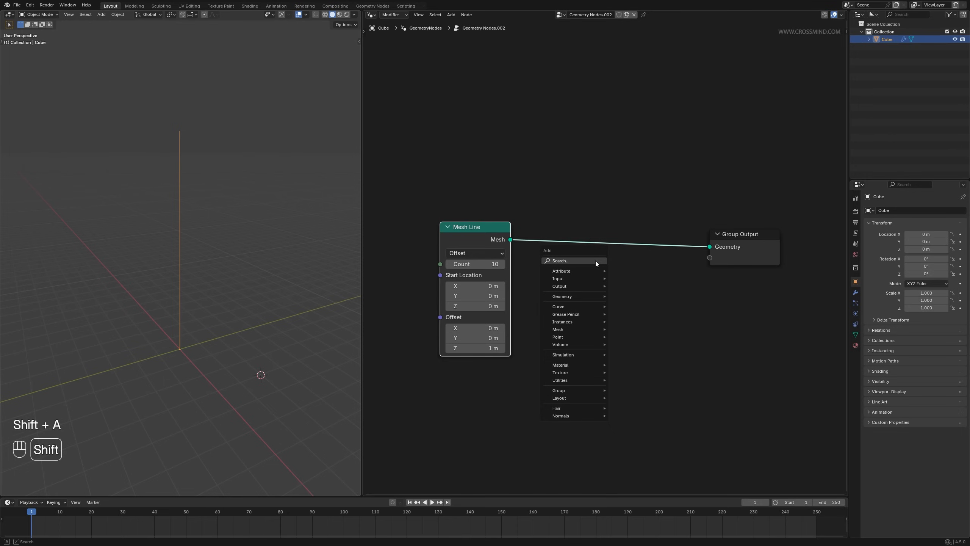
type("split")
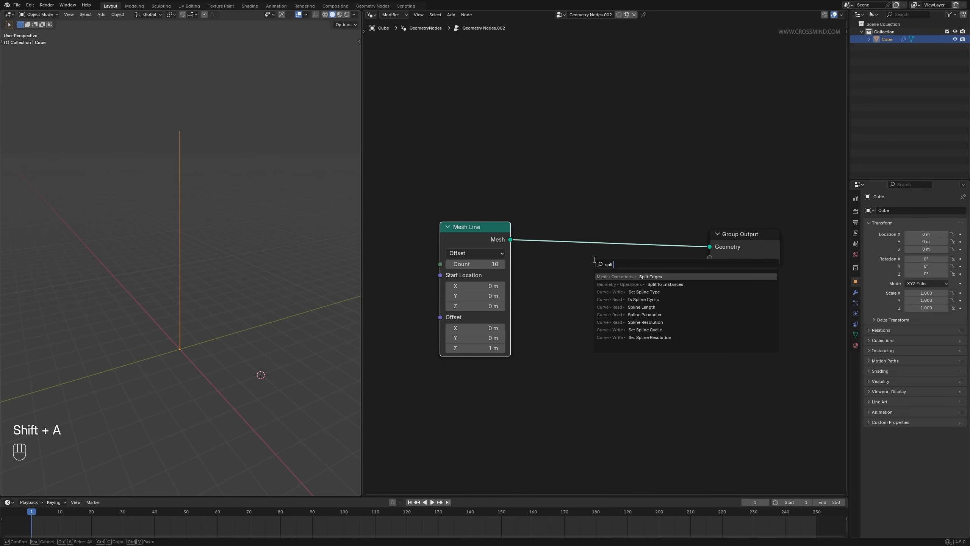
key("Return")
left_click(620, 268)
- Insert a Scale Elements node after Split Edges, with the Edge domain and a scale of 0.860
key("shift+a")
type("sca")
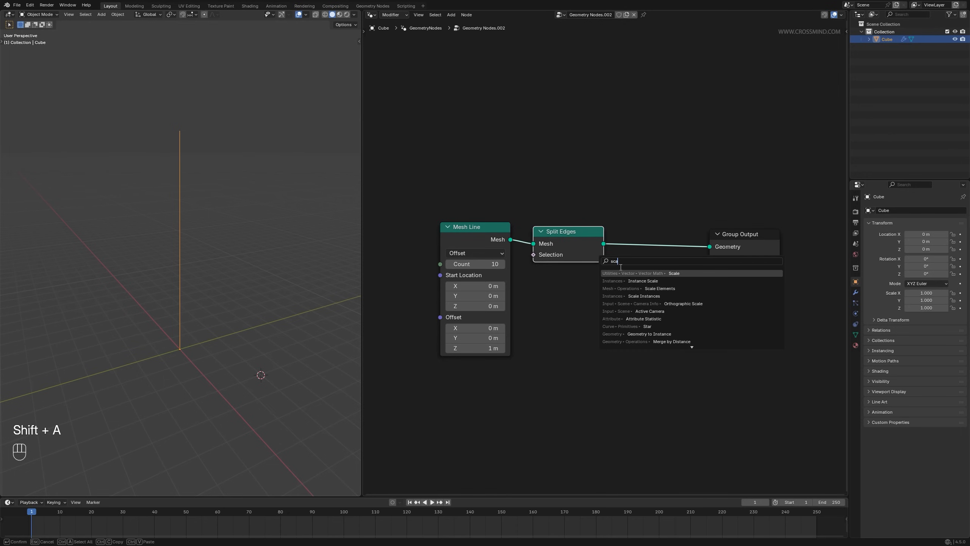
left_click(649, 288)
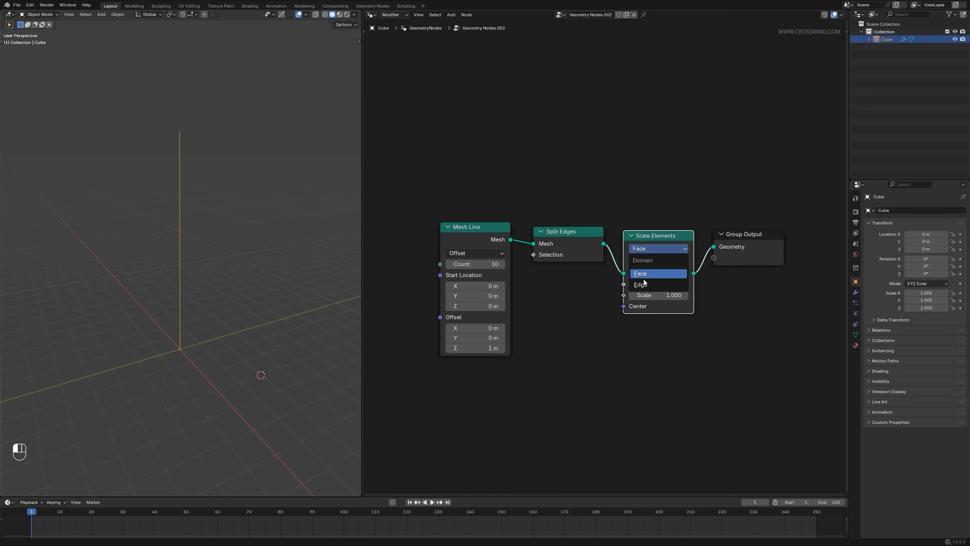
left_click(645, 287)
left_click_drag(649, 294, 621, 294, "shift")
- Annotate the uppermost segments of the split line with freehand bracket-shaped outlines in the viewport
middle_click_drag(259, 284, 245, 298, "shift")
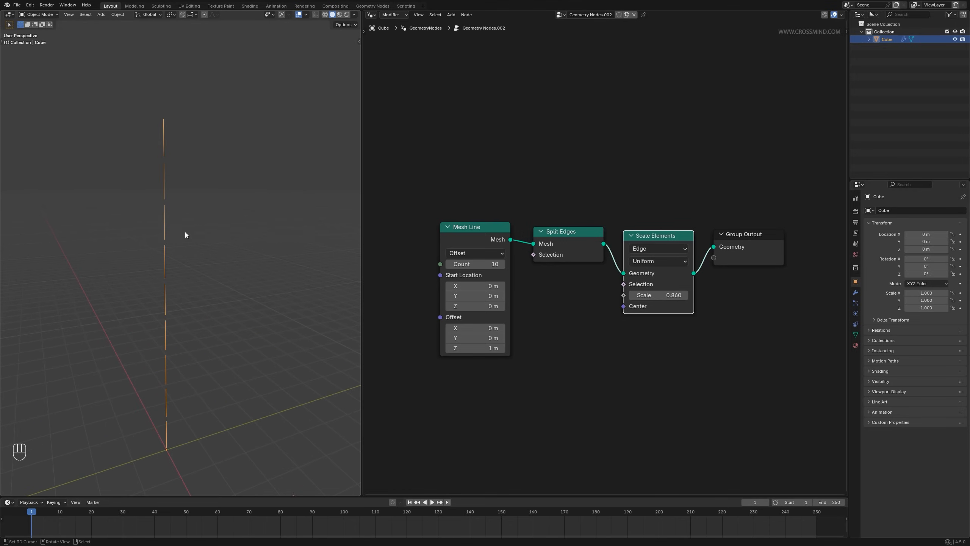
middle_click_drag(192, 403, 199, 393)
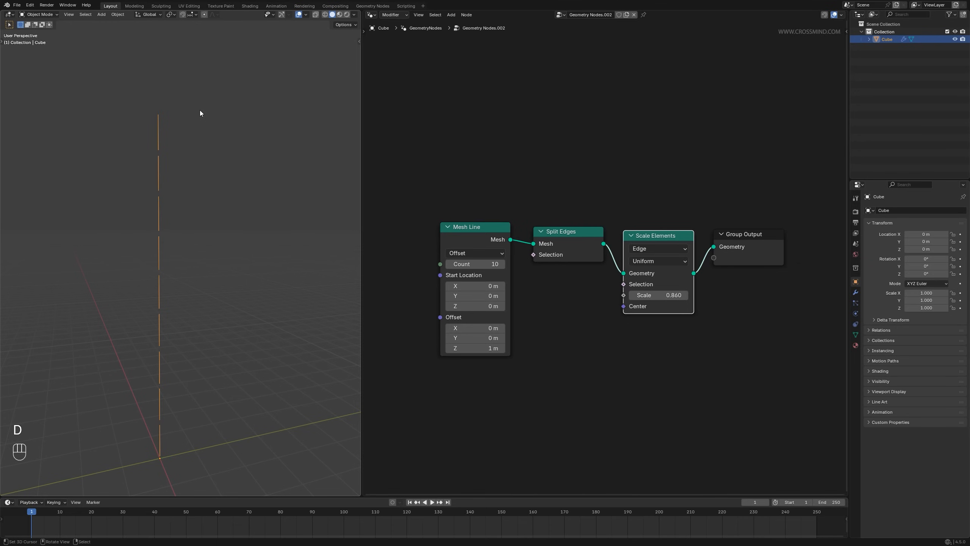
key("d")
left_click_drag(185, 110, 227, 105)
mouse_move(159, 149)
left_mouse_down()
mouse_move(247, 150)
mouse_move(157, 154)
left_mouse_up()
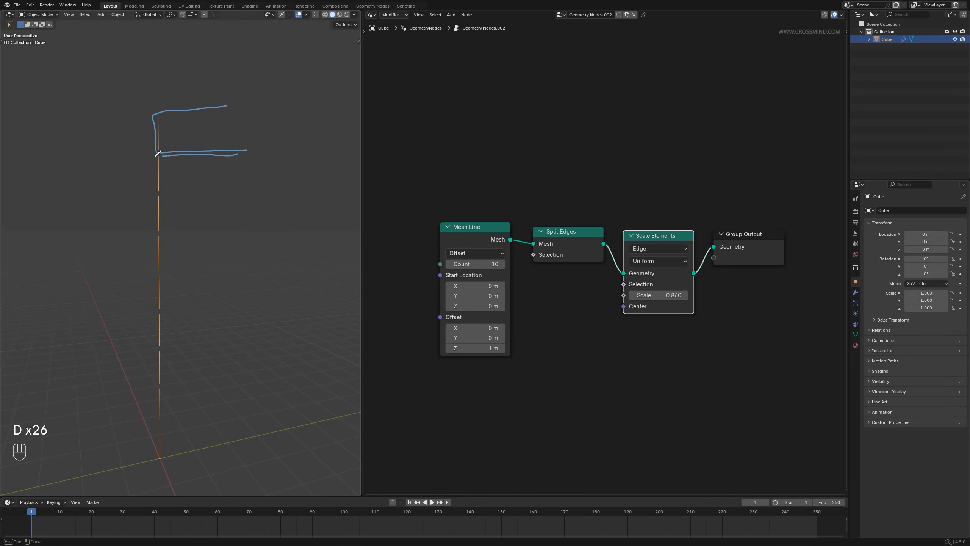
left_click_drag(203, 197, 228, 199)
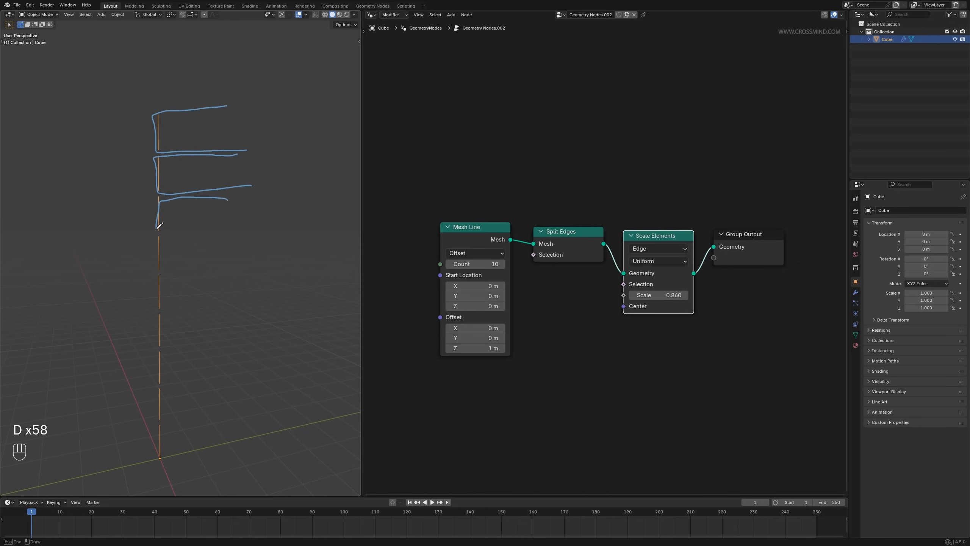
- Undo the annotation strokes drawn around the line segments
key("ctrl+z")
key("ctrl+z")
key("ctrl+z")
key("ctrl+z")
key("ctrl+z")
key("ctrl+shift+z")
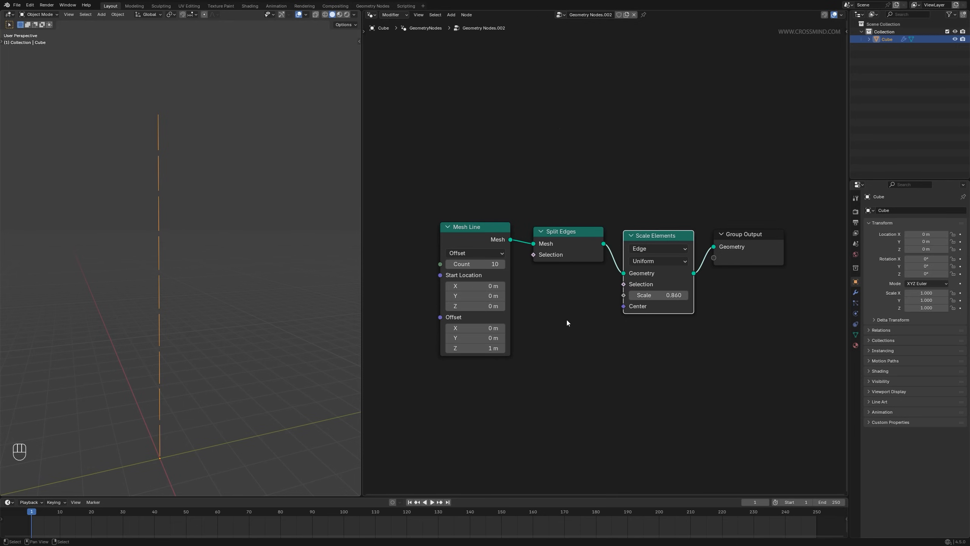
- Add an Index node below Scale Elements and shift the Group Output away to make room
middle_click_drag(594, 303, 563, 274)
key("shift+a")
type("index")
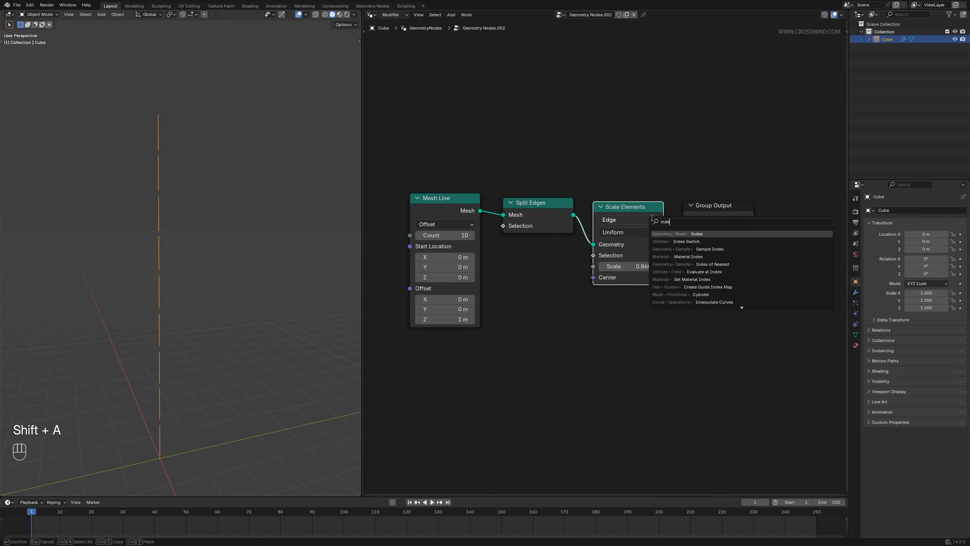
left_click(679, 233)
left_click(630, 333)
left_click_drag(716, 222, 772, 224)
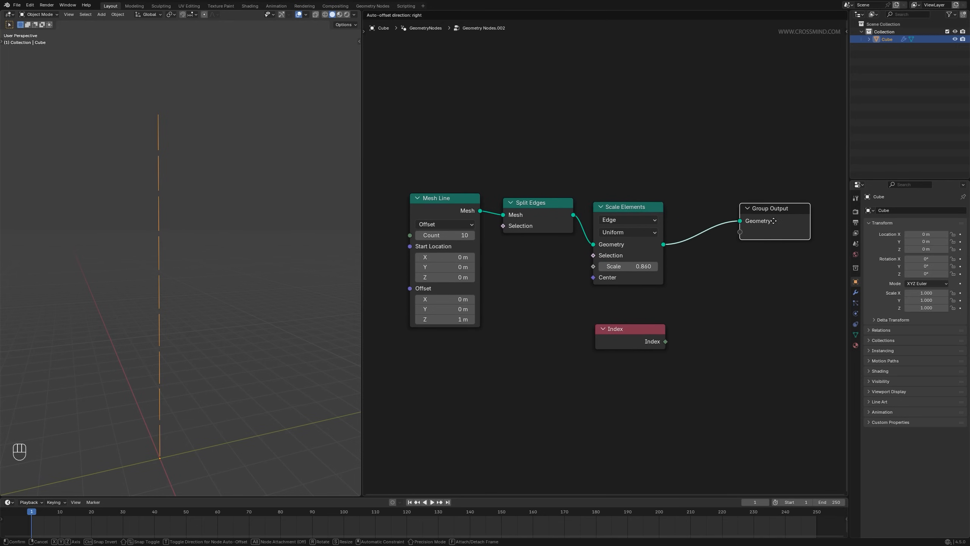
- Preview the Scale Elements geometry with the Index values through a Viewer and enable the attribute text overlay in the viewport
left_click(672, 227, "ctrl+shift")
left_click(646, 334, "ctrl+shift")
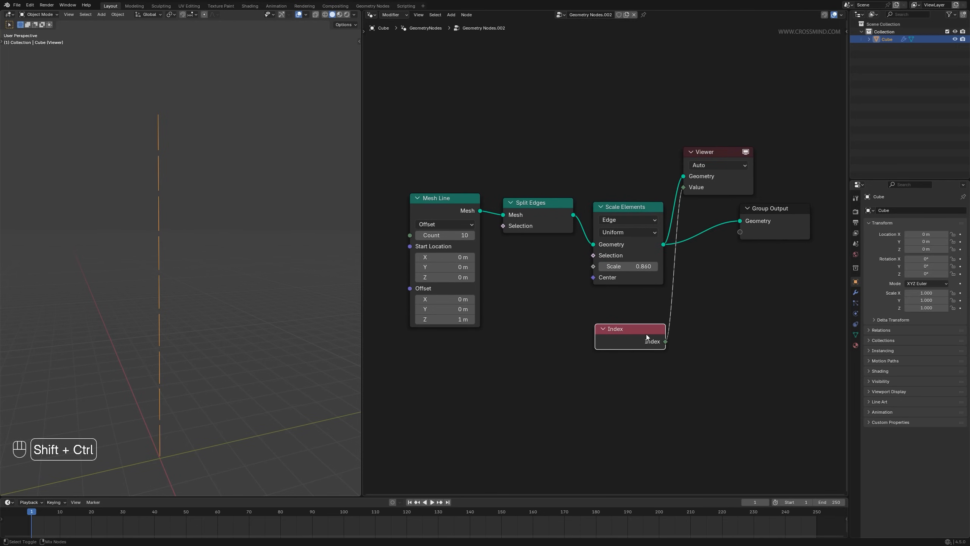
left_click(306, 17)
left_click(282, 184)
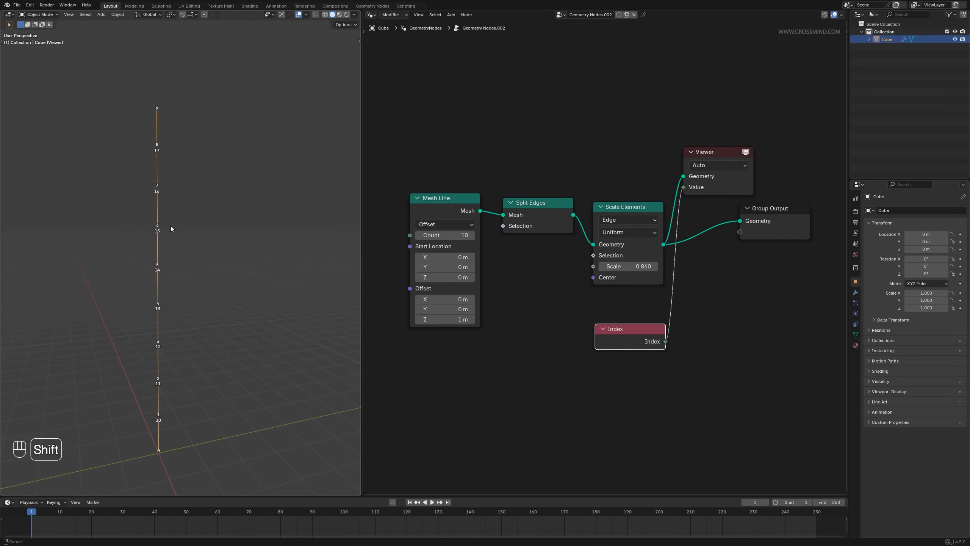
middle_click_drag(172, 229, 172, 224, "shift")
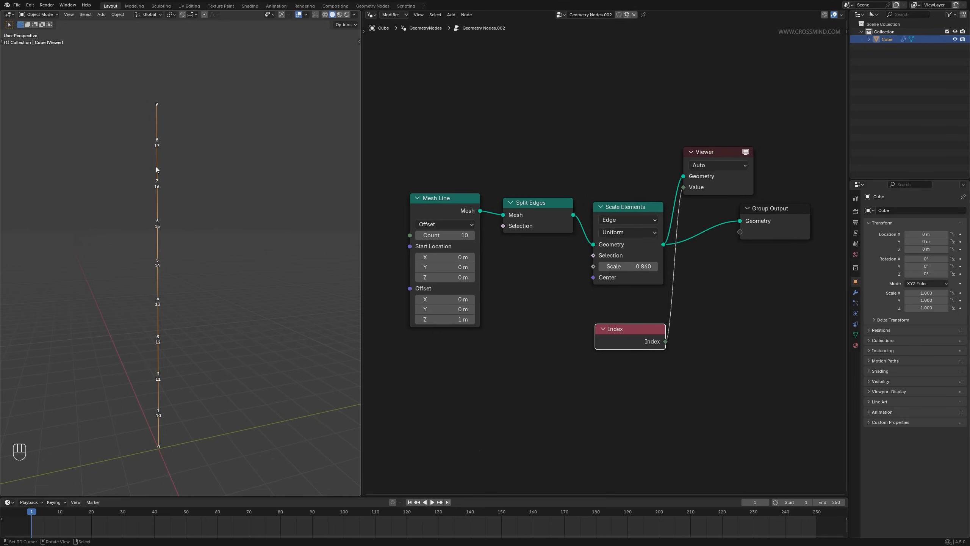
- Delete the Index and Viewer nodes and move the Group Output farther from Scale Elements
key("ctrl+x")
key("ctrl+x")
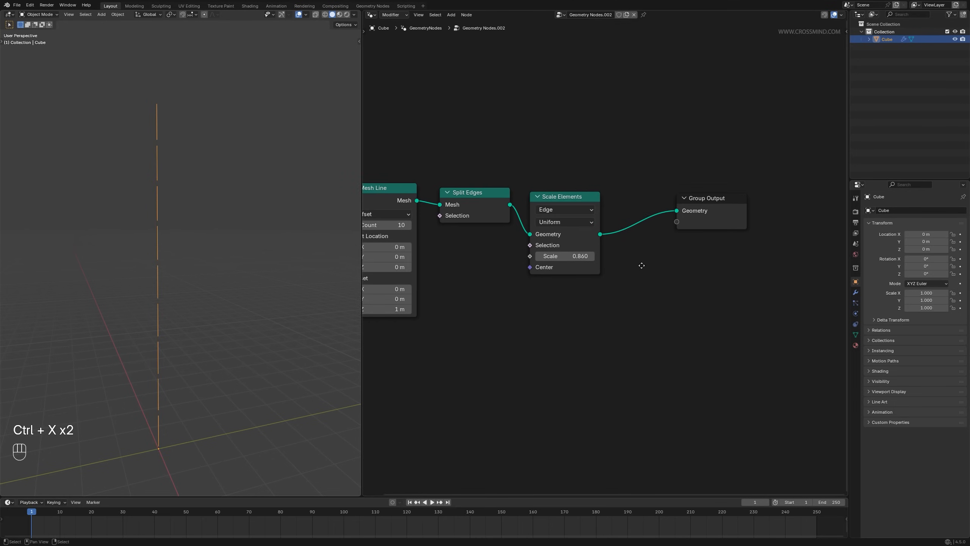
key("g")
right_click(636, 257)
- Insert a Store Named Attribute node between Scale Elements and the Group Output
key("shift+a")
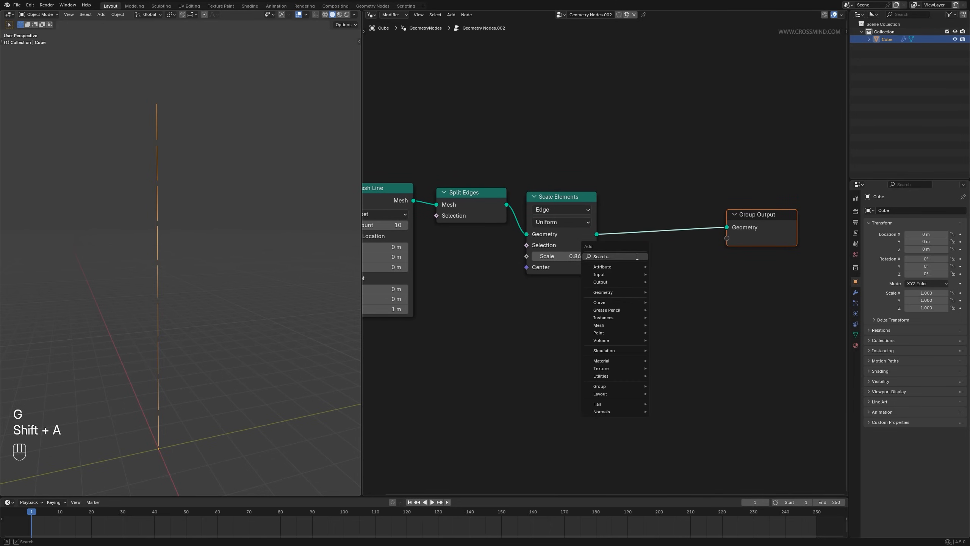
type("b")
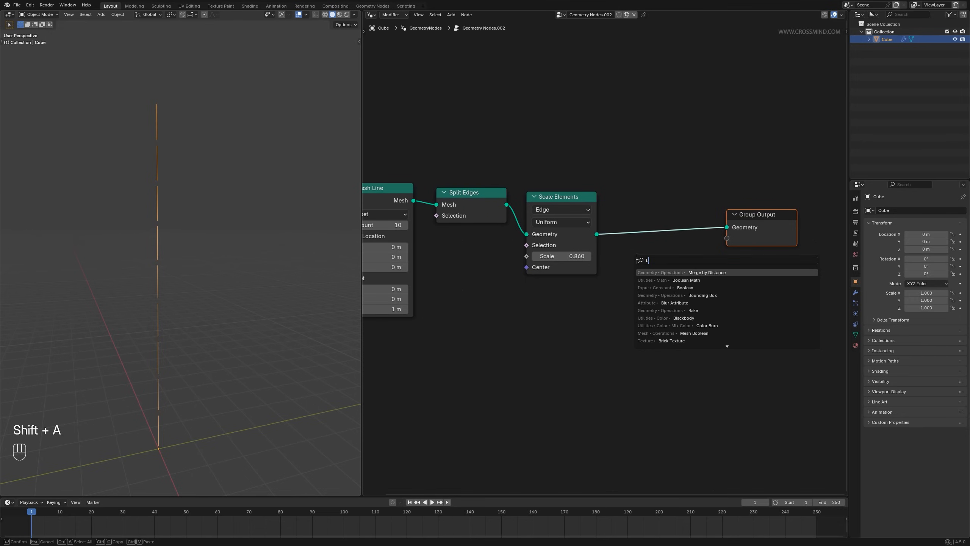
key("BackSpace")
type("store")
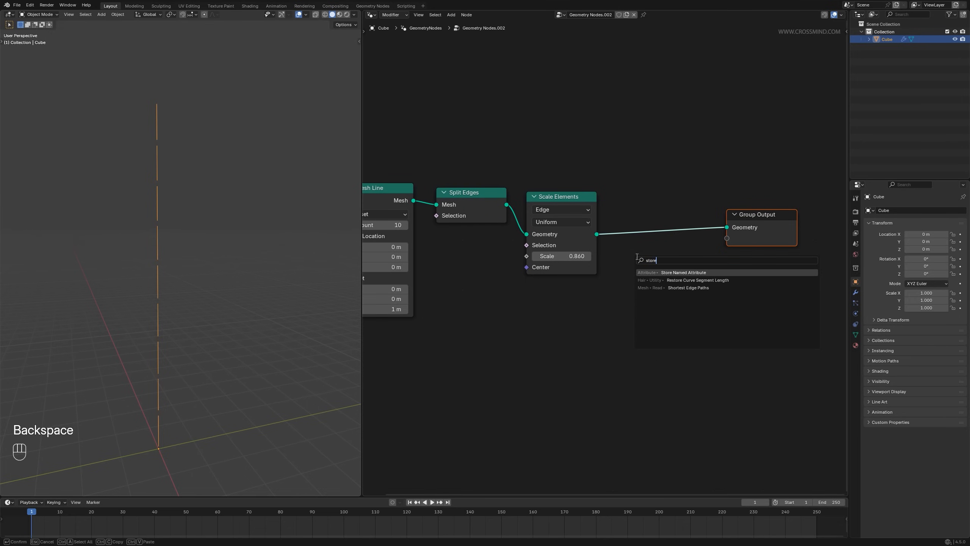
key("Return")
left_click(668, 170)
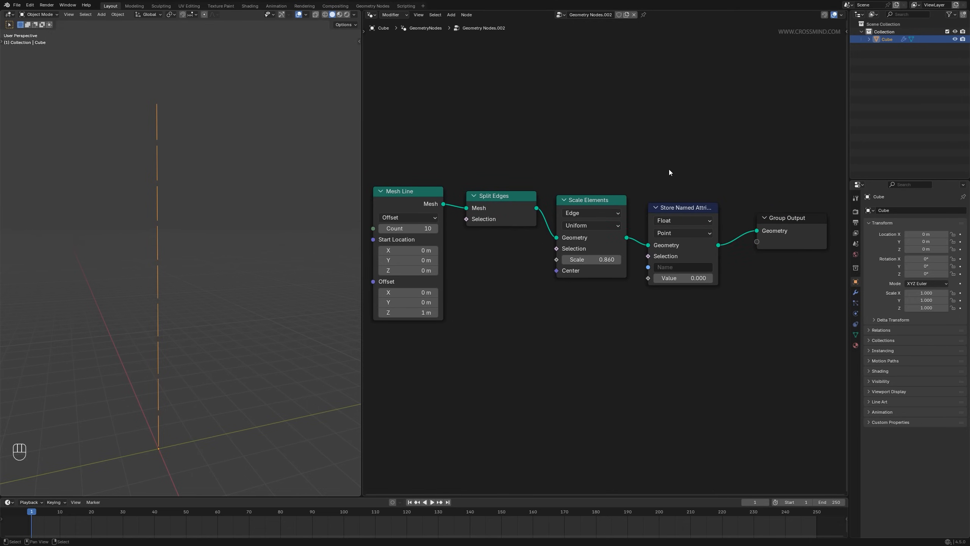
- Set the Store Named Attribute node to the Edge domain and name the attribute "books"
left_click(677, 226)
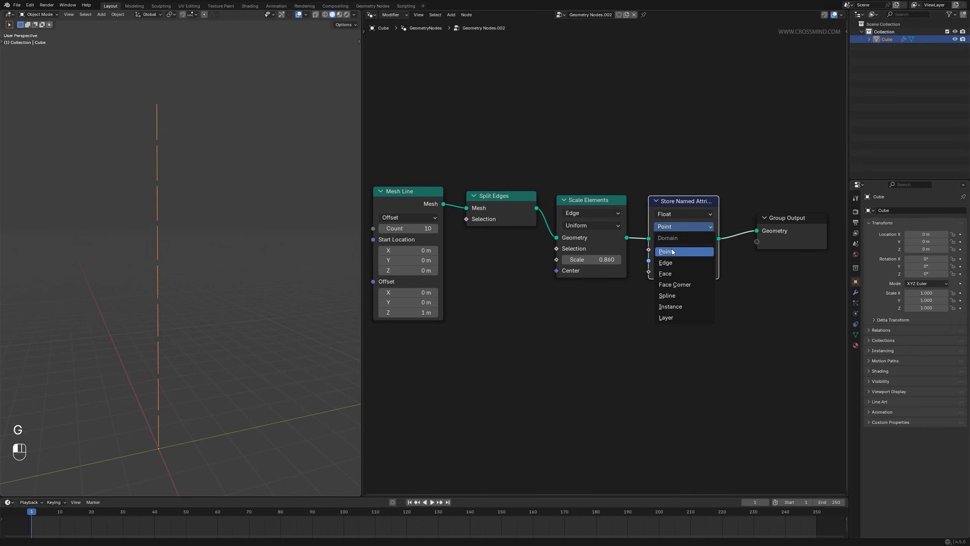
left_click(674, 263)
left_click(669, 260)
type("book")
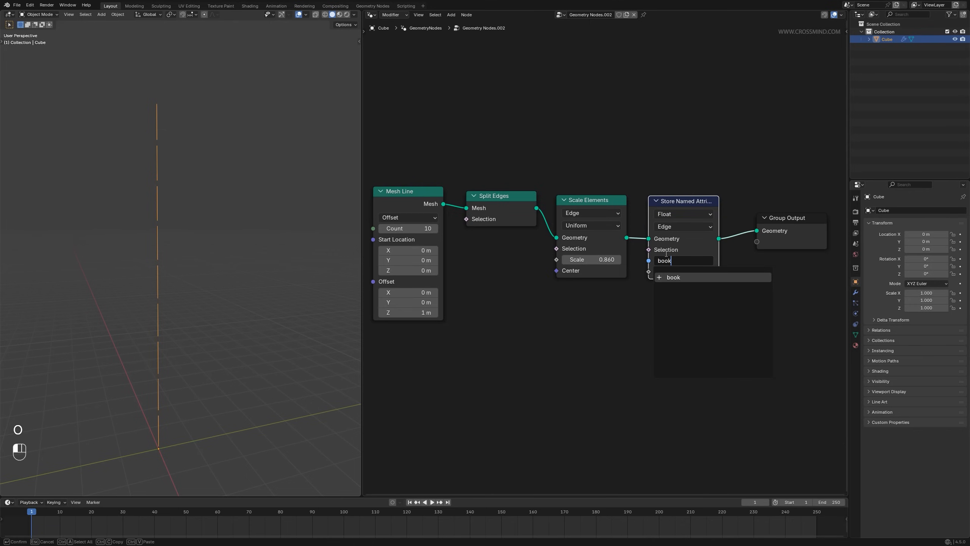
type("s")
key("Return")
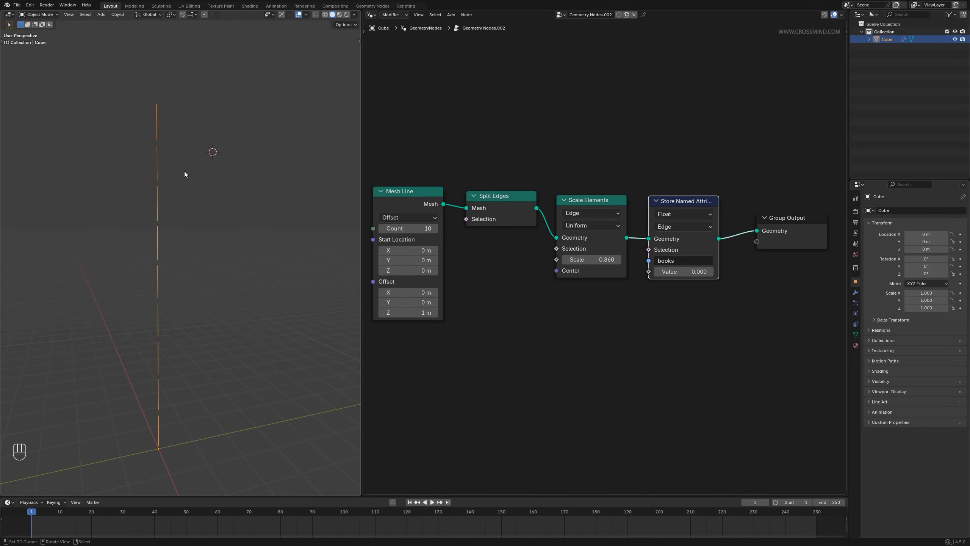
- Add a Named Attribute node below Store Named Attribute and have it read the "books" attribute
key("shift+a")
type("name")
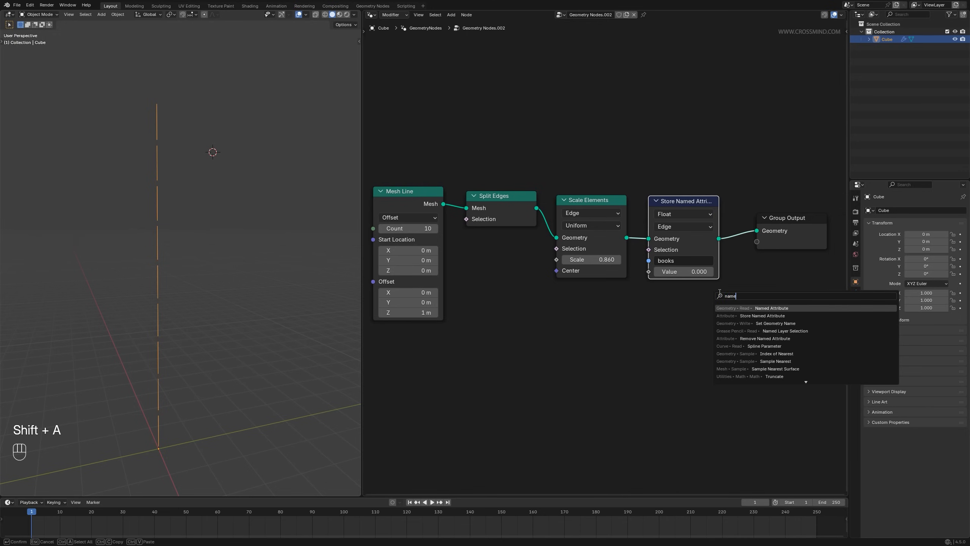
key("Return")
left_click(684, 361)
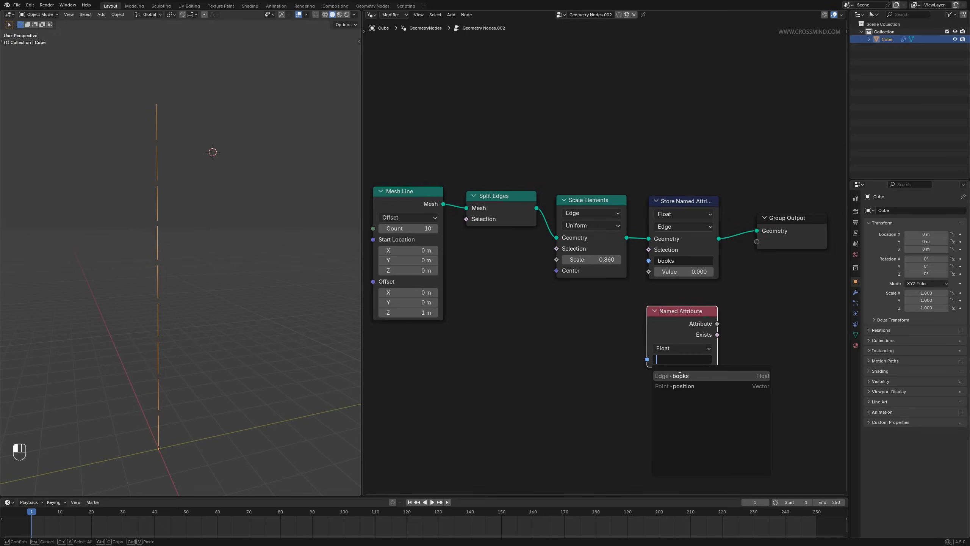
left_click(672, 376)
- Preview the Store Named Attribute geometry in a Viewer with the "books" attribute as its value
scroll(716, 305, "right", 3)
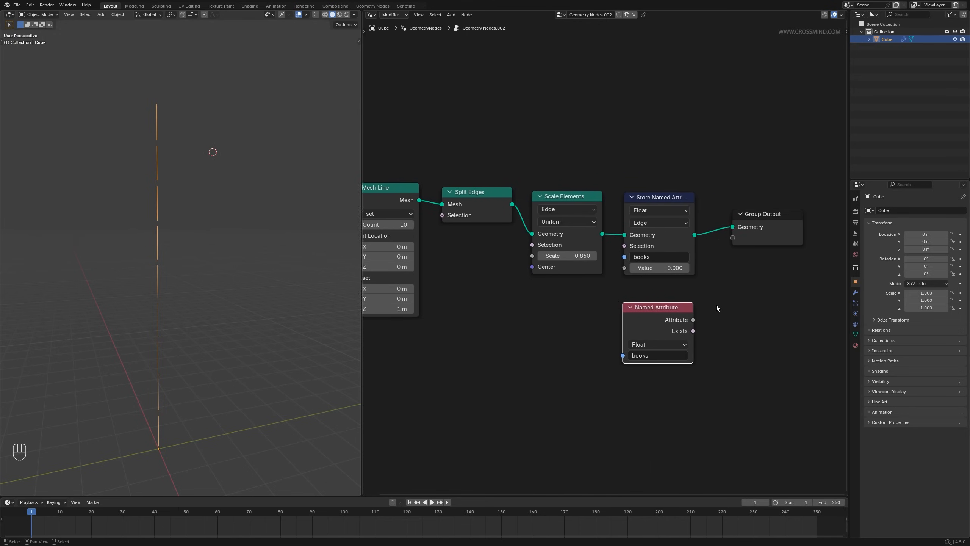
left_click(652, 199, "ctrl+shift")
left_click(649, 314, "ctrl+shift")
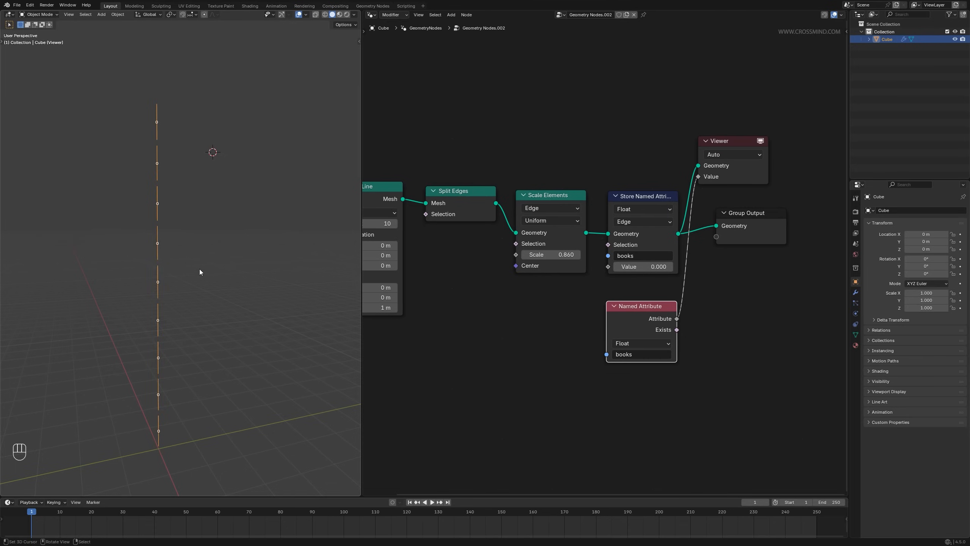
middle_click_drag(198, 270, 197, 268)
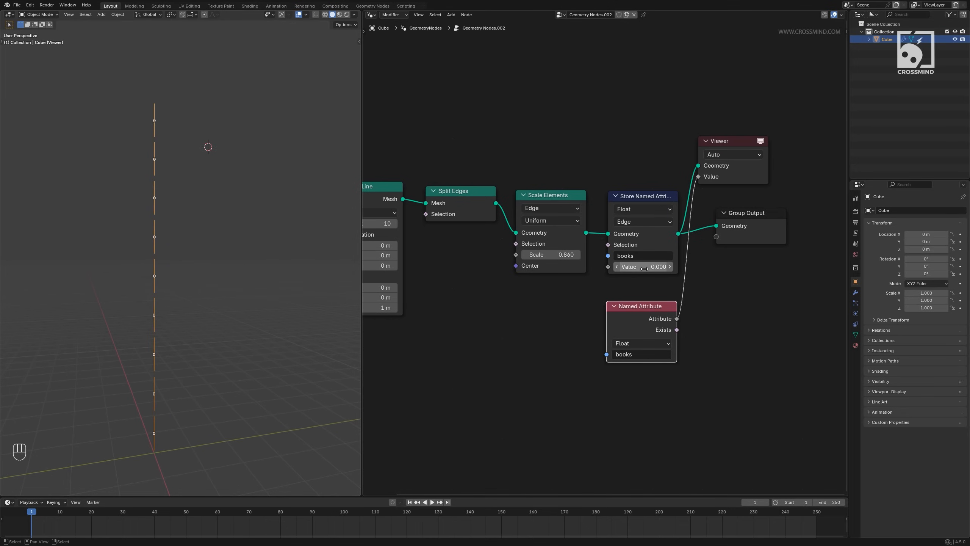
- Add an Index node below Scale Elements and connect it to the Value of Store Named Attribute
key("shift+a")
type("index")
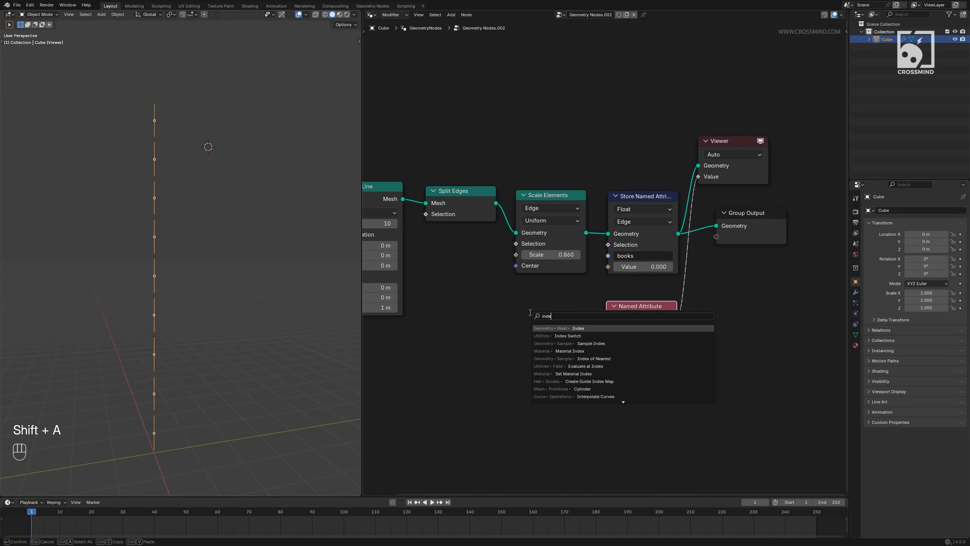
key("Return")
left_click(512, 298)
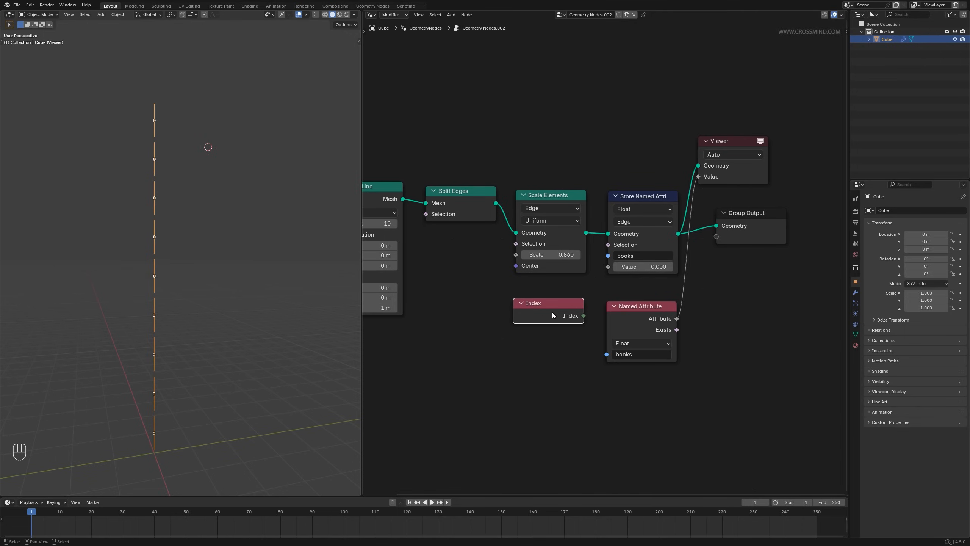
left_click_drag(583, 315, 592, 308)
left_click_drag(612, 270, 612, 270)
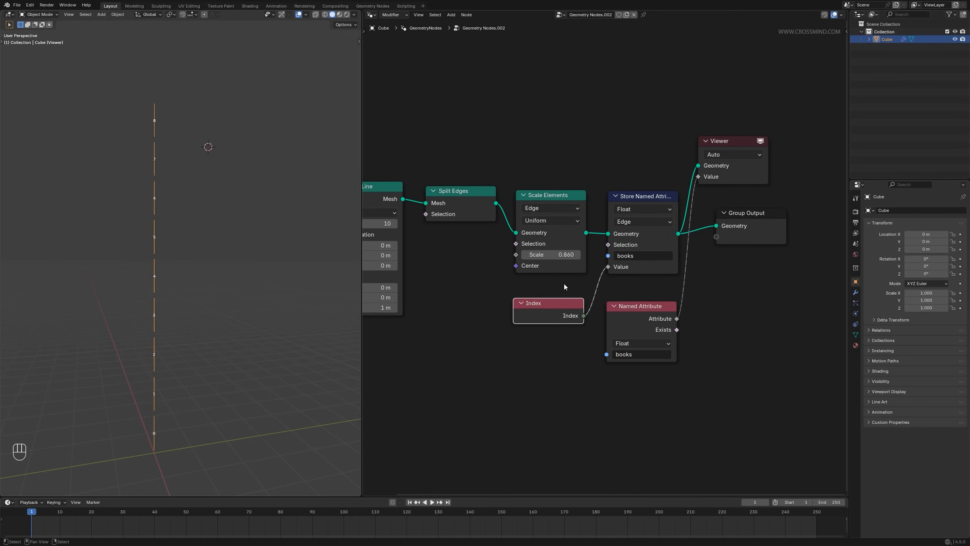
middle_click_drag(221, 388, 161, 421)
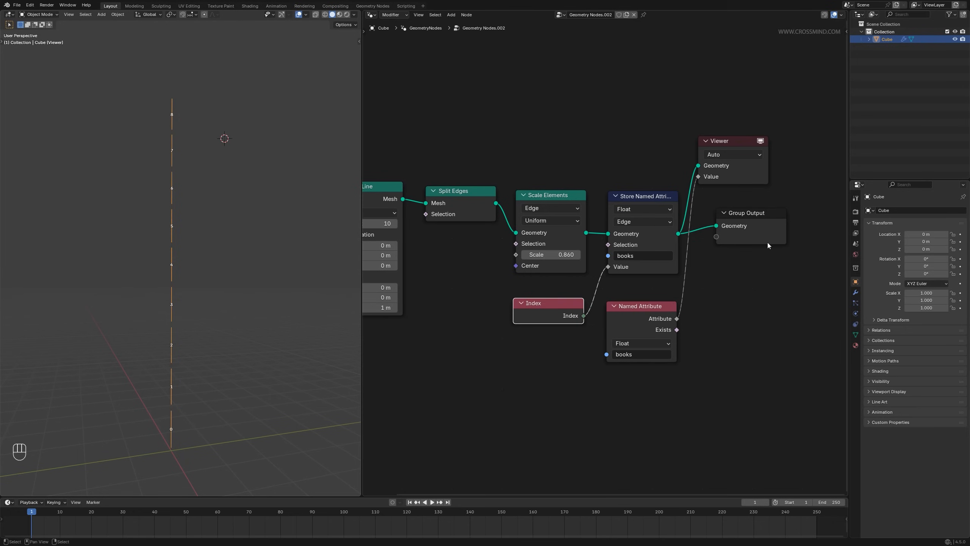
- Delete the Viewer and Named Attribute nodes from the node tree
left_click(733, 142)
key("ctrl+x")
left_click(644, 336)
key("ctrl+x")
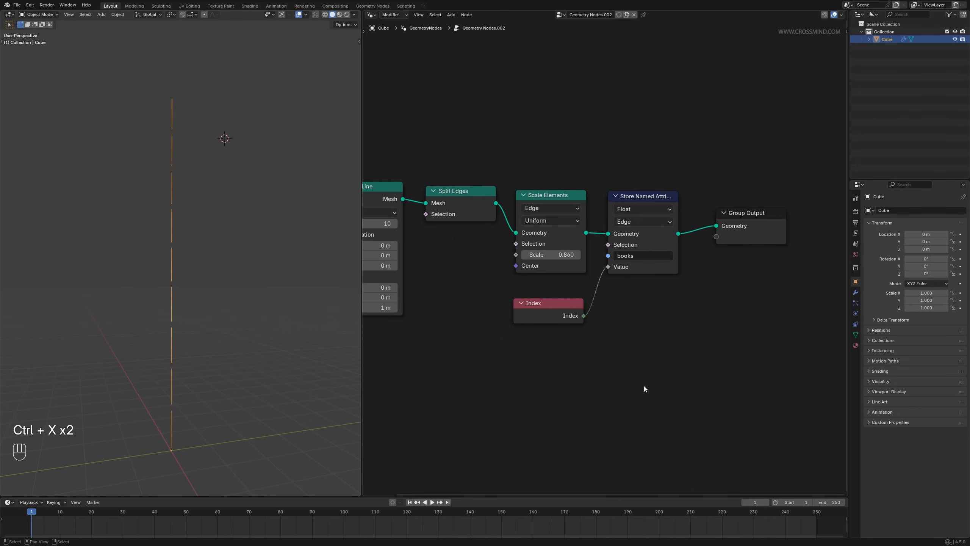
- Move the Group Output node farther from Store Named Attribute to make room for more nodes
middle_click_drag(655, 352, 637, 353, "shift")
left_click(735, 212)
key("g")
left_click(790, 219)
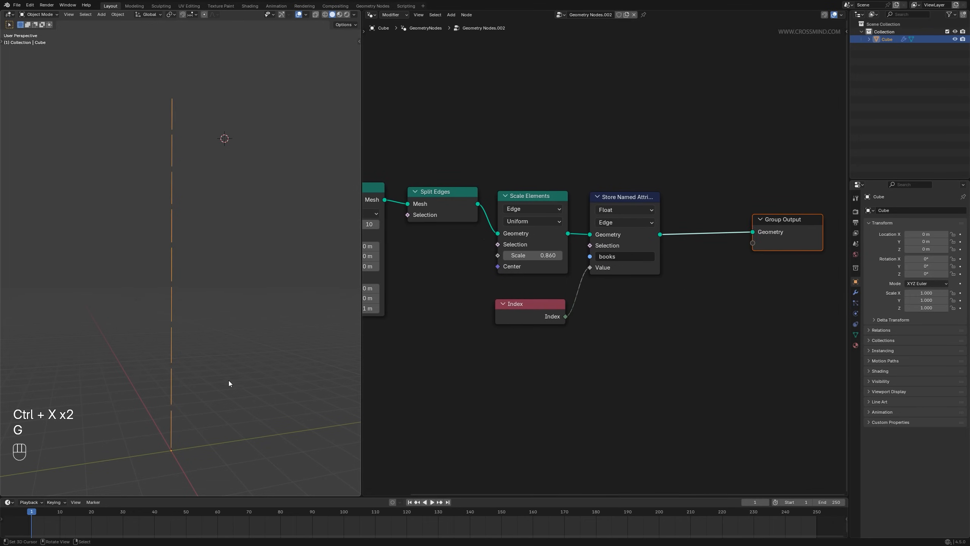
middle_click_drag(233, 368, 228, 365, "shift")
scroll(635, 335, "down", 2)
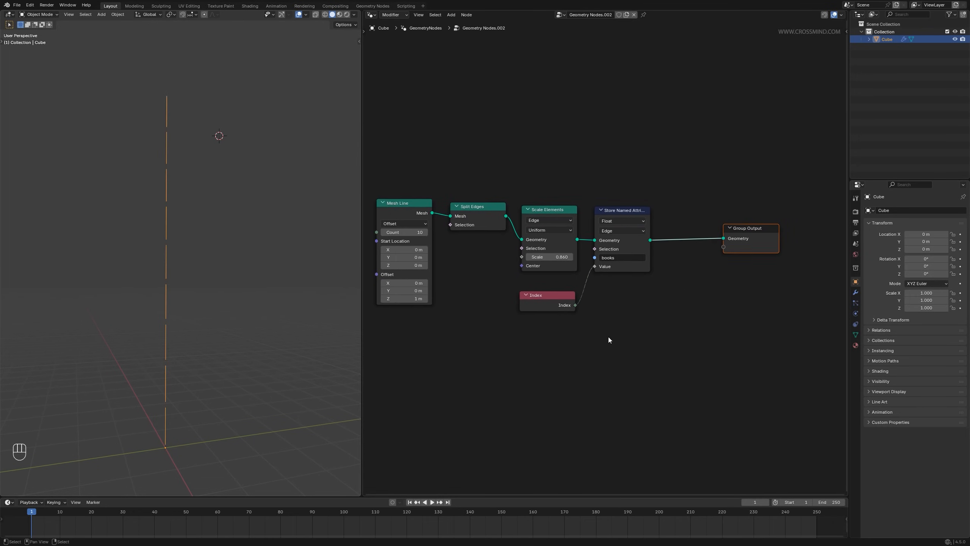
middle_click_drag(608, 339, 581, 327, "shift")
key("g")
middle_click_drag(216, 226, 215, 235, "shift")
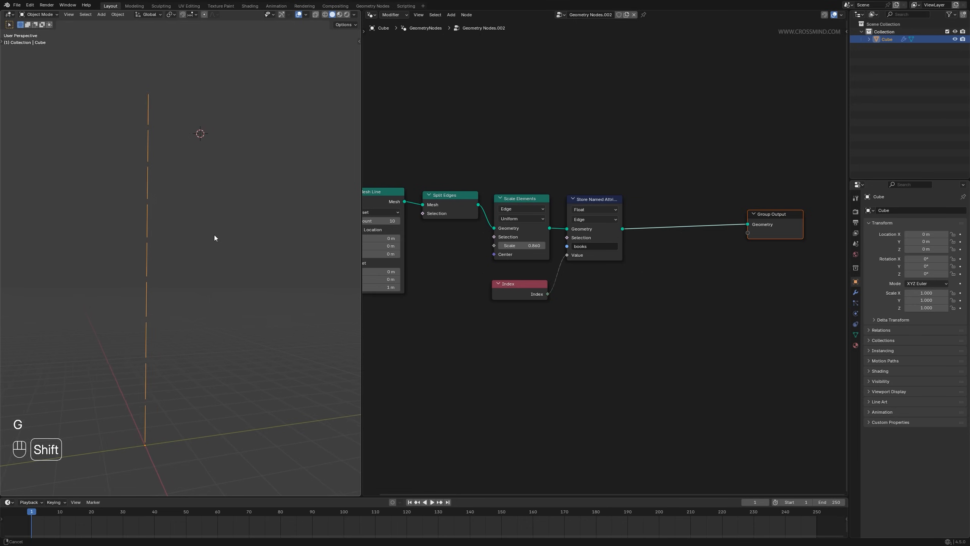
- Insert an Extrude Mesh node between Store Named Attribute and Group Output
scroll(675, 233, "up", 1)
key("shift+a")
key("shift+a")
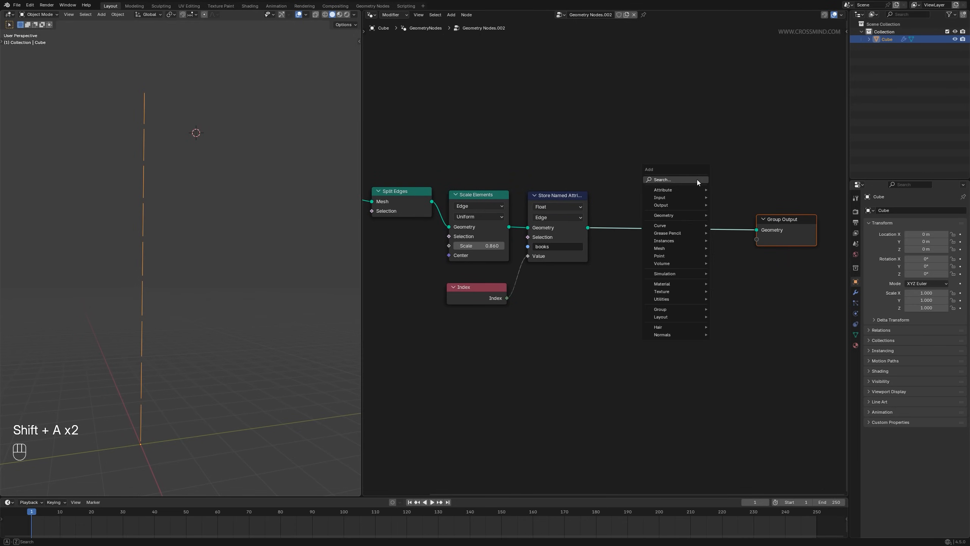
type("ext")
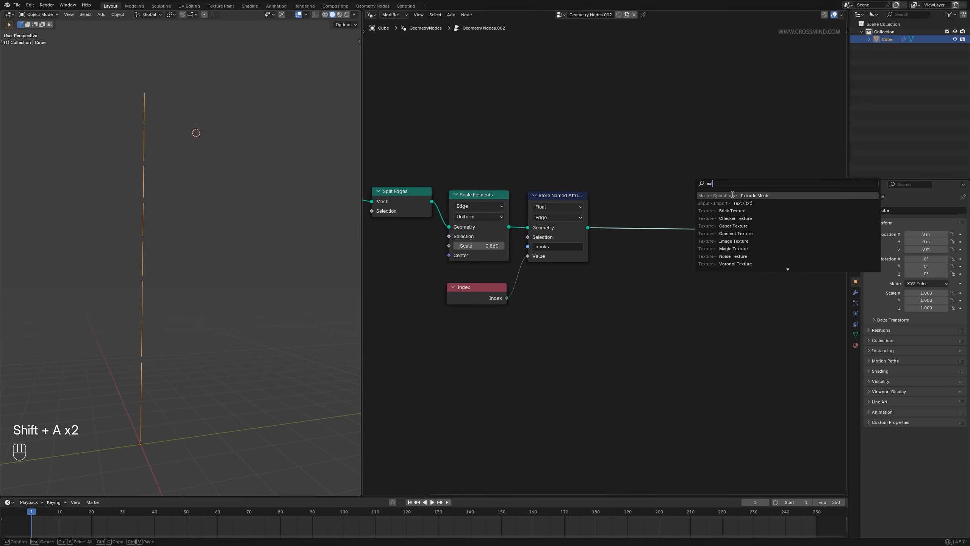
key("Return")
left_click(640, 193)
scroll(671, 261, "up", 1)
- Add a Vector node with X set to 1 and connect it to the Offset of Extrude Mesh
key("shift+a")
type("vec")
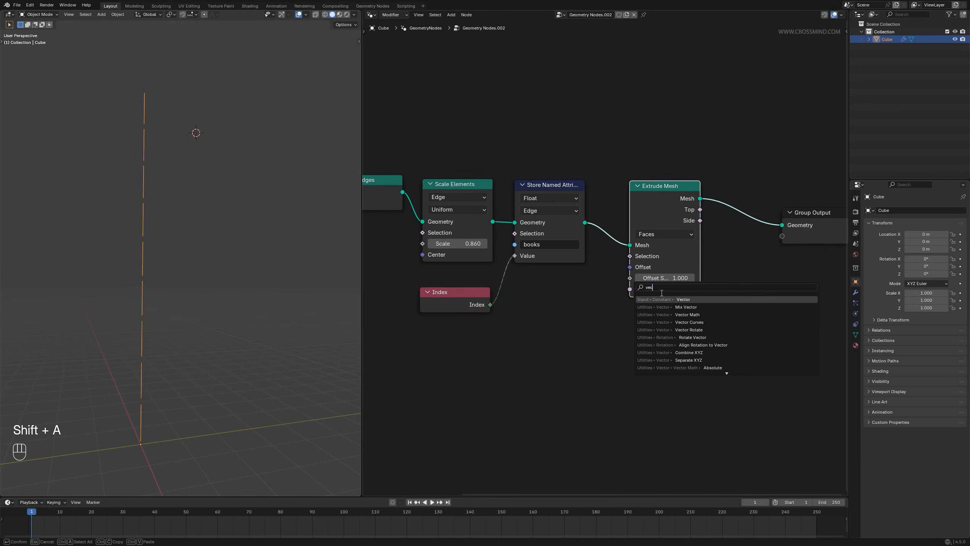
key("Return")
left_click(539, 325)
left_click_drag(578, 335, 629, 267)
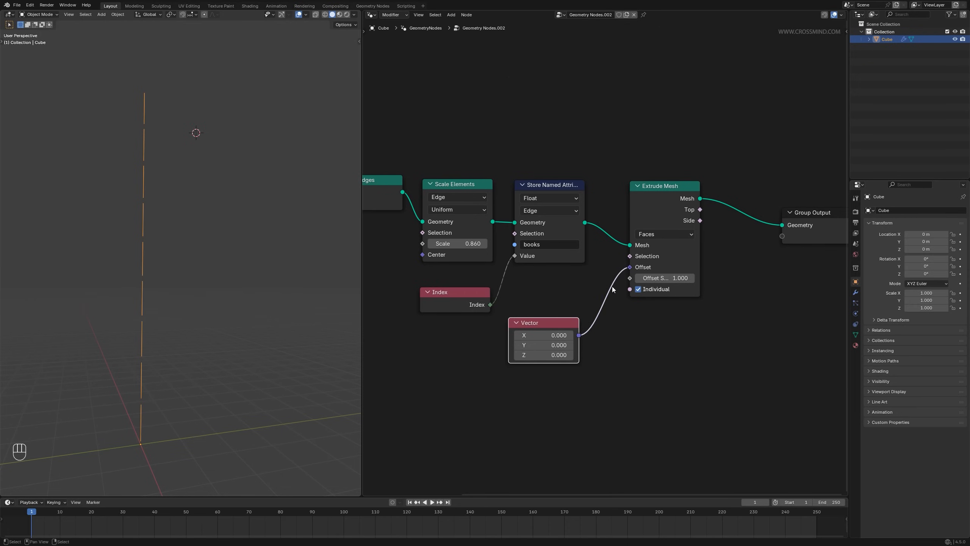
left_click(555, 335)
type("1")
key("Return")
- Set Extrude Mesh to Vertices mode with an offset scale of 3.100
left_click(674, 233)
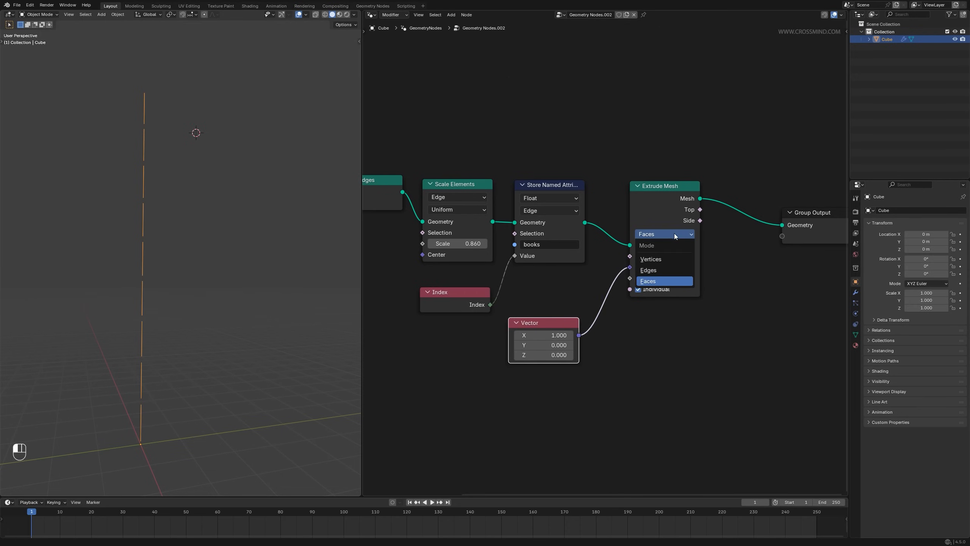
left_click(655, 260)
mouse_move(297, 295)
middle_mouse_down()
mouse_move(339, 301)
mouse_move(312, 301)
middle_mouse_up()
mouse_move(679, 279)
left_mouse_down()
mouse_move(695, 279)
mouse_move(669, 279)
left_mouse_up()
middle_click_drag(259, 168, 289, 167)
middle_click_drag(119, 100, 227, 86)
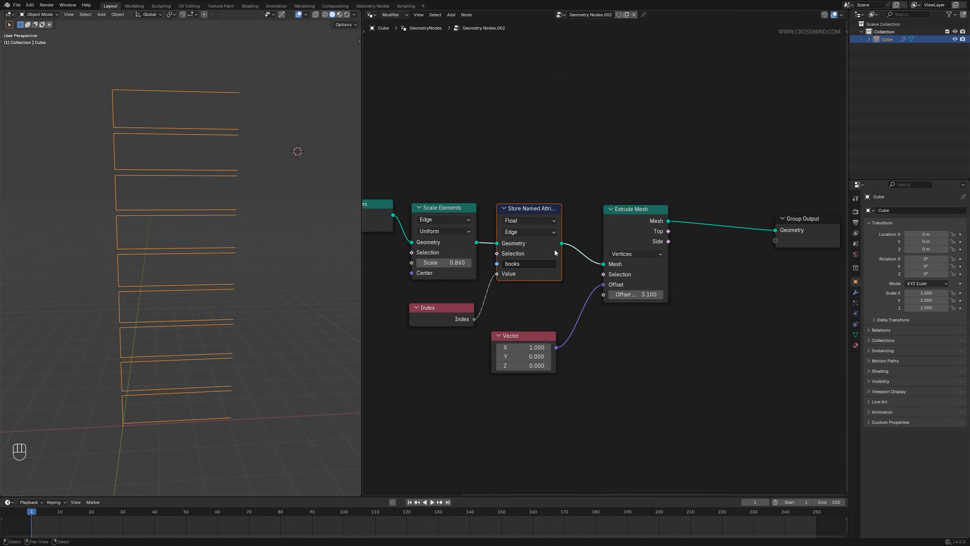
- Add a Named Attribute node reading "books" below the Extrude Mesh node
middle_click_drag(546, 238, 576, 239)
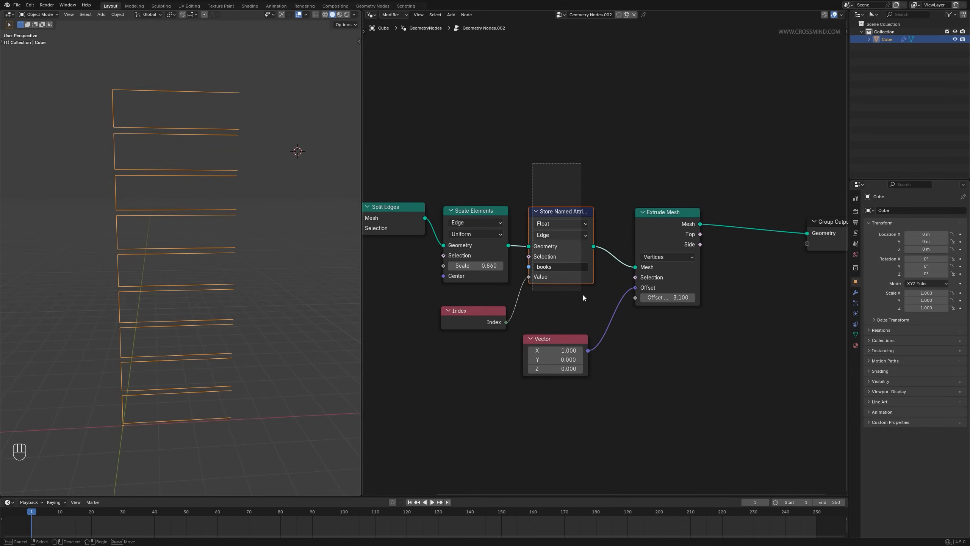
key("shift+a")
type("named")
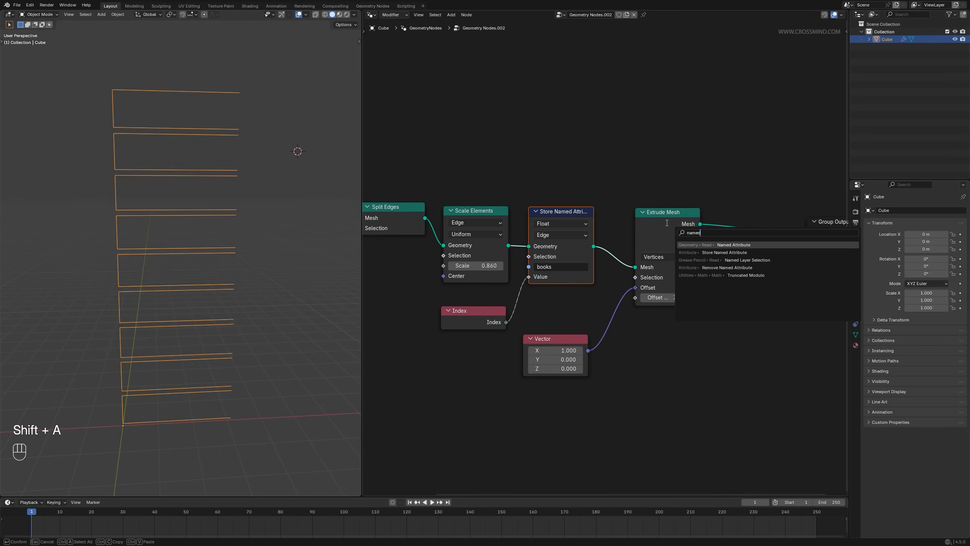
key("Return")
left_click(697, 390)
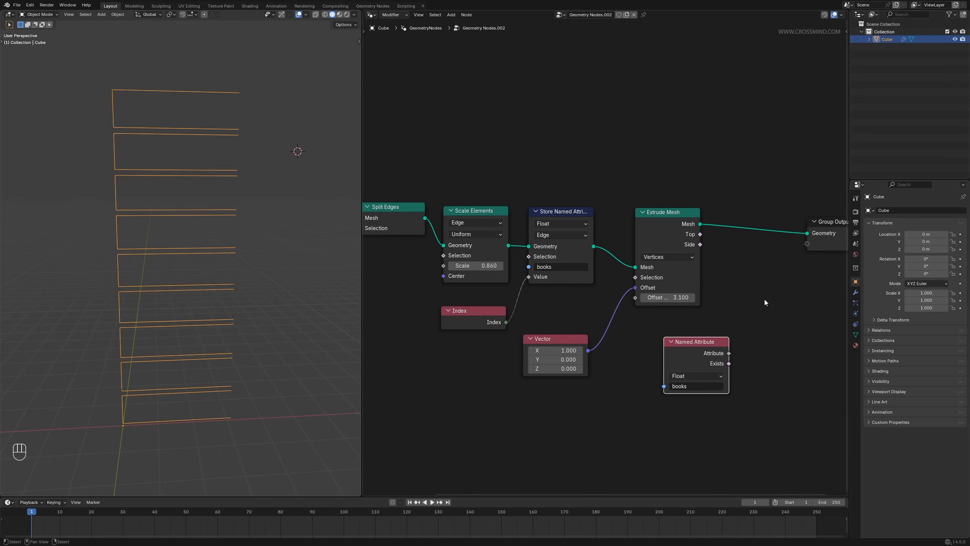
- Preview the Extrude Mesh geometry in a Viewer with the Index as its value
left_click(679, 224, "ctrl+shift")
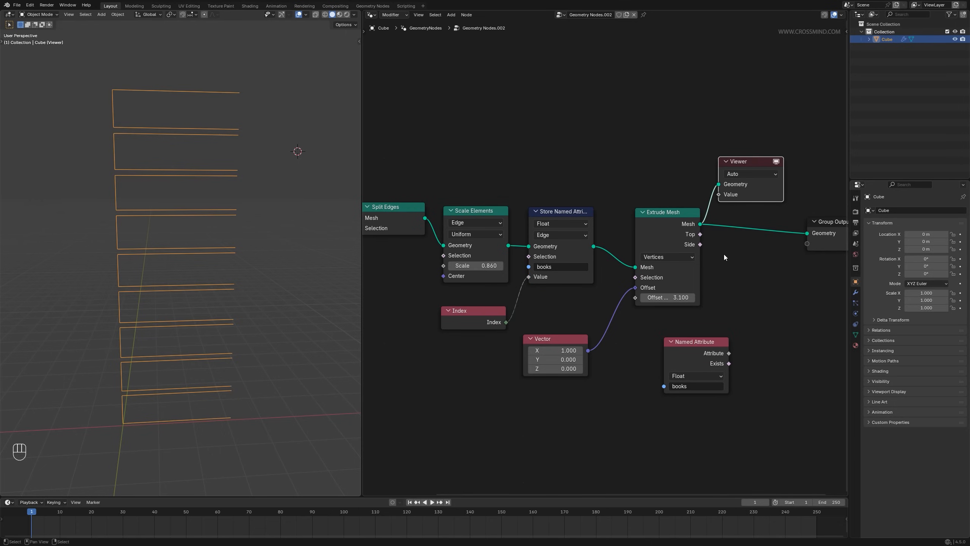
middle_click_drag(539, 299, 524, 295)
left_click(478, 318, "ctrl+shift")
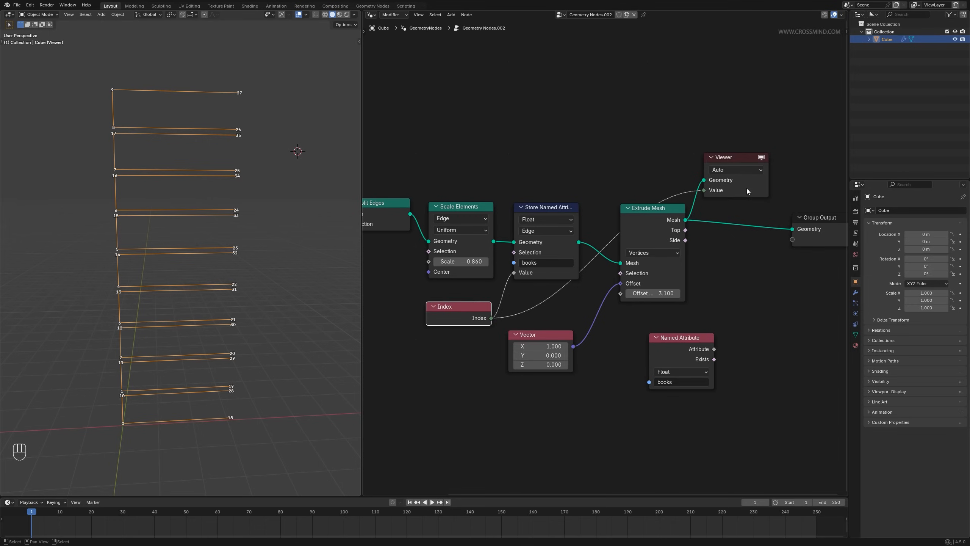
middle_click_drag(228, 135, 264, 419)
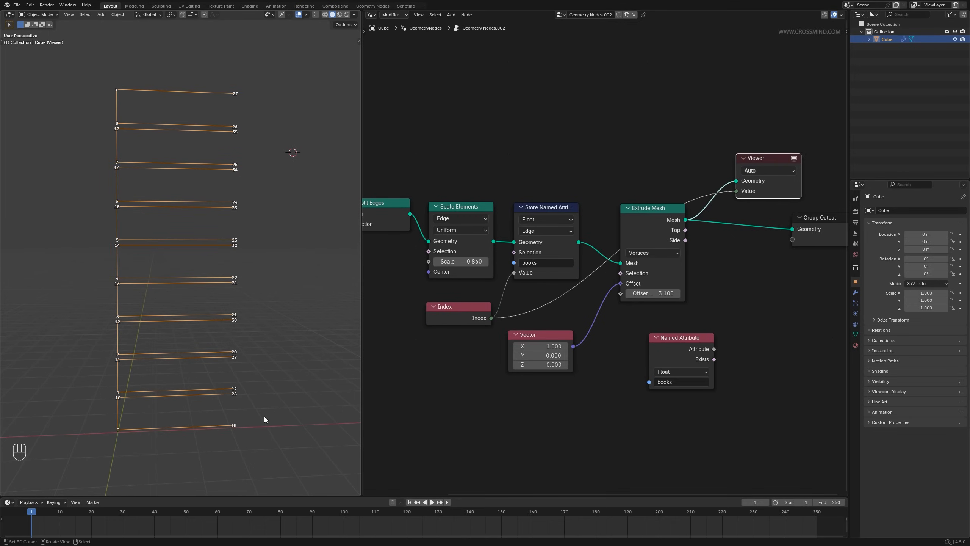
- Switch the Viewer's value to the "books" attribute and inspect it on the extruded edges
left_click(682, 363, "ctrl+shift")
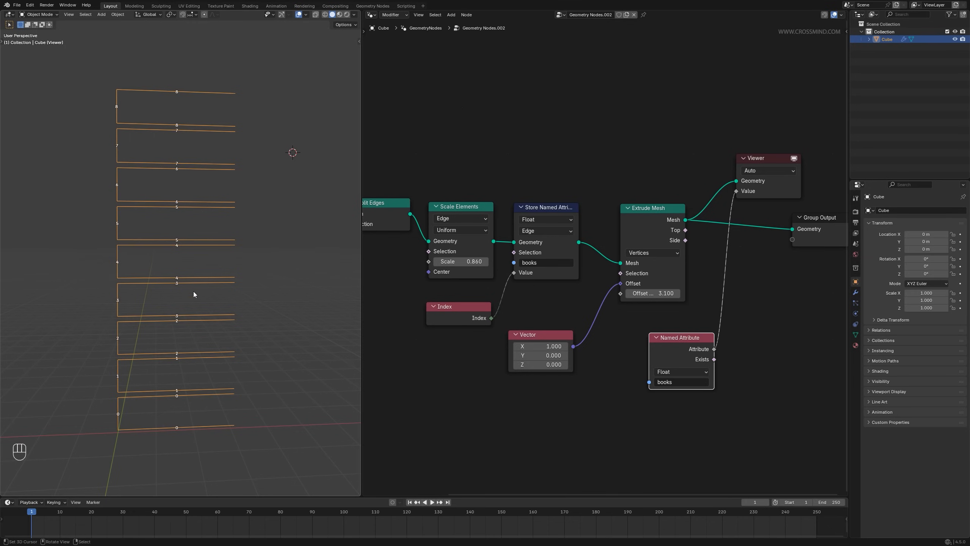
middle_click_drag(203, 242, 207, 267)
middle_click_drag(505, 284, 713, 323)
scroll(649, 325, "down", 2)
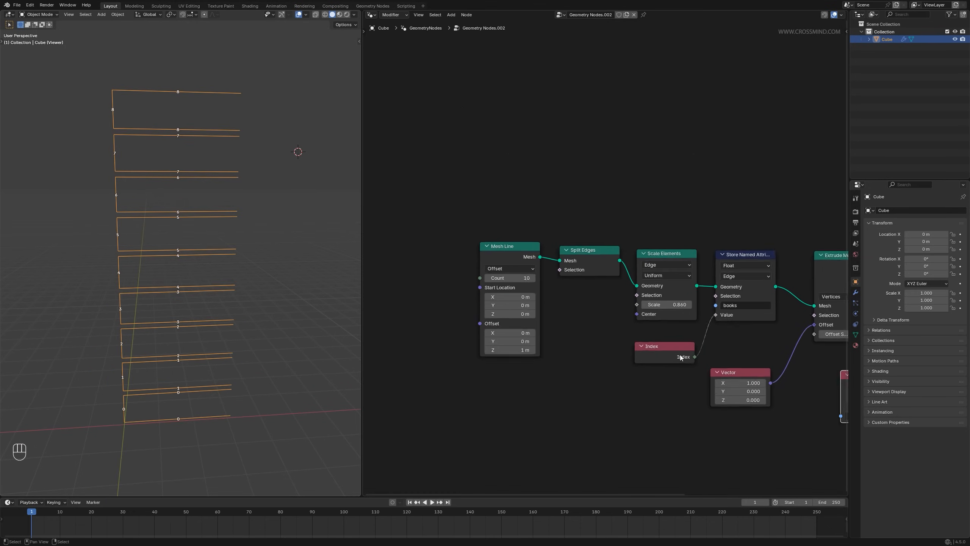
- Try a different count on the Mesh Line node and undo the change
mouse_move(520, 276)
left_mouse_down("shift")
mouse_move(542, 276)
mouse_move(532, 277)
left_mouse_up("shift")
scroll(212, 307, "down", 5)
scroll(234, 282, "up", 3)
key("ctrl+z")
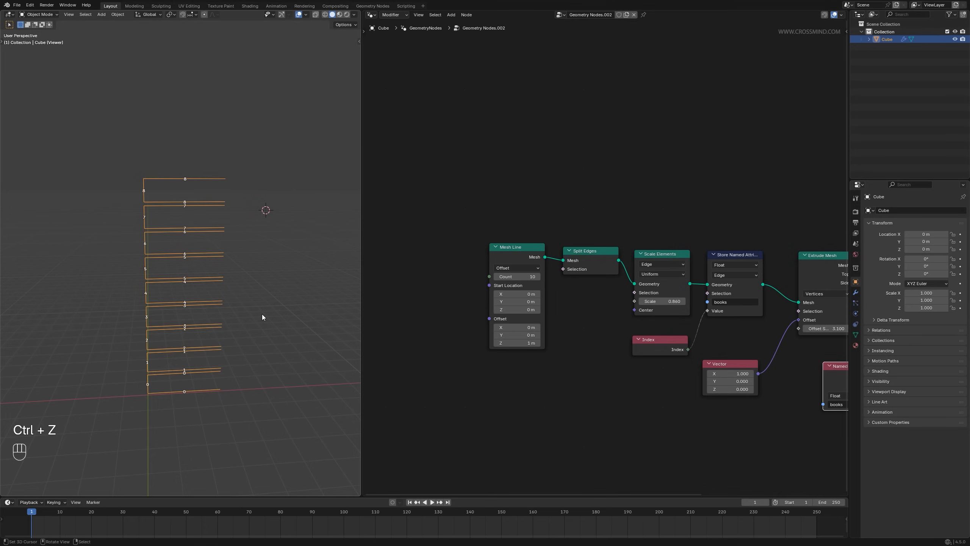
- Examine how the "books" attribute passes from Store Named Attribute through Extrude Mesh to the Viewer
middle_click_drag(646, 364, 458, 344)
scroll(550, 333, "up", 5)
middle_click_drag(449, 259, 539, 259)
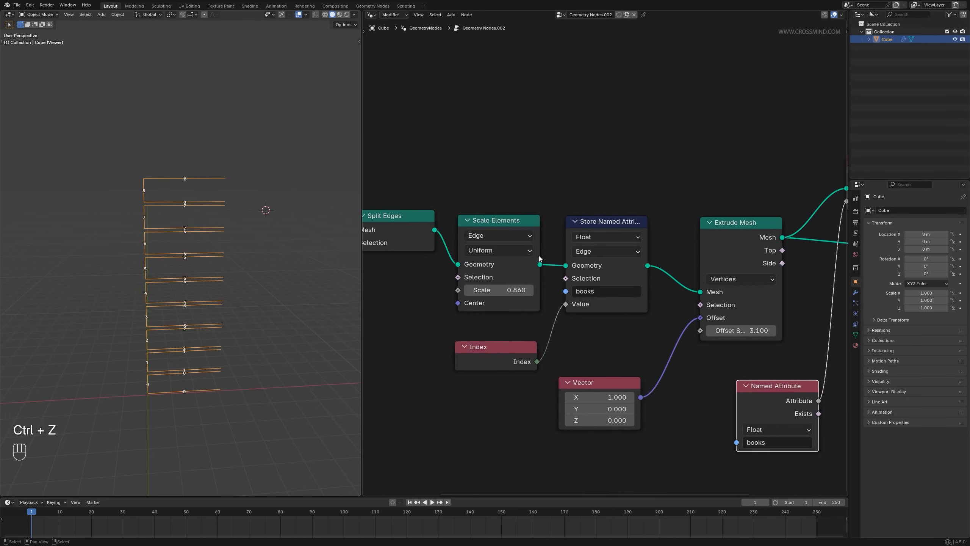
scroll(604, 256, "down", 1)
left_click_drag(572, 190, 616, 323)
middle_click_drag(641, 334, 534, 324)
scroll(587, 229, "up", 2)
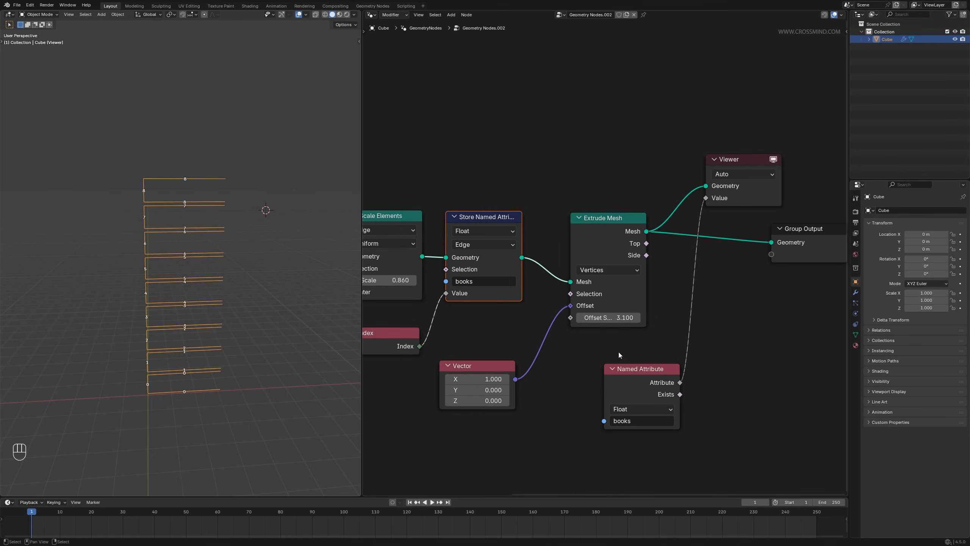
key("ctrl+z")
key("ctrl+z")
key("ctrl+z")
middle_click_drag(252, 325, 220, 350)
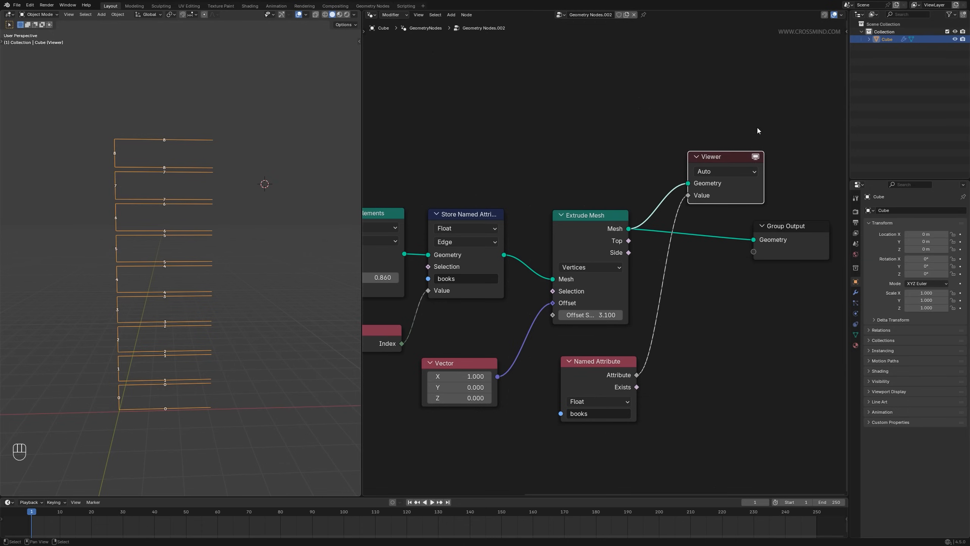
- Delete the Viewer and Named Attribute nodes and move Group Output farther from Extrude Mesh
key("ctrl+x")
key("ctrl+x")
key("g")
left_click(557, 231)
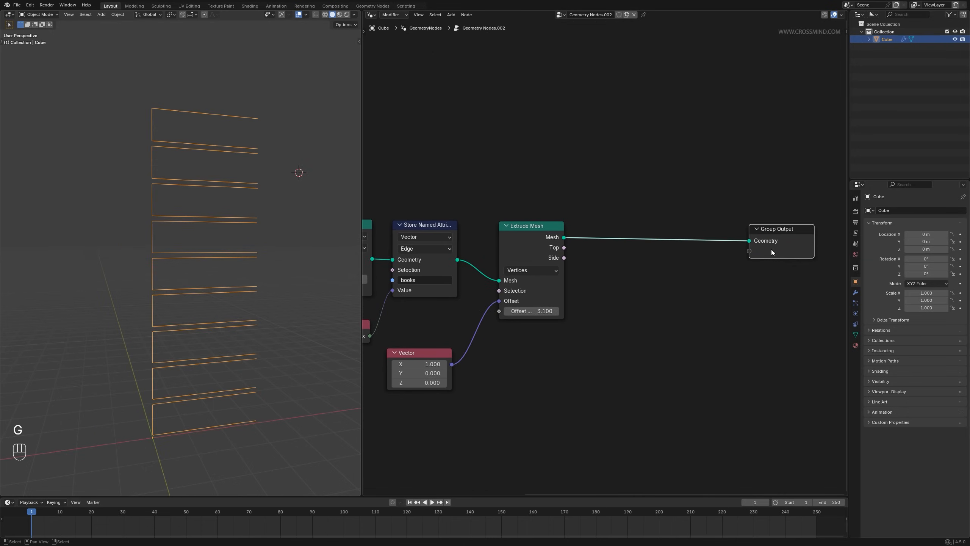
key("g")
left_click(786, 256)
scroll(696, 247, "up", 1)
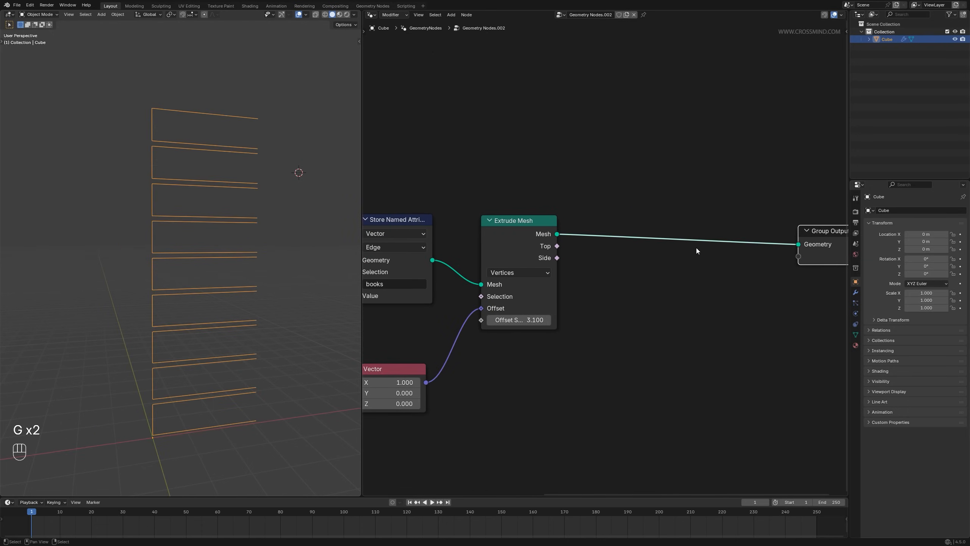
- Insert a Fillet Curve node between Extrude Mesh and Group Output
key("shift+a")
type("fil")
left_click(758, 269)
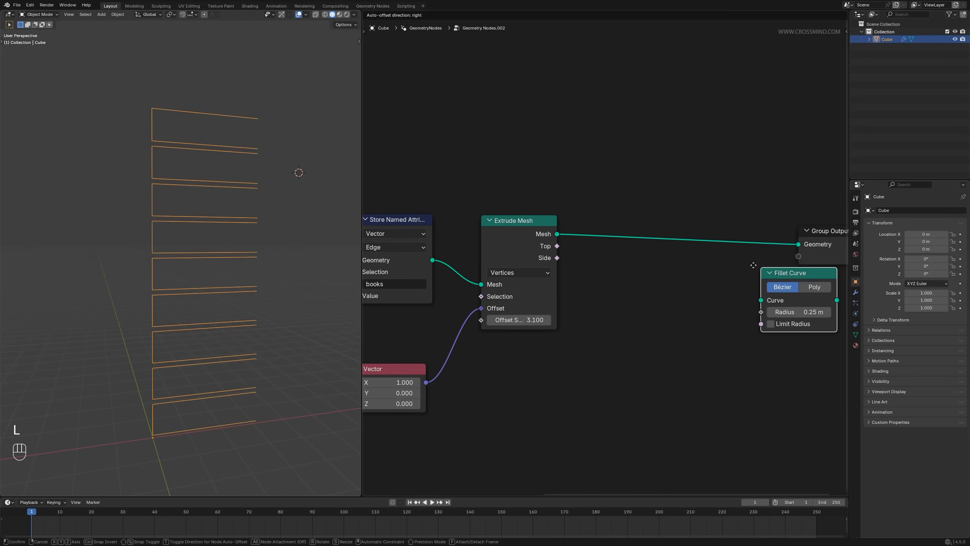
left_click(643, 221)
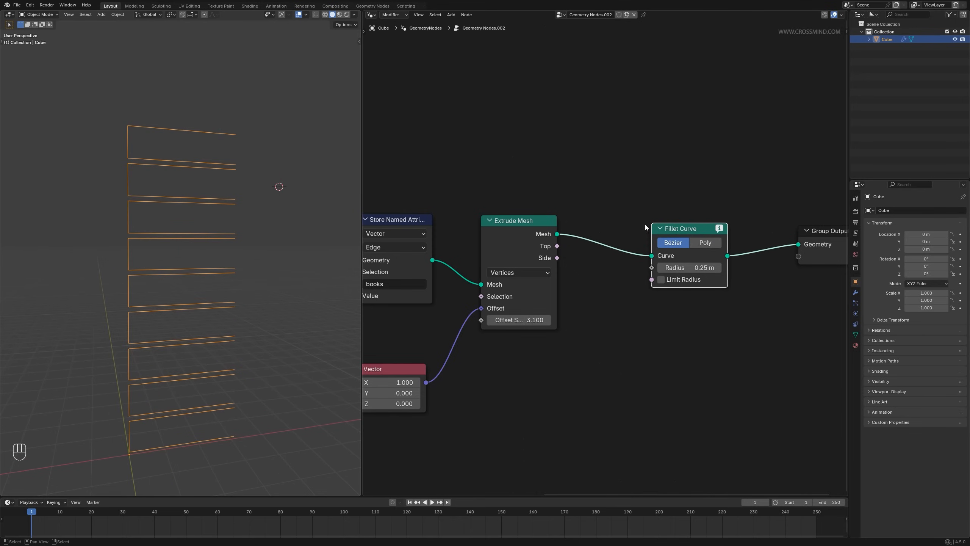
- Insert a Mesh to Curve node between Extrude Mesh and Fillet Curve
key("shift+a")
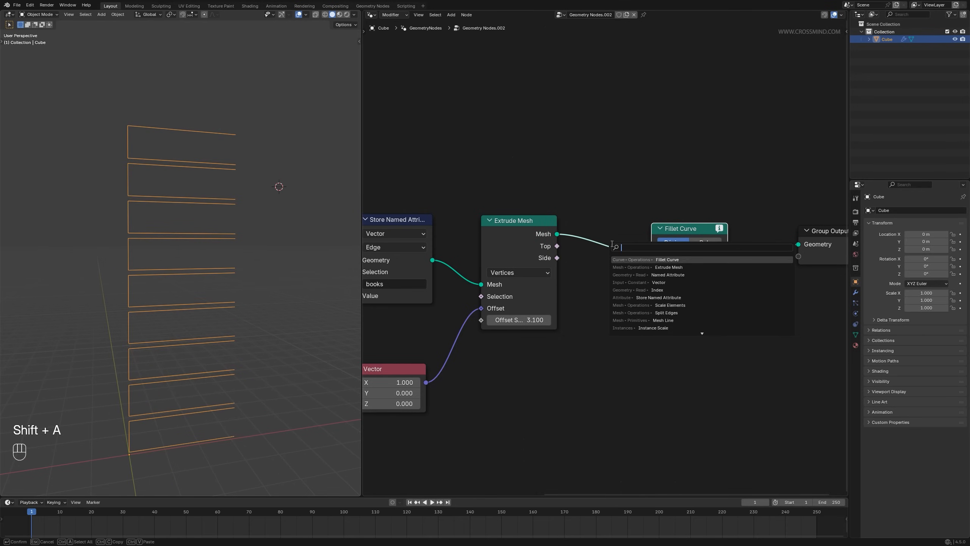
type("mesh to cu")
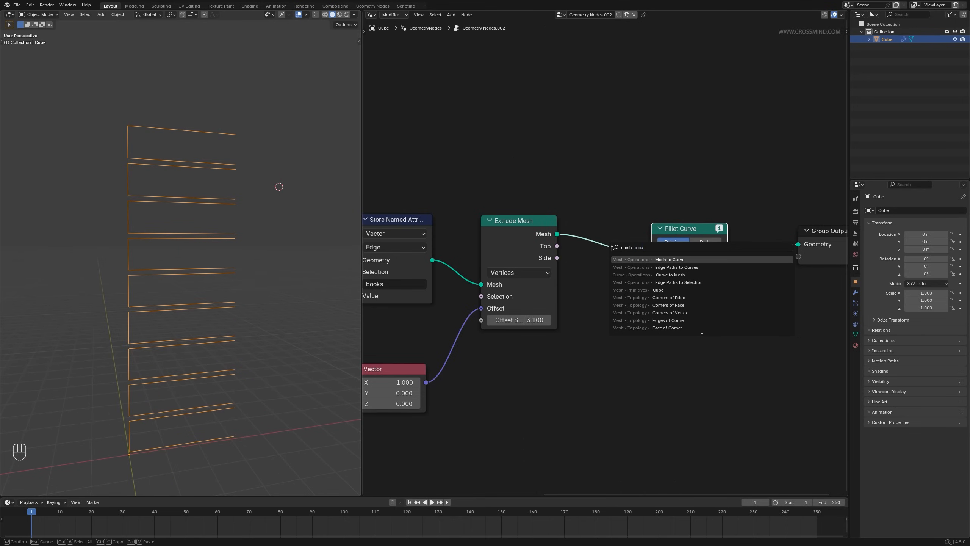
key("Return")
left_click(595, 244)
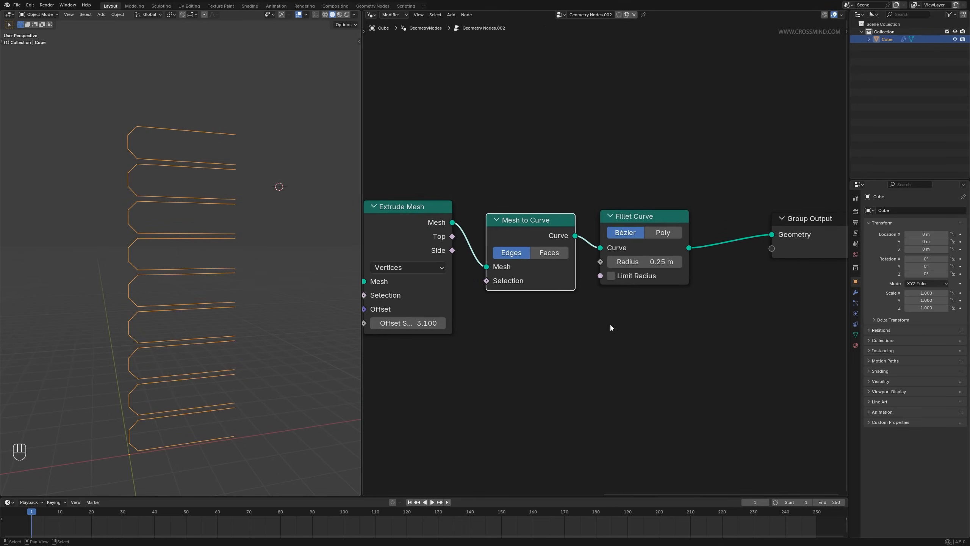
- Set Fillet Curve to Poly mode with a radius of 0.08 m
left_click(667, 234)
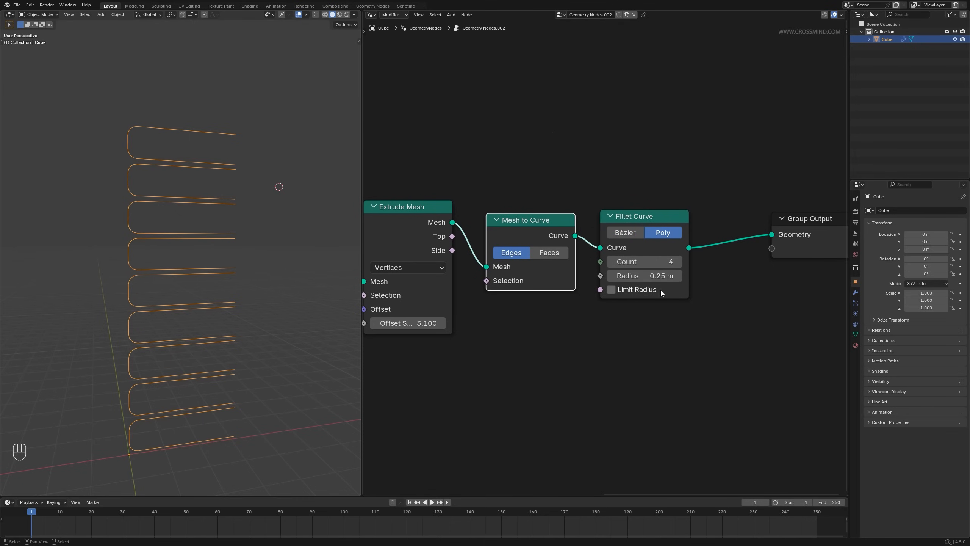
left_click_drag(661, 276, 645, 275, "shift")
left_click_drag(649, 276, 649, 275, "shift")
scroll(401, 281, "up", 1)
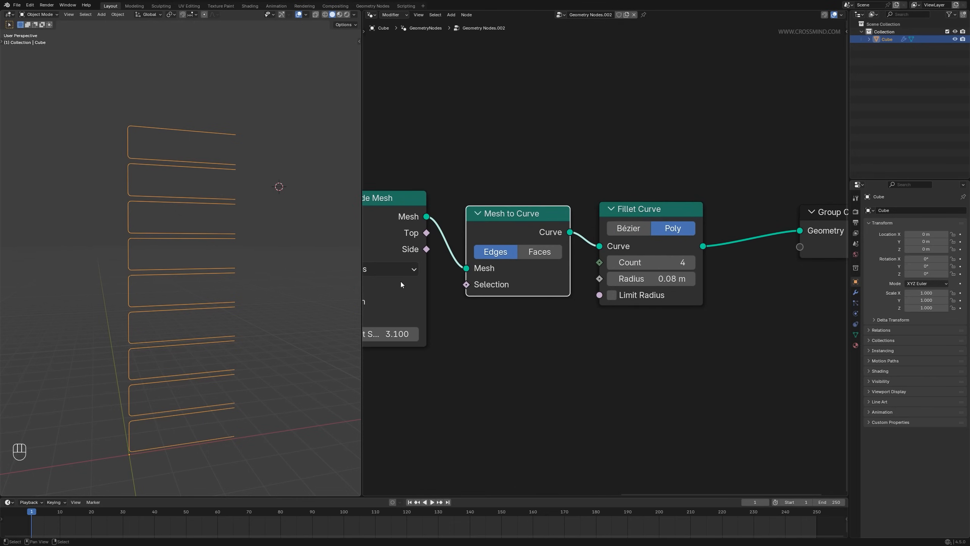
scroll(127, 294, "up", 3)
scroll(595, 357, "down", 2)
scroll(596, 360, "down", 1)
- Insert a Curve to Mesh node after Fillet Curve and move Group Output farther away from it
key("shift+a")
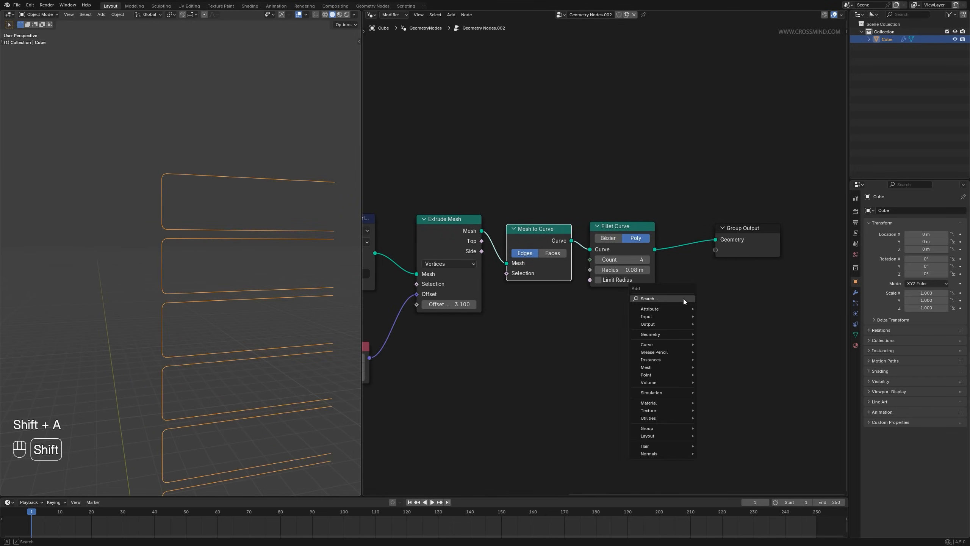
left_click(683, 298)
type("c")
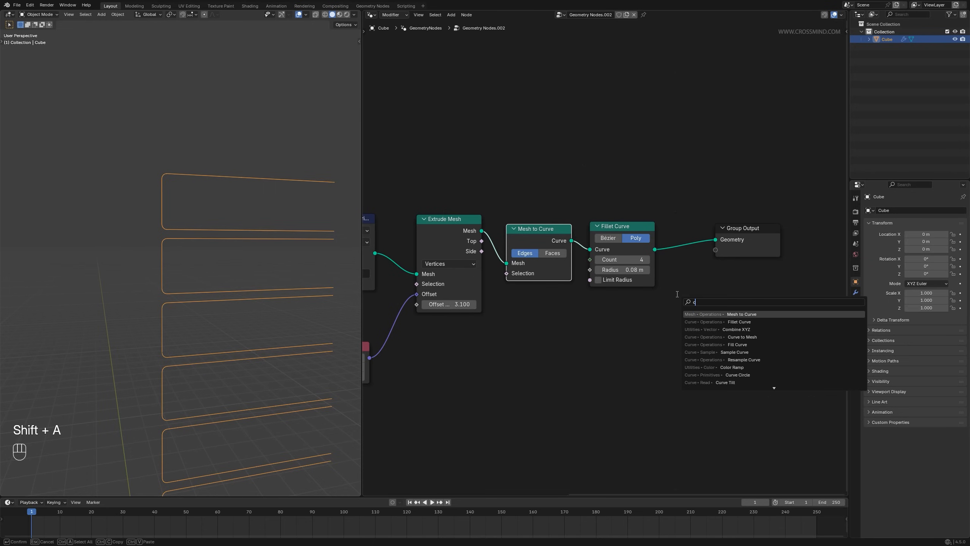
type("urve to")
key("Return")
left_click(676, 268)
scroll(611, 310, "down", 1)
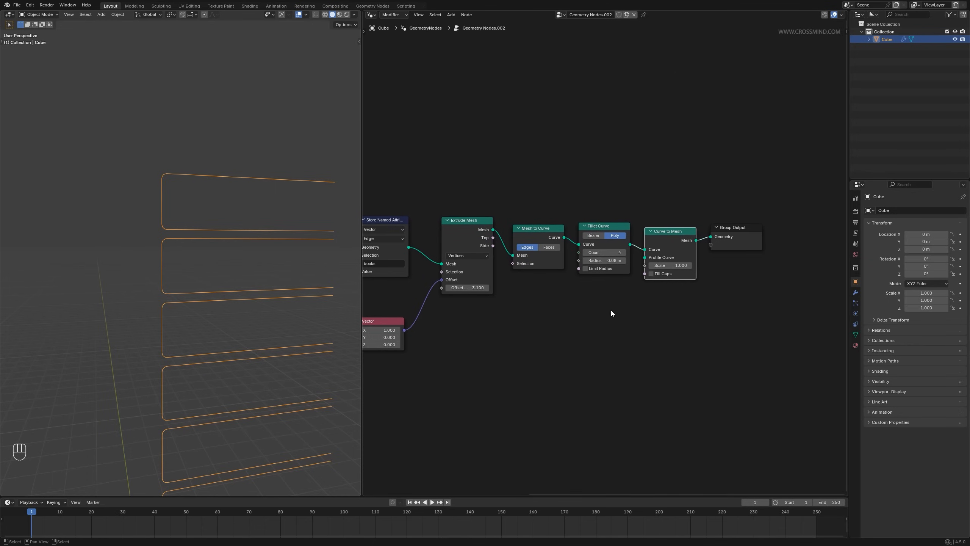
left_click_drag(733, 227, 803, 228)
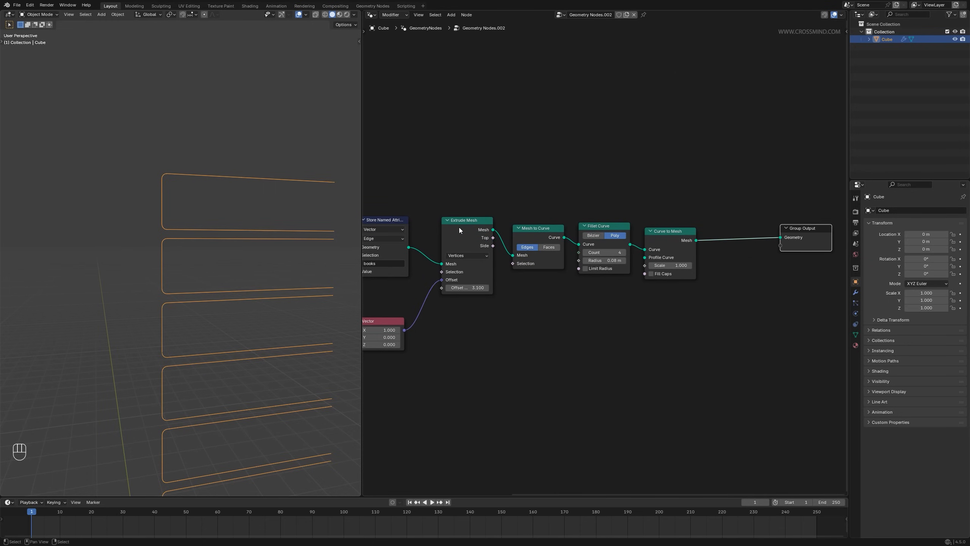
- Duplicate the Extrude Mesh node and insert the copy between Curve to Mesh and Group Output
left_click(474, 233)
key("shift+d")
left_click(740, 232)
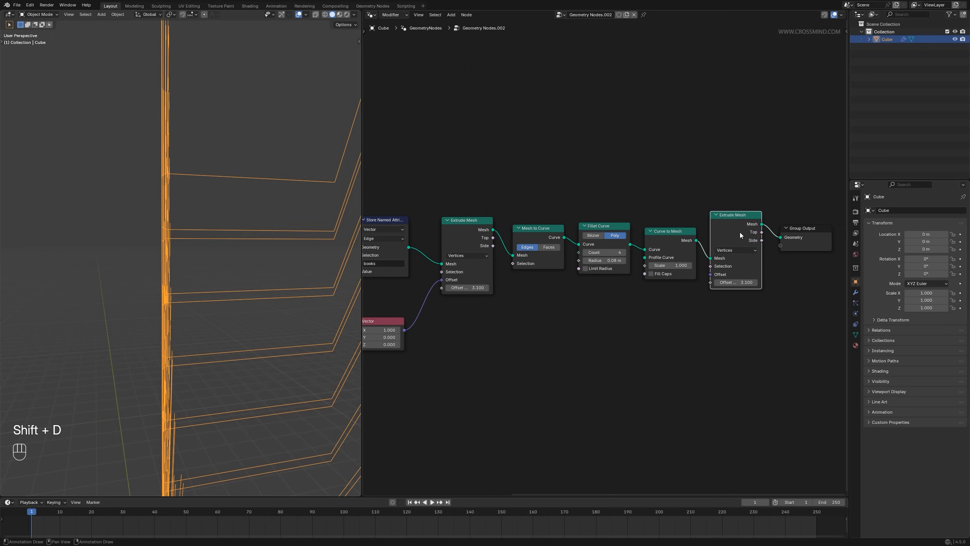
scroll(226, 341, "down", 5)
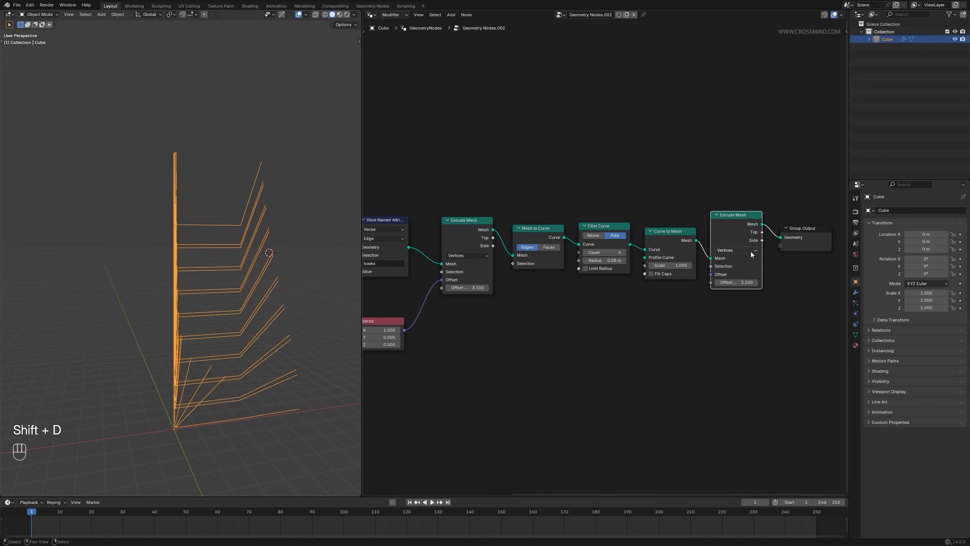
- Feed a duplicate of the Vector node into the second Extrude Mesh's Offset and set that Extrude Mesh to Edges
key("shift+d")
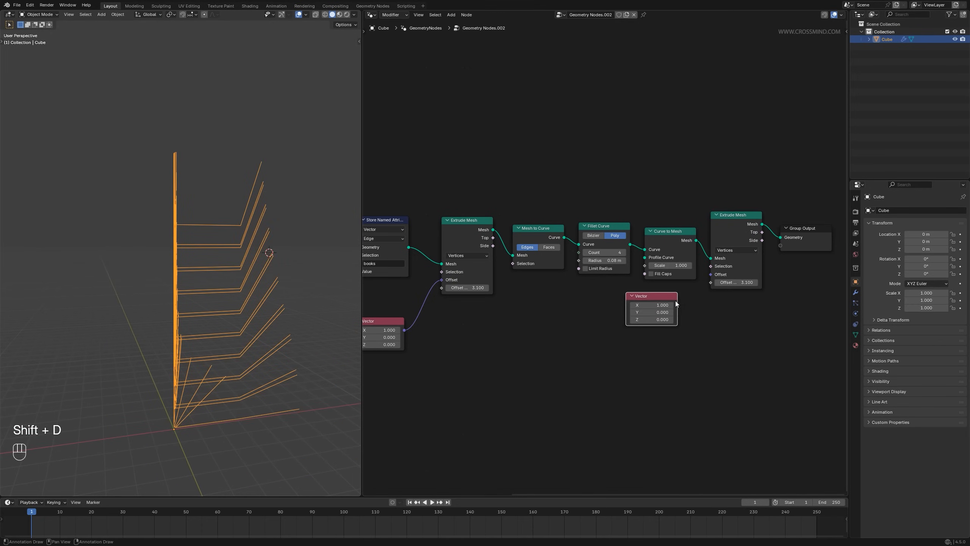
left_click_drag(709, 283, 710, 275)
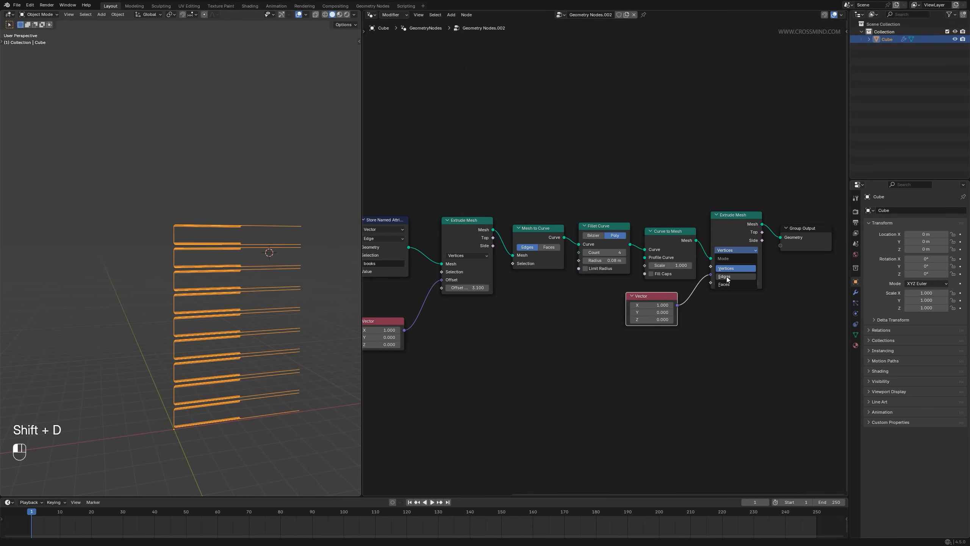
left_click(727, 276)
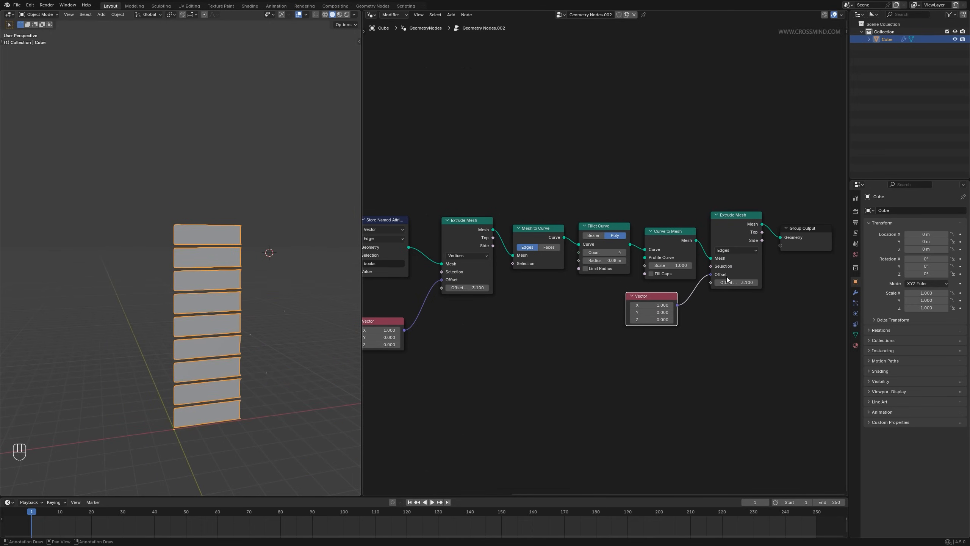
- Set the duplicated Vector node to X 0 and Y 1
key("Return")
double_click(635, 312)
type("1")
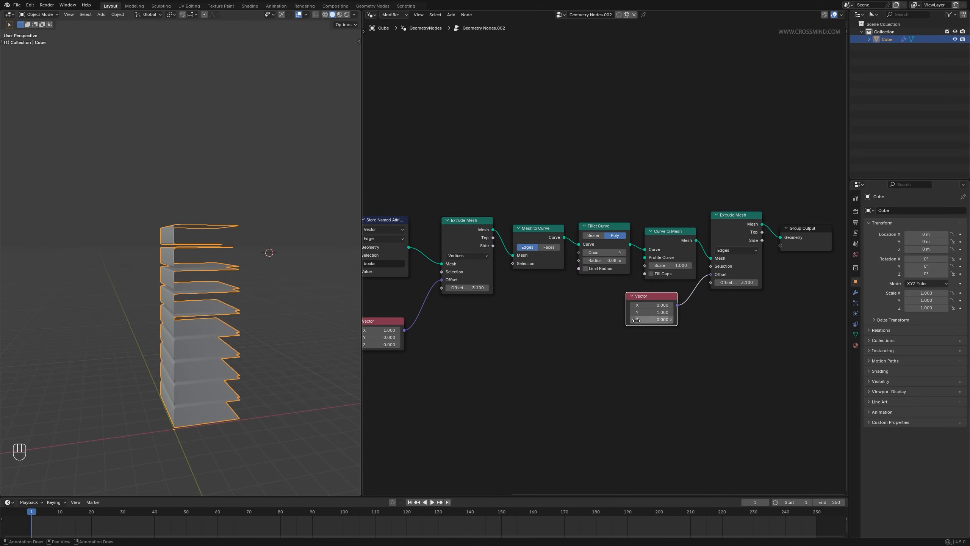
key("Return")
- Set the second Extrude Mesh's offset scale to 5.310 and save the file
middle_click_drag(186, 312, 137, 304)
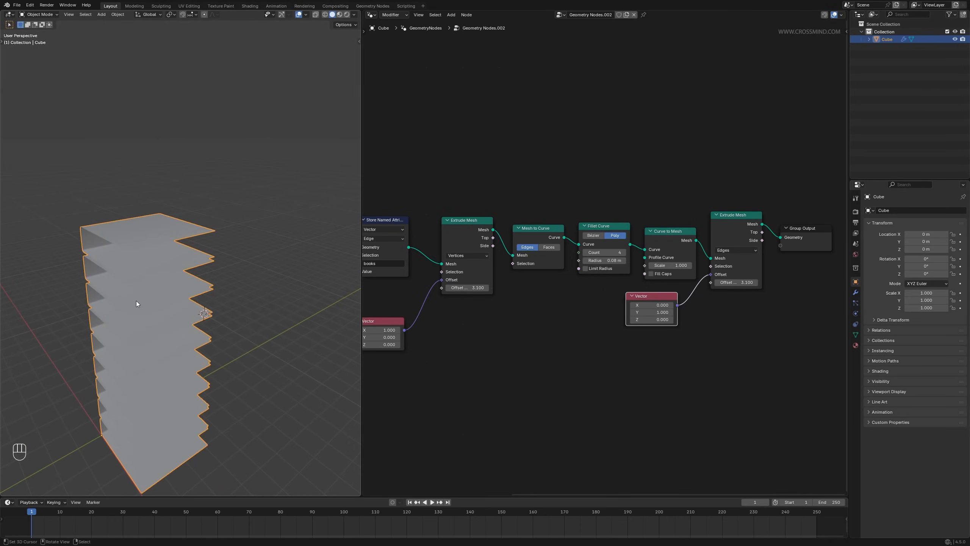
left_click_drag(726, 285, 760, 284, "shift")
middle_click_drag(214, 313, 264, 289)
key("ctrl+s")
- Move Group Output farther away from the second Extrude Mesh node
middle_click_drag(812, 218, 667, 231)
key("g")
left_click(794, 321)
scroll(651, 316, "left", 20, "ctrl")
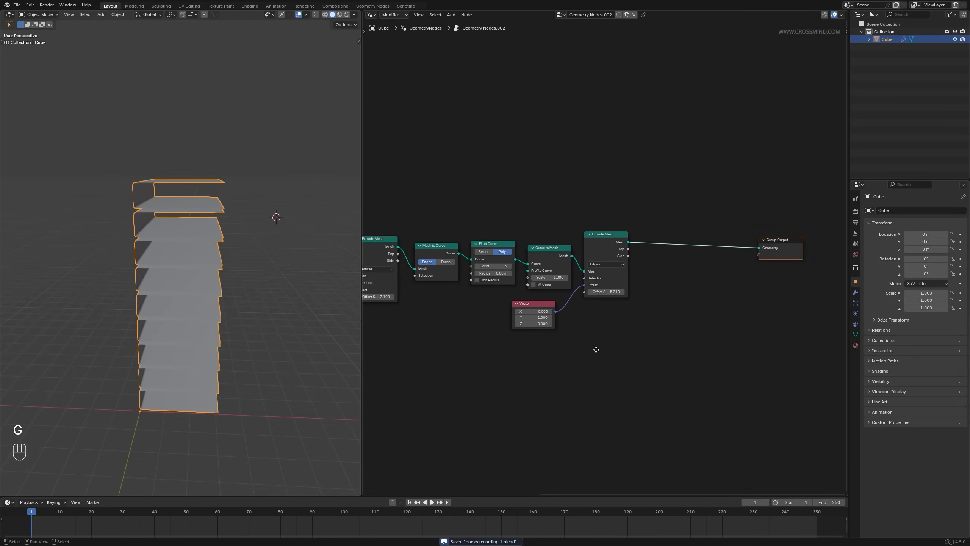
scroll(694, 291, "up", 1)
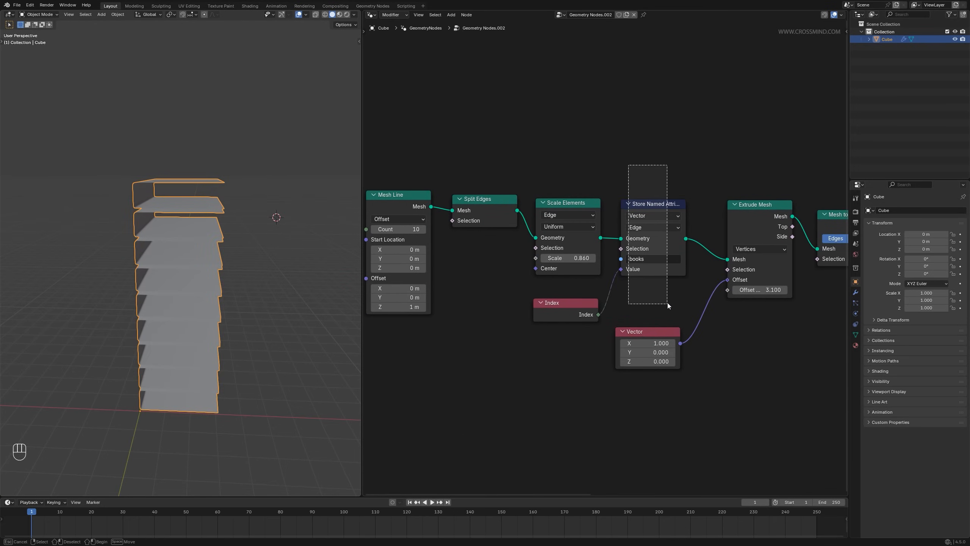
middle_click_drag(212, 263, 223, 243)
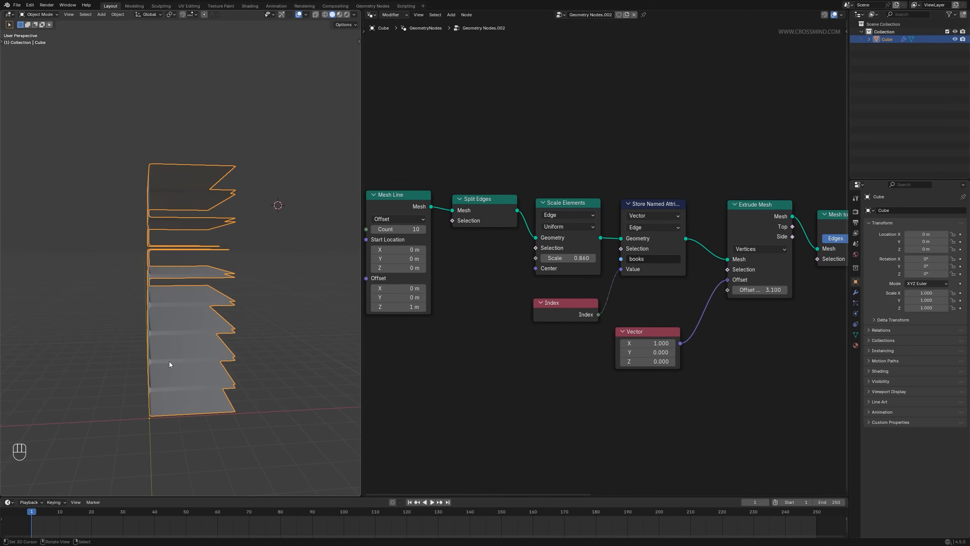
middle_click_drag(280, 302, 298, 306)
- Insert a Rotate Instances node between the second Extrude Mesh and Group Output
scroll(687, 358, "down", 2)
scroll(687, 358, "right", 10, "ctrl")
key("shift+a")
left_click(749, 241)
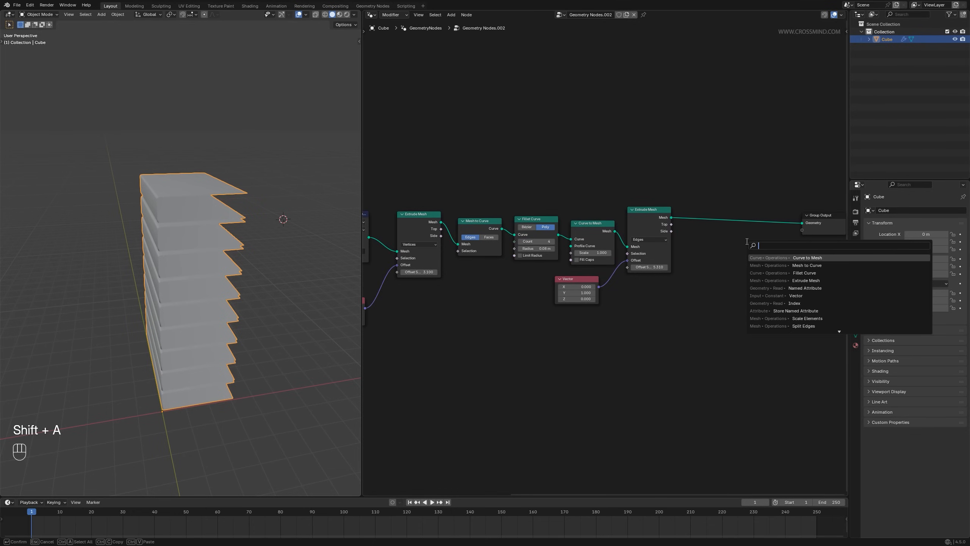
type("rotate")
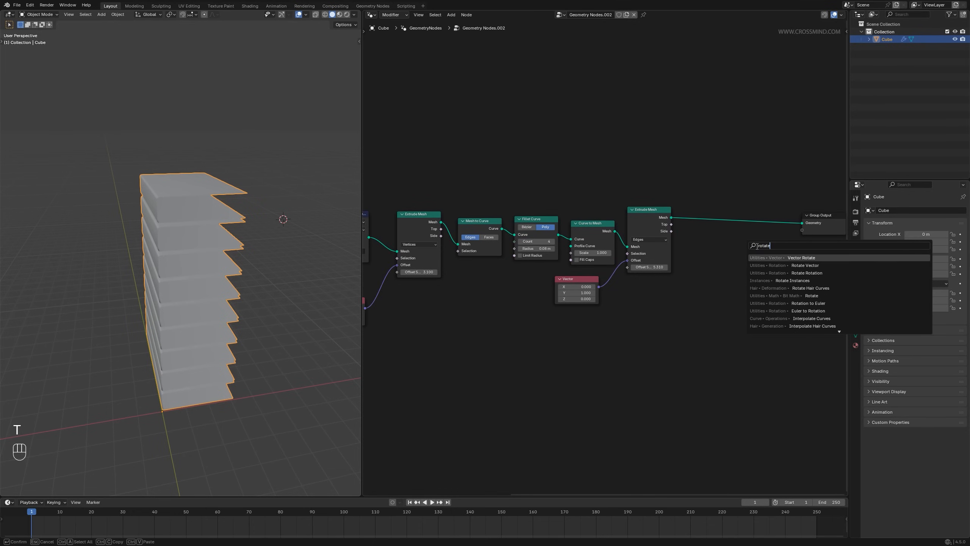
key("Down")
key("Down")
key("Down")
key("Return")
left_click(707, 254)
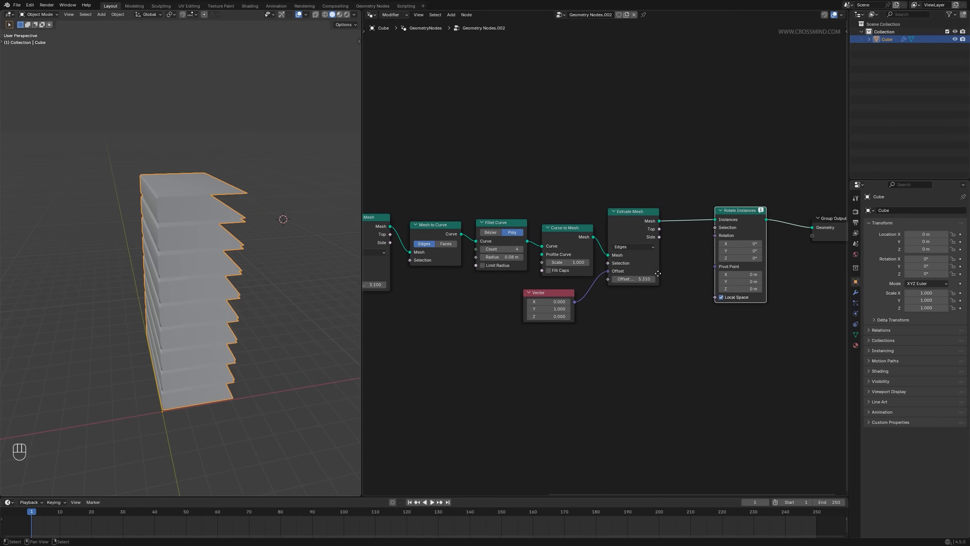
- Examine the Rotate Instances warning, the stacked covers and the node chain starting at Mesh Line
scroll(759, 219, "up", 1)
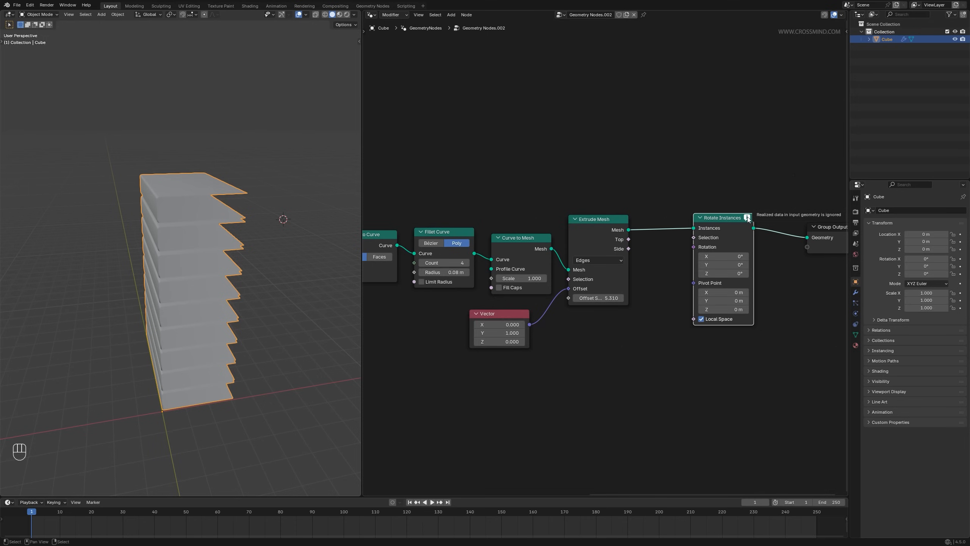
middle_click_drag(181, 220, 202, 191)
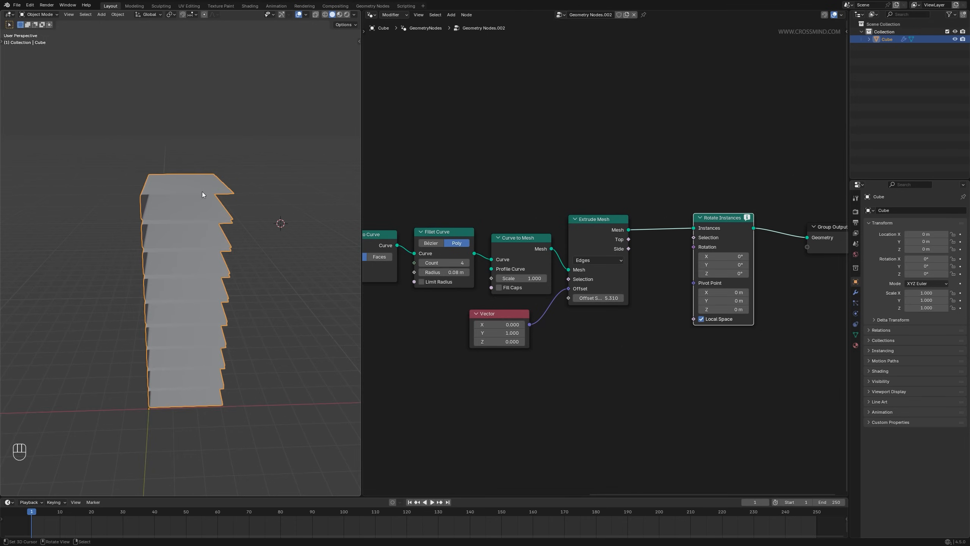
middle_click_drag(178, 245, 202, 207)
scroll(580, 312, "down", 1)
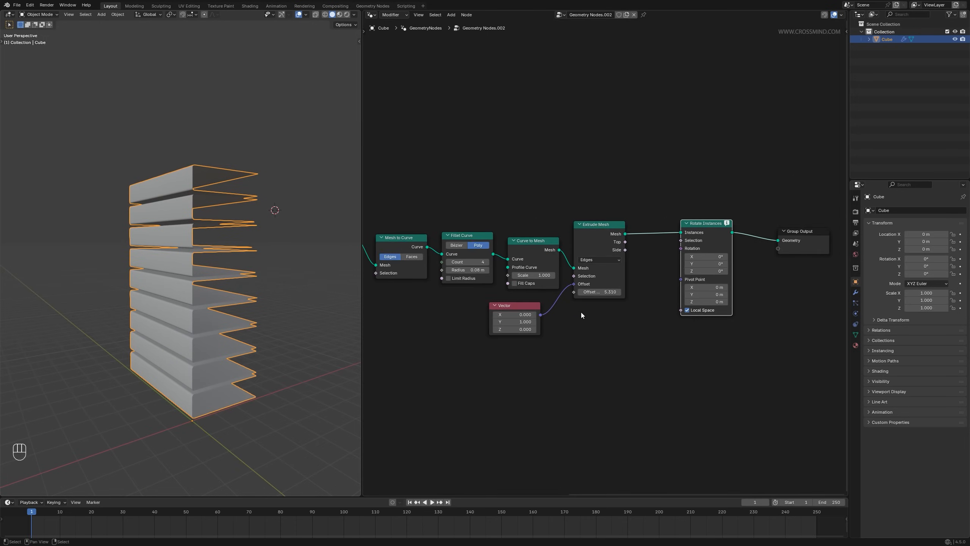
middle_click_drag(604, 328, 751, 323)
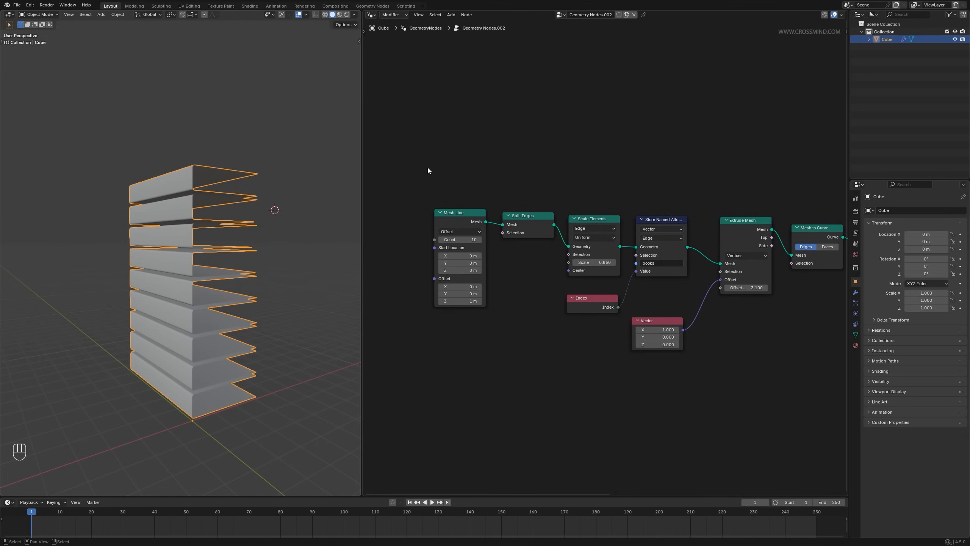
left_click_drag(418, 184, 464, 340)
middle_click_drag(728, 304, 518, 314)
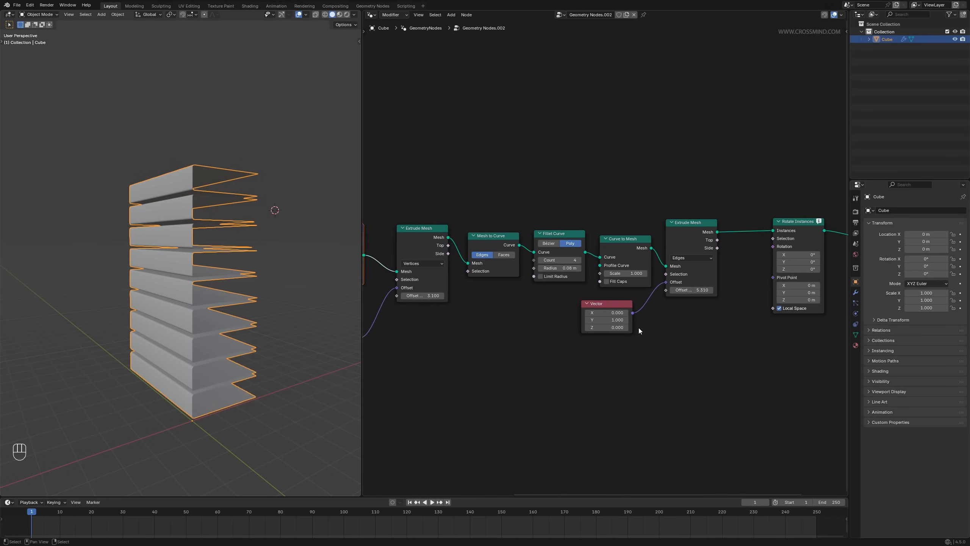
- Insert a Split to Instances node between the second Extrude Mesh and Rotate Instances
middle_click_drag(671, 320, 648, 321)
key("shift+a")
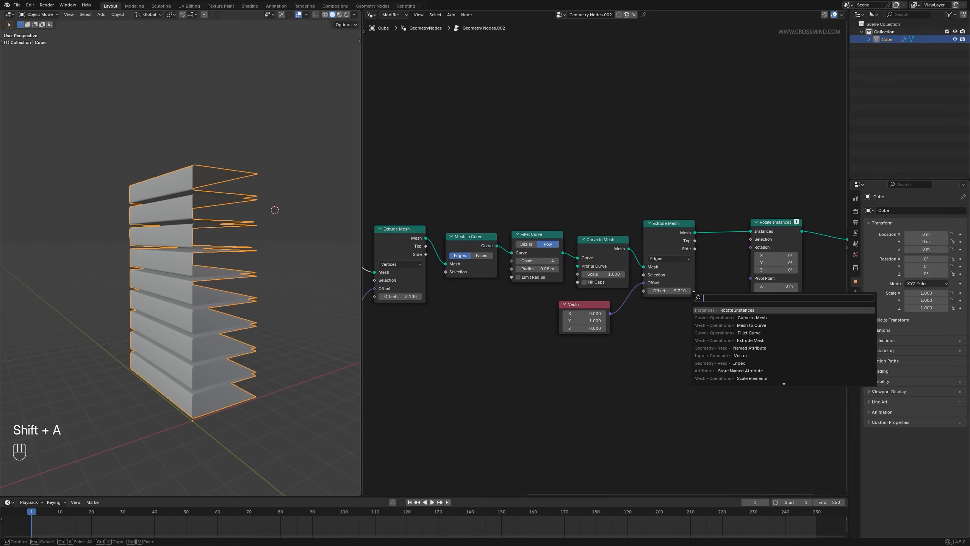
type("split to")
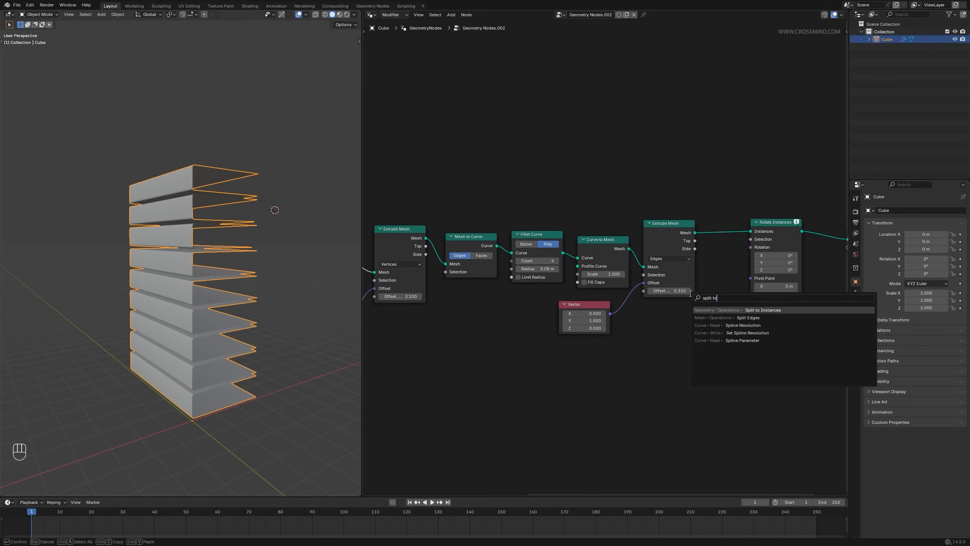
left_click(741, 310)
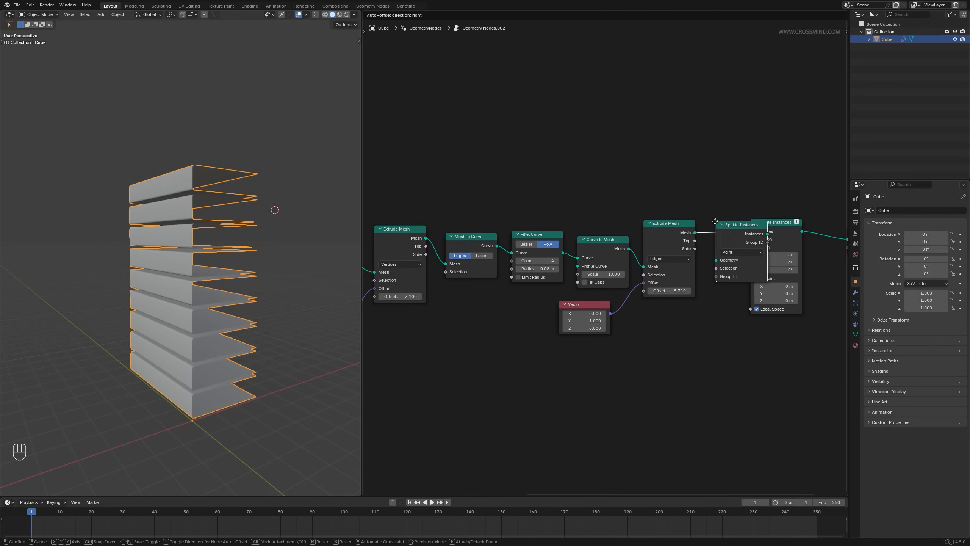
left_click(711, 261)
- Add a Named Attribute node reading "books" and connect its Attribute to the Group ID of Split to Instances
key("shift+a")
type("named")
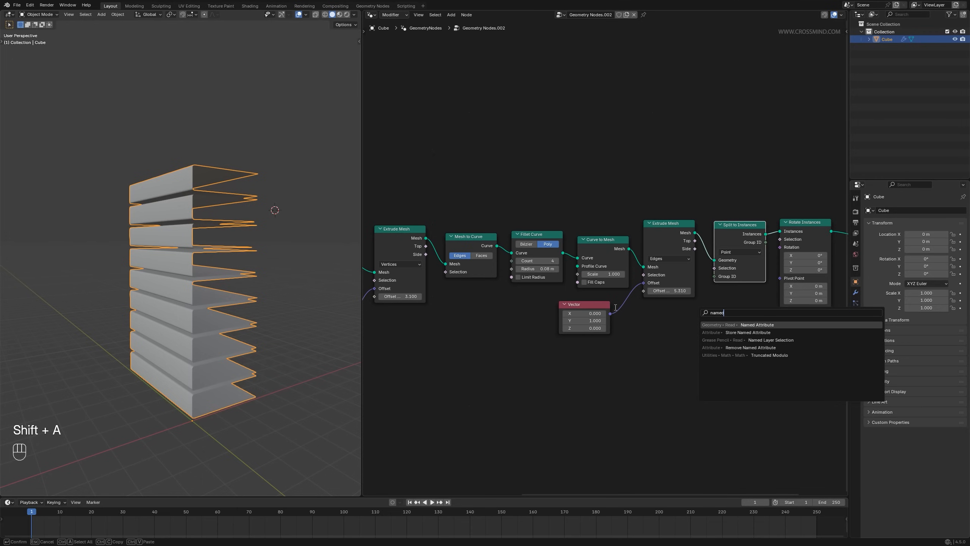
left_click(757, 325)
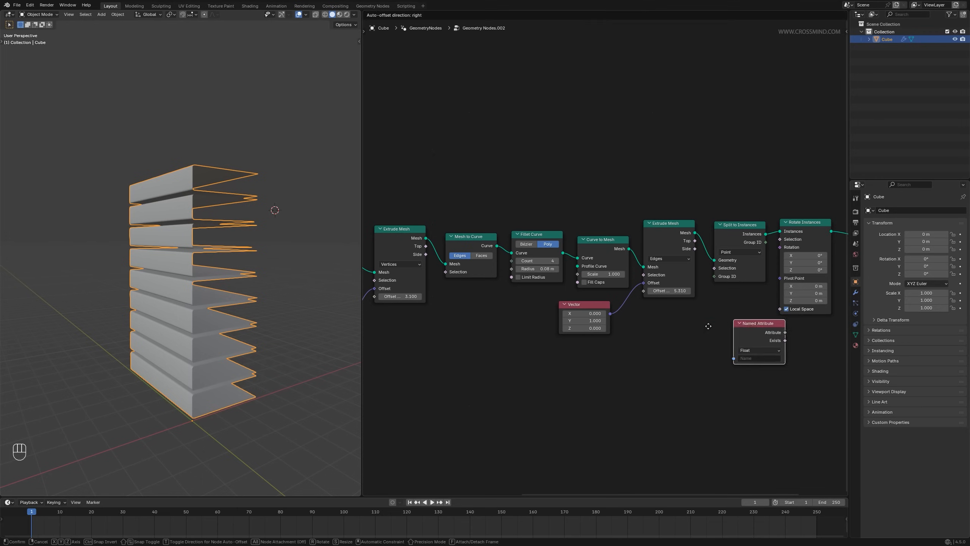
left_click(665, 329)
left_click_drag(691, 338, 705, 303)
left_click(679, 365)
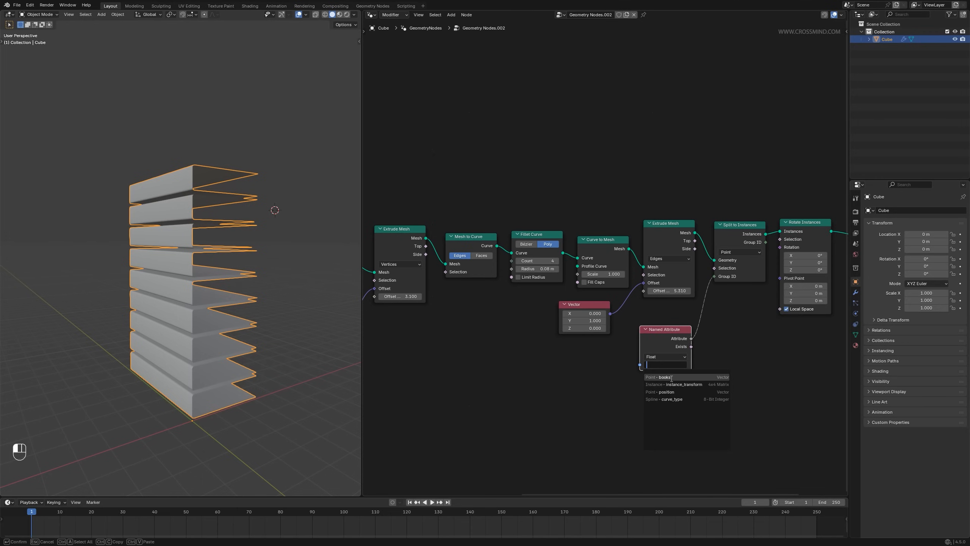
left_click(664, 377)
middle_click_drag(671, 376, 642, 375)
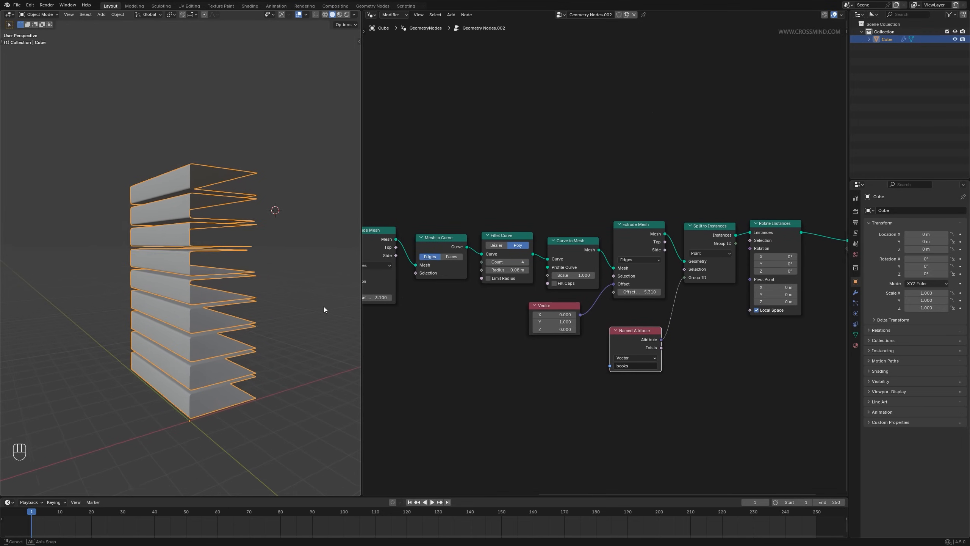
scroll(238, 250, "up", 3)
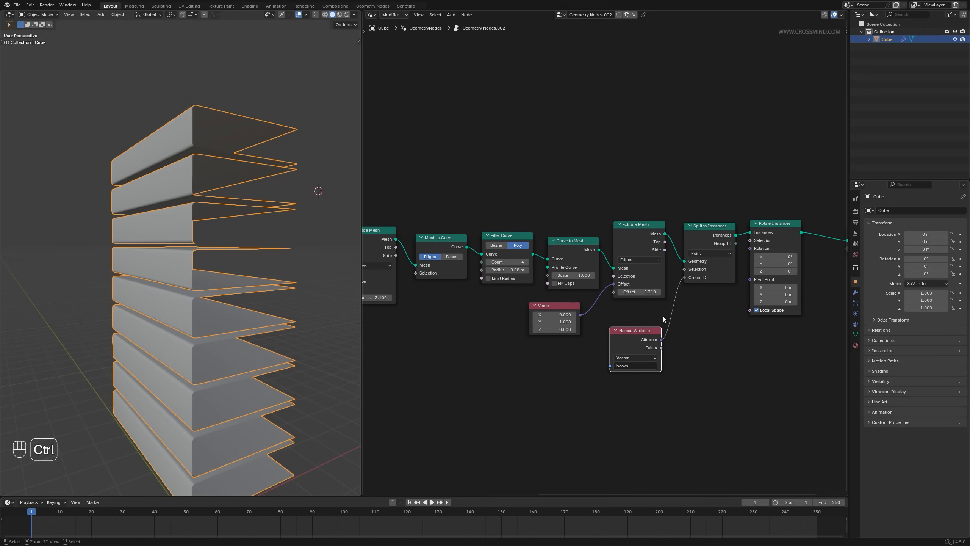
- Add a Random Value node and connect its Value to the Rotation of Rotate Instances
key("ctrl+z")
key("shift+a")
type("rand")
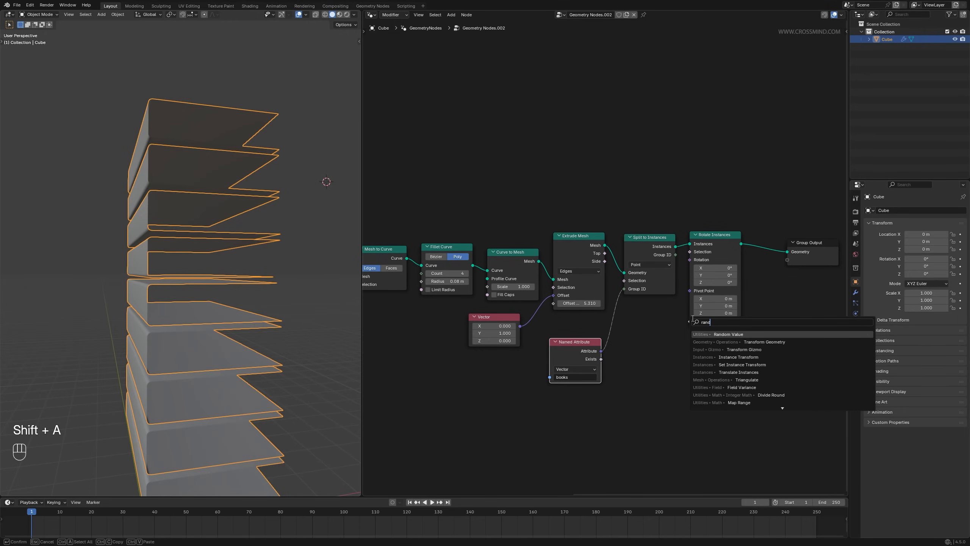
left_click(719, 333)
left_click(701, 375)
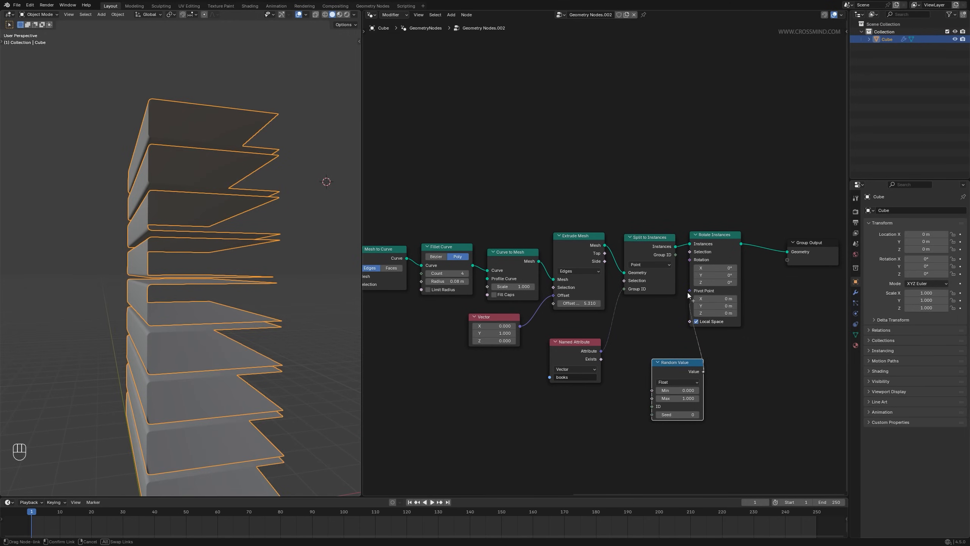
left_click_drag(687, 293, 689, 260)
scroll(265, 315, "down", 3)
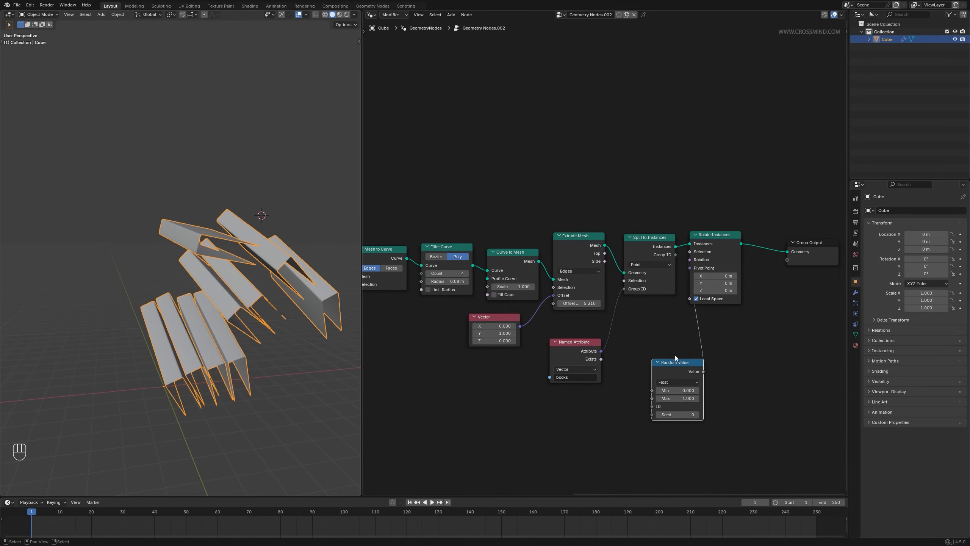
- Insert a Combine XYZ node between Random Value and the Rotation input of Rotate Instances
key("shift+a")
left_click(694, 349)
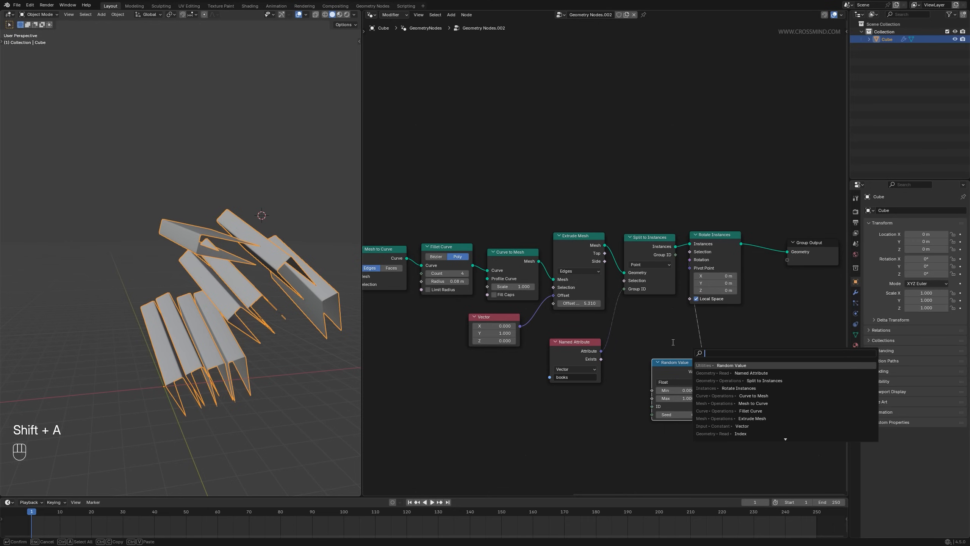
type("combine xyz")
key("Return")
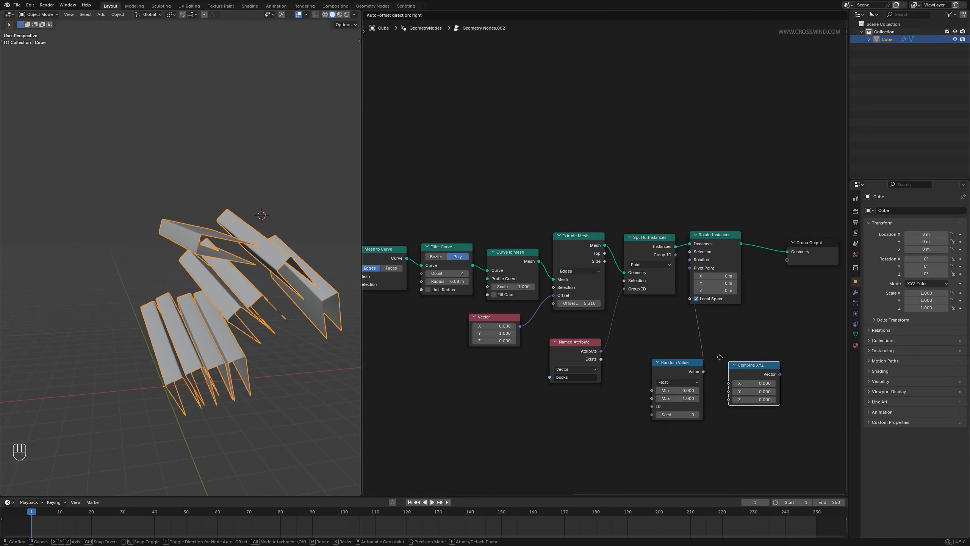
left_click(743, 332)
- Route the Random Value output into the Z input of Combine XYZ and move the Random Value node slightly up
middle_click_drag(792, 341, 746, 324)
scroll(682, 317, "up", 1)
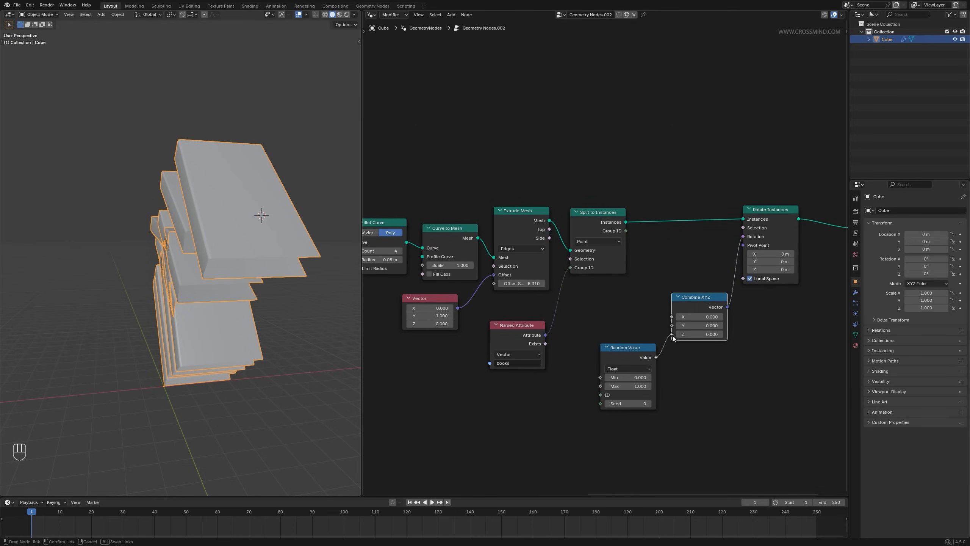
left_click_drag(673, 343, 673, 341)
left_click_drag(628, 366, 625, 356)
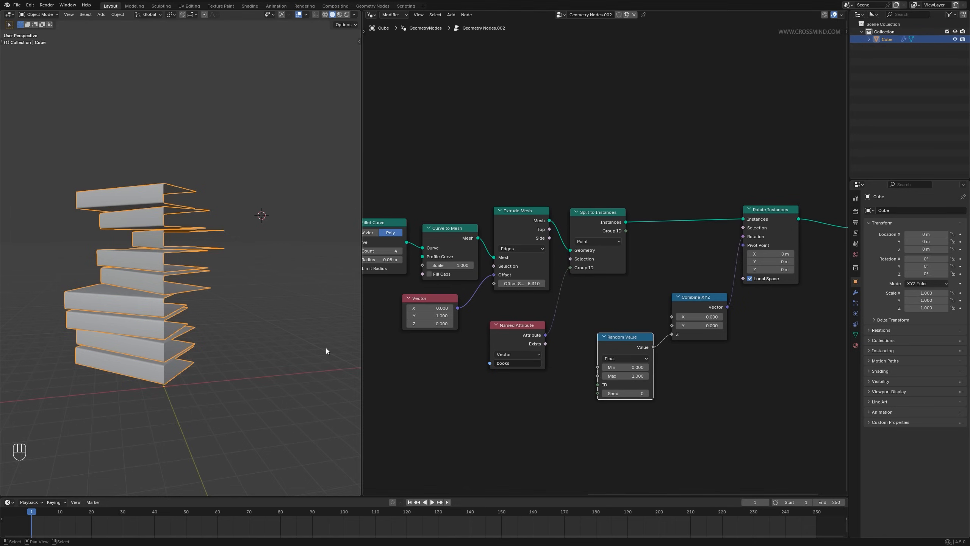
- Set the Rotate Instances pivot point to X -1.2 m and Y 1.4 m
middle_click_drag(765, 324, 747, 349)
middle_click_drag(130, 329, 180, 363)
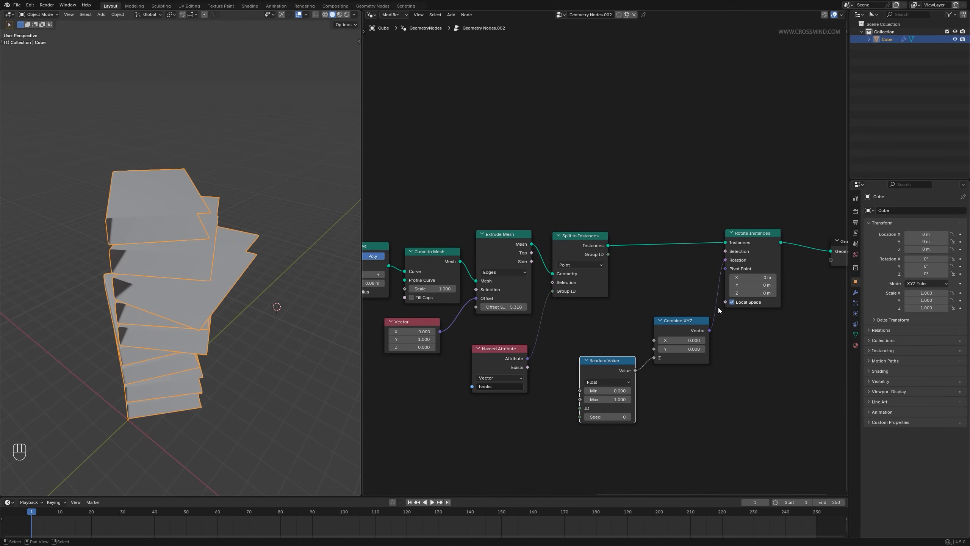
left_click_drag(754, 292, 764, 292)
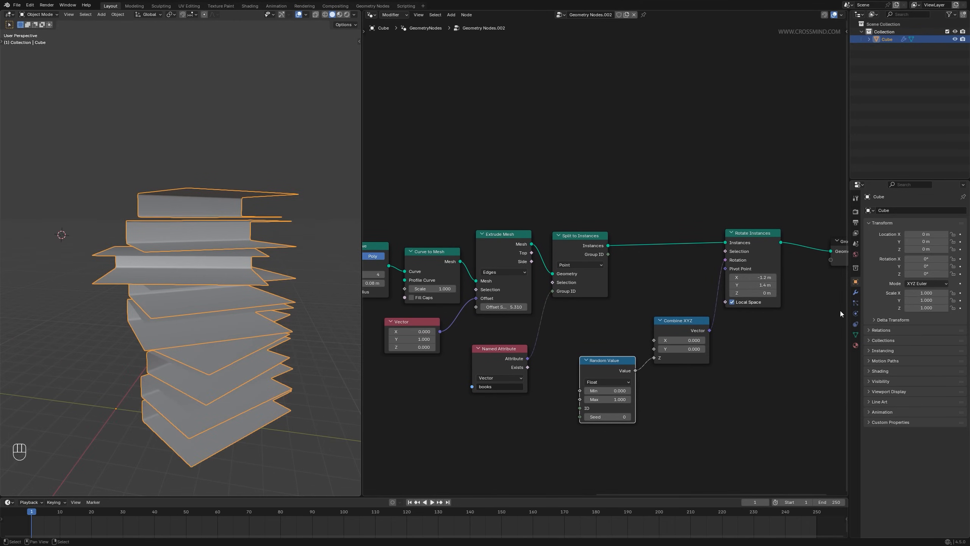
- Set the Rotate Instances pivot point X to 0.25 m and save the file
left_click_drag(754, 276, 765, 277, "shift")
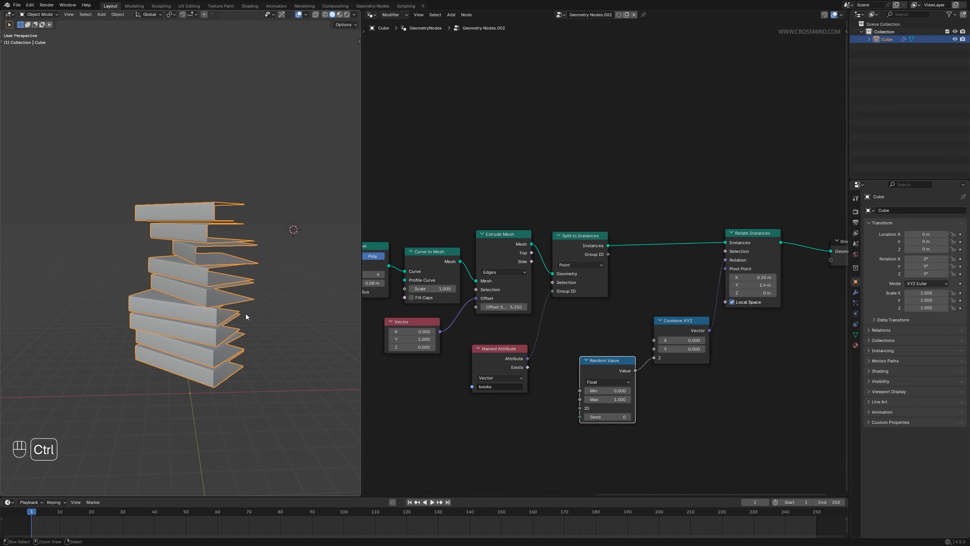
key("ctrl+s")
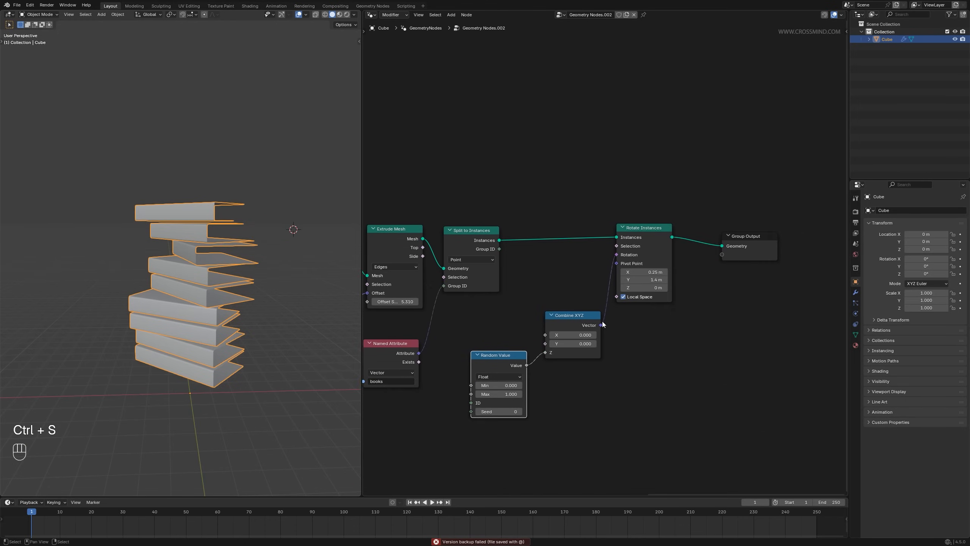
- Insert a Scale Instances node between Rotate Instances and Group Output
mouse_move(741, 241)
left_mouse_down()
mouse_move(748, 244)
mouse_move(724, 234)
left_mouse_up()
key("shift+a")
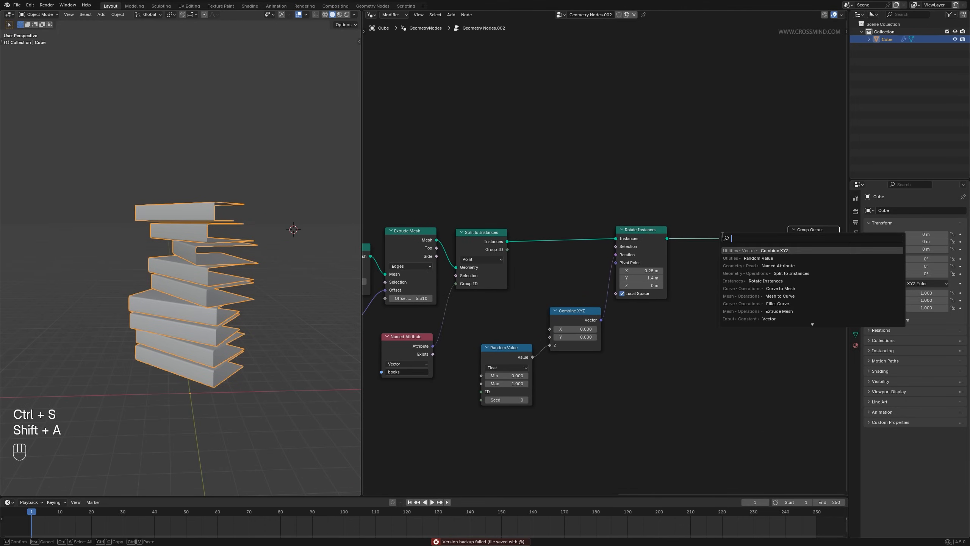
type("scale")
left_click(764, 272)
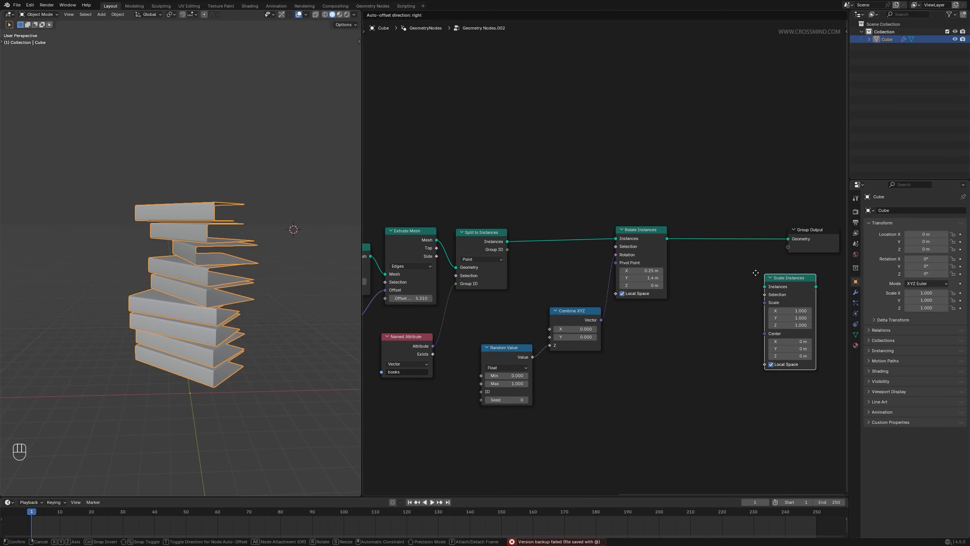
left_click(724, 230)
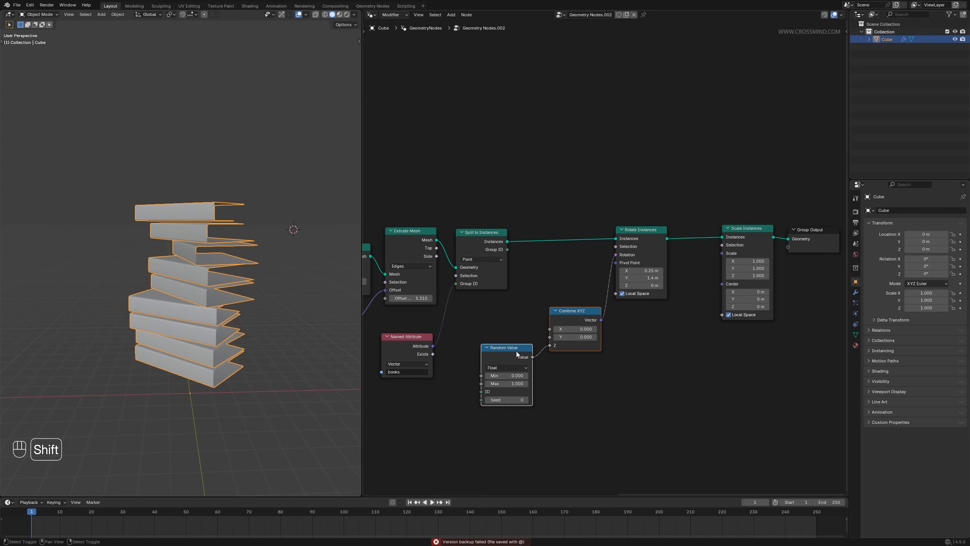
- Duplicate the Random Value and Combine XYZ nodes and connect the copied Combine XYZ to the Scale input of Scale Instances
key("shift+d")
left_click(726, 347)
left_click_drag(724, 288, 723, 256)
scroll(726, 370, "up", 1)
- Set X and Z of the copied Combine XYZ to 1 and feed its Y input from the copied Random Value
middle_click_drag(725, 370, 674, 342)
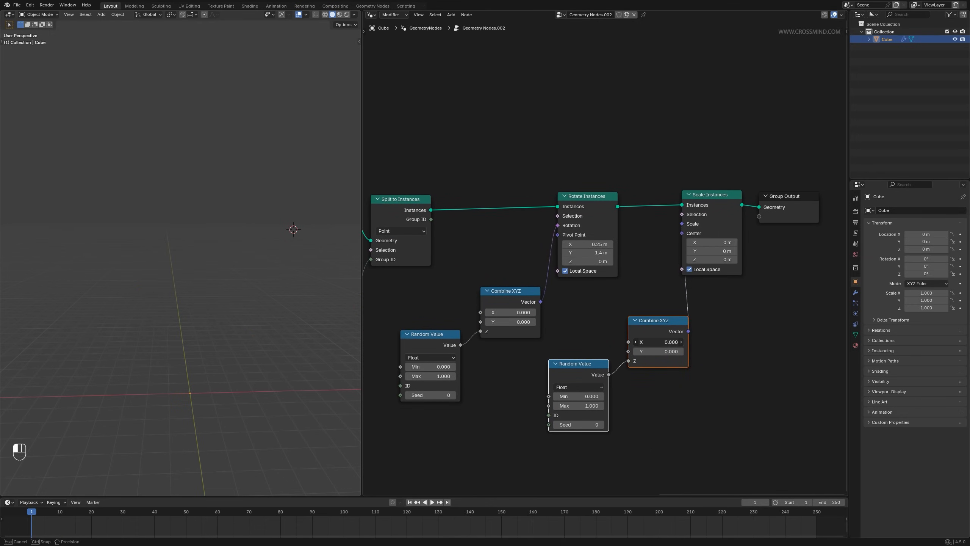
type("1")
key("Return")
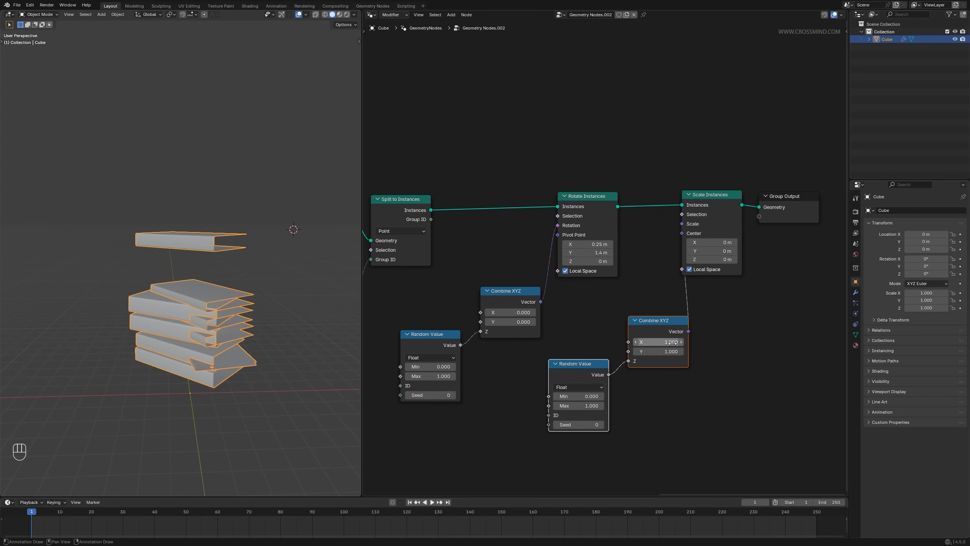
middle_click_drag(348, 347, 317, 319)
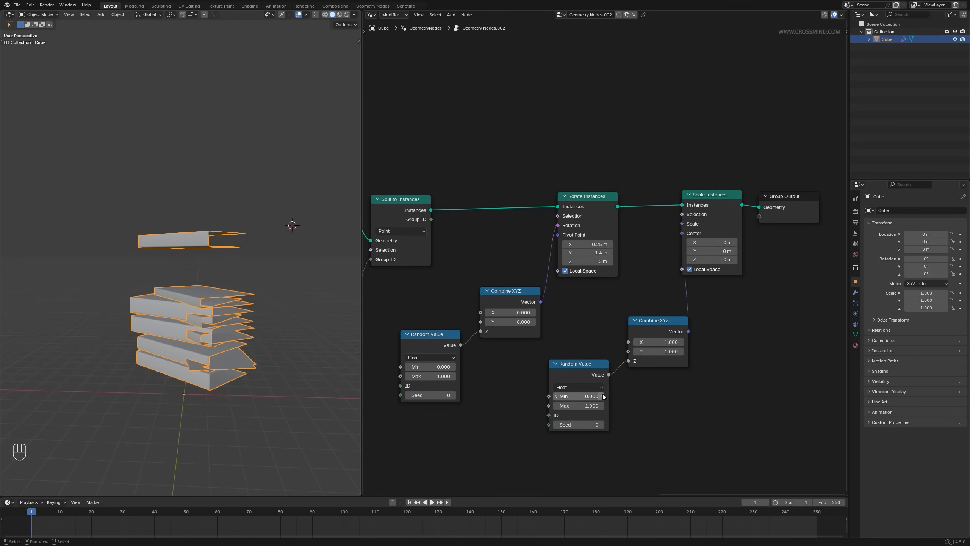
left_click_drag(629, 360, 629, 343)
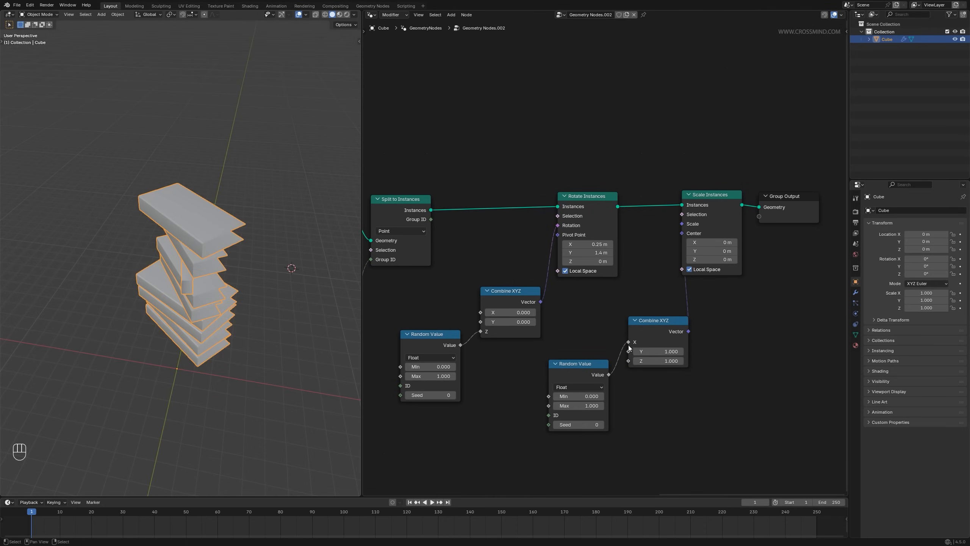
left_click_drag(629, 342, 628, 351)
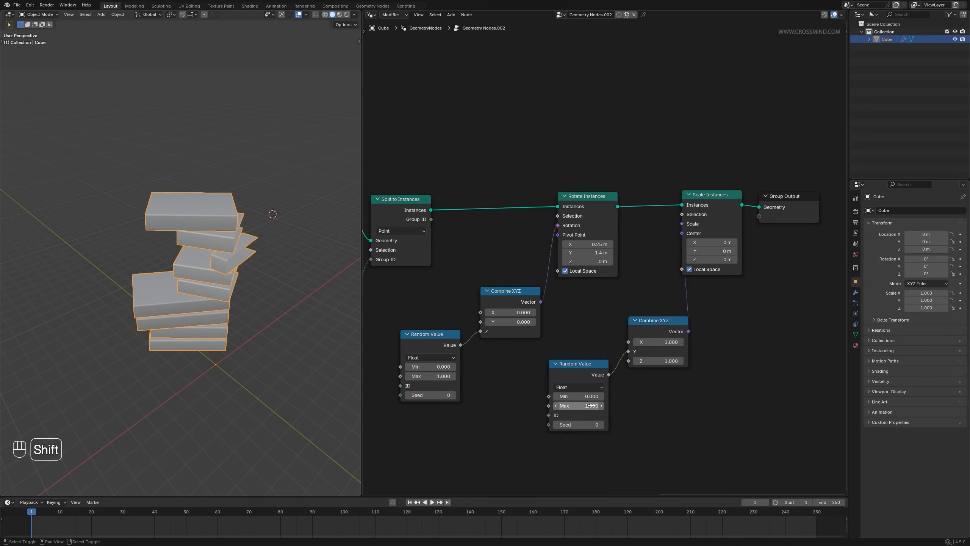
- Set the copied Random Value to Min 1.000 and Max 1.020
mouse_move(592, 405)
left_mouse_down("shift")
mouse_move(607, 405)
mouse_move(595, 396)
left_mouse_up("shift")
middle_click_drag(285, 336, 328, 340)
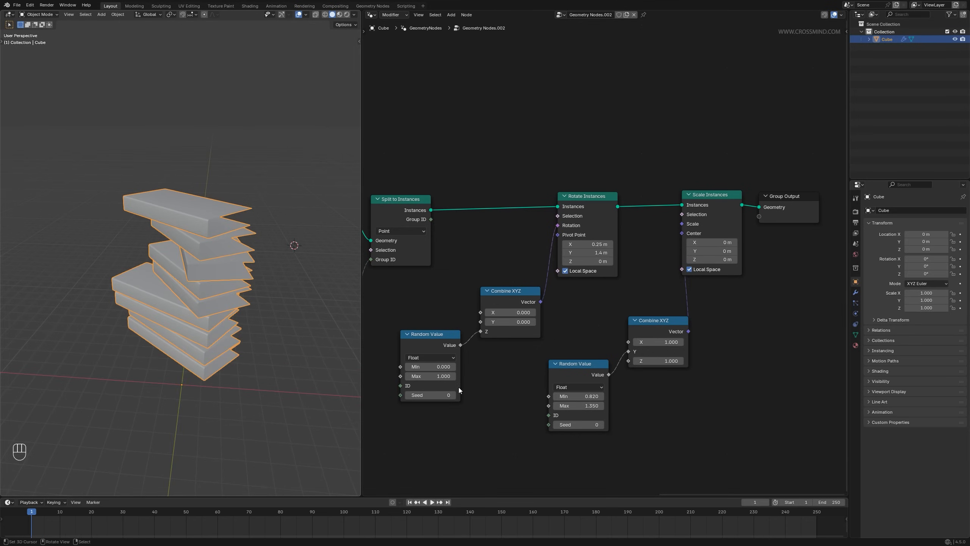
left_click_drag(578, 396, 578, 396)
middle_click_drag(222, 340, 164, 332)
left_click_drag(595, 406, 582, 406, "shift")
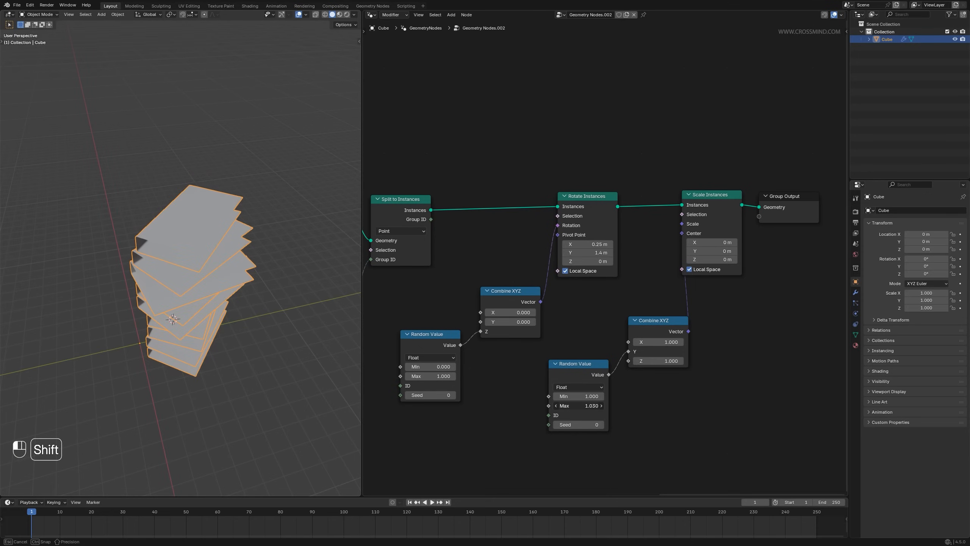
middle_click_drag(187, 304, 213, 304)
- Feed the scale Combine XYZ's X input from another Random Value copy with Min 0.810 and Max 1.310, and save the file
left_click_drag(608, 367, 624, 398)
key("shift+d")
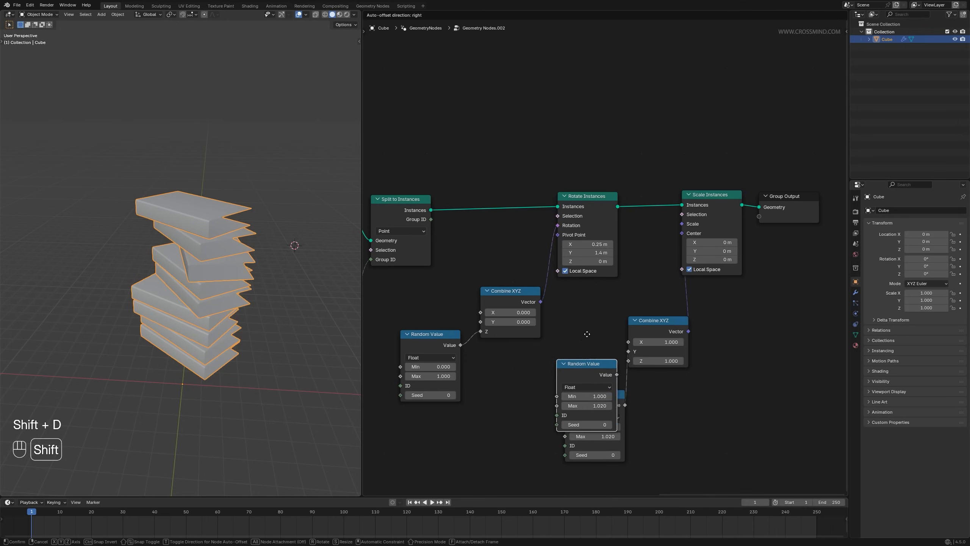
left_click_drag(626, 343, 584, 351)
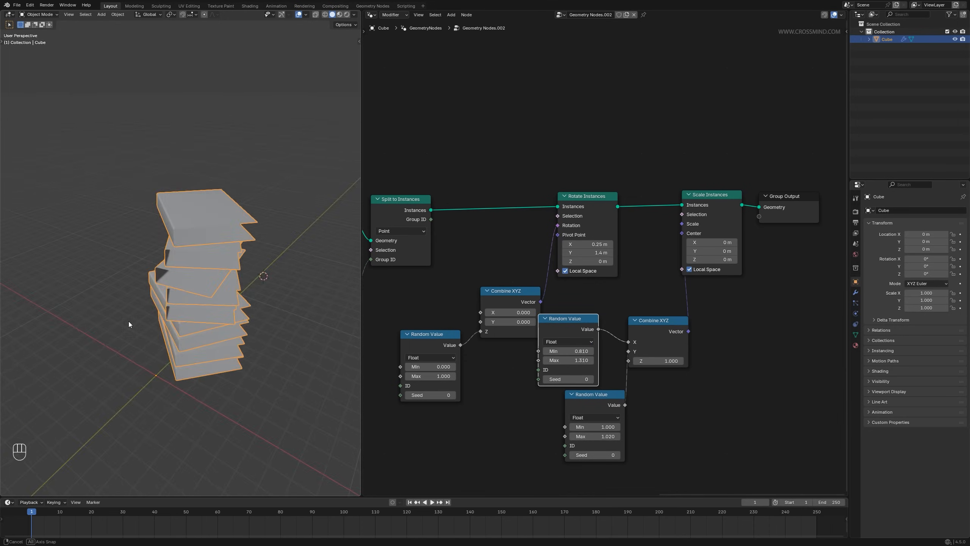
middle_click_drag(129, 321, 283, 303)
key("ctrl+s")
left_click(212, 310)
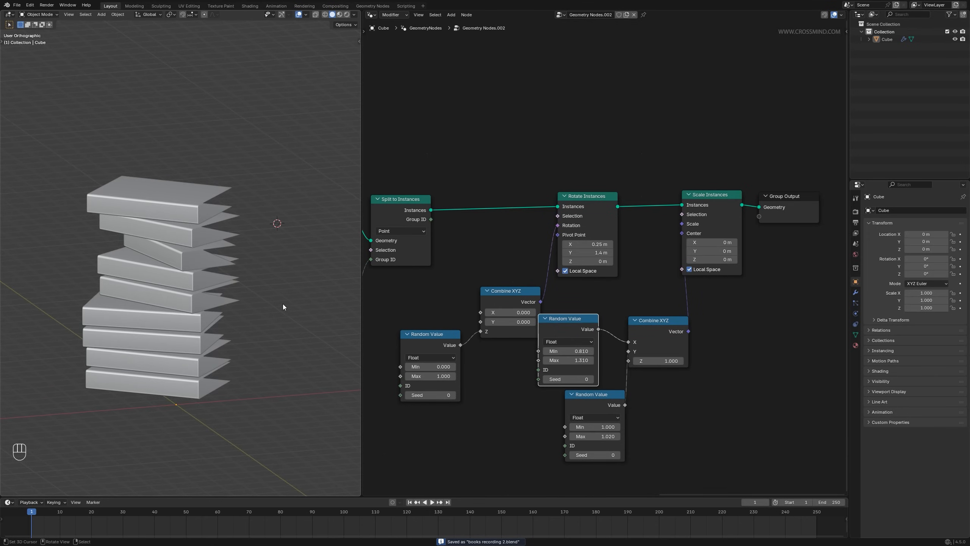
- Insert a Bounding Box node between Scale Instances and Group Output
middle_click_drag(647, 287, 690, 262)
mouse_move(476, 350)
left_mouse_down("shift")
mouse_move(443, 350)
mouse_move(477, 350)
left_mouse_up("shift")
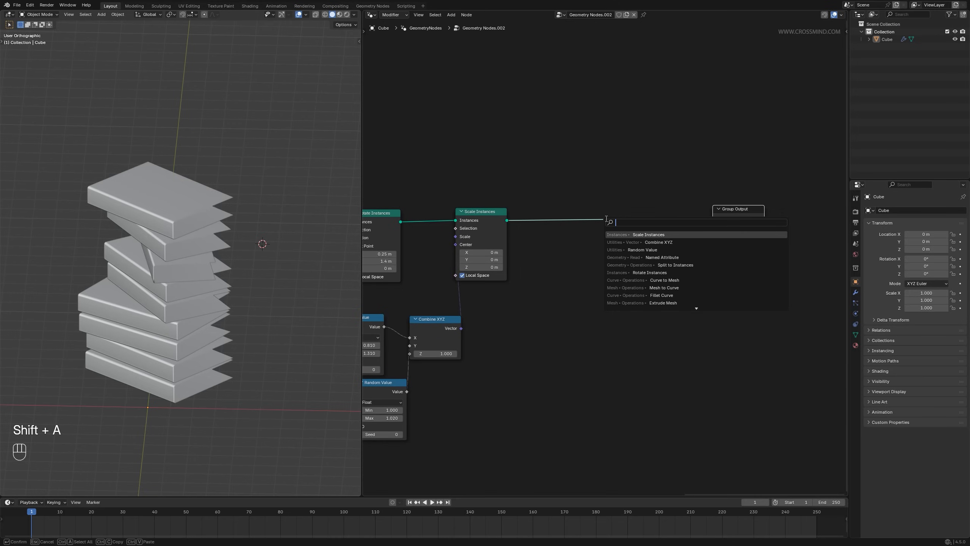
type("bound")
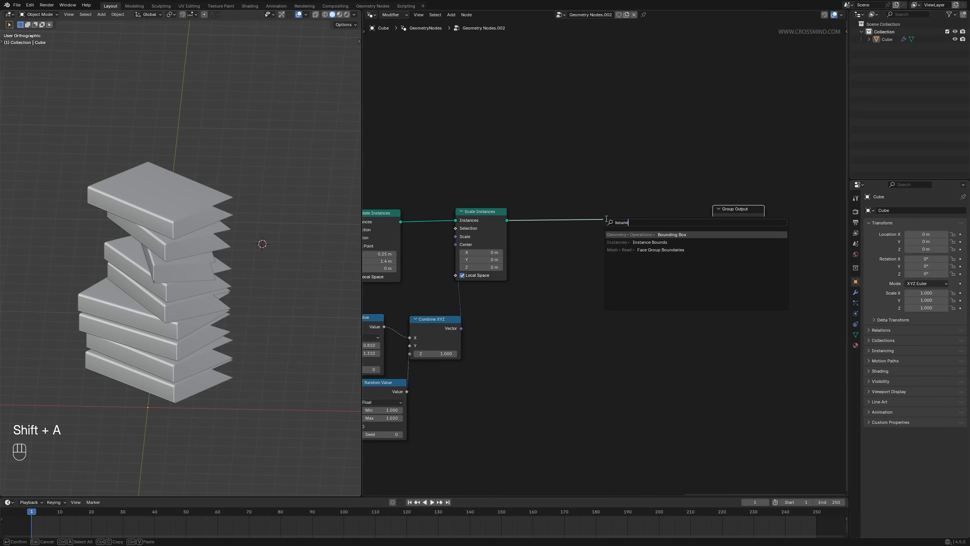
left_click(675, 233)
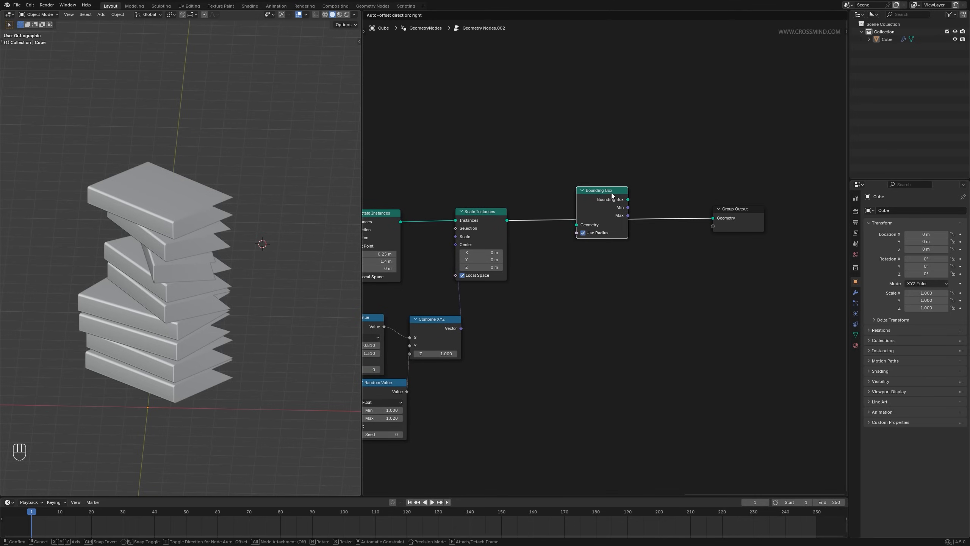
left_click(571, 208)
middle_click_drag(244, 290, 250, 264)
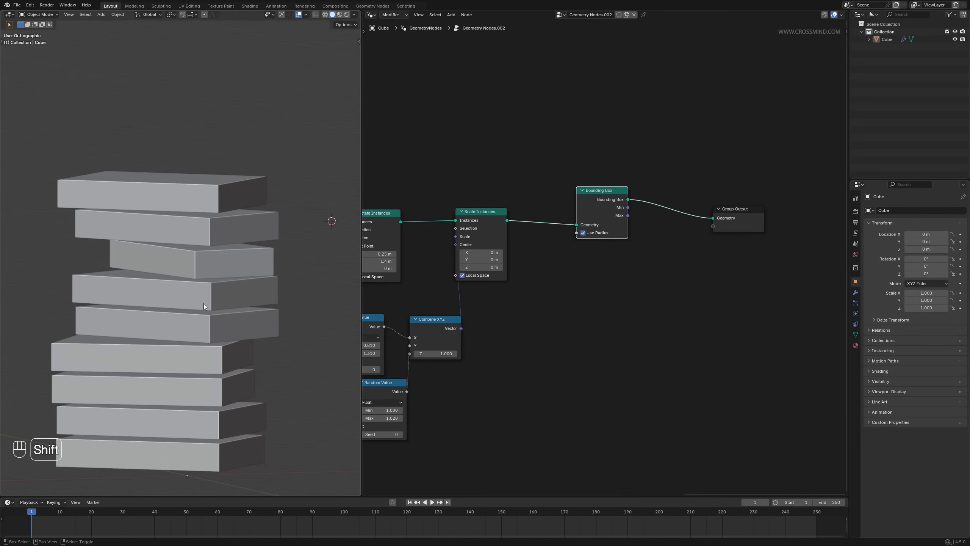
middle_click_drag(203, 304, 173, 100)
middle_click_drag(285, 211, 226, 221)
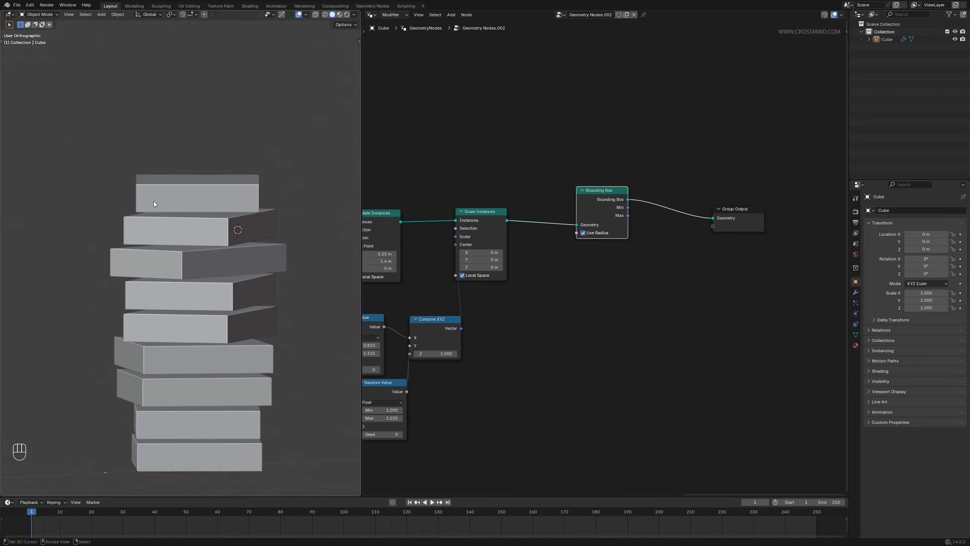
- Move the Bounding Box node up, above the line between Scale Instances and Group Output
key("g")
left_click(643, 253)
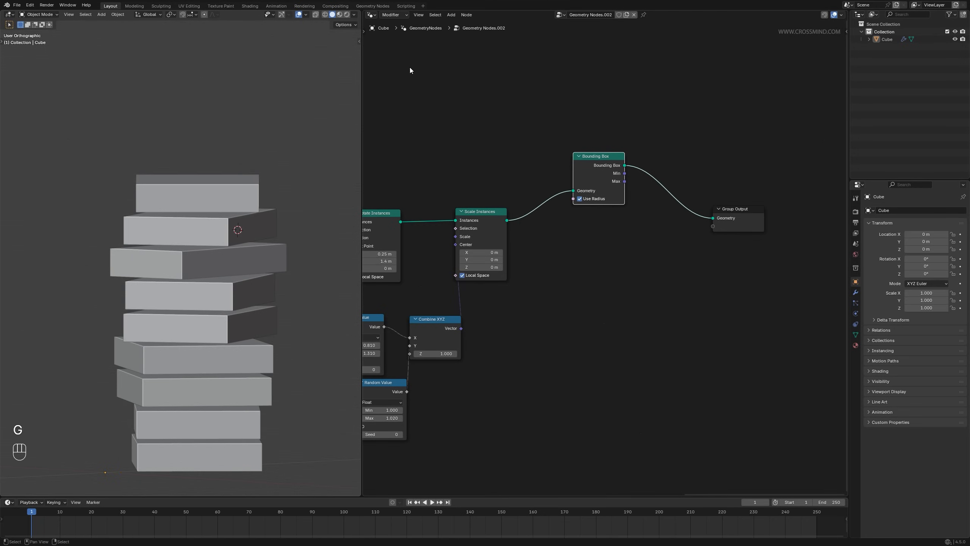
left_click(718, 229)
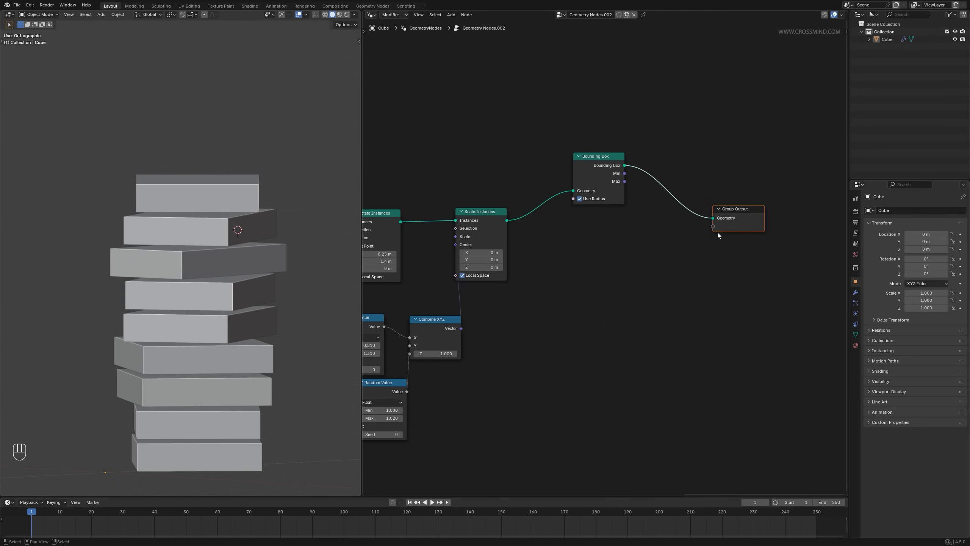
left_click_drag(607, 163, 600, 148)
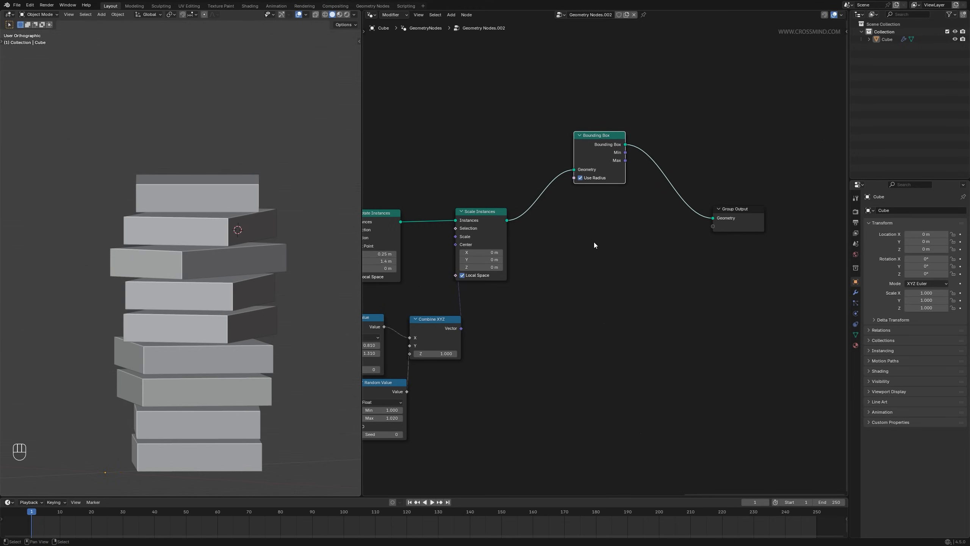
- Insert a Join Geometry node between Bounding Box and Group Output and also connect the Scale Instances output to it
key("shift+a")
type("join")
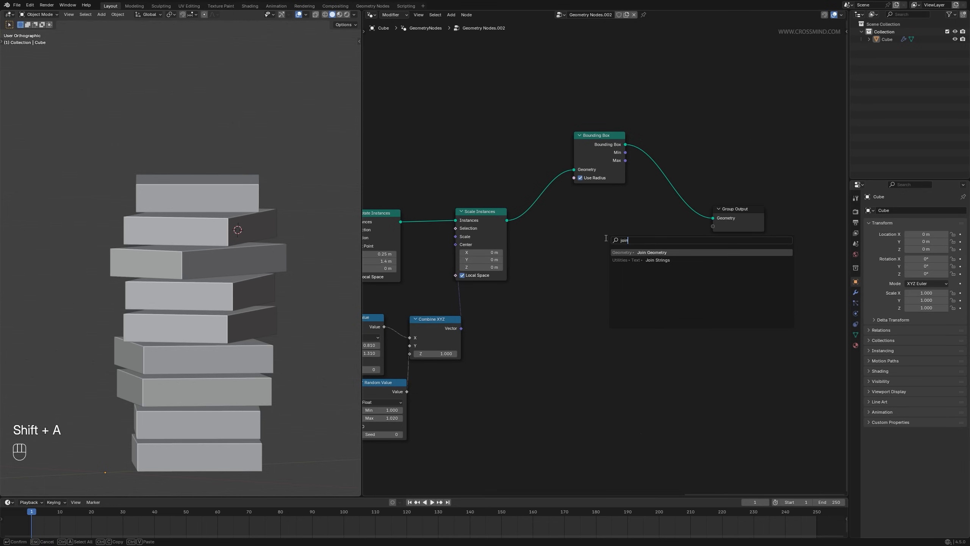
key("Return")
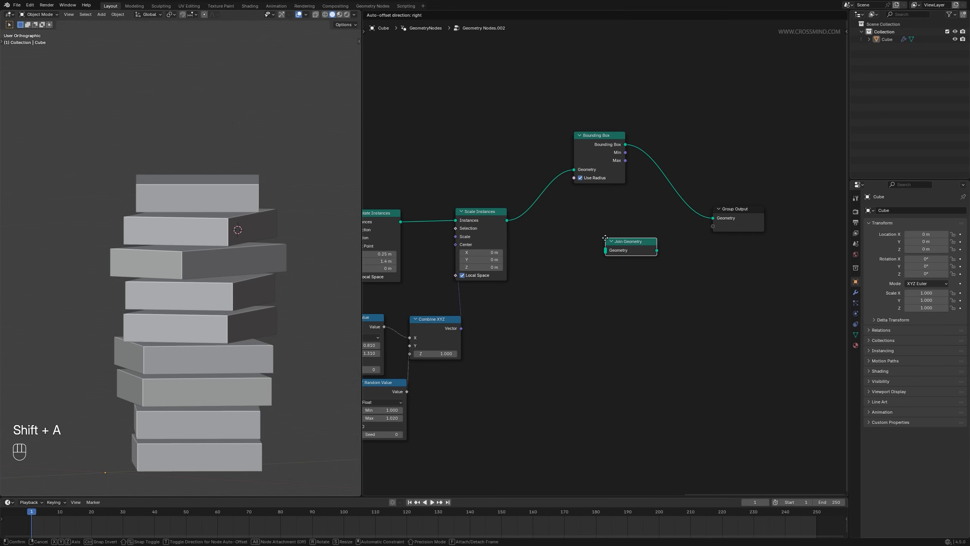
left_click(647, 193)
left_click_drag(507, 220, 646, 206)
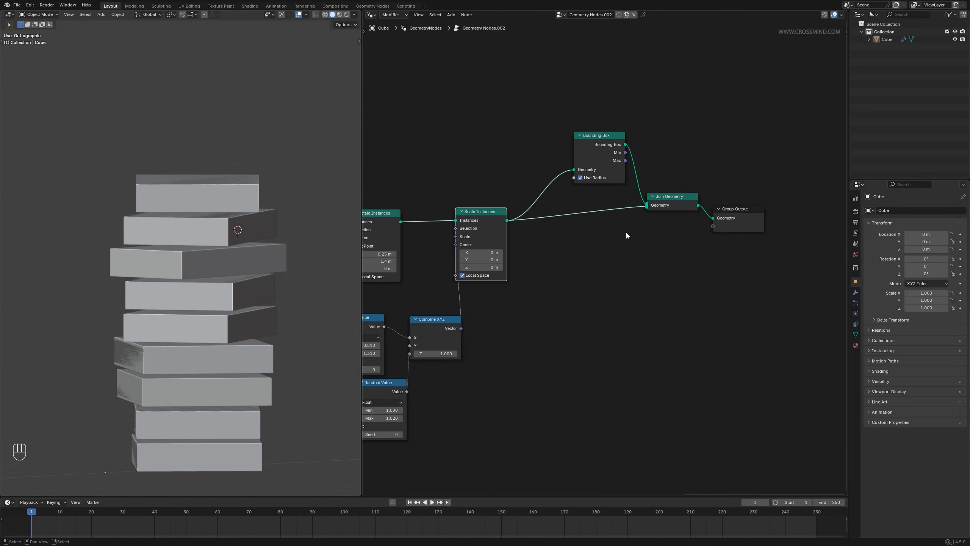
- Insert a Scale Elements node between Bounding Box and Join Geometry and set its scale to 0.930
key("shift+a")
type("sca")
left_click(686, 202)
left_click(632, 131)
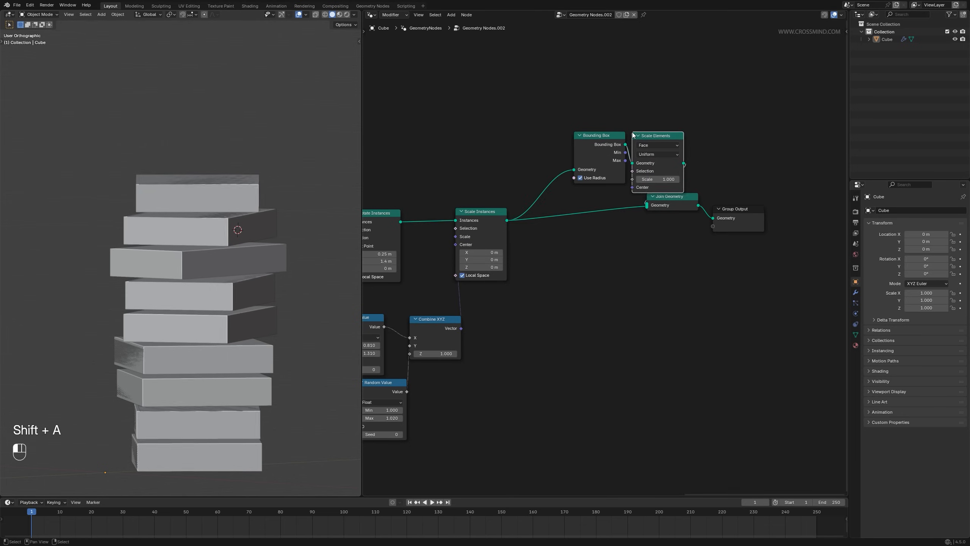
middle_click_drag(635, 244, 631, 283)
scroll(631, 281, "up", 2)
left_click_drag(681, 210, 649, 210, "shift")
middle_click_drag(357, 255, 316, 270)
- Add an Extrude Mesh node below the link between Scale Instances and Join Geometry
key("shift+a")
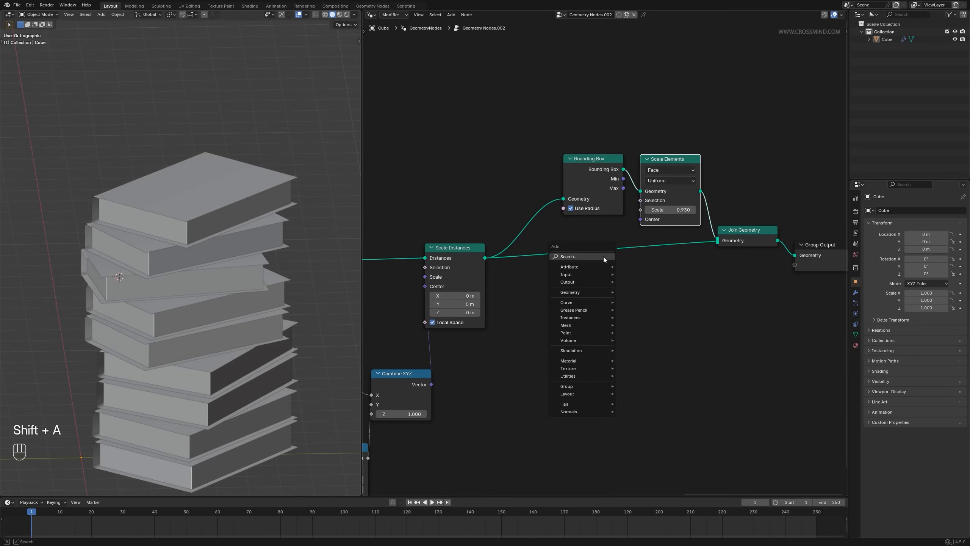
type("extrude")
key("Return")
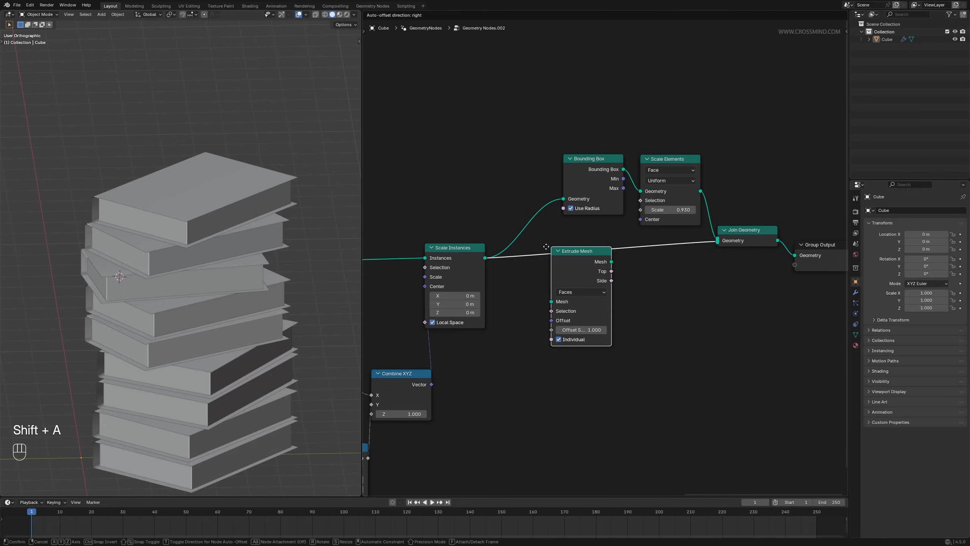
left_click(540, 307)
- Move Bounding Box and Scale Elements further up, and shift Join Geometry and Group Output right to make room
left_click_drag(572, 93, 662, 191)
key("g")
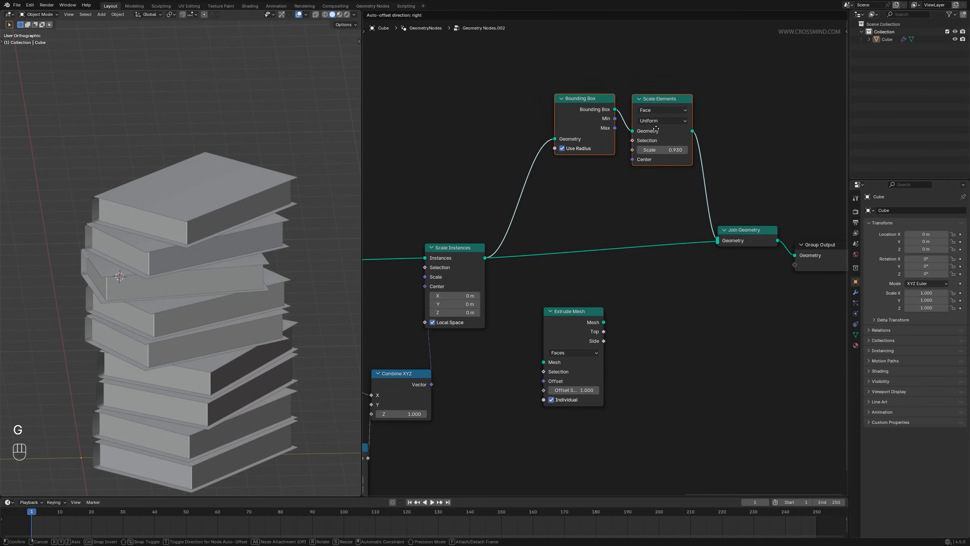
left_click(650, 120)
scroll(525, 234, "down", 2)
left_click_drag(614, 218, 798, 290)
key("g")
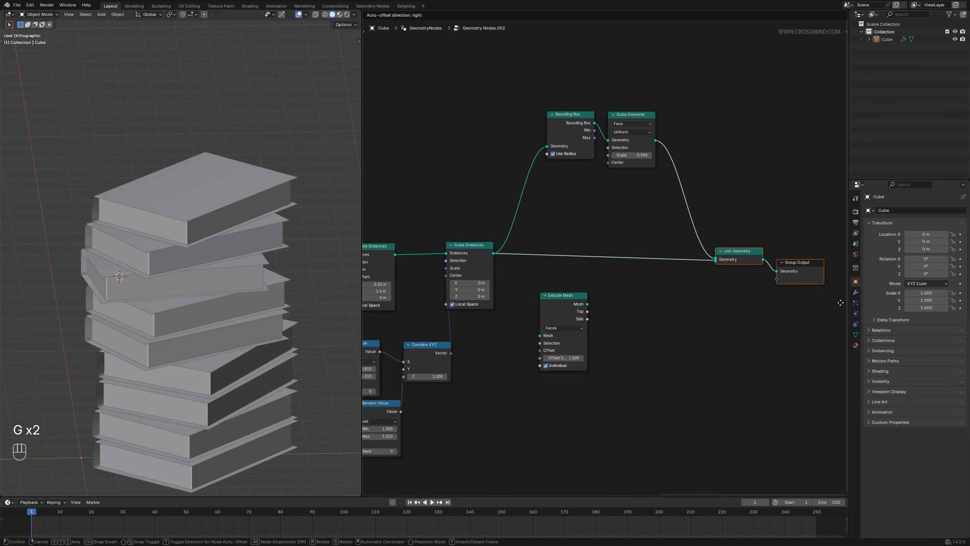
left_click(836, 307)
- Insert Extrude Mesh between Scale Instances and Join Geometry with Individual off and offset scale -0.040, and save the file
left_click_drag(559, 304, 545, 258)
left_click(532, 319)
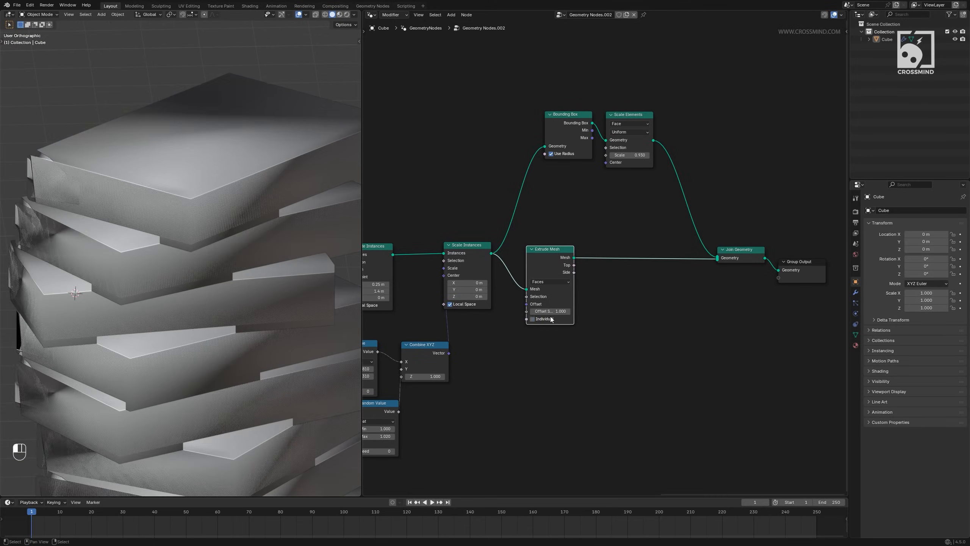
mouse_move(550, 311)
left_mouse_down()
mouse_move(518, 311)
mouse_move(533, 311)
left_mouse_up()
middle_click_drag(168, 283, 227, 304)
key("ctrl+s")
- Insert a Set Shade Smooth node between Extrude Mesh and Join Geometry
key("shift+a")
type("se")
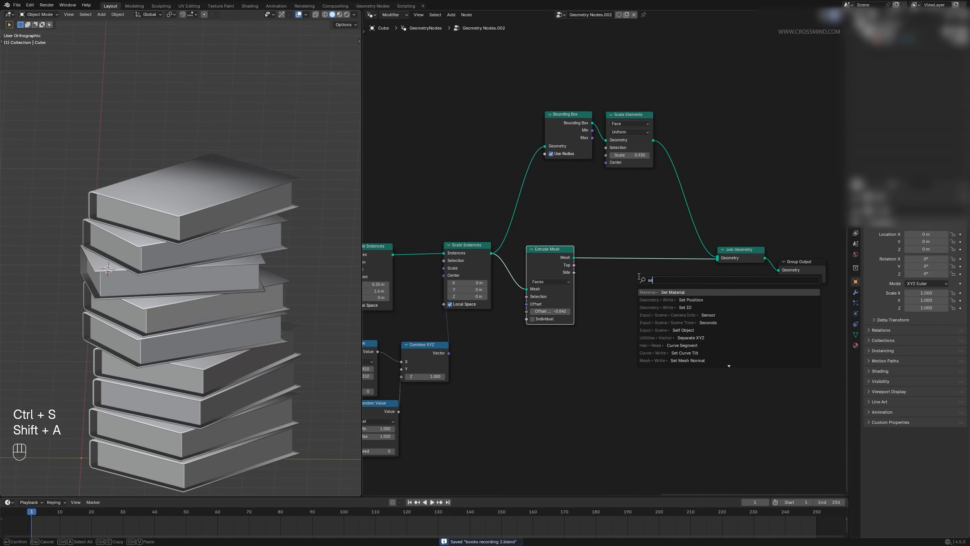
type("t sha")
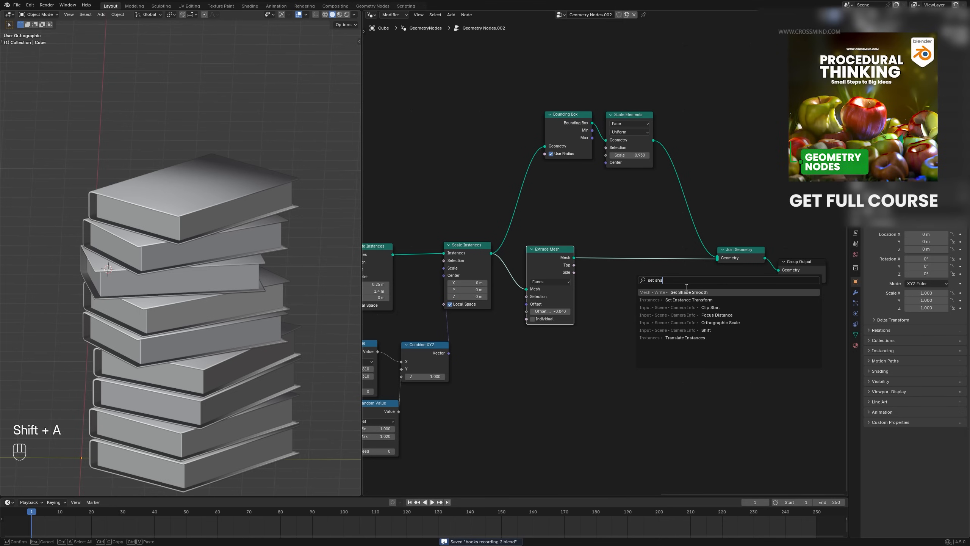
left_click(681, 292)
left_click(610, 250)
- Replace the Set Shade Smooth node between Extrude Mesh and Join Geometry with a Smooth by Angle node, and save the file
key("shift+a")
left_click(626, 315)
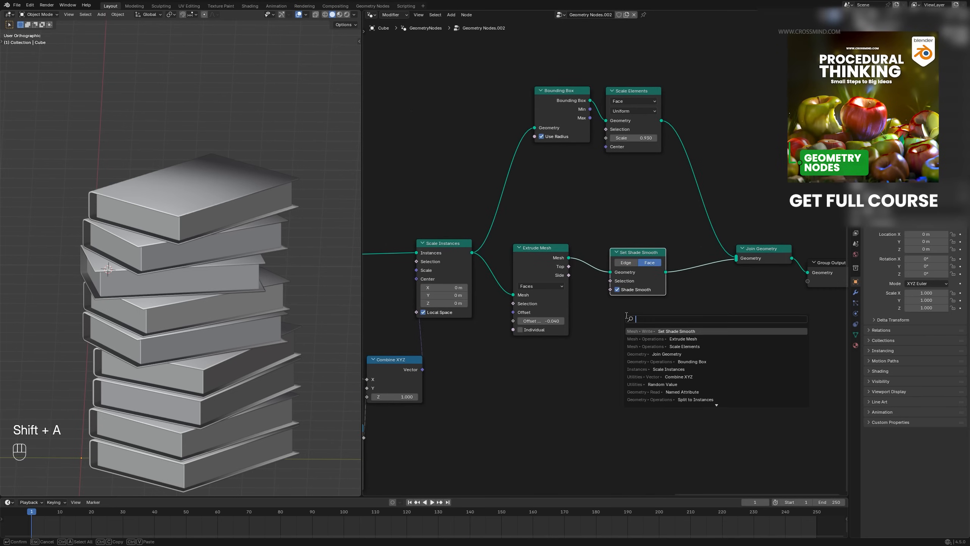
type("smoot")
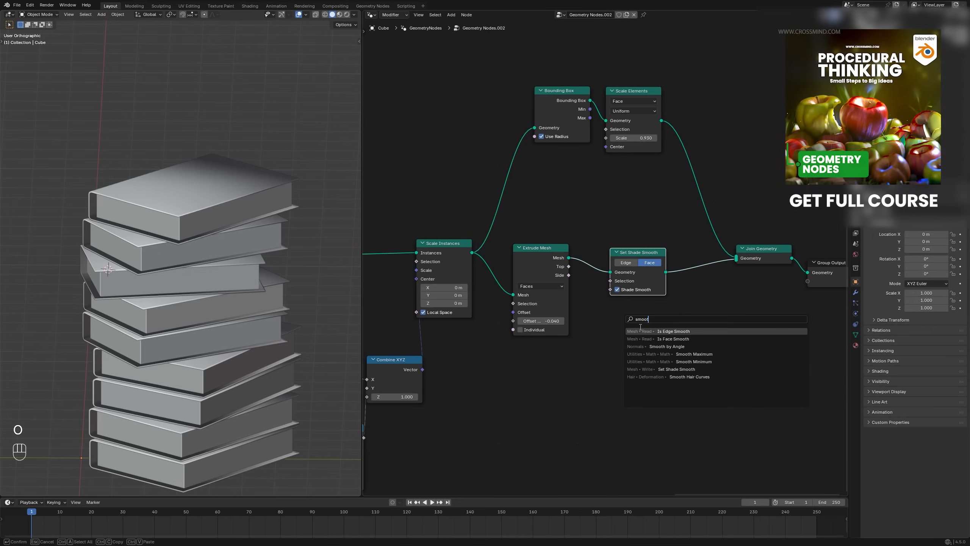
type("h by")
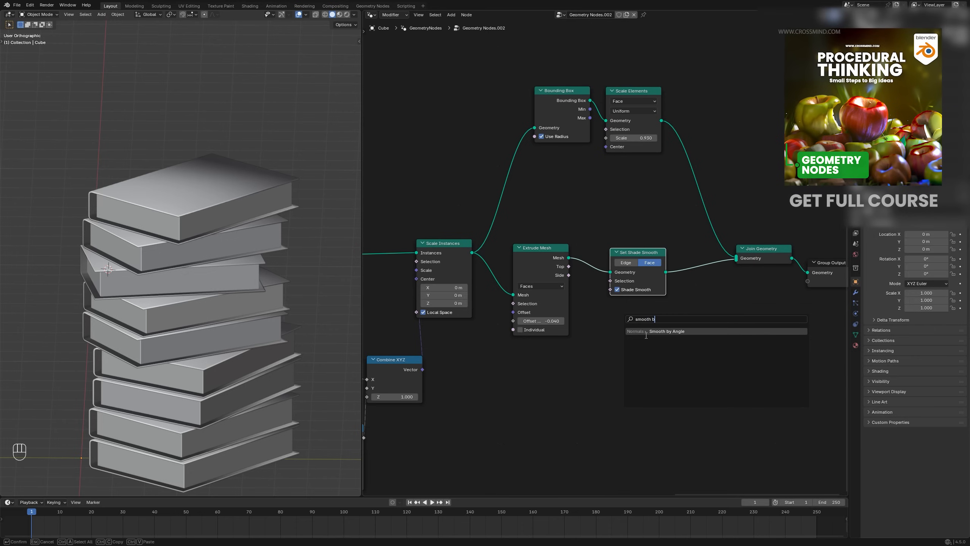
key("Return")
left_click(683, 269)
left_click(636, 254)
key("ctrl+x")
key("ctrl+s")
- Try different Count values on the Mesh Line node to vary the number of books in the stack
scroll(229, 271, "down", 2)
middle_click_drag(191, 267, 277, 310)
scroll(271, 317, "up", 1)
middle_click_drag(579, 338, 737, 284)
scroll(737, 284, "down", 5)
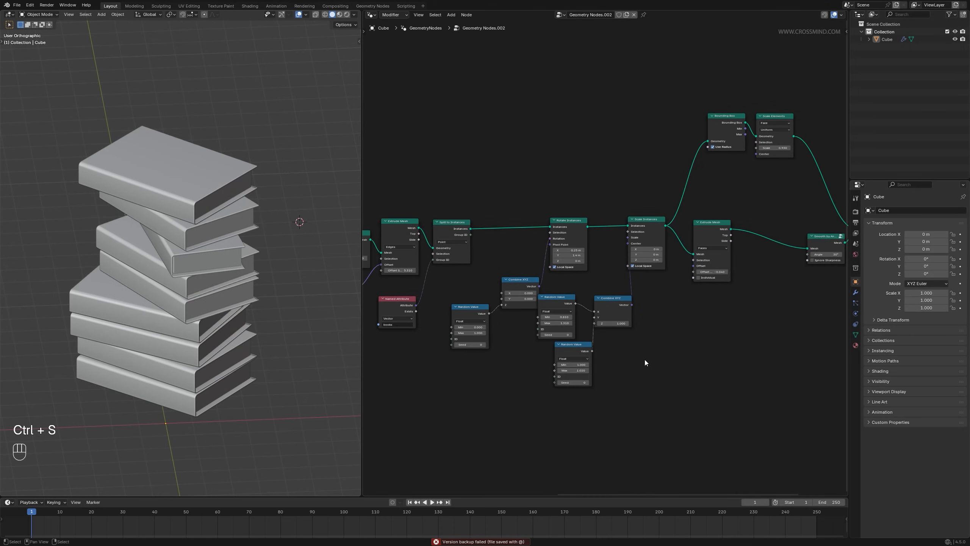
middle_click_drag(494, 331, 610, 325)
scroll(610, 324, "up", 2)
mouse_move(587, 334)
left_mouse_down("shift")
mouse_move(619, 335)
mouse_move(554, 335)
mouse_move(584, 334)
left_mouse_up("shift")
right_click(584, 335)
middle_click_drag(452, 319, 676, 350)
middle_click_drag(401, 324, 660, 308)
scroll(546, 267, "up", 2)
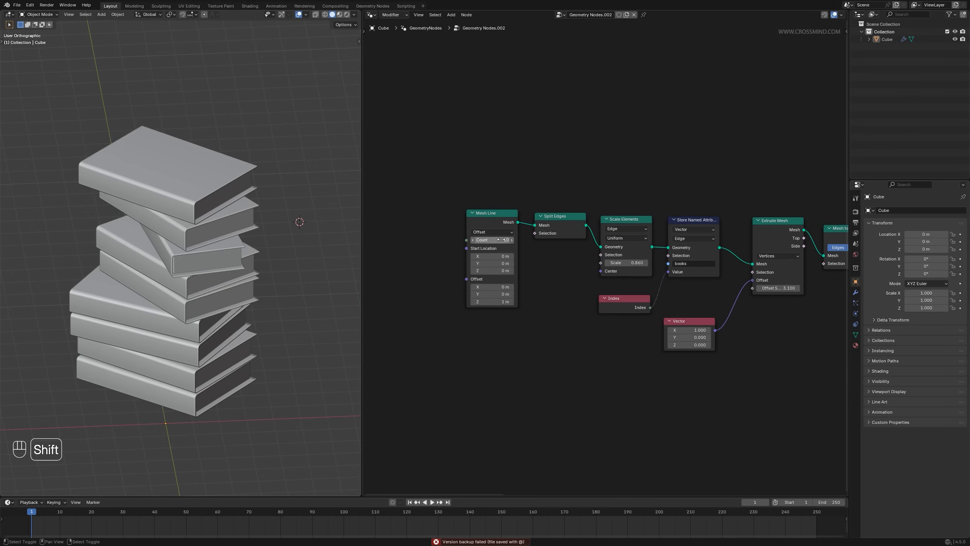
mouse_move(498, 239)
left_mouse_down("shift")
mouse_move(535, 239)
mouse_move(504, 240)
left_mouse_up("shift")
right_click(504, 240)
scroll(226, 305, "down", 4)
middle_click_drag(226, 305, 224, 388, "shift")
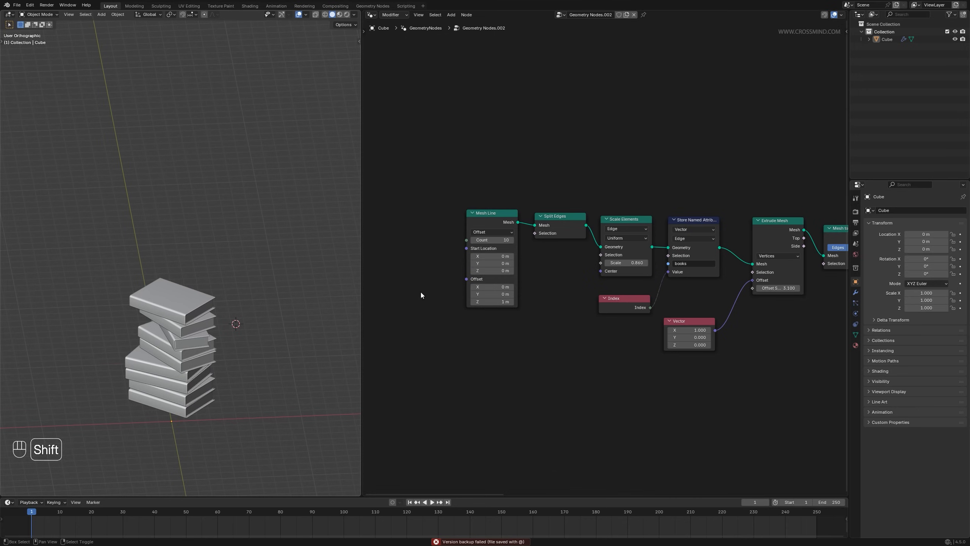
mouse_move(499, 239)
left_mouse_down("shift")
mouse_move(515, 240)
mouse_move(491, 240)
mouse_move(506, 240)
left_mouse_up("shift")
right_click(506, 240)
- Move the scale branch's two Random Value nodes and Combine XYZ clear of the rotation branch's Combine XYZ
middle_click_drag(583, 301, 449, 288)
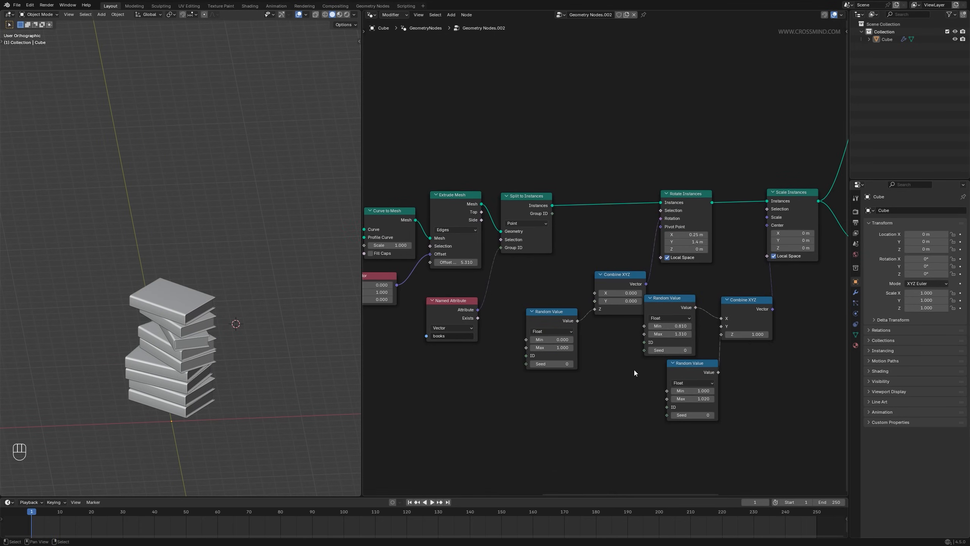
middle_click_drag(691, 335, 613, 327)
left_click_drag(587, 422, 676, 304)
key("g")
left_click(694, 292)
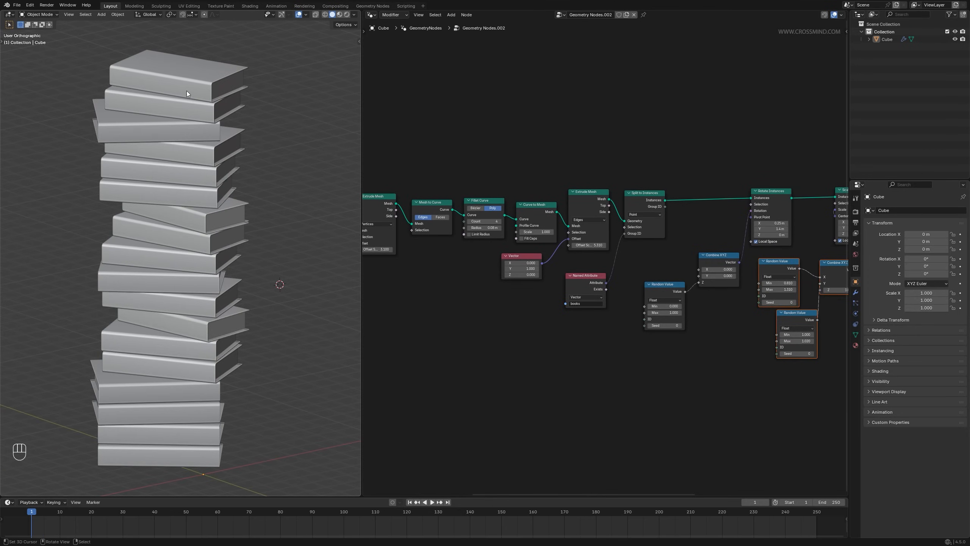
- Examine the book stack from the side and review the node chain back to Mesh Line
middle_click_drag(222, 261, 241, 272, "shift")
middle_click_drag(229, 293, 237, 98)
scroll(219, 367, "down", 5, "shift")
scroll(520, 323, "right", 8, "ctrl")
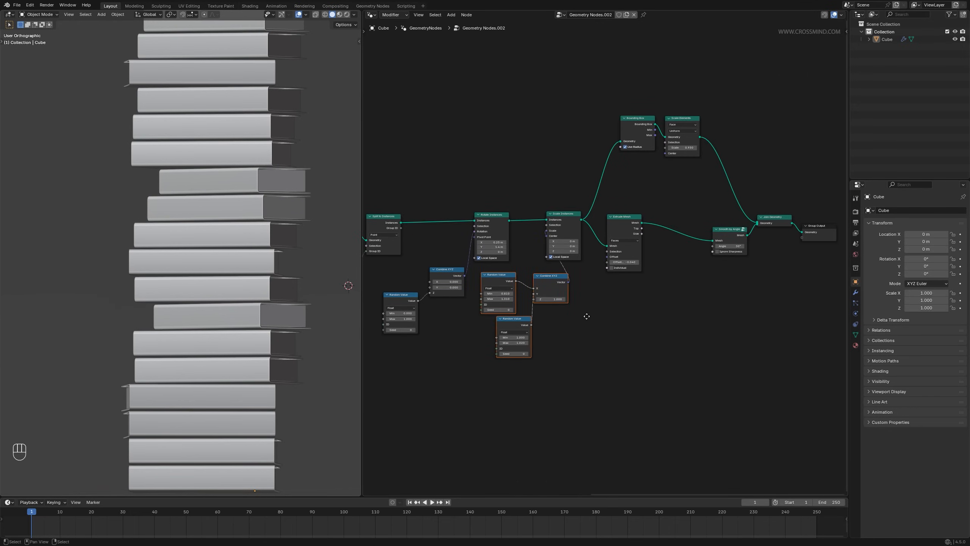
scroll(586, 316, "up", 2)
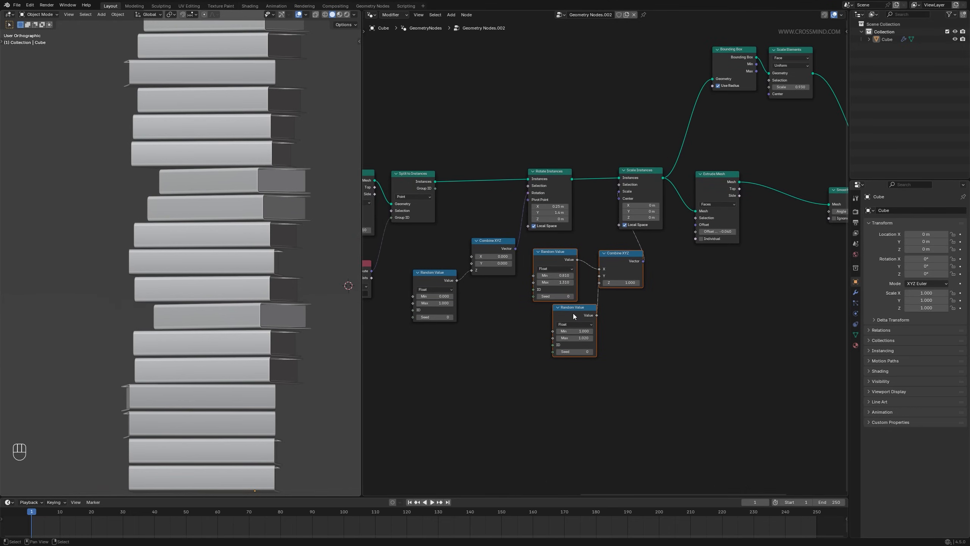
mouse_move(574, 316)
left_mouse_down()
mouse_move(594, 317)
mouse_move(576, 318)
left_mouse_up()
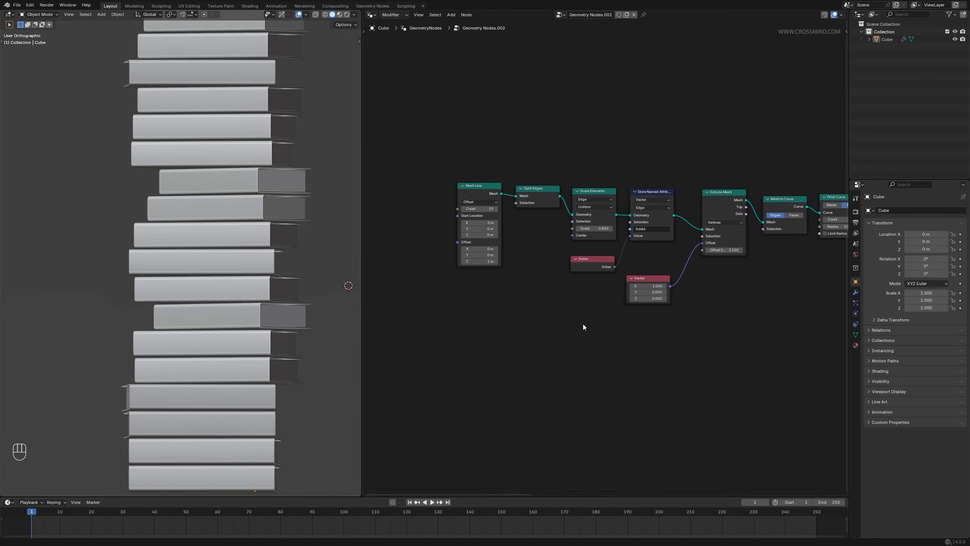
scroll(577, 338, "down", 4)
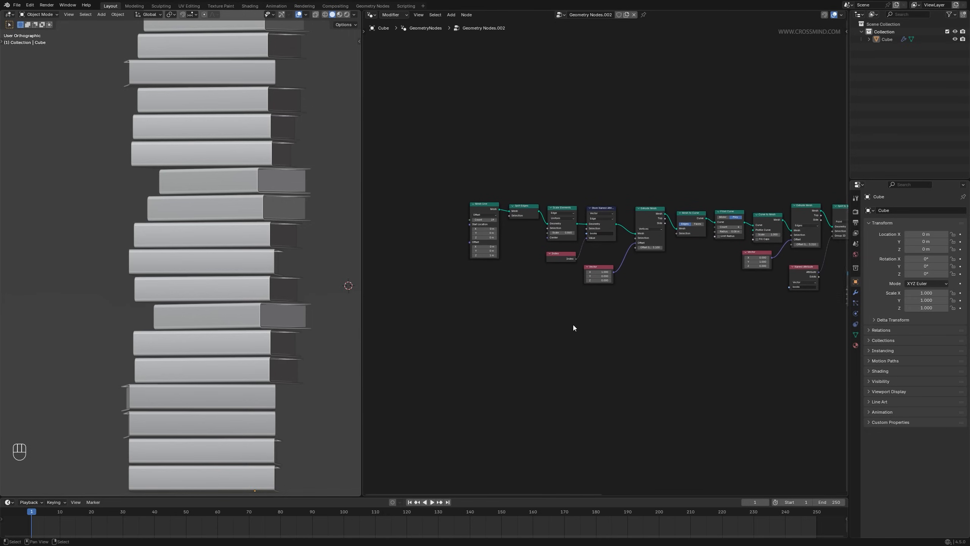
scroll(572, 327, "up", 3)
- Preview the Scale Elements output and select the object in the viewport
left_click(601, 207, "alt+shift")
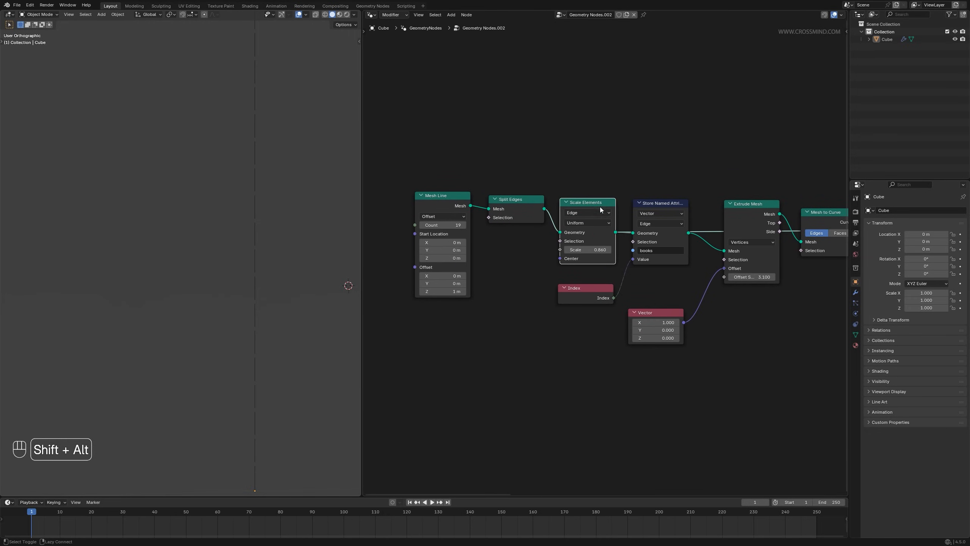
right_click(281, 288, "shift")
left_click(221, 216)
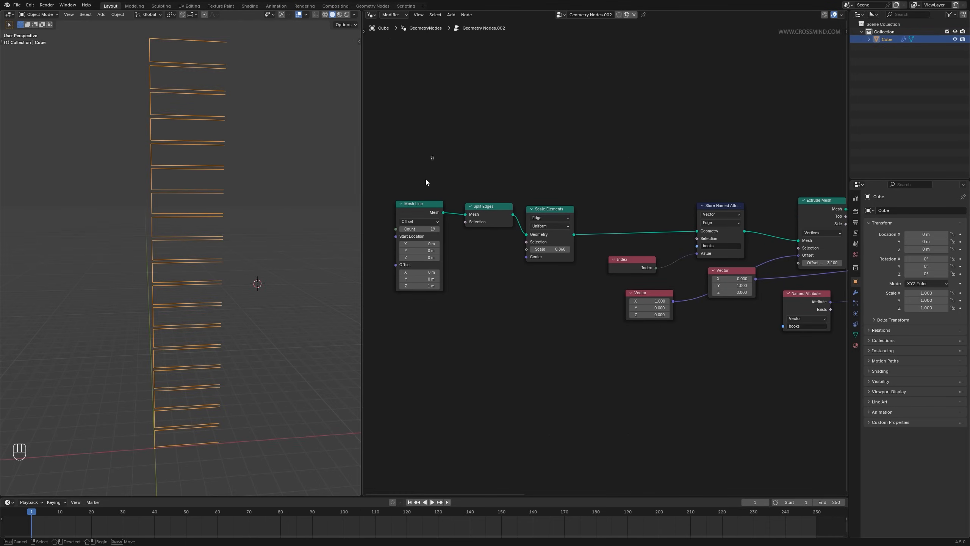
- Move Mesh Line, Split Edges and Scale Elements together closer to Store Named Attribute, and preview the Scale Elements output
left_click_drag(433, 156, 546, 292)
key("g")
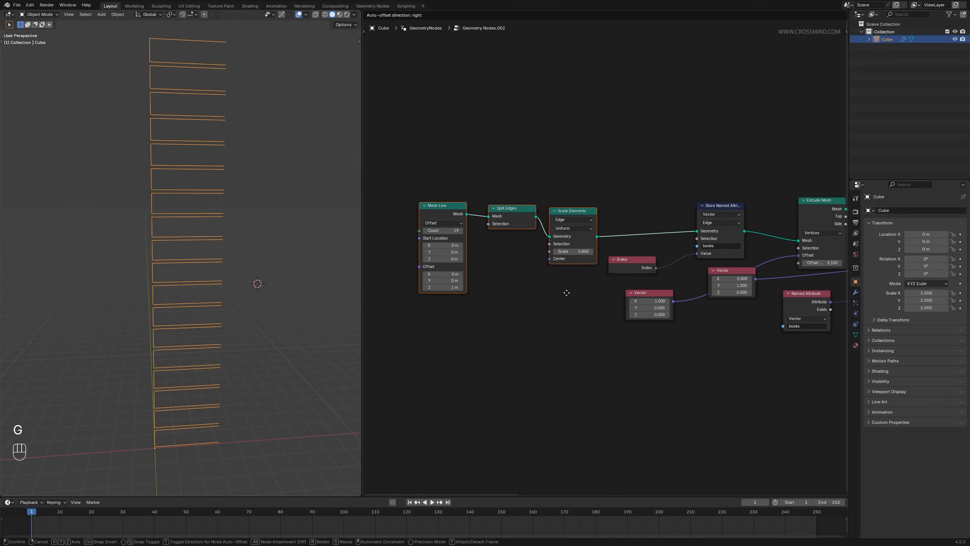
left_click(583, 235)
left_click(443, 229, "alt+shift")
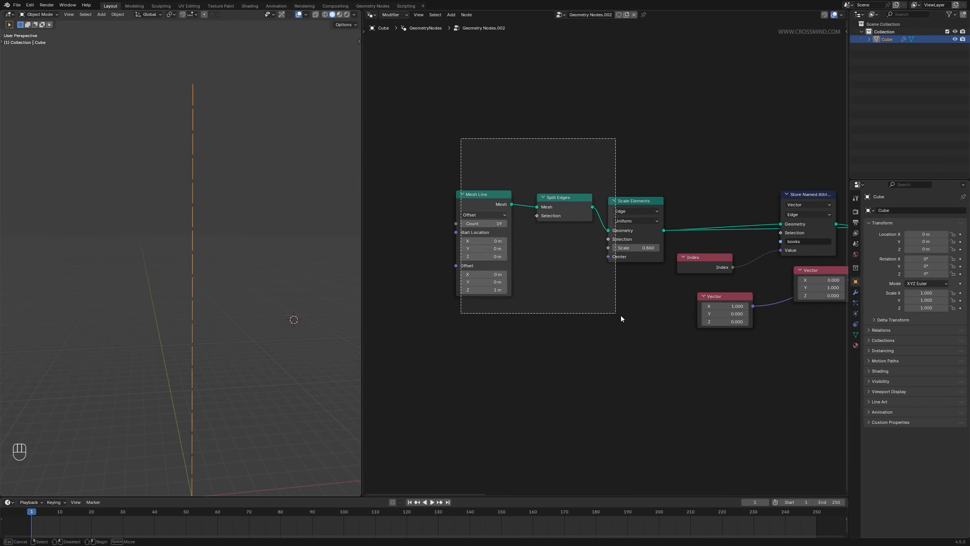
left_click_drag(621, 319, 622, 316)
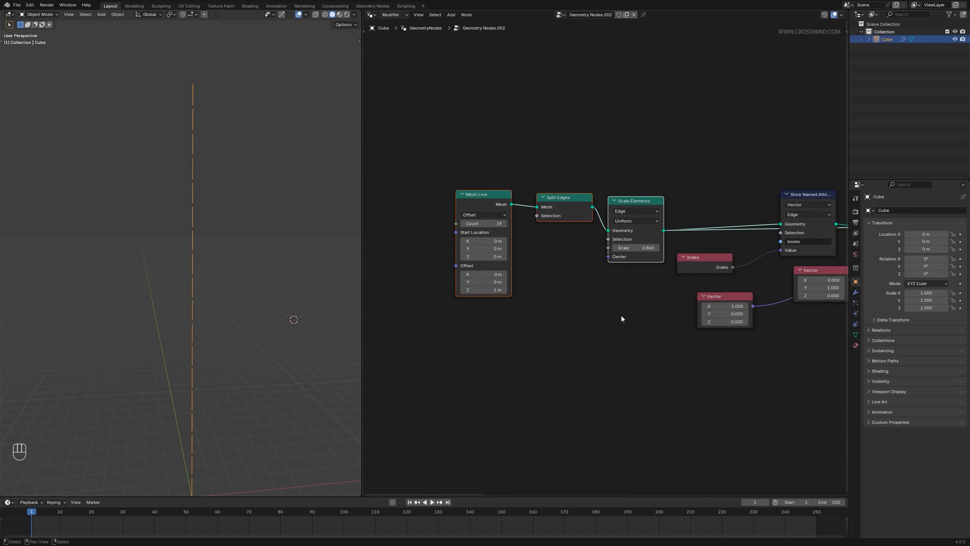
key("g")
left_click(611, 316)
scroll(595, 302, "left", 3, "ctrl")
left_click(613, 294)
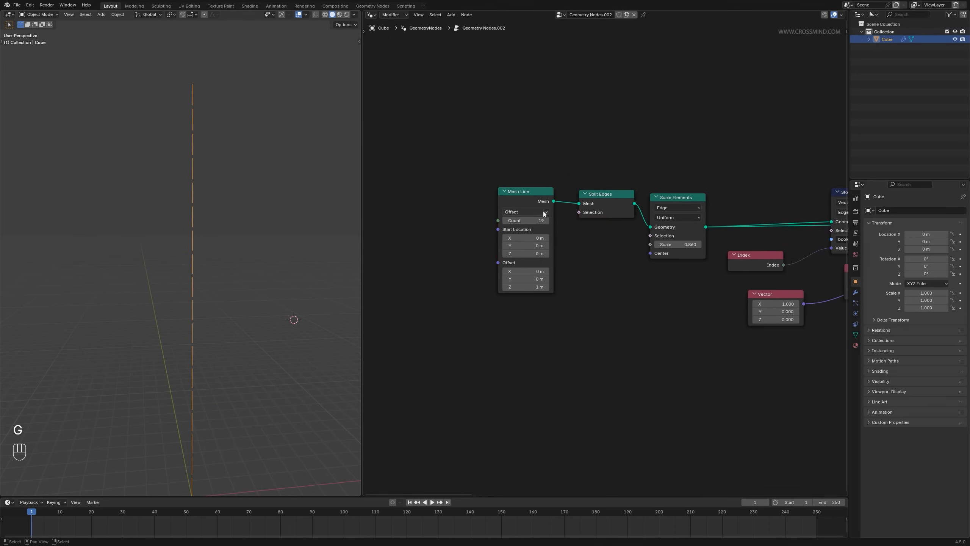
- Move Mesh Line away from Split Edges to make room between them, previewing the Mesh Line and Scale Elements outputs
left_click(536, 194, "alt+shift")
middle_click_drag(576, 273, 631, 279)
key("g")
left_click(525, 206)
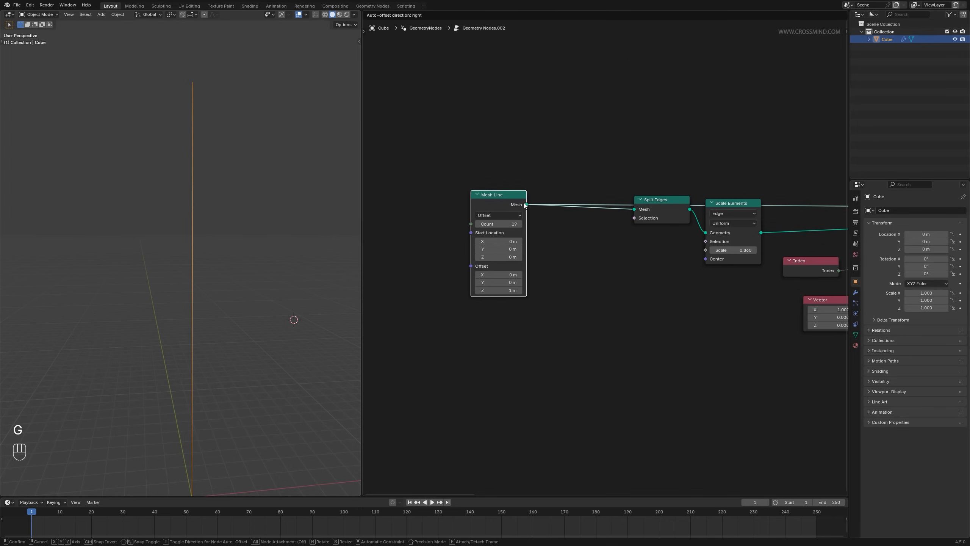
left_click(726, 205, "alt+shift")
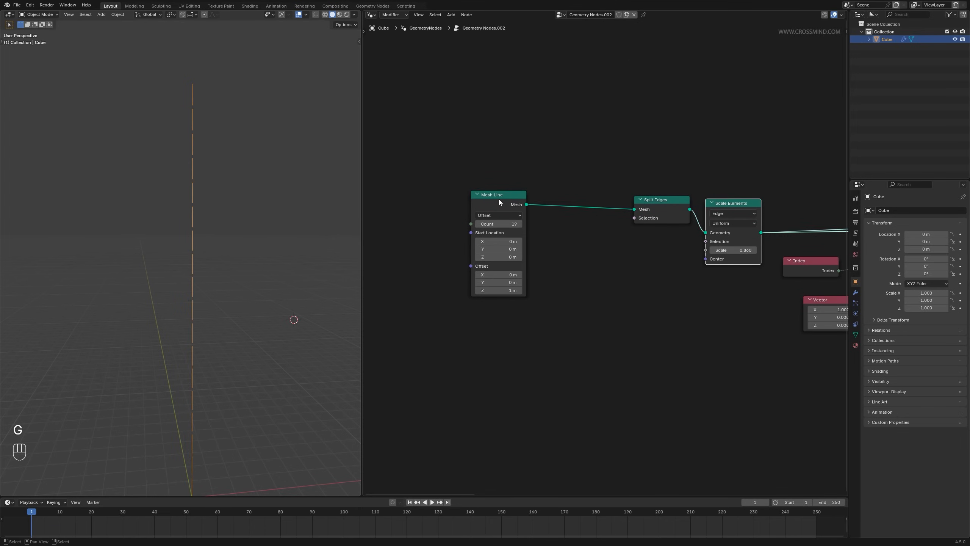
key("g")
left_click(538, 300)
- Insert a Set Position node between Mesh Line and Split Edges
key("shift+a")
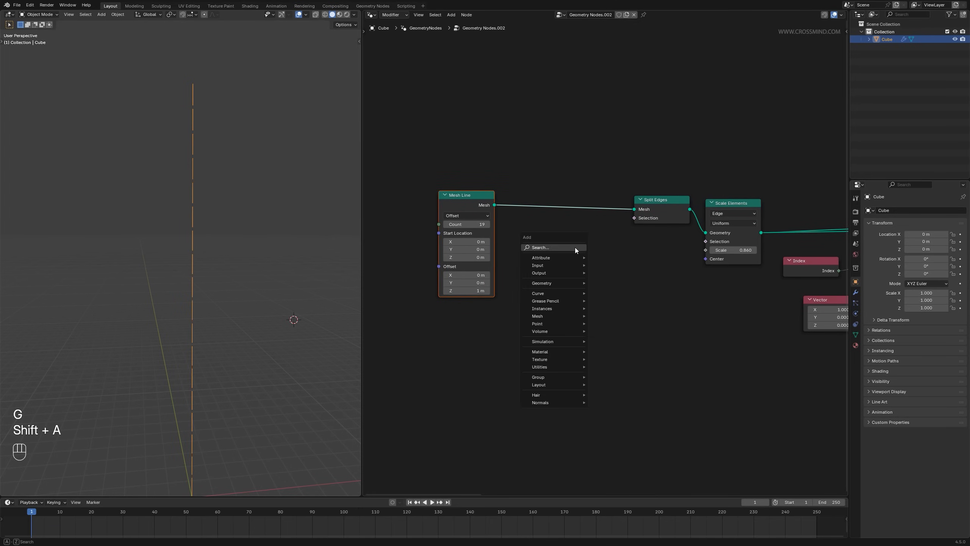
type("set po")
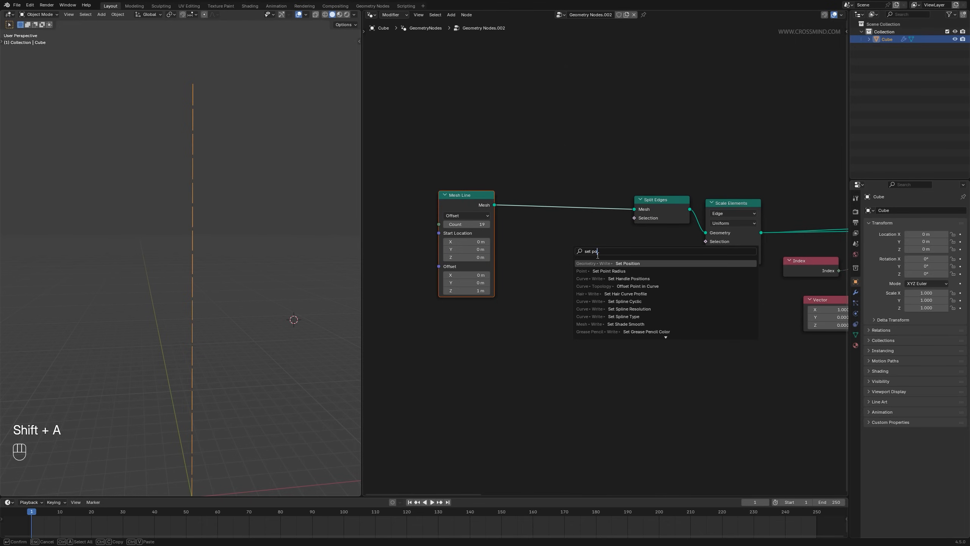
key("Return")
left_click(568, 193)
- Add a Noise Texture node below Mesh Line and connect its Color output to Set Position's Offset
middle_click_drag(557, 308, 616, 289)
key("shift+a")
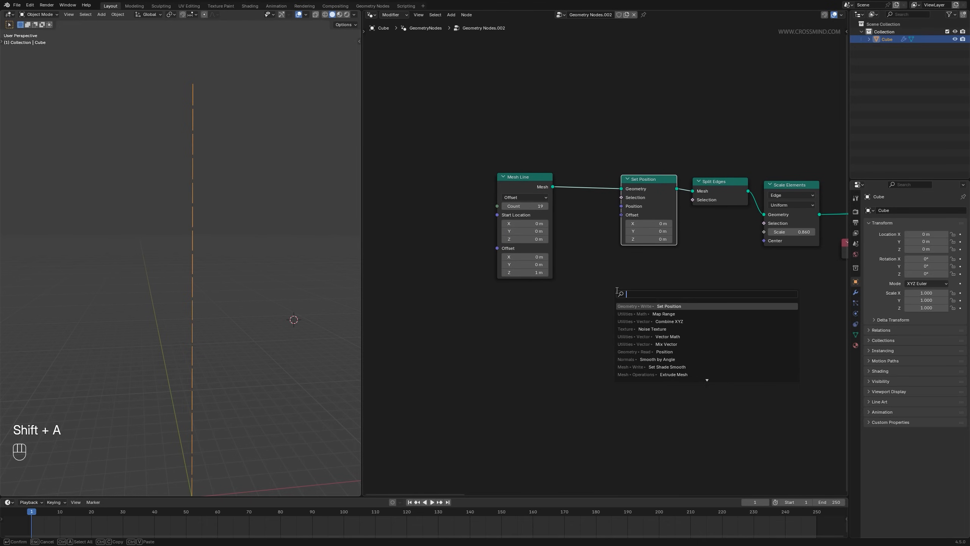
type("n")
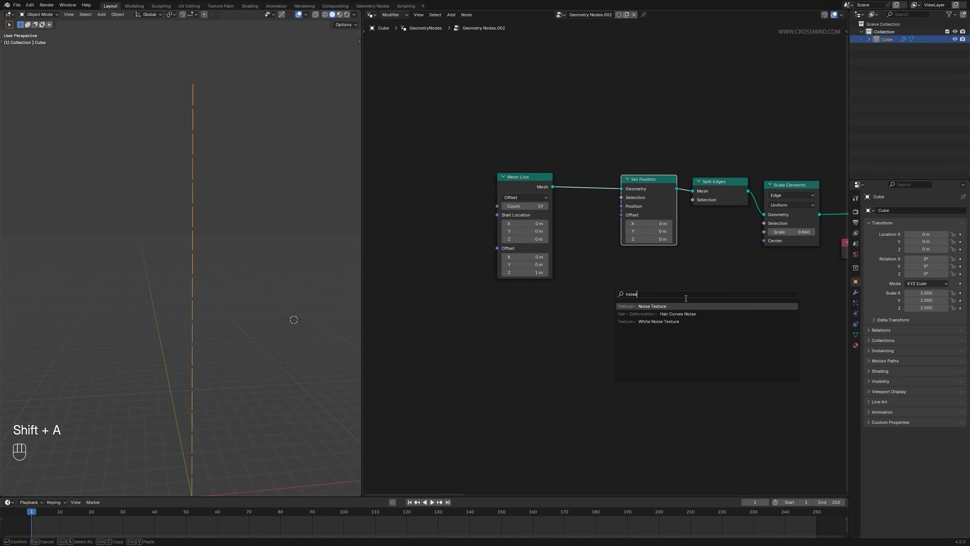
type("oise")
key("Return")
left_click(537, 328)
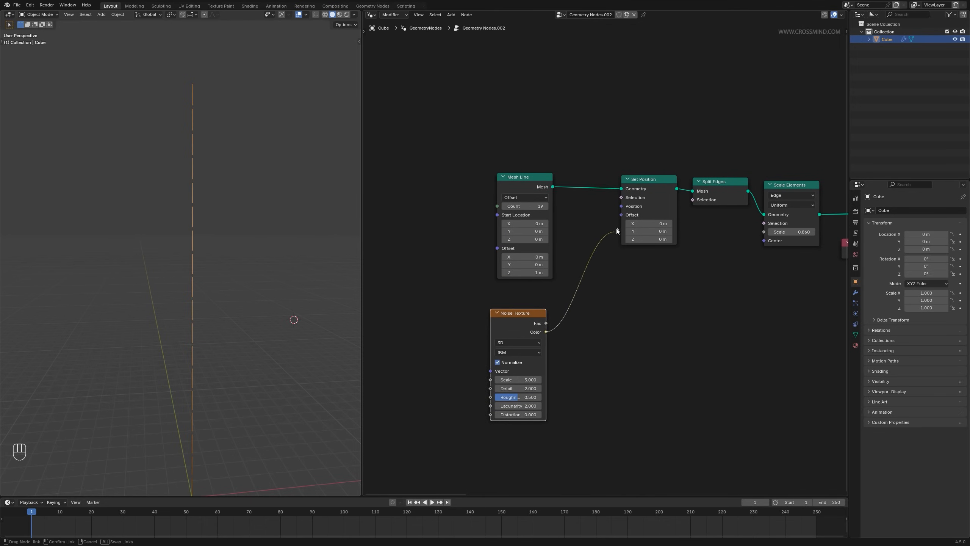
left_click_drag(616, 230, 621, 215)
- Insert a Vector Math node set to Multiply between Noise Texture and Set Position, with the second vector at 0, 0, 6.300
key("shift+a")
type("ve")
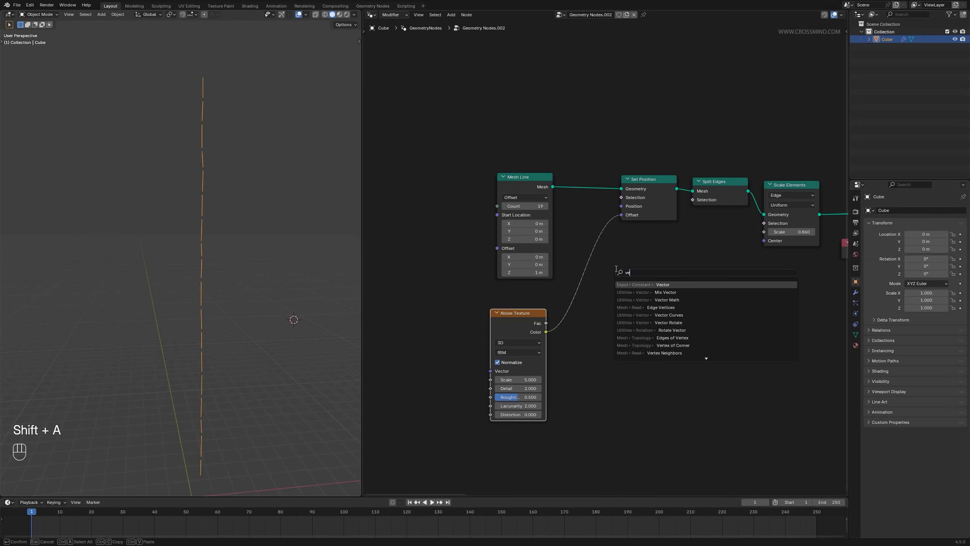
type("c")
key("Down")
key("Down")
key("Return")
left_click(599, 275)
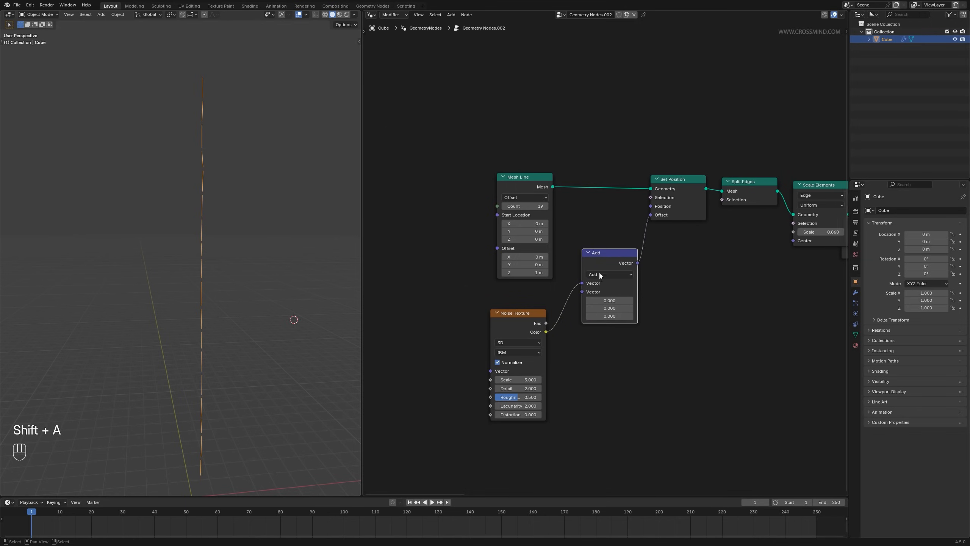
left_click(608, 274)
left_click(610, 290)
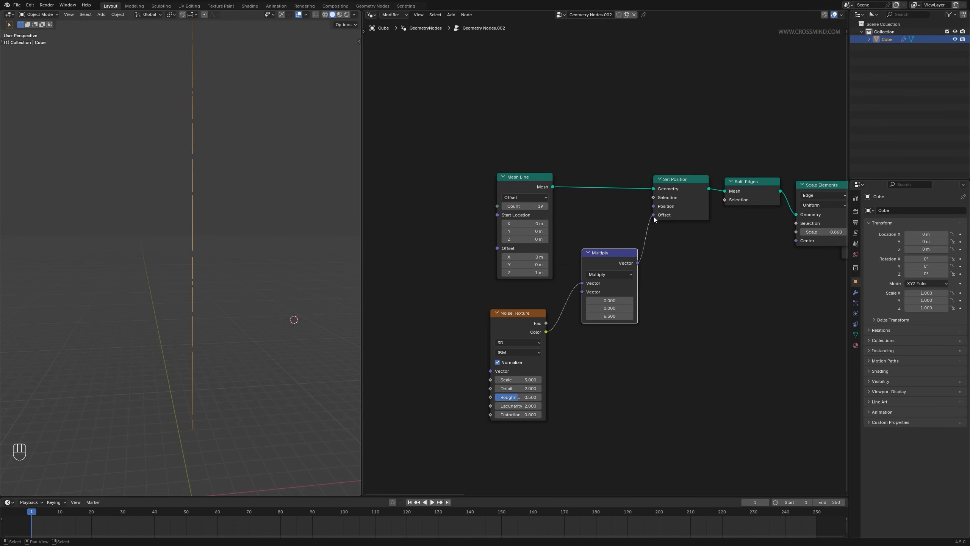
- Try connecting the Multiply output to Set Position's Position input instead of Offset, and undo the change
left_click_drag(654, 216, 654, 207)
key("ctrl+z")
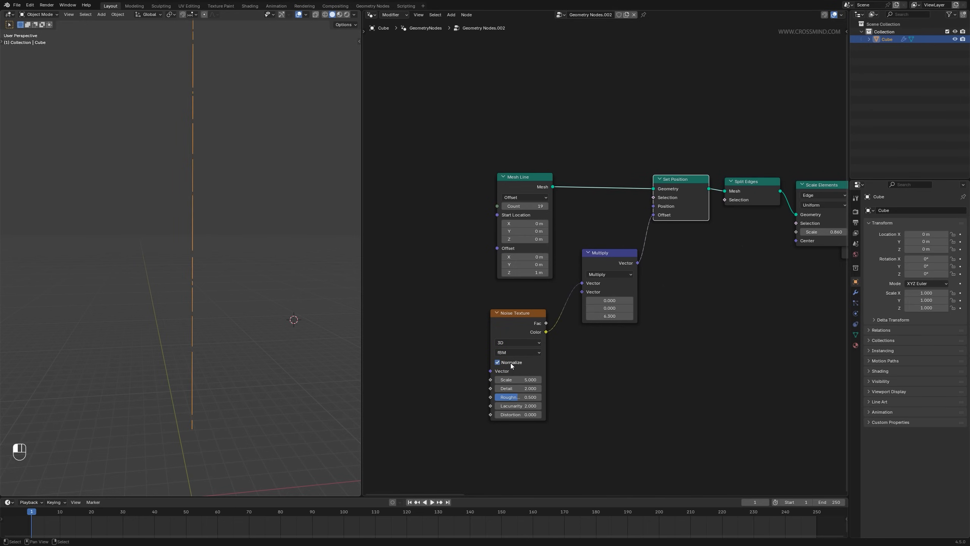
middle_click_drag(294, 346, 321, 382, "shift")
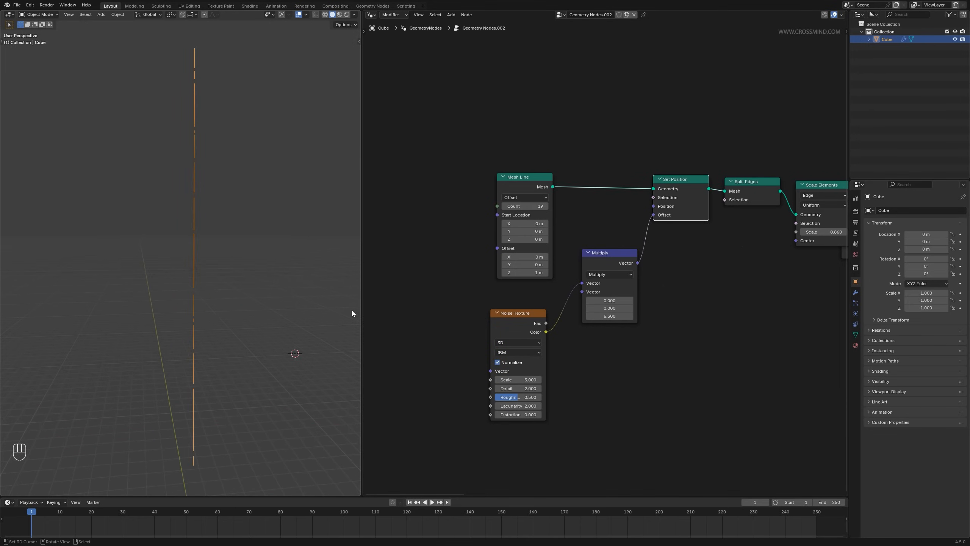
middle_click_drag(288, 300, 190, 207)
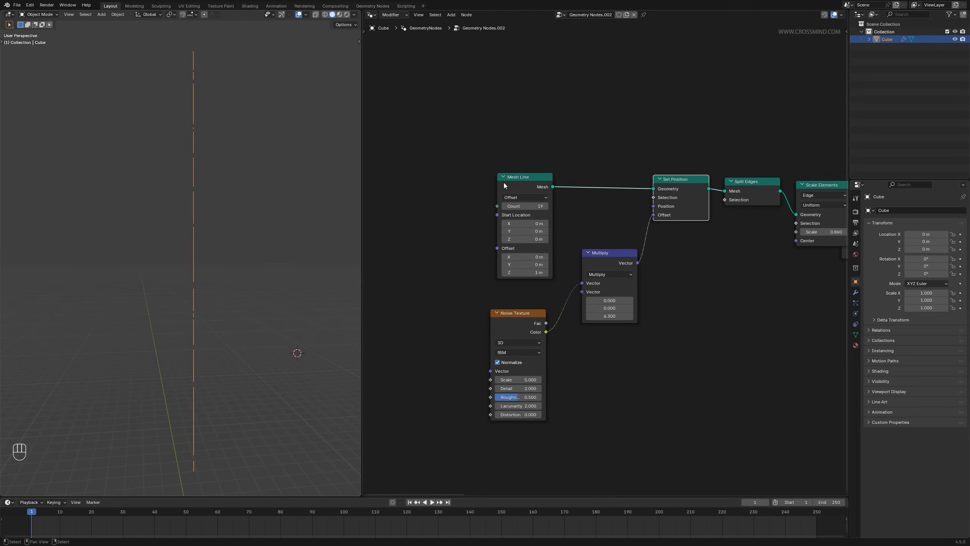
- Preview the Scale Elements and vertex Extrude Mesh outputs in turn and examine the spacing of the book profiles
middle_click_drag(709, 255, 629, 251)
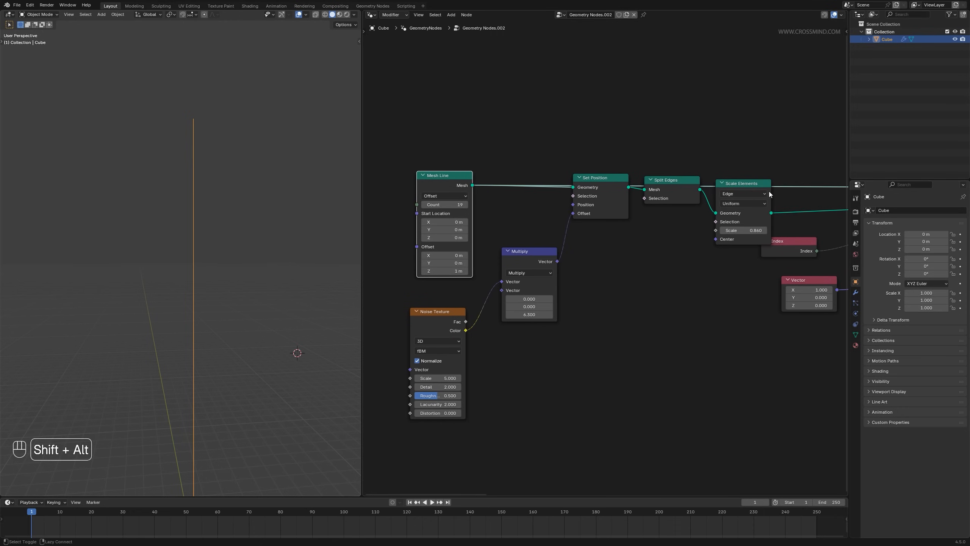
left_click(747, 184, "alt+shift")
middle_click_drag(692, 196, 567, 229)
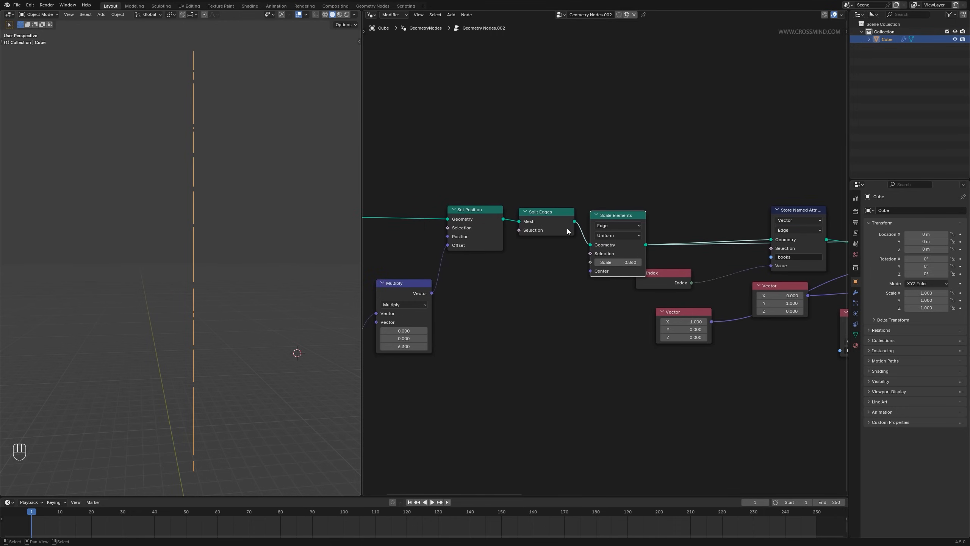
scroll(610, 256, "down", 2)
middle_click_drag(811, 255, 718, 227)
left_click(718, 227, "alt+shift")
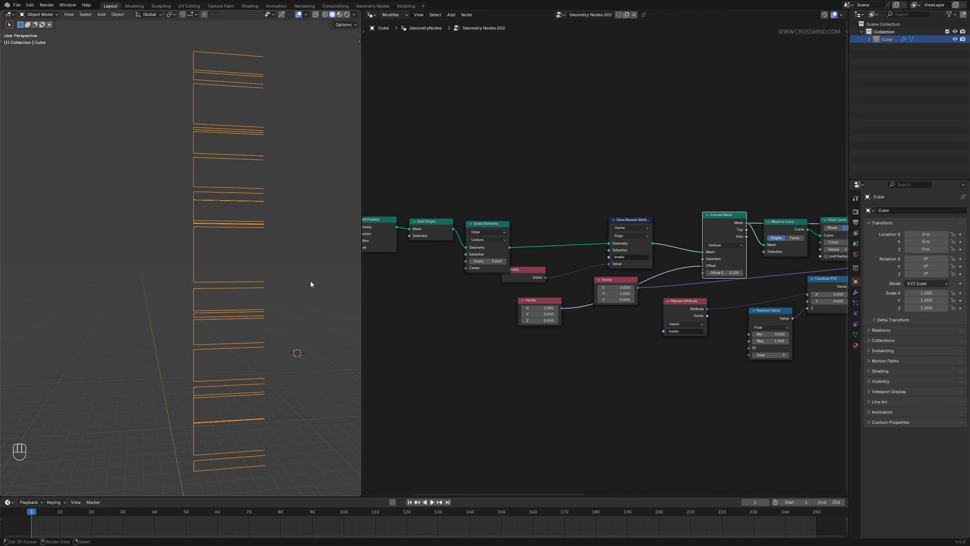
middle_click_drag(311, 280, 265, 301)
middle_click_drag(527, 333, 589, 312)
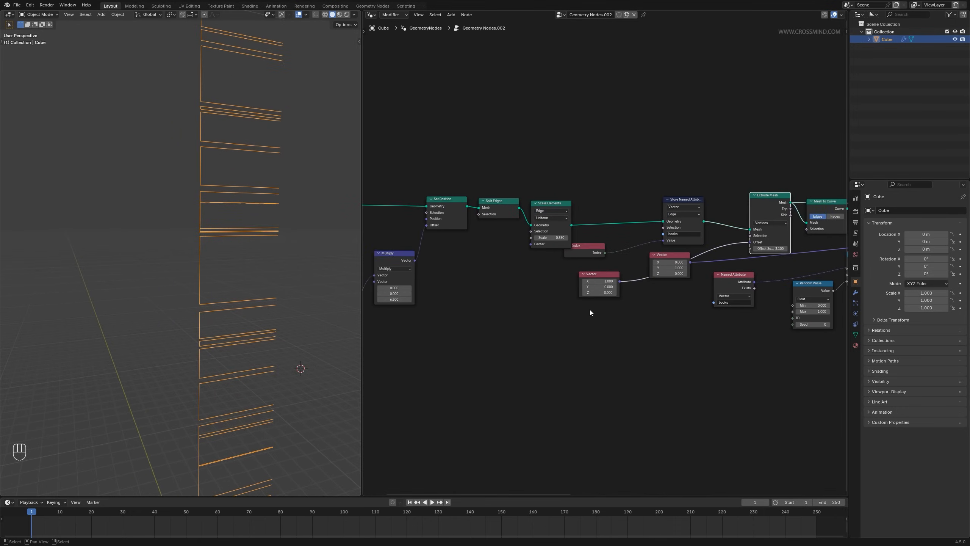
- Preview the Set Position, Split Edges, Scale Elements and vertex Extrude Mesh stages in turn to examine the spine segments
key("Escape")
middle_click_drag(494, 306, 597, 298)
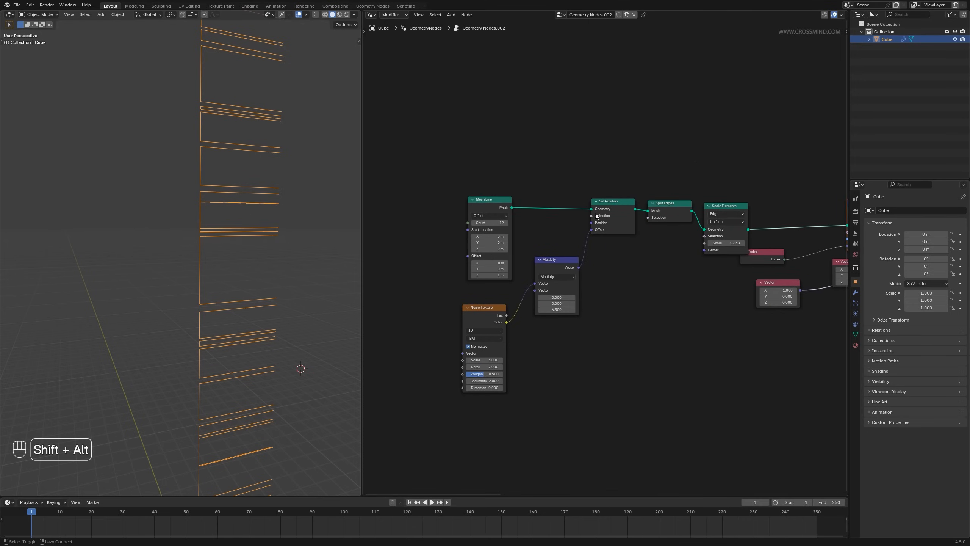
left_click(610, 208, "ctrl+shift")
left_click(662, 206, "ctrl+shift")
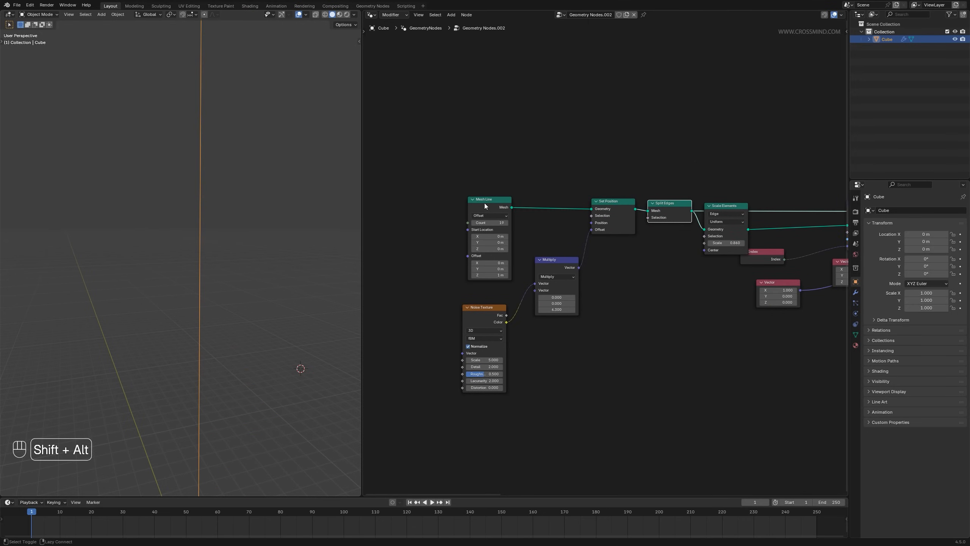
left_click(723, 207, "ctrl+shift")
scroll(747, 229, "down", 2)
left_click(747, 229, "ctrl+shift")
scroll(538, 346, "up", 4)
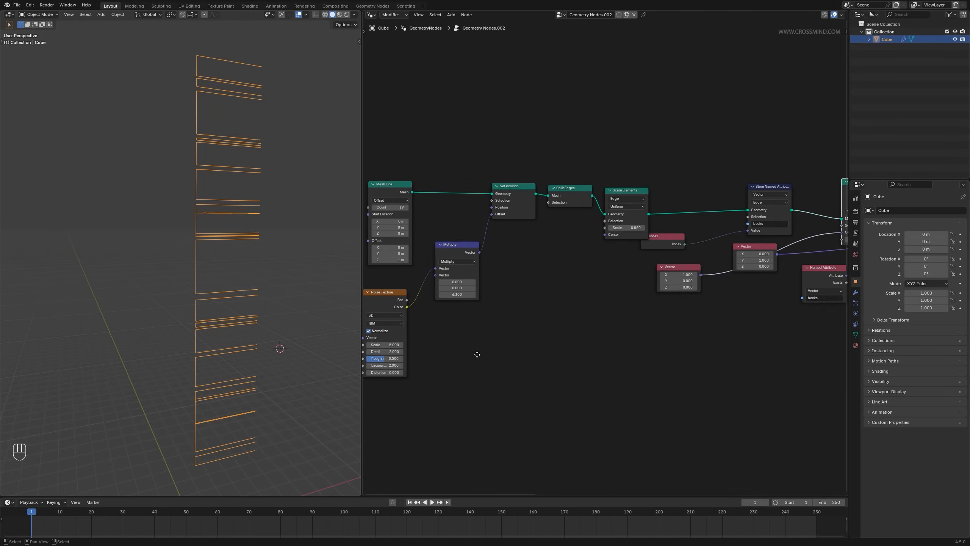
- Switch the Noise Texture to 4D and set the Multiply vector's Z value to 2.270
scroll(535, 315, "down", 1, "ctrl")
left_click_drag(525, 349, 599, 349, "shift")
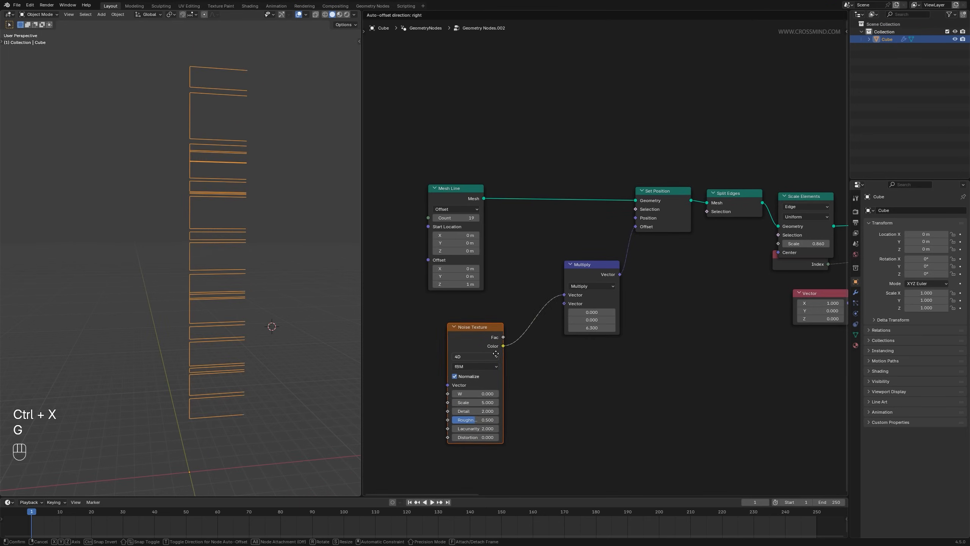
middle_click_drag(596, 325, 650, 360, "shift")
left_click_drag(640, 351, 673, 376, "shift")
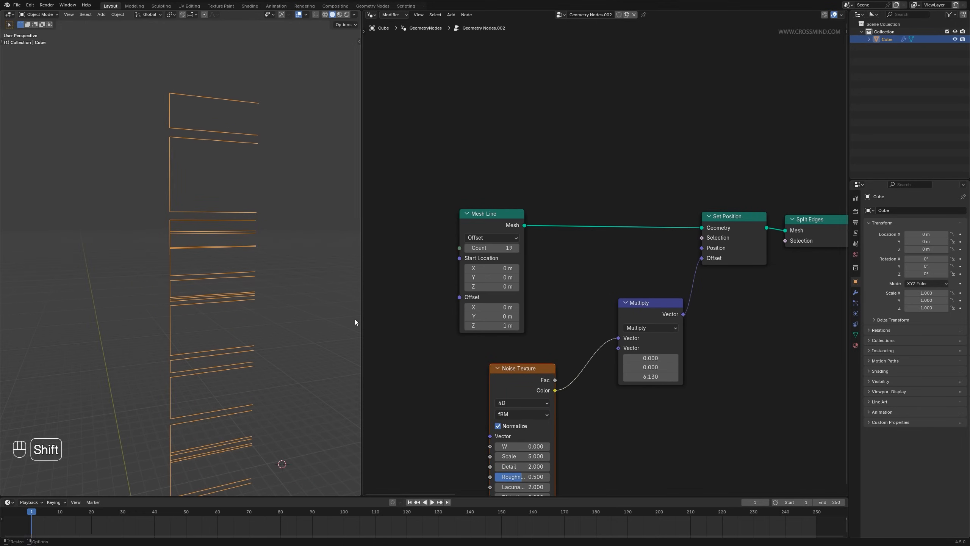
middle_click_drag(354, 322, 168, 257)
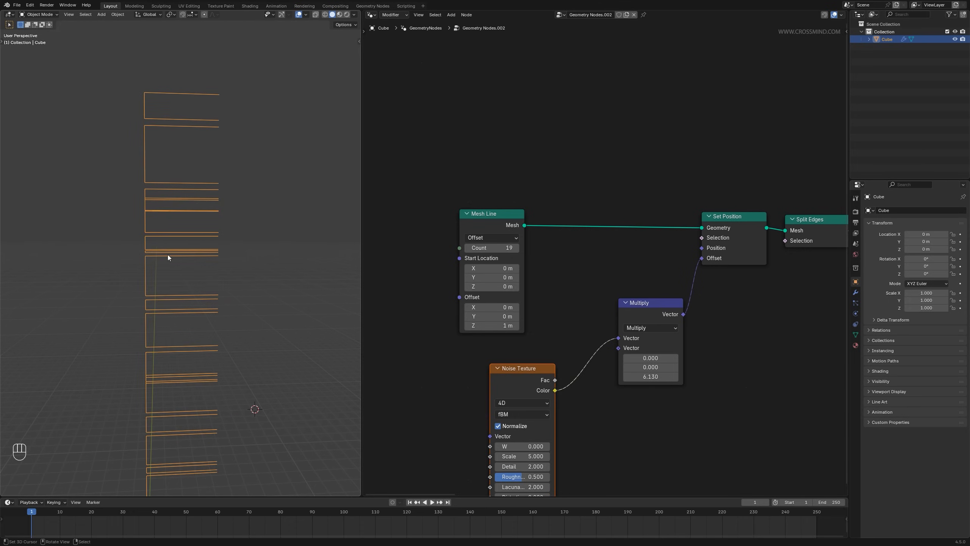
middle_click_drag(678, 381, 690, 344)
mouse_move(690, 345)
left_mouse_down("shift")
mouse_move(669, 344)
mouse_move(686, 339)
left_mouse_up("shift")
middle_click_drag(127, 282, 169, 254)
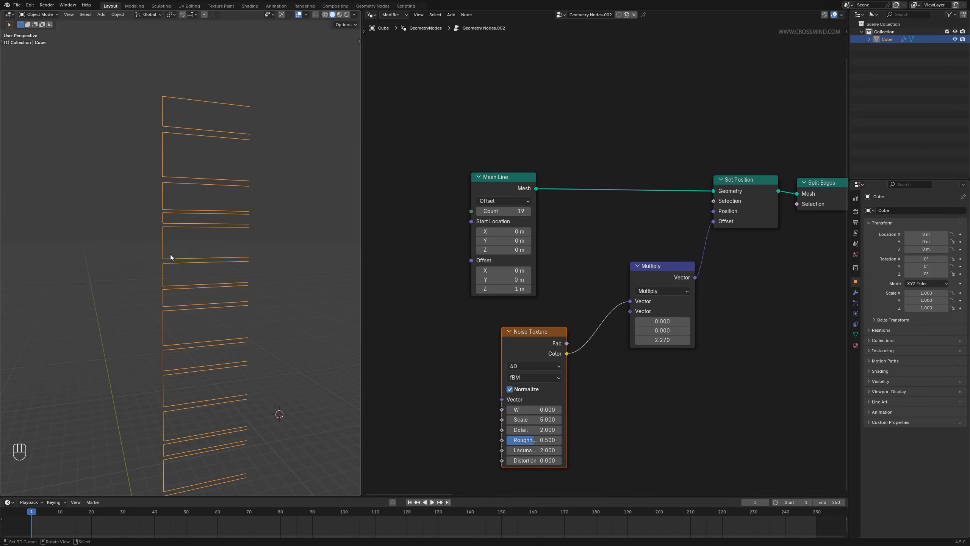
- Try shifting the Noise Texture's W value to vary the book spacing, and cancel the changes
scroll(703, 427, "down", 1)
scroll(704, 430, "down", 1)
left_click_drag(549, 386, 570, 377, "shift")
right_click(534, 385)
right_click(570, 377)
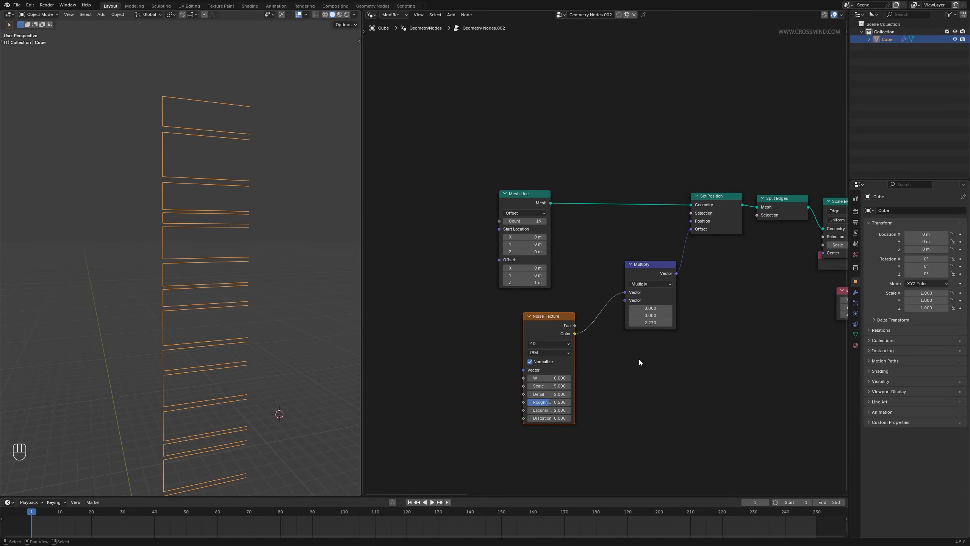
- Save the Blender file
scroll(639, 360, "down", 3)
middle_click_drag(736, 358, 574, 331)
key("ctrl+s")
scroll(595, 305, "up", 1)
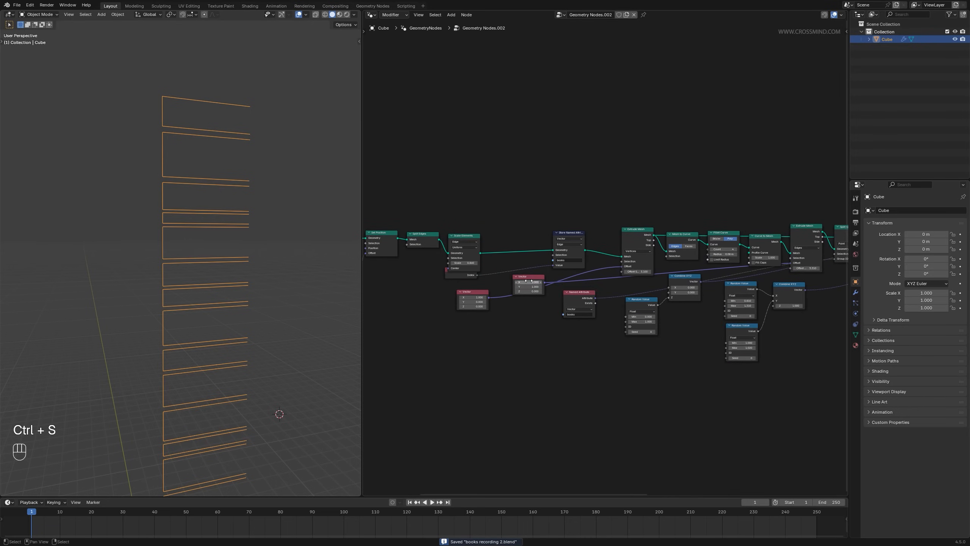
- Rearrange the Vector, Index, Named Attribute, Combine XYZ and Random Value nodes beside the nodes they feed
left_click_drag(524, 279, 758, 270)
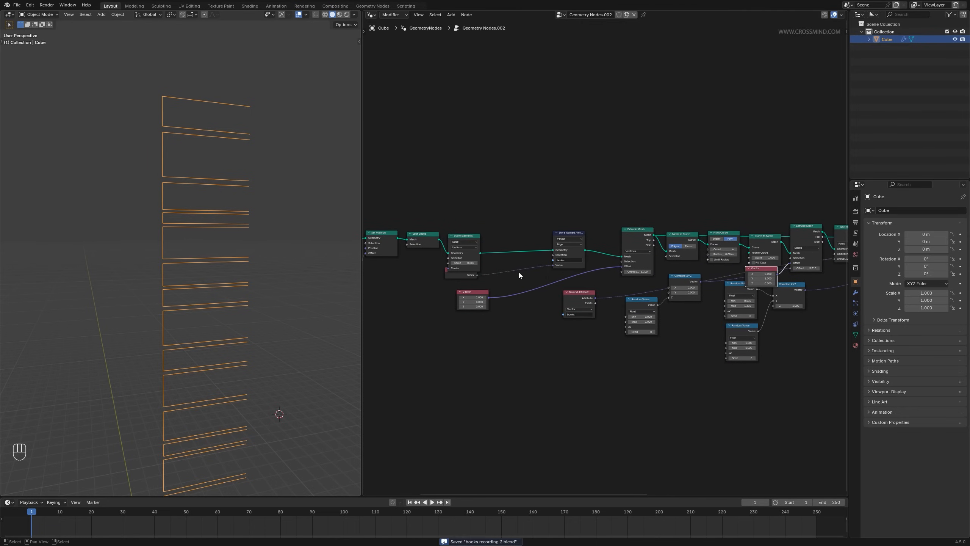
key("ctrl+z")
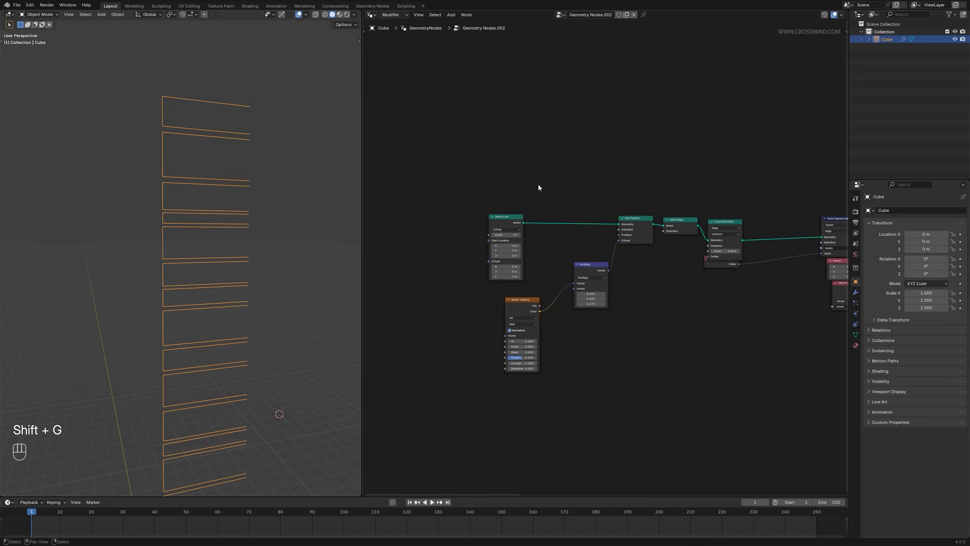
key("g")
key("ctrl+z")
key("g")
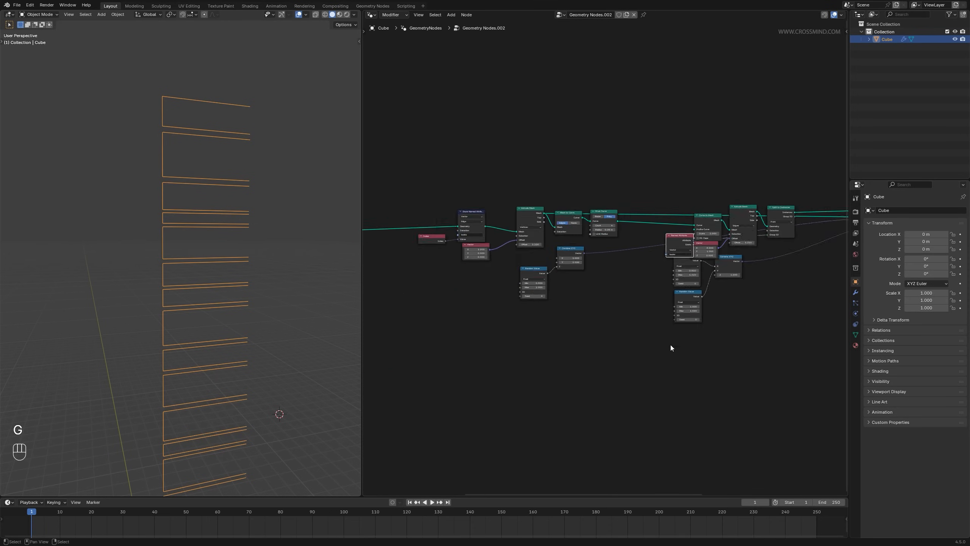
key("ctrl+z")
key("g")
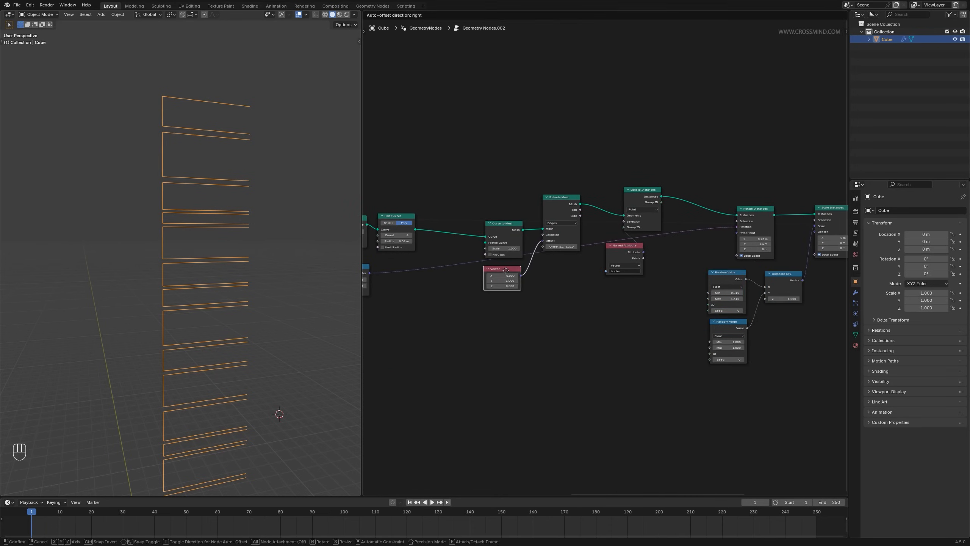
left_click(522, 306)
key("ctrl+z")
- Maximize the node editor and group the Mesh Line, cover extrusion and instance randomizing nodes into three separate frames
key("ctrl+space")
key("ctrl+z")
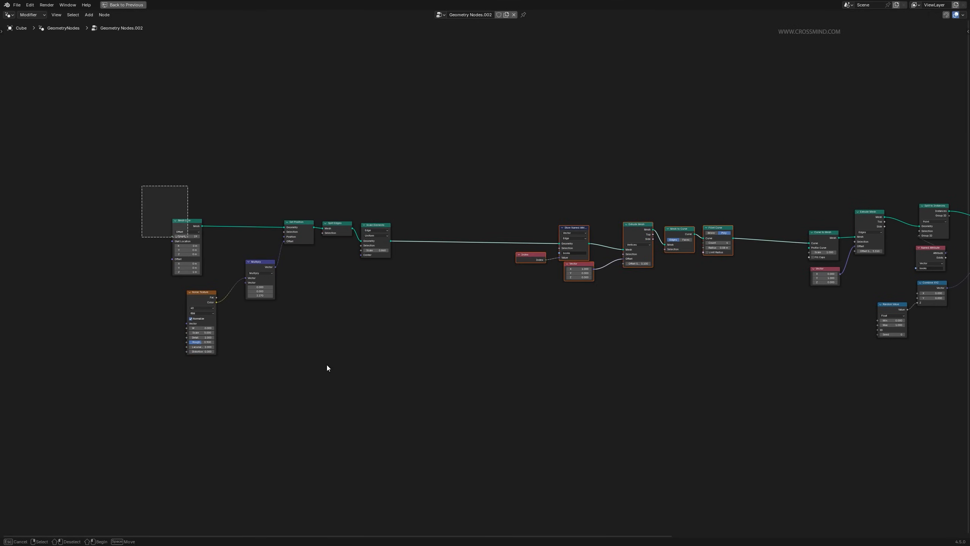
right_click(250, 358)
left_click(250, 332)
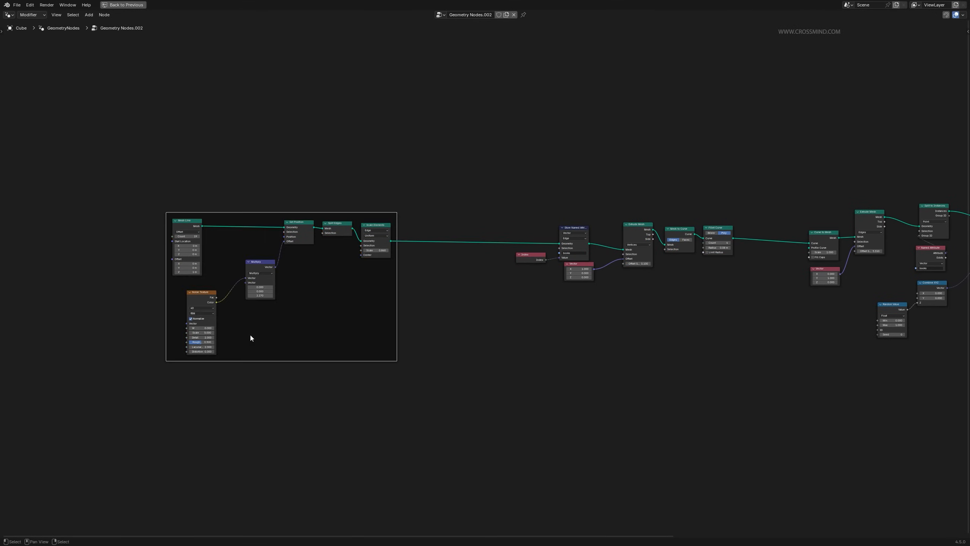
scroll(634, 325, "up", 2)
key("ctrl+z")
middle_click_drag(634, 325, 362, 301)
scroll(362, 300, "down", 2)
key("ctrl+z")
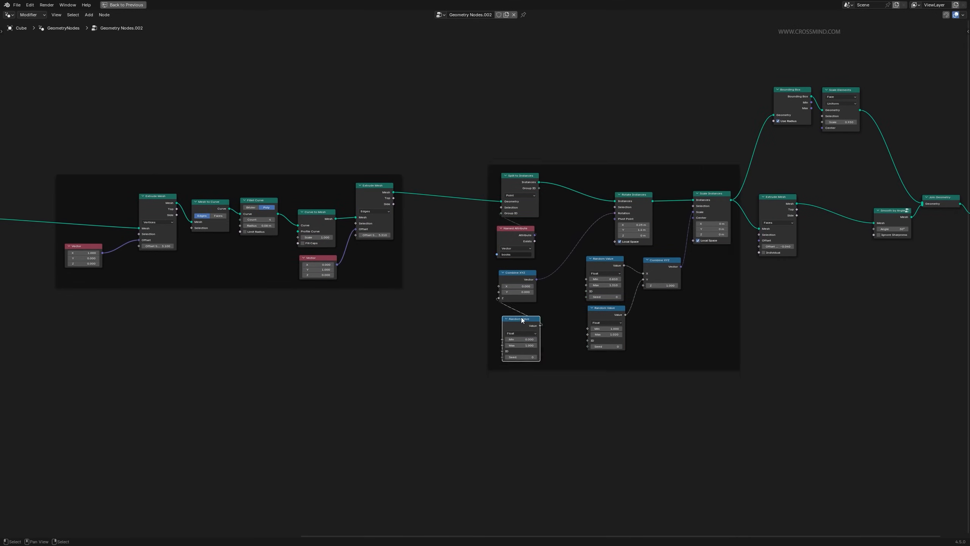
- Label the frame around the Mesh Line and Noise Texture nodes "spine line" and enlarge its label text
middle_click_drag(522, 321, 928, 268, "shift")
key("n")
left_click(965, 49)
left_click(928, 60)
type("spi")
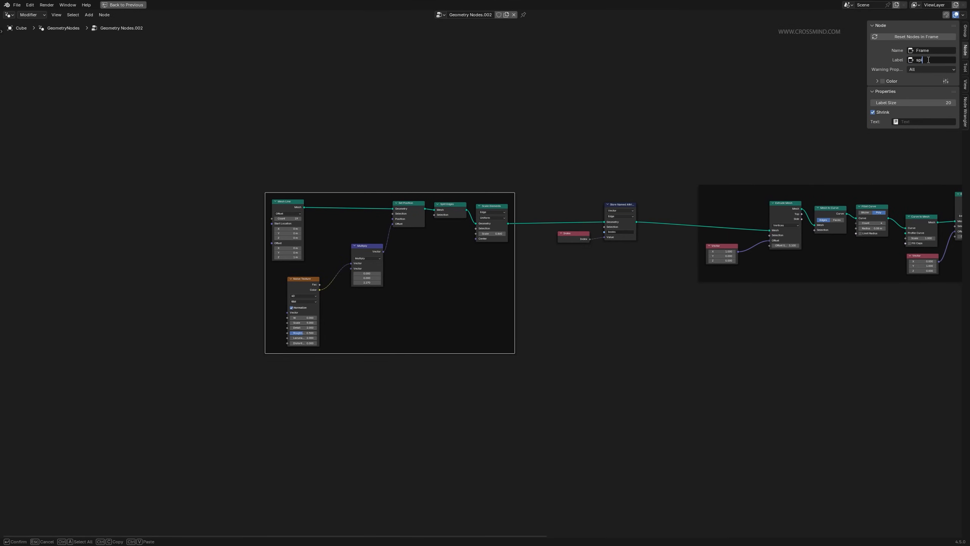
type("ne line")
key("Return")
- Label the frame around the Extrude Mesh and Fillet Curve nodes "book cover geometry" and enlarge its label text
middle_click_drag(795, 215, 569, 240)
left_click(627, 213)
left_click(932, 60)
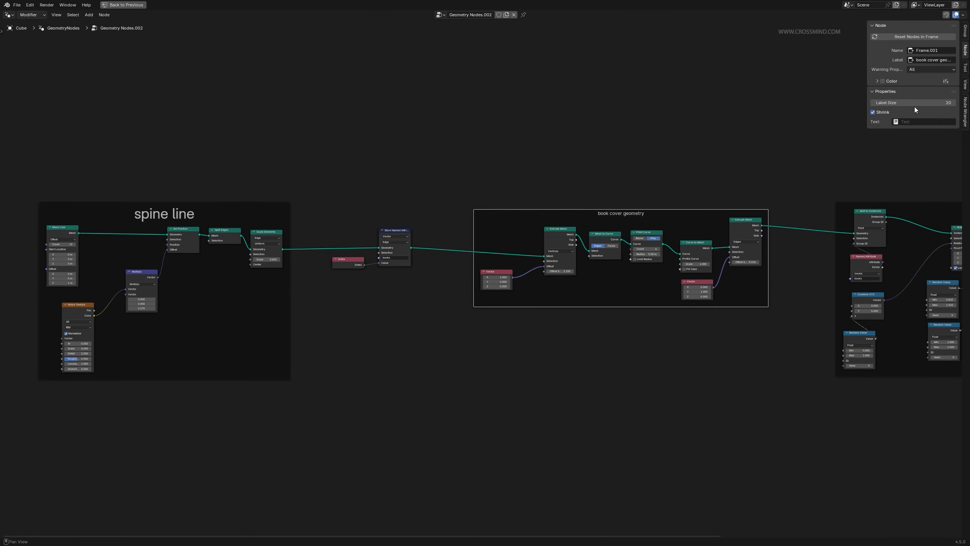
left_click_drag(914, 102, 940, 102)
- Label the frame around the Rotate and Scale Instances nodes "randomization" and set its label size to 44
middle_click_drag(951, 203, 531, 214)
left_click(531, 215)
left_click(932, 60)
type("randomization")
key("Return")
left_click_drag(913, 103, 935, 103)
scroll(924, 237, "up", 3)
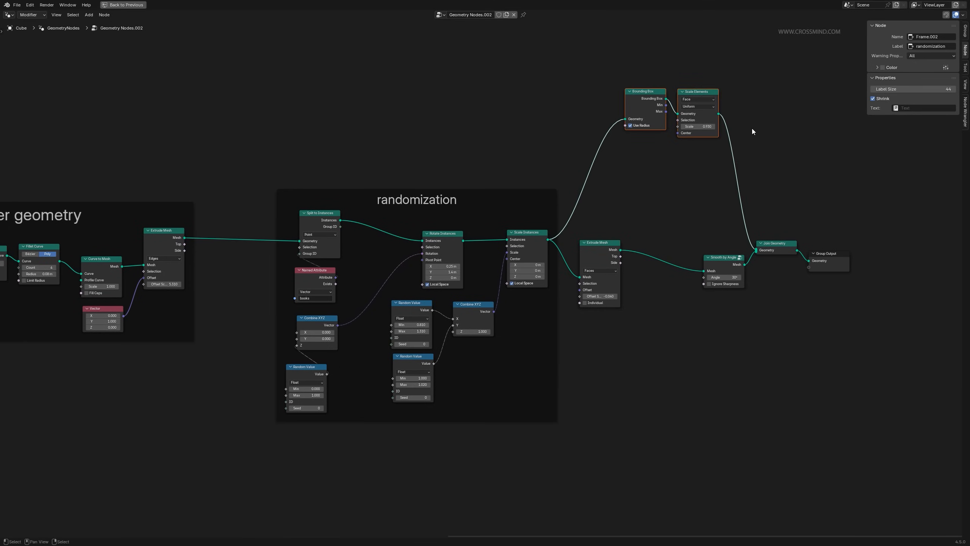
- Frame Bounding Box and Scale Elements with the label "pages", and space out the Extrude Mesh and Join Geometry nodes
key("ctrl+j")
left_click(931, 60)
left_click_drag(603, 246, 834, 255)
scroll(666, 268, "down", 3)
left_click_drag(667, 253, 756, 253)
- Color the spine line frame yellow, book cover geometry orange, randomization red and pages light gray
middle_click_drag(480, 130, 797, 139)
left_click(206, 250)
left_click(882, 81)
left_click(908, 93)
left_click(878, 143)
left_click(573, 245)
left_click(882, 81)
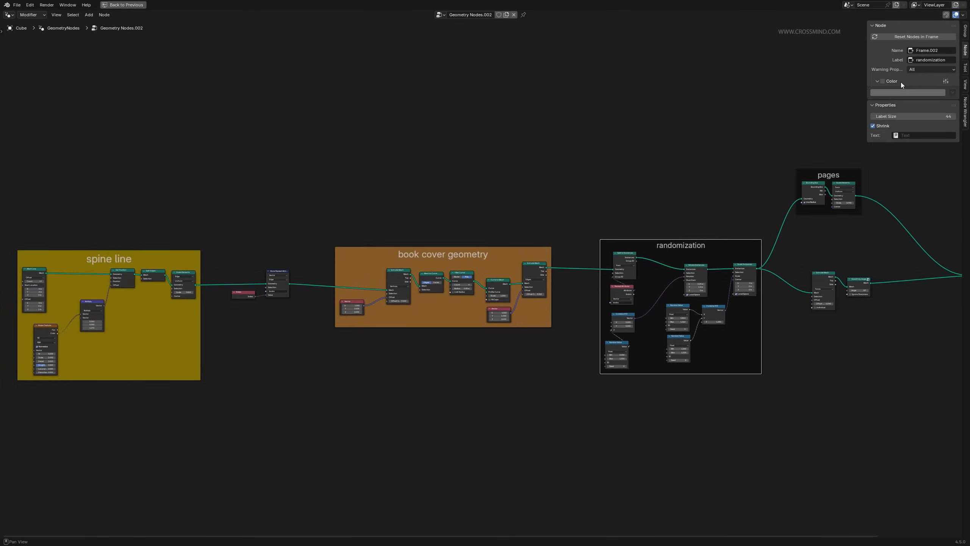
left_click(881, 81)
left_click(702, 164)
left_click(882, 82)
left_click(908, 92)
- Save the file and restore the split layout to view the whole book stack beside the node tree
key("ctrl+s")
key("ctrl+space")
key("n")
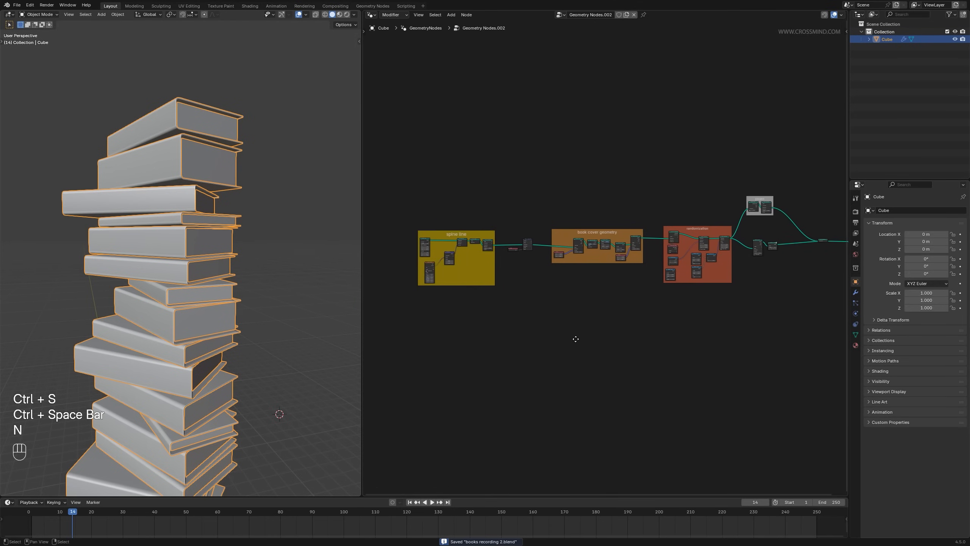
scroll(264, 303, "down", 2)
middle_click_drag(265, 303, 262, 267, "shift")
middle_click_drag(261, 267, 259, 285)
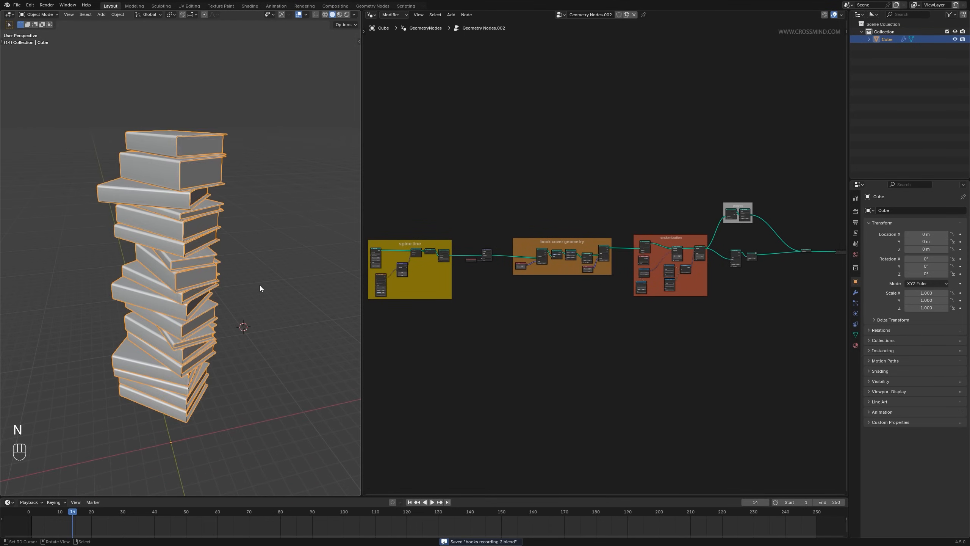
scroll(259, 285, "up", 2)
scroll(480, 304, "up", 4)
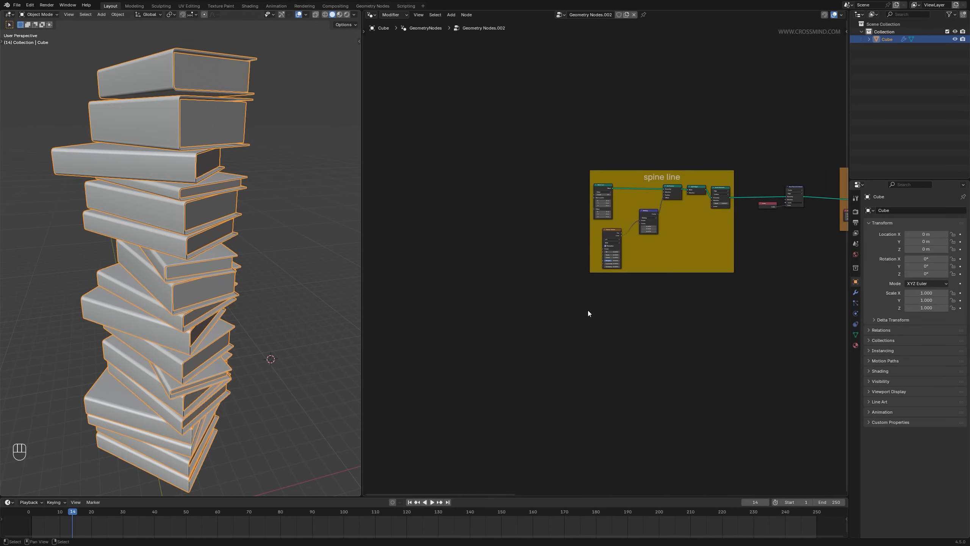
- Add a Group Input node and place it beside the spine line frame, before Mesh Line and Noise Texture
key("shift+a")
type("gr")
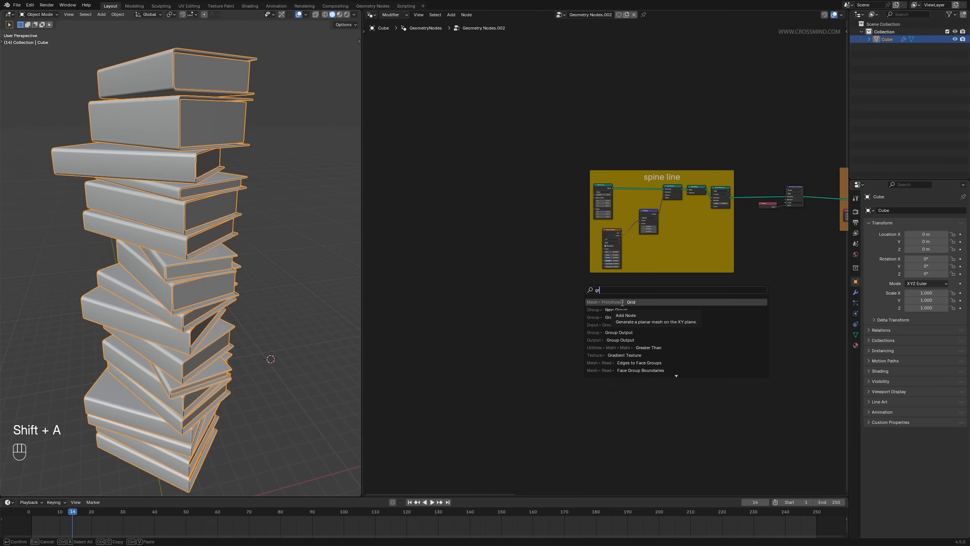
left_click(623, 317)
scroll(504, 206, "up", 4)
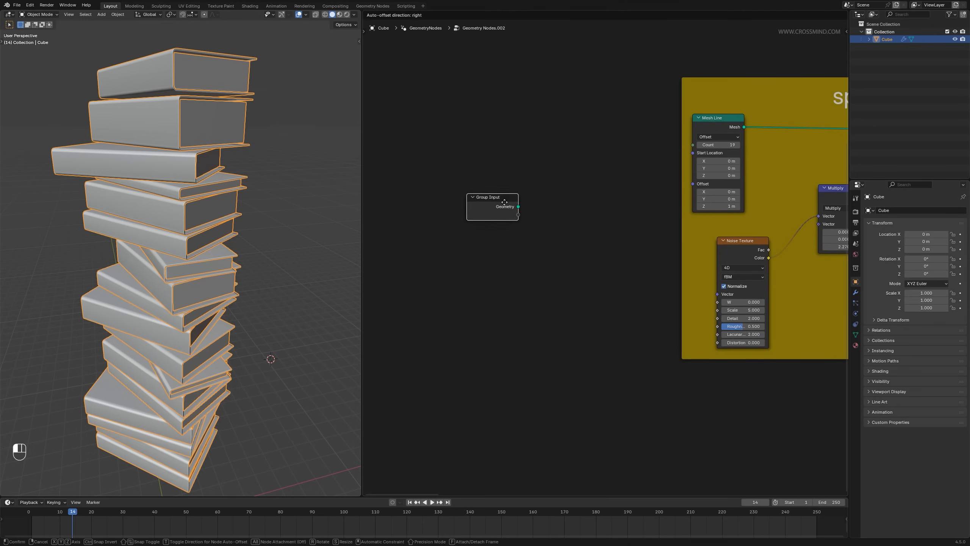
left_click_drag(503, 202, 568, 207)
middle_click_drag(582, 237, 470, 203)
scroll(523, 241, "up", 1)
left_click_drag(440, 174, 465, 191)
- Expose the Noise Texture's W value by connecting it to an empty Group Input socket
left_click_drag(634, 269, 682, 269, "shift")
right_click(682, 270)
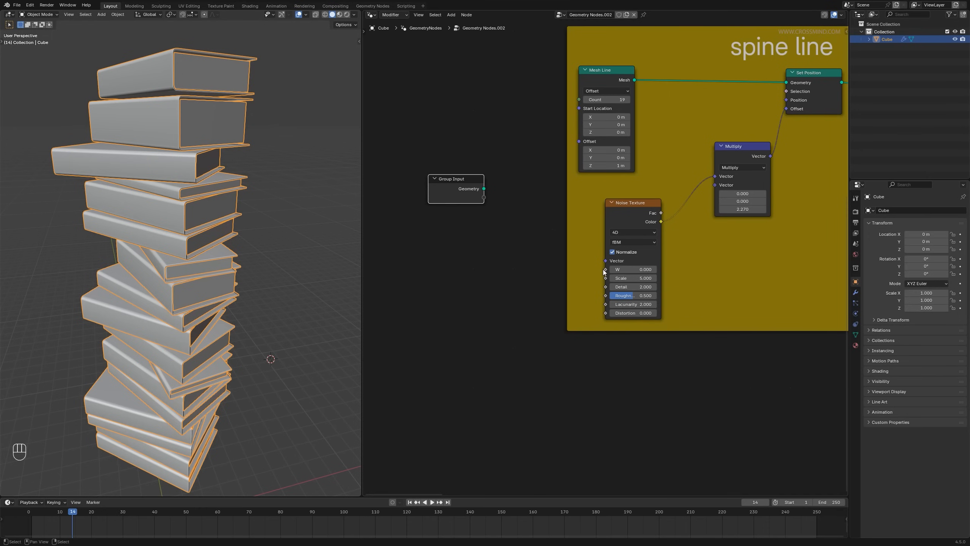
left_click_drag(605, 269, 484, 197)
scroll(493, 233, "down", 1)
middle_click_drag(494, 233, 426, 189)
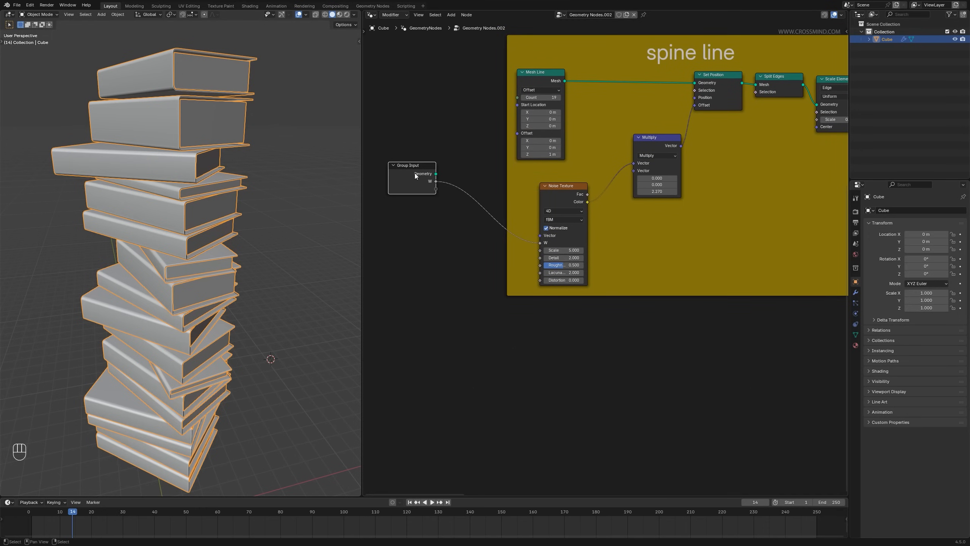
- Expose the Mesh Line's Count by connecting it to a new Group Input socket
scroll(414, 173, "down", 1)
left_click_drag(528, 121, 461, 198)
middle_click_drag(460, 198, 516, 268)
scroll(617, 191, "up", 1)
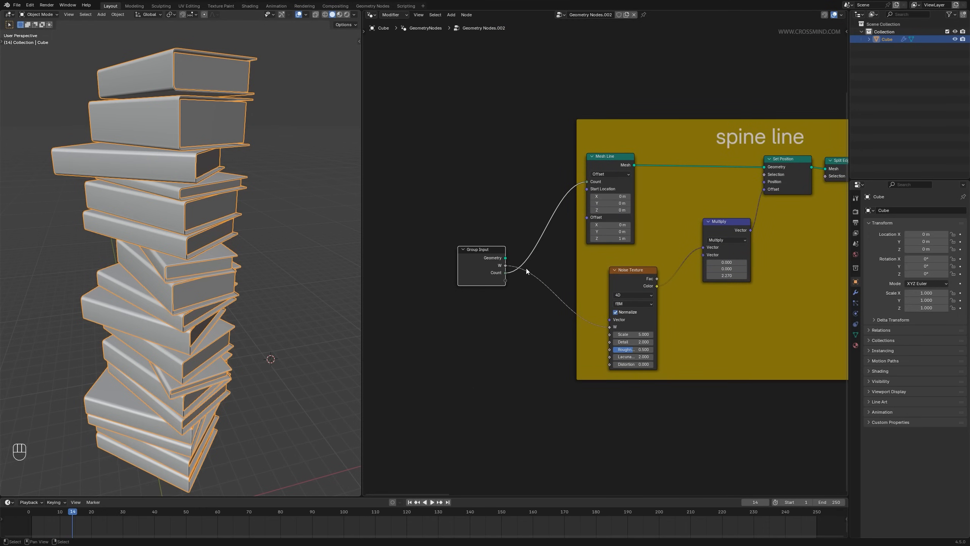
- Show the modifier settings, then duplicate the Group Input node and place the copy beside the randomization frame
left_click(855, 293)
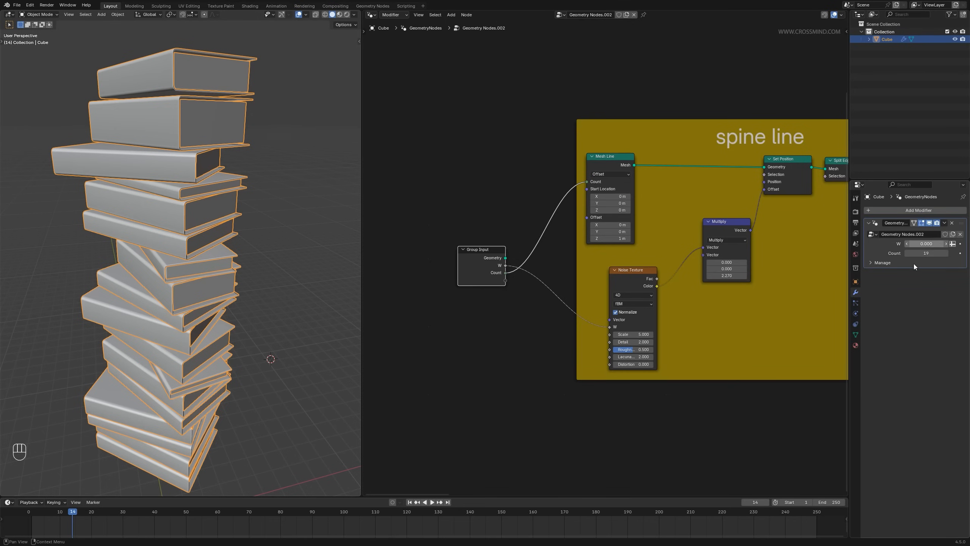
scroll(503, 224, "down", 3)
key("shift+d")
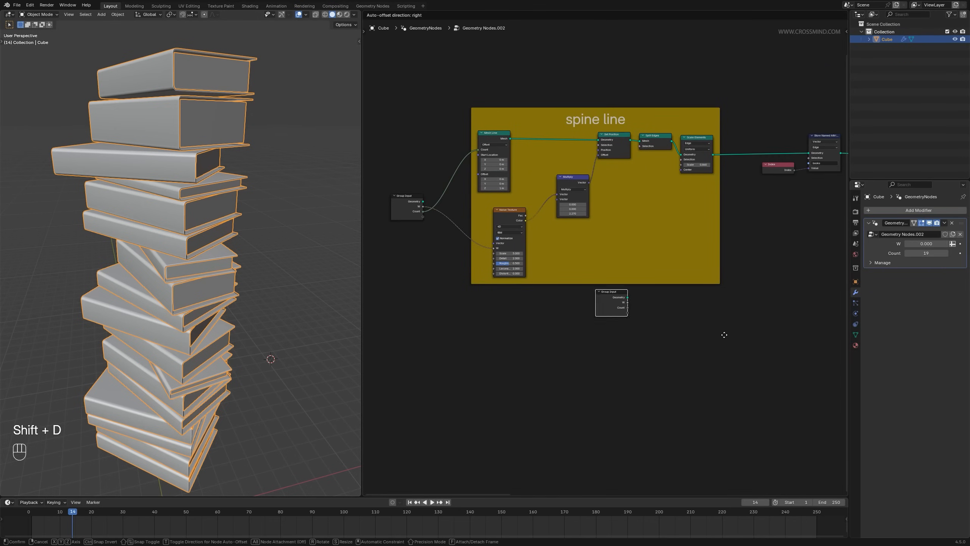
left_click(774, 350)
middle_click_drag(750, 279, 496, 288)
scroll(497, 288, "up", 1)
key("g")
left_click(760, 232)
middle_click_drag(726, 246, 516, 286)
scroll(515, 286, "up", 1)
key("g")
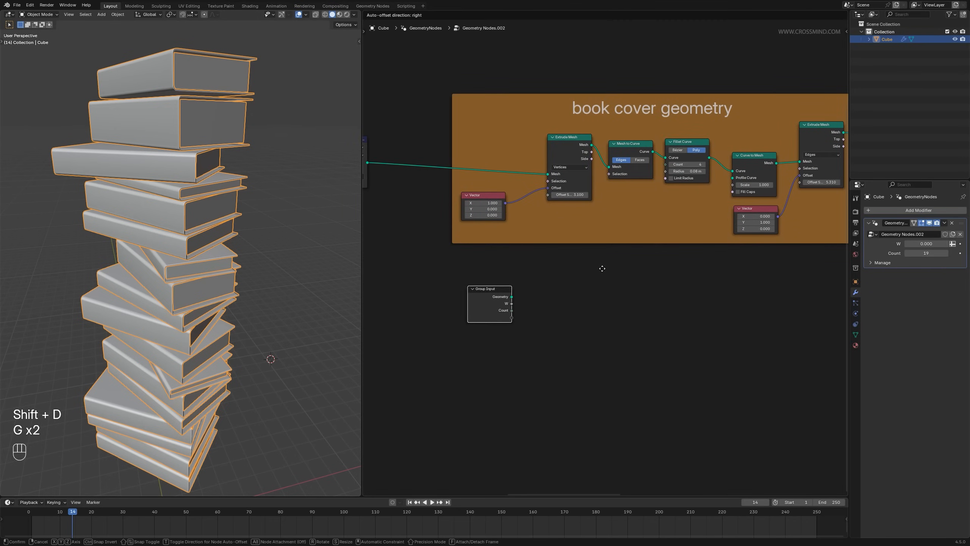
left_click(622, 265)
middle_click_drag(587, 282, 555, 306)
scroll(343, 298, "down", 1)
scroll(526, 284, "up", 1)
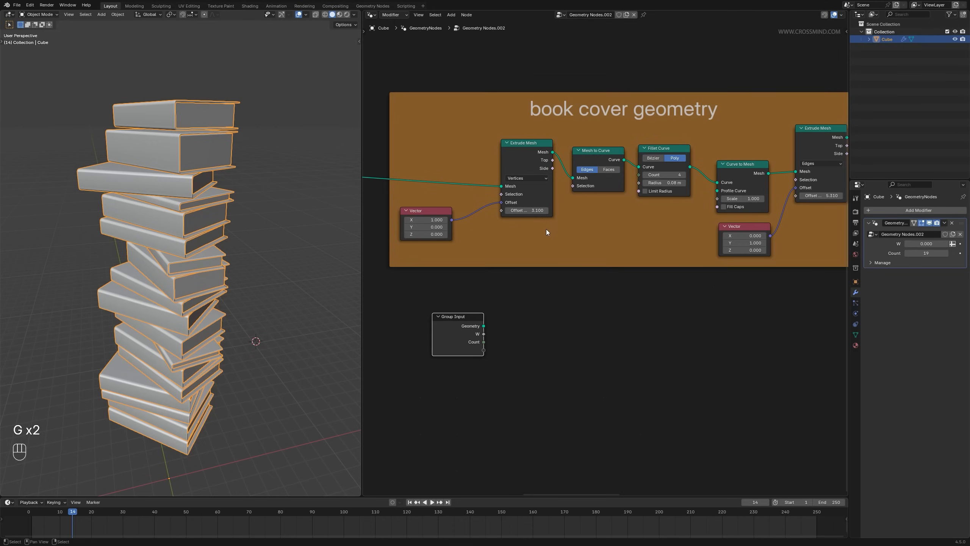
middle_click_drag(545, 229, 555, 232)
scroll(603, 251, "down", 2)
middle_click_drag(611, 249, 509, 250)
key("g")
left_click(741, 298)
middle_click_drag(739, 297, 468, 296)
scroll(466, 296, "up", 3)
key("g")
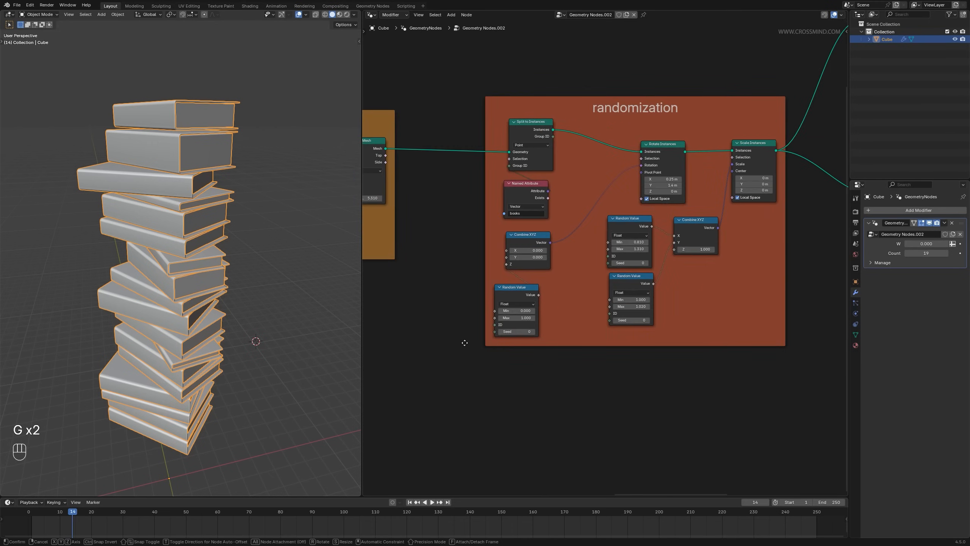
left_click(518, 363)
key("g")
left_click(455, 330)
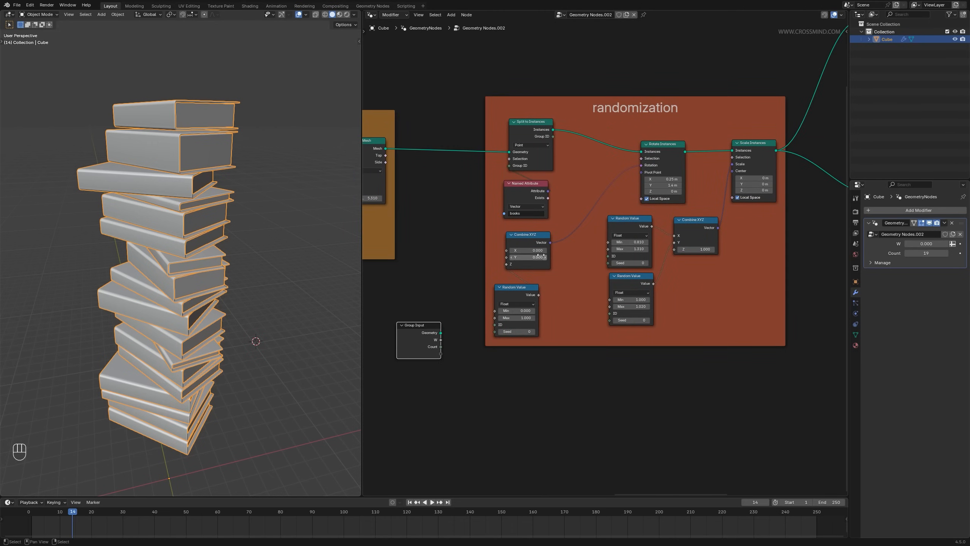
- Expose the Max value of the Random Value node (minimum 0.000) beside the duplicated Group Input as a new group input
left_click_drag(521, 292, 514, 292)
mouse_move(510, 318)
left_mouse_down("shift")
mouse_move(521, 318)
mouse_move(510, 319)
left_mouse_up("shift")
right_click(509, 319)
left_click_drag(448, 349, 447, 354)
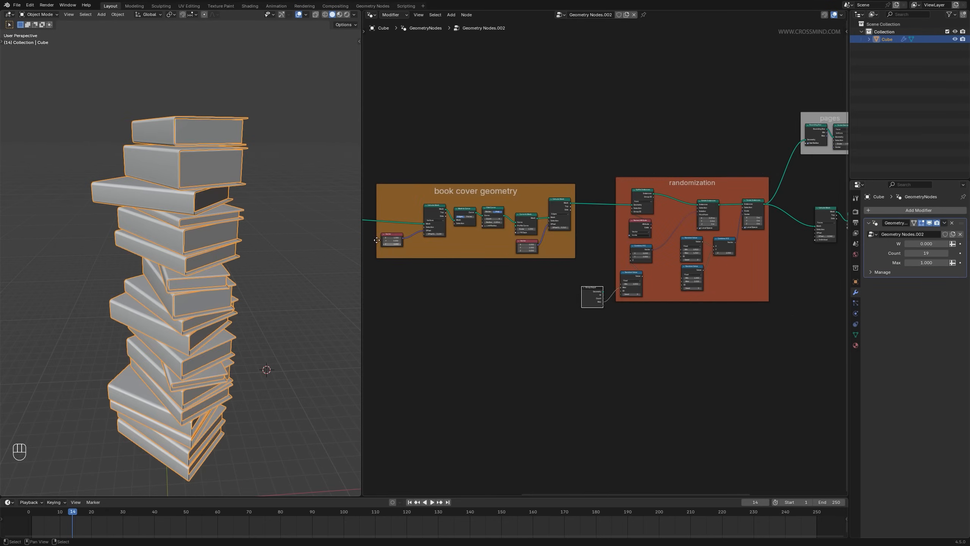
- Rename the Count group input to "book counts" and the W input to "thickness variation"
middle_click_drag(308, 226, 311, 244)
scroll(608, 259, "up", 8)
key("n")
middle_click_drag(757, 237, 727, 163)
scroll(727, 164, "up", 3)
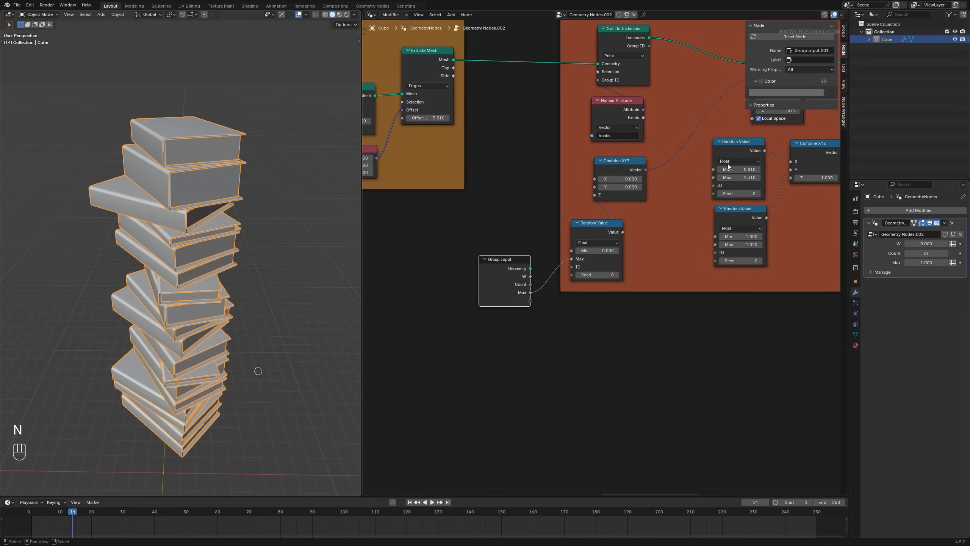
left_click(843, 31)
double_click(771, 144)
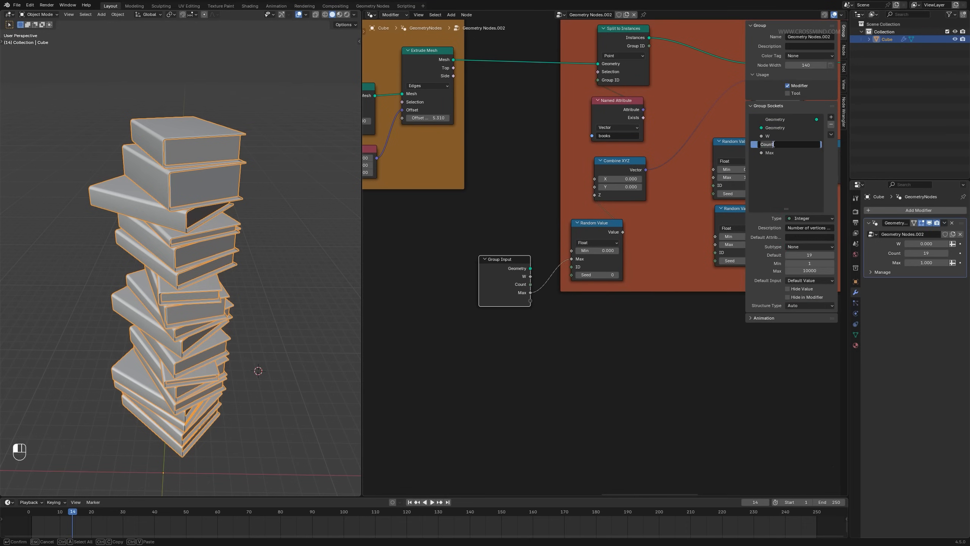
type("book counts")
double_click(769, 135)
type("thickness var")
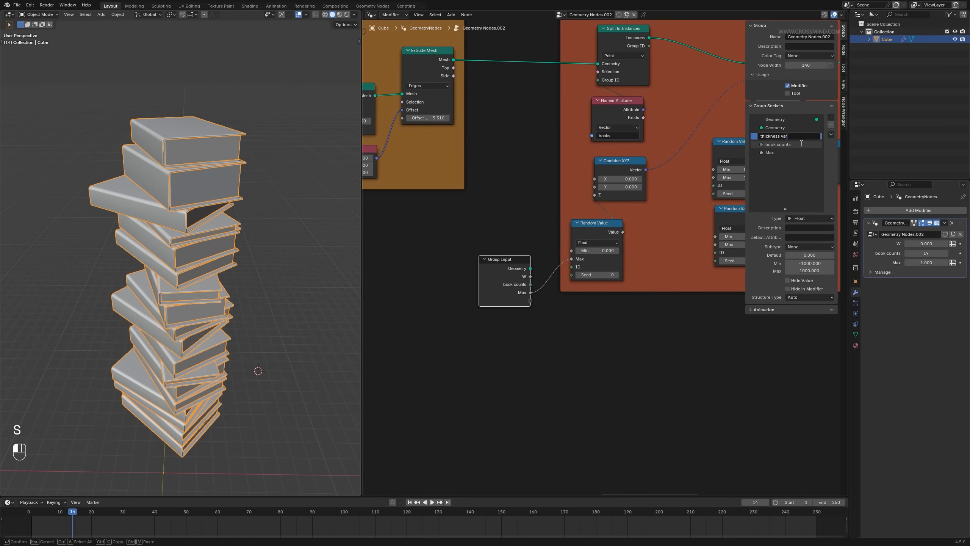
type("iation")
key("Return")
- Rename the Max group input to "random rotation"
double_click(770, 152)
type("random rotation")
key("Return")
- Expose the Max value of the 1.000–1.020 Random Value node as a group input named "random scale"
scroll(599, 316, "down", 3)
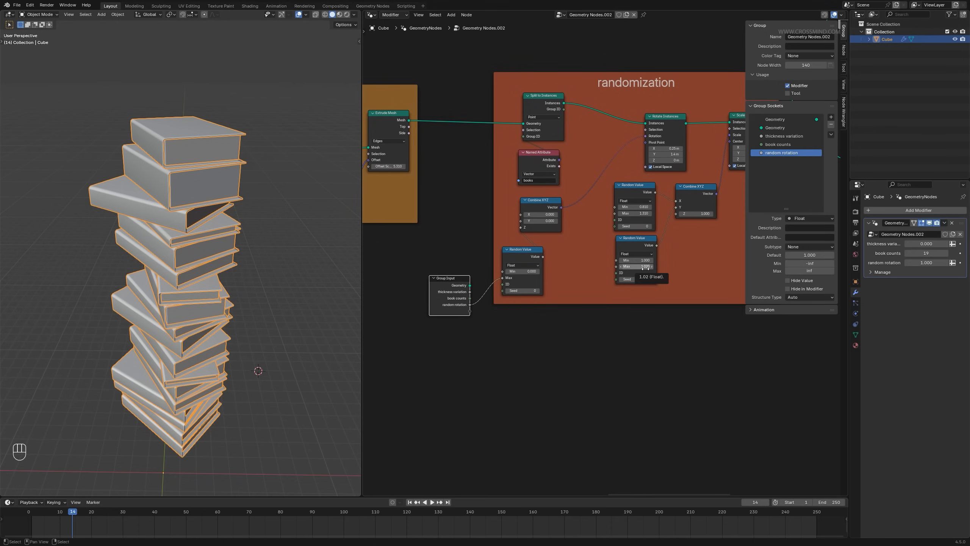
left_click_drag(645, 268, 619, 270, "shift")
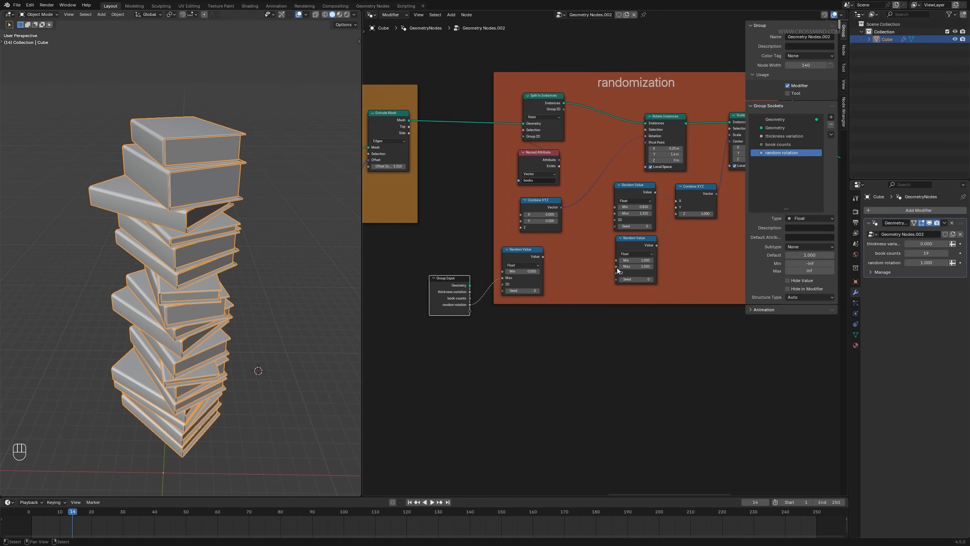
left_click_drag(476, 315, 472, 313)
double_click(777, 161)
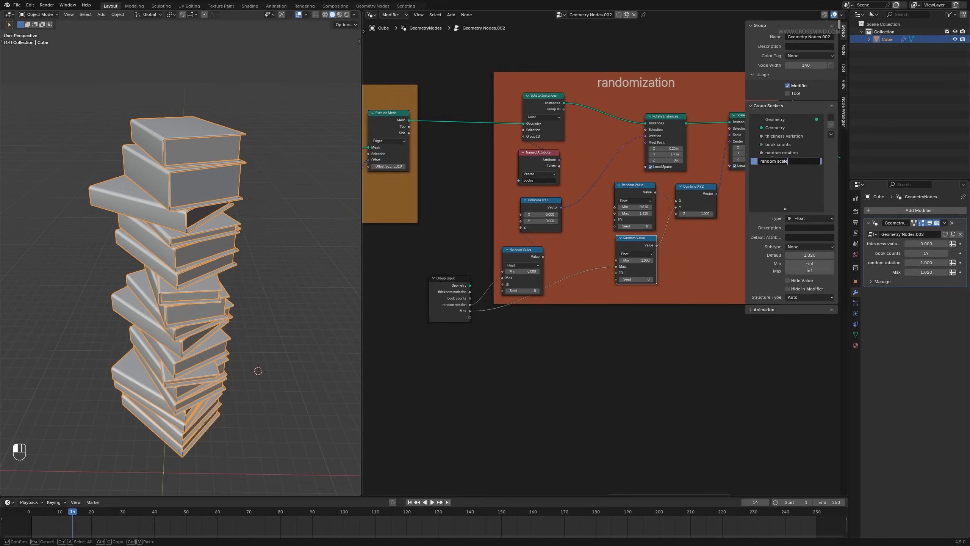
key("Return")
key("n")
- Duplicate the book stack and place the copy about 10 m away along the X axis
scroll(611, 263, "down", 8)
middle_click_drag(522, 316, 708, 307)
scroll(206, 248, "down", 2)
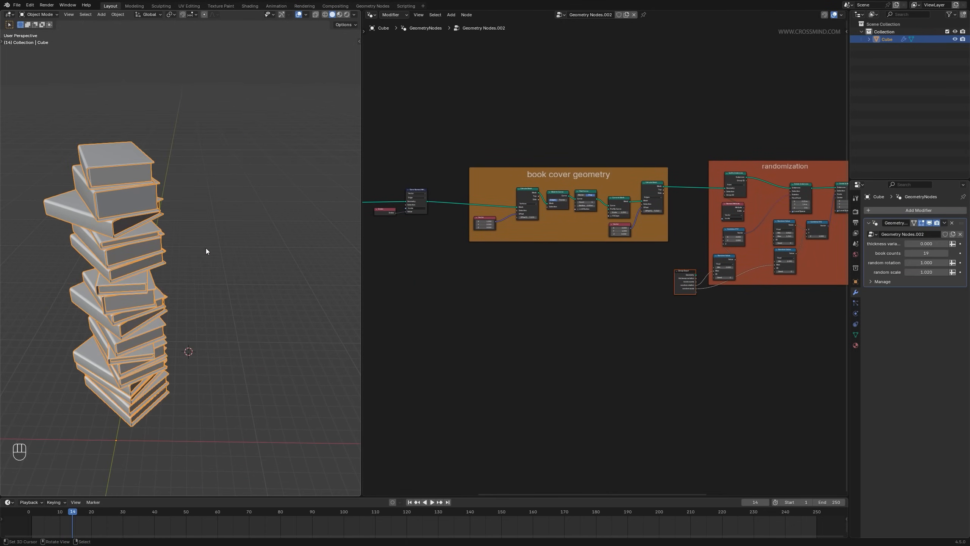
key("ctrl+space")
scroll(418, 300, "down", 3)
middle_click_drag(415, 302, 317, 291, "shift")
key("shift+d")
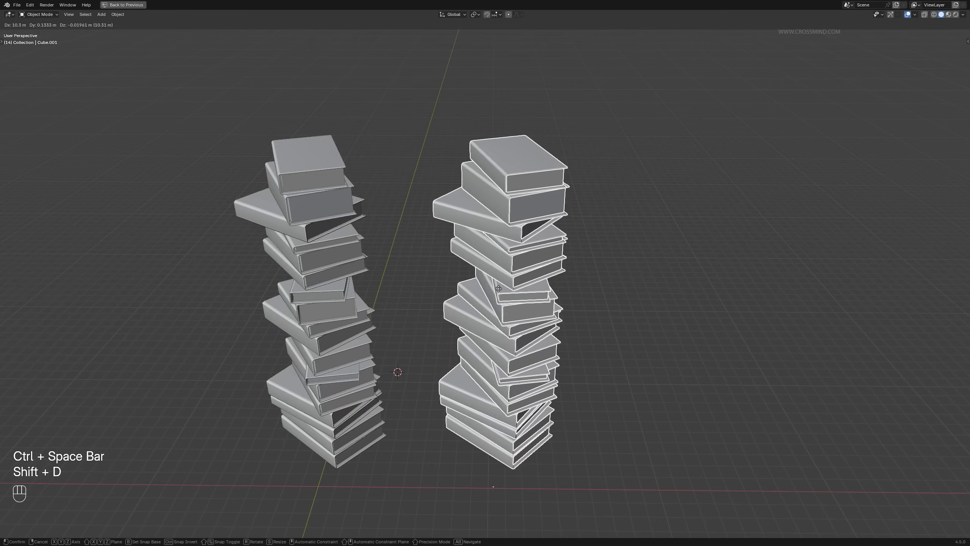
left_click(497, 298)
- Widen the 3D viewport and set the copied stack's book counts to 12, random rotation to 1.368 and random scale to 0.589
key("ctrl+space")
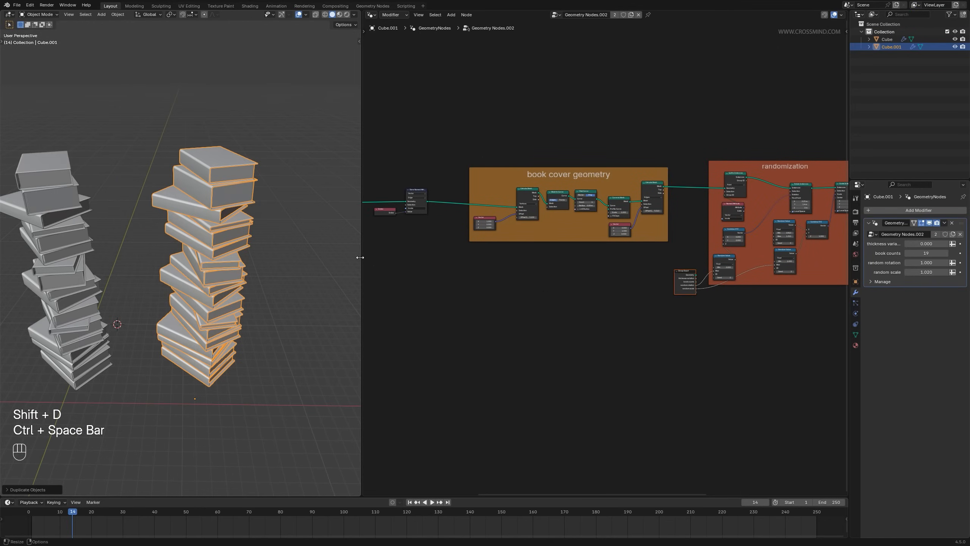
left_click_drag(359, 257, 694, 258)
left_click_drag(926, 253, 907, 272, "shift")
- Duplicate the shorter book stack along the X axis to make a third stack
middle_click_drag(333, 355, 250, 327, "shift")
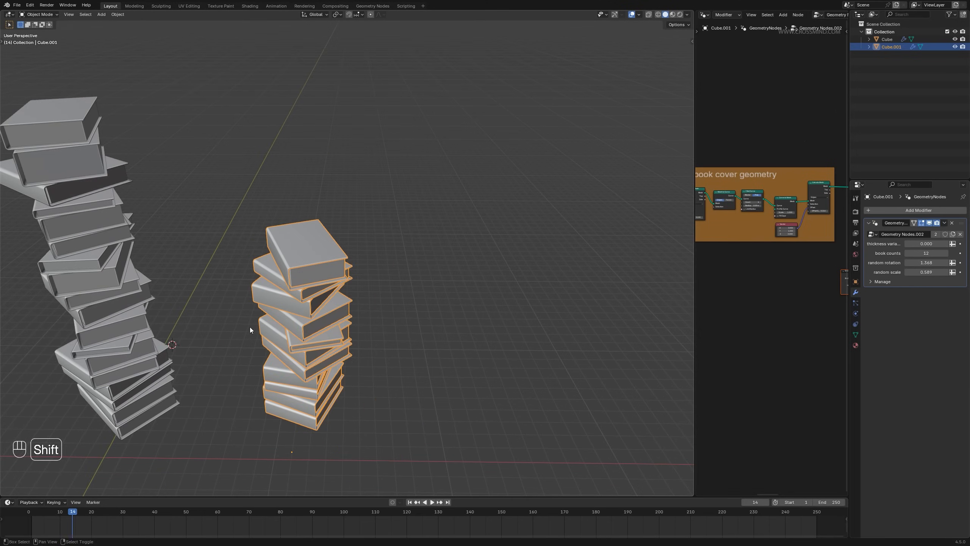
key("shift+d")
key("x")
left_click(614, 258)
- Set the third stack's thickness variation to 0.098 and book counts to 19
key("ctrl+space")
left_click(613, 264)
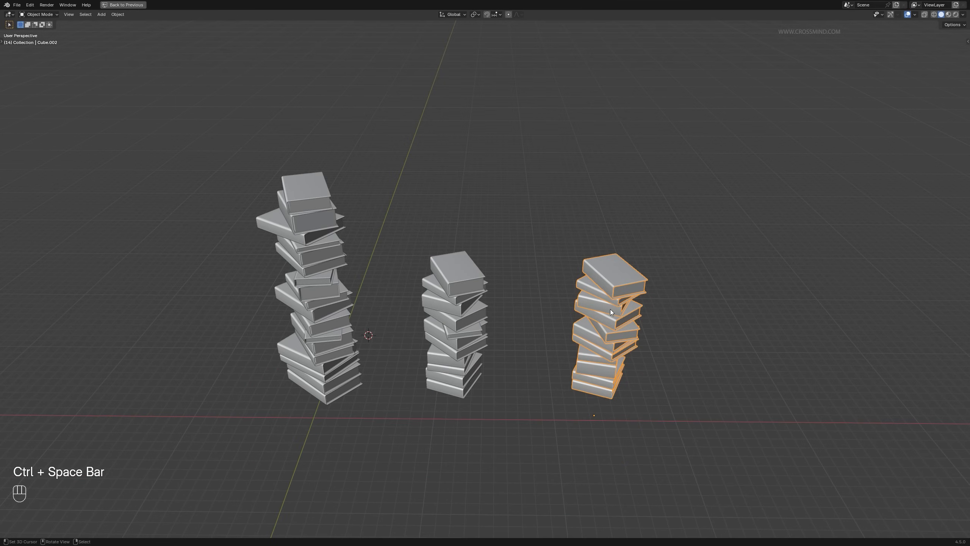
key("ctrl+space")
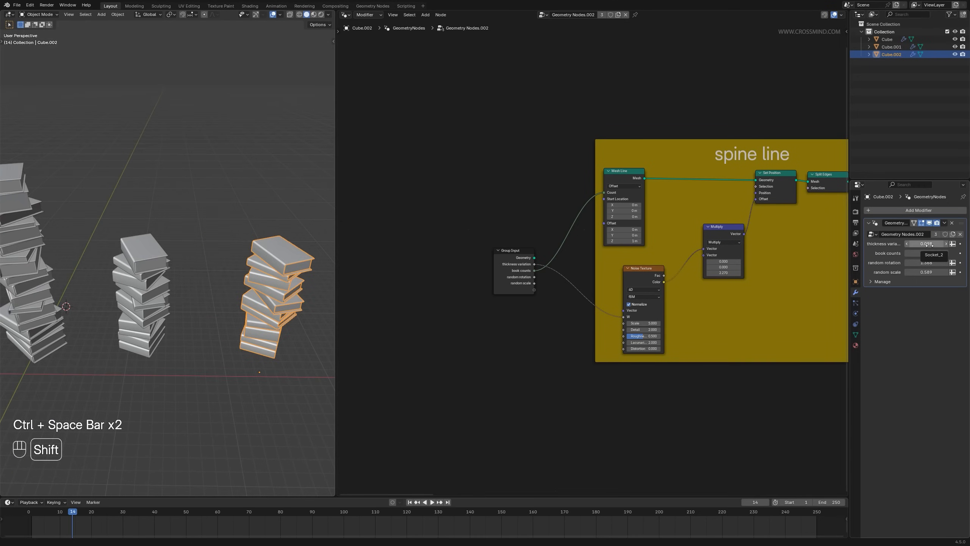
left_click_drag(926, 253, 939, 253)
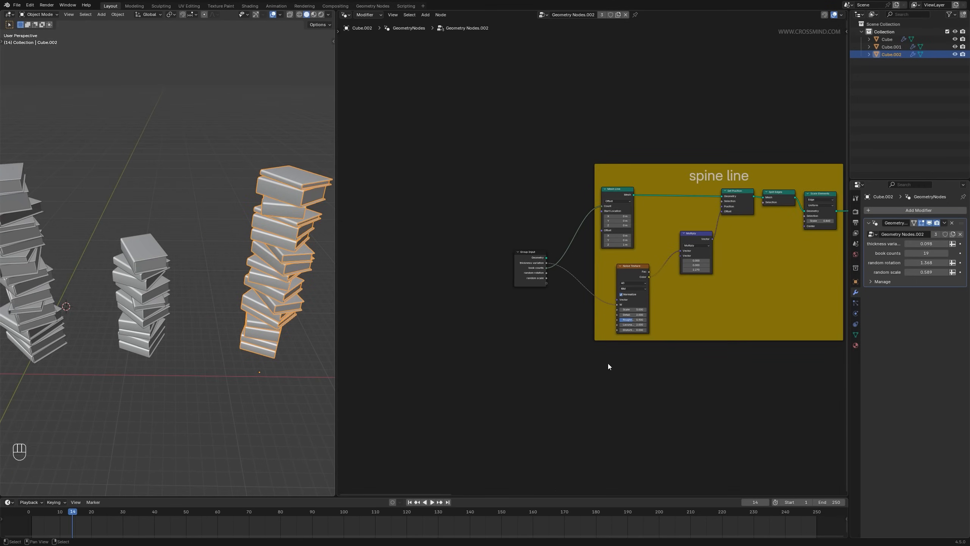
- Check all three book stacks in a maximized 3D view and save the file
middle_click_drag(738, 270, 605, 305)
scroll(605, 305, "down", 3)
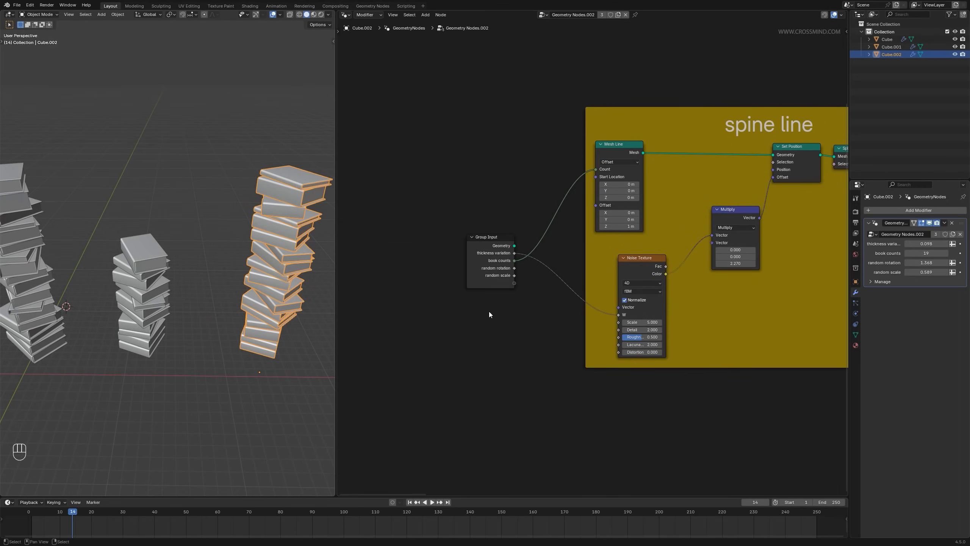
key("ctrl+space")
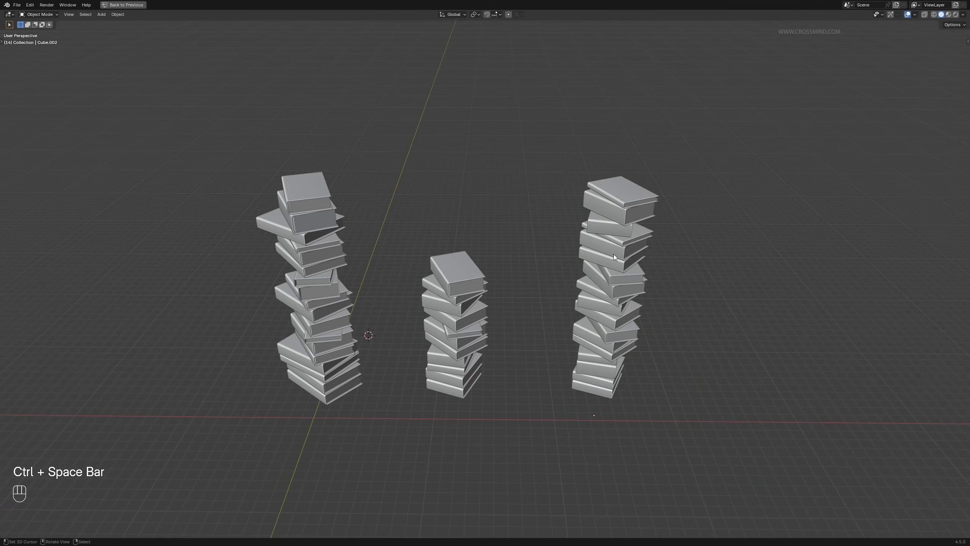
mouse_move(614, 254)
middle_mouse_down()
mouse_move(613, 282)
mouse_move(597, 259)
mouse_move(607, 252)
middle_mouse_up()
left_click(656, 222)
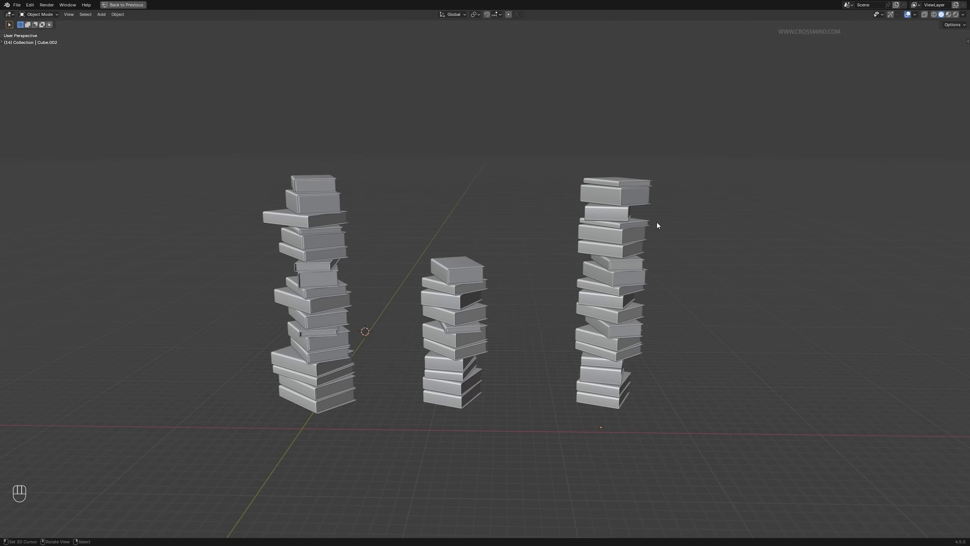
middle_click_drag(656, 222, 686, 273)
key("ctrl+s")
key("ctrl+space")
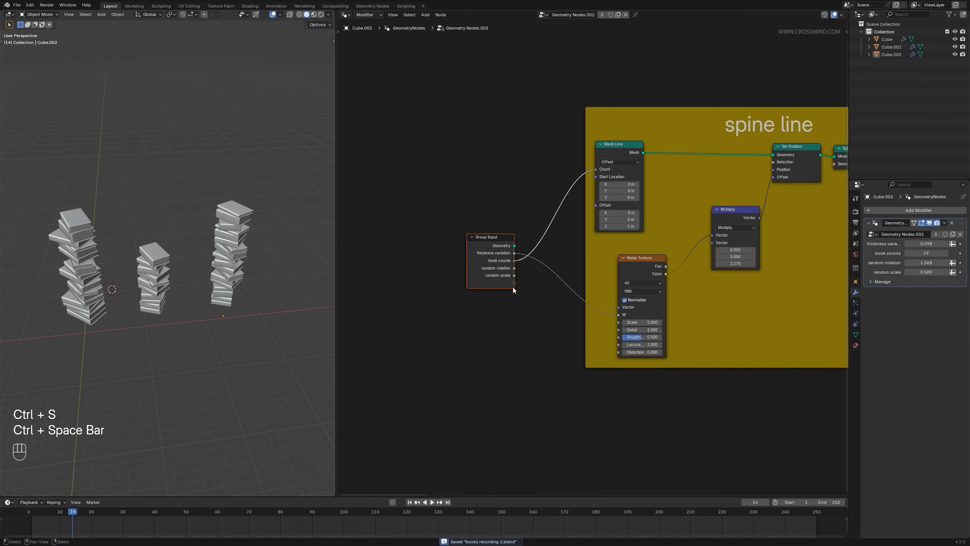
- Insert a Set Material node between the pages frame's Scale Elements node and Join Geometry on the third stack's node tree
left_click(219, 277)
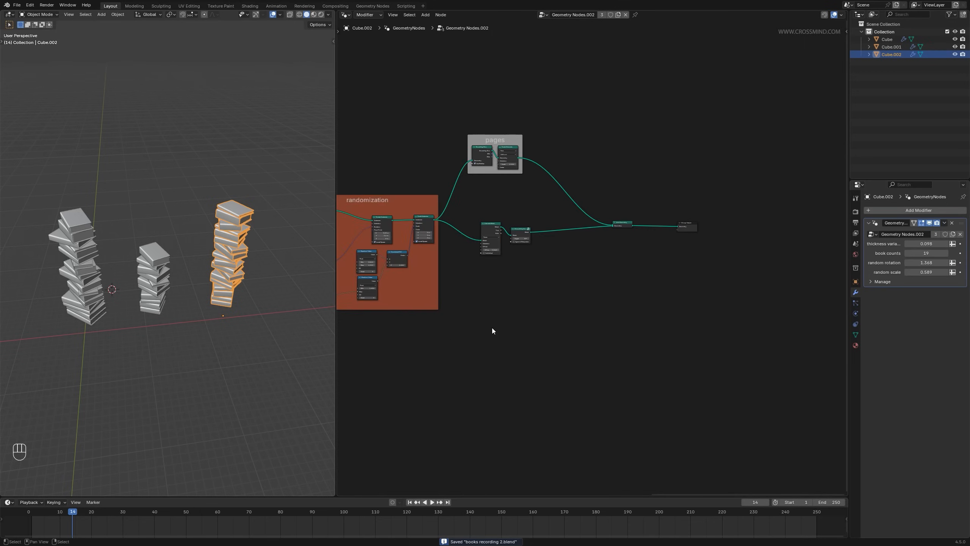
scroll(615, 305, "up", 2)
key("g")
right_click(665, 214)
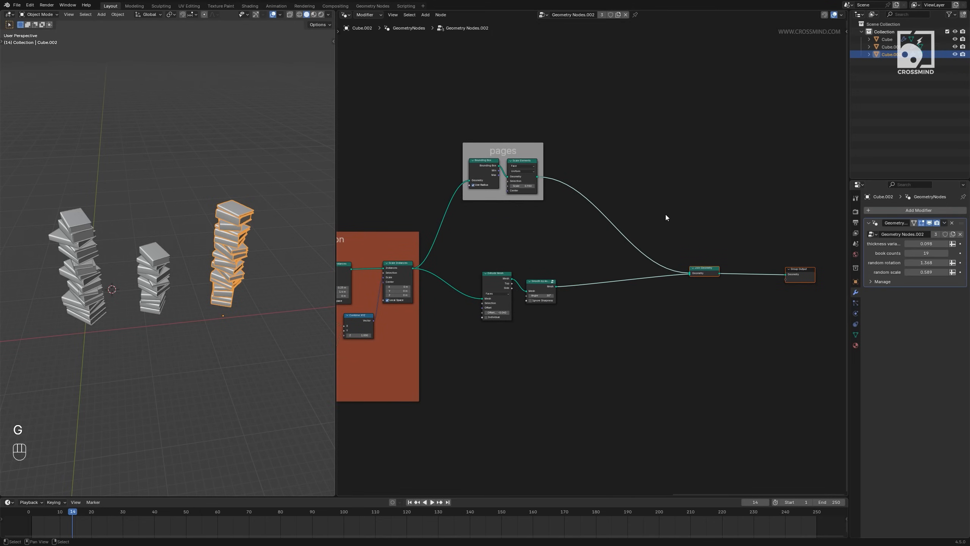
scroll(665, 214, "up", 1)
key("shift+a")
type("set")
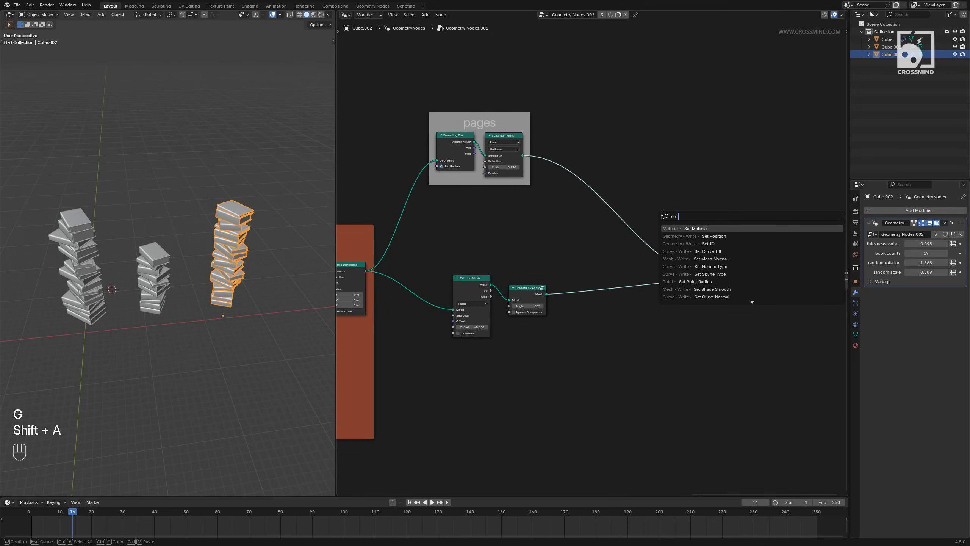
key("Return")
left_click(617, 182)
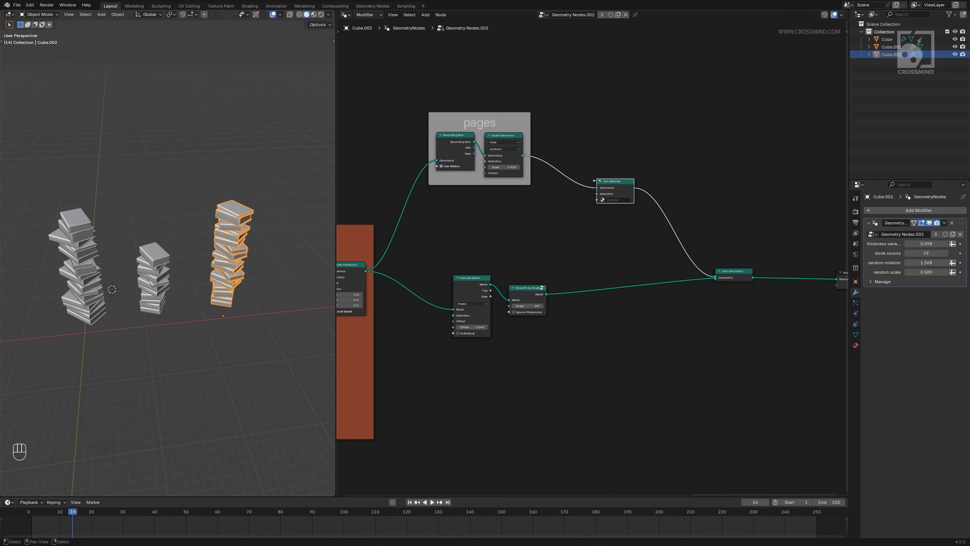
- Duplicate the Set Material node, insert the copy between Smooth by Angle and Join Geometry, and tidy both nodes' positions
scroll(629, 161, "up", 2)
left_click_drag(630, 161, 627, 136)
key("shift+d")
left_click(593, 284)
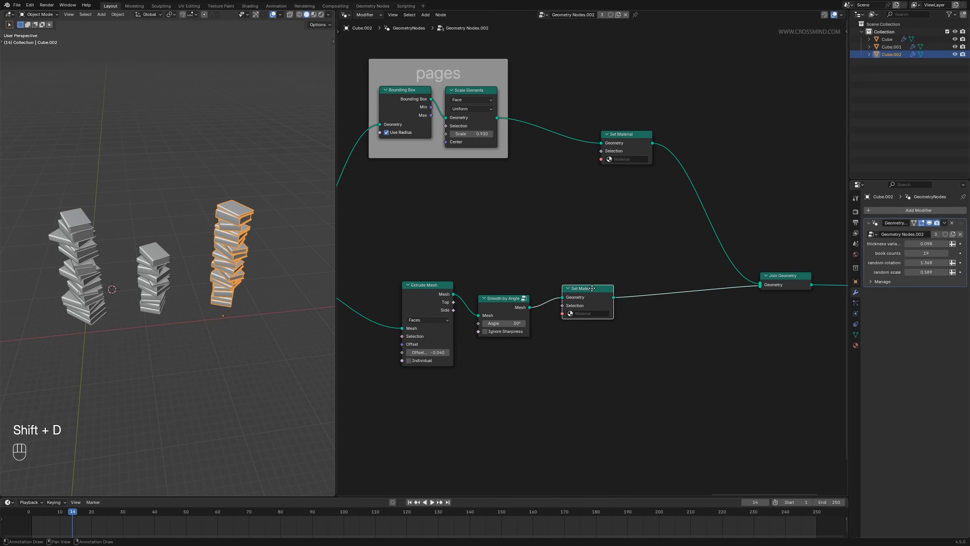
key("g")
left_click(597, 299)
scroll(597, 299, "up", 2)
left_click_drag(634, 134, 615, 131)
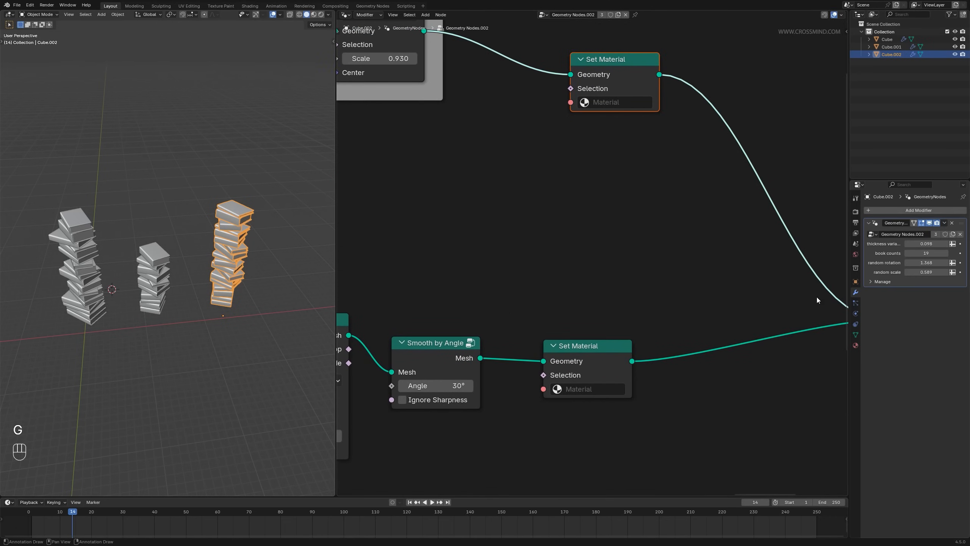
- Add a second material slot to the third stack and create a new material in it
left_click(855, 346)
left_click(963, 211)
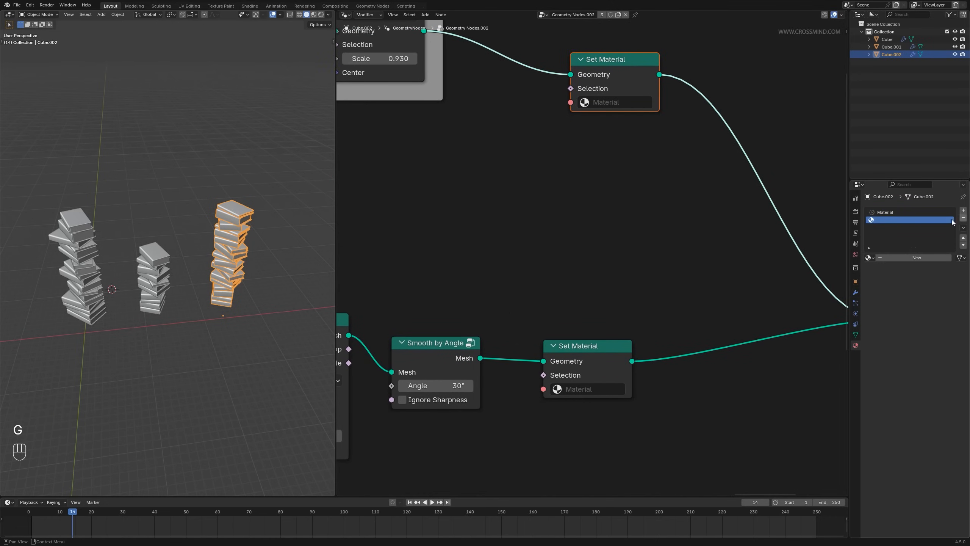
left_click(916, 258)
- Rename the first material "cover" and the second material "pages"
double_click(886, 212)
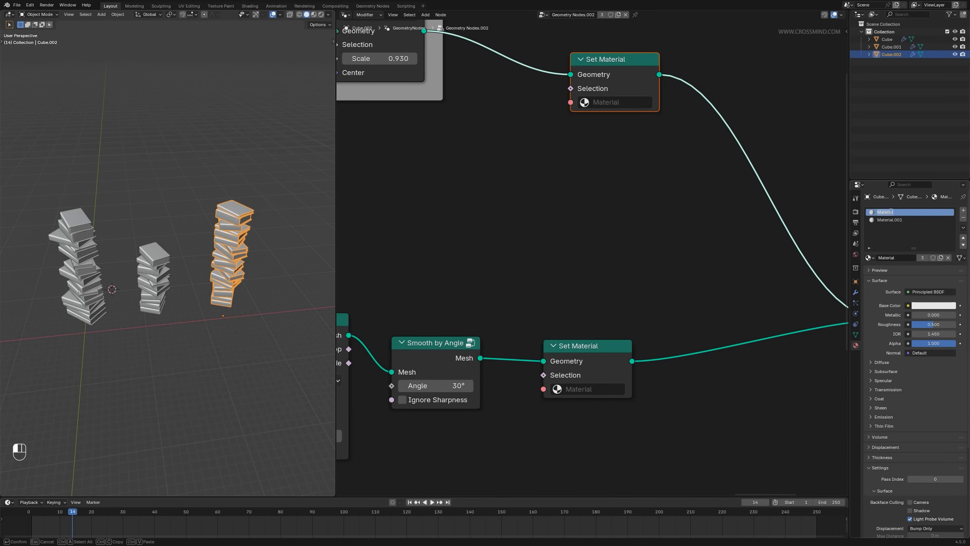
type("cover")
key("Return")
left_click(895, 221)
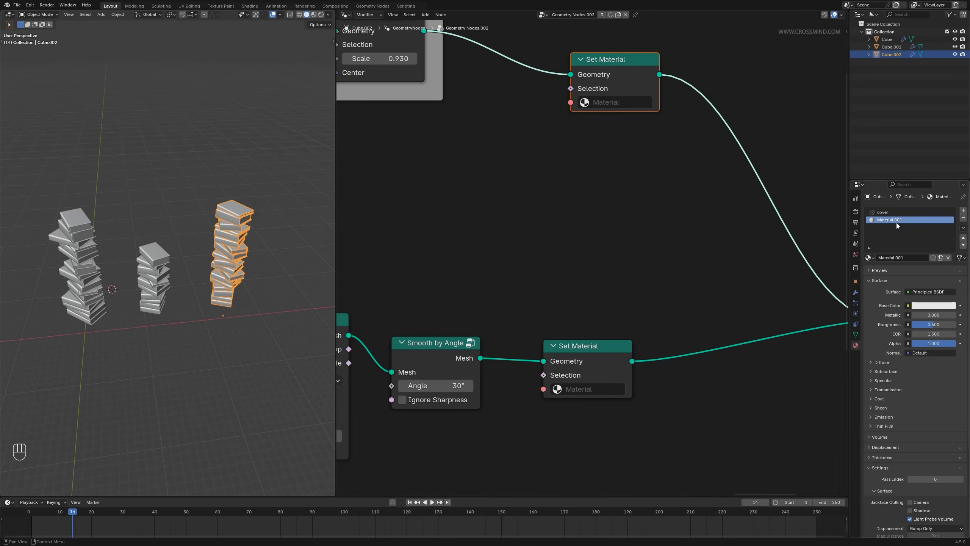
double_click(896, 223)
type("pages")
key("Return")
- Assign the cover material to the Set Material node after Smooth by Angle
middle_click_drag(566, 283, 593, 278)
left_click(616, 383)
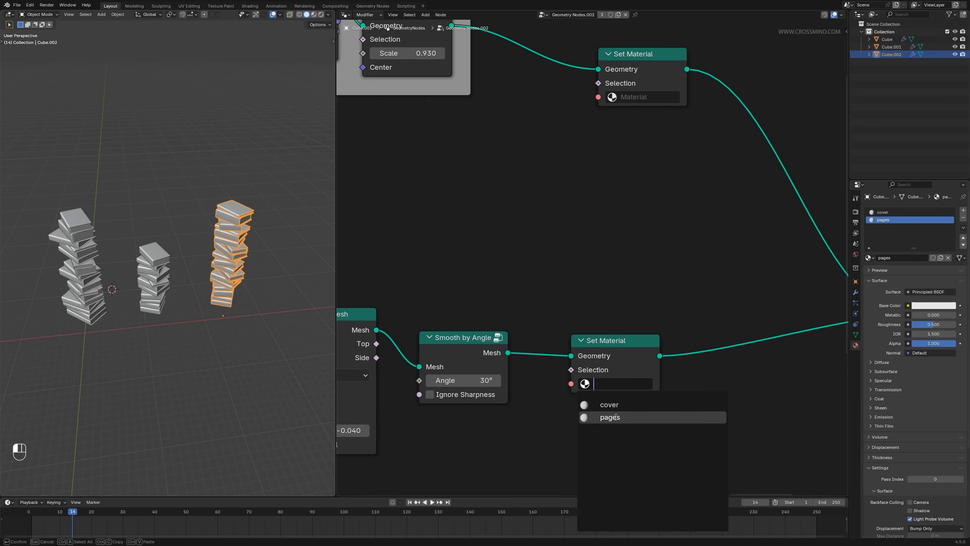
left_click(609, 404)
- Assign the pages material to the Set Material node after Scale Elements and switch the node editor to the Shader Editor
middle_click_drag(642, 97, 643, 194)
left_click(643, 193)
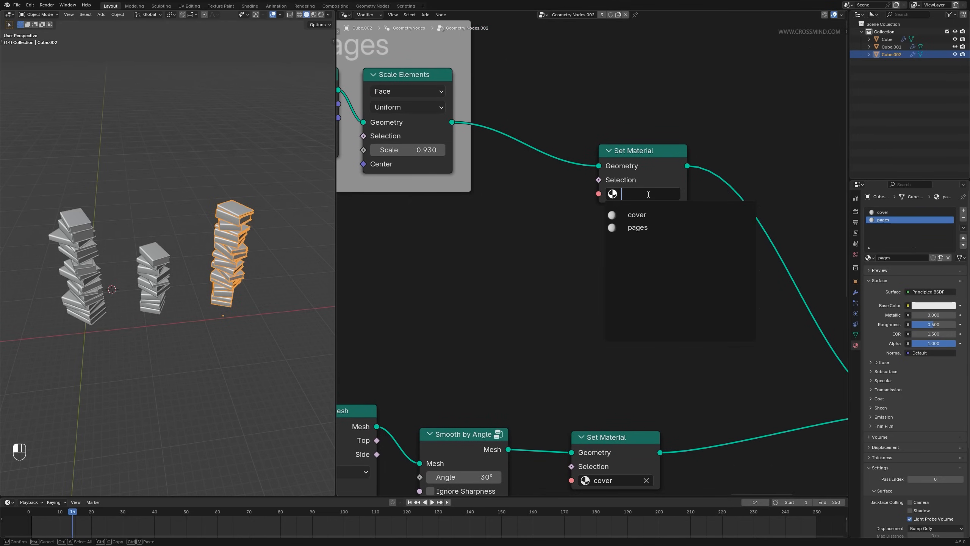
left_click(643, 227)
scroll(623, 259, "down", 4)
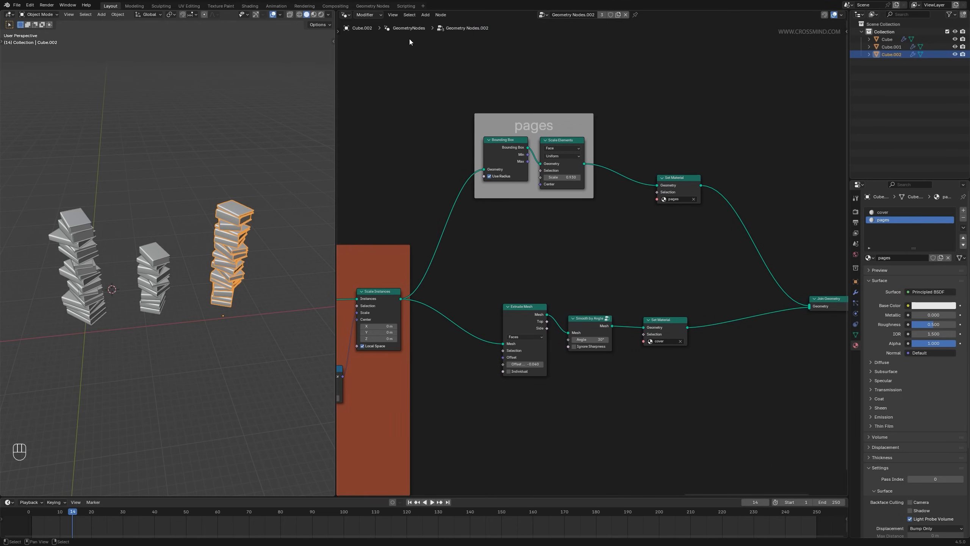
left_click(345, 15)
left_click(373, 78)
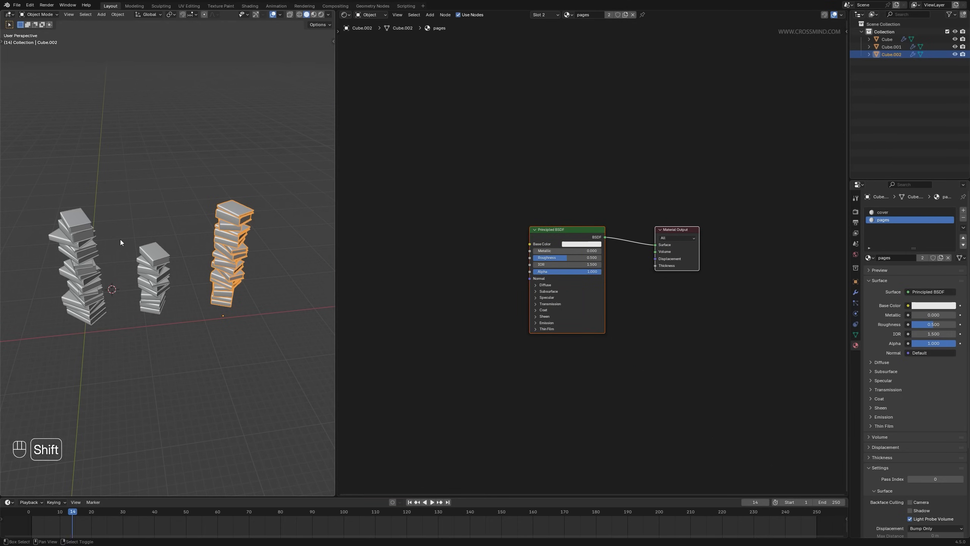
- Set the render engine to Cycles with GPU Compute, widen the 3D viewport and switch it to rendered shading
middle_click_drag(119, 242, 263, 214, "shift")
left_click(856, 211)
left_click(940, 210)
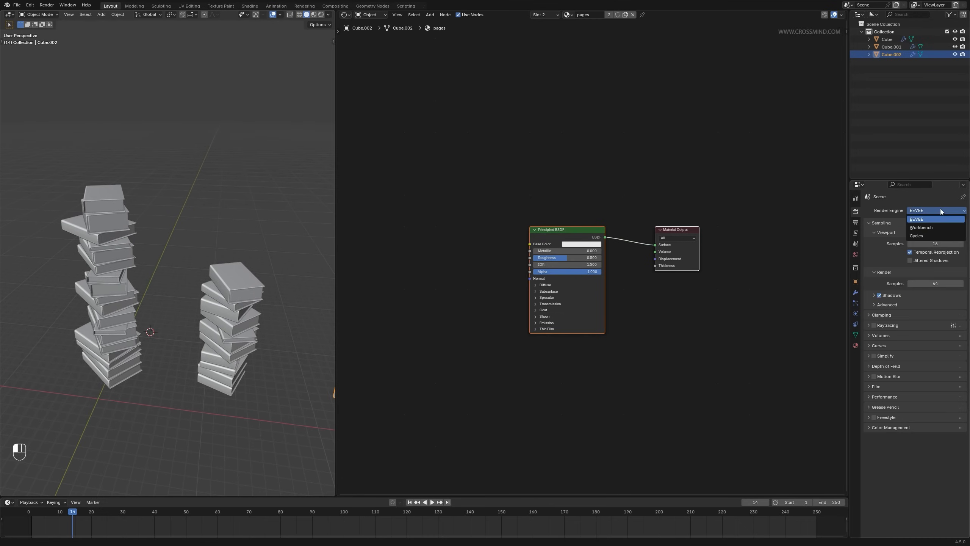
left_click(927, 235)
left_click_drag(332, 129, 463, 129)
left_click(443, 14)
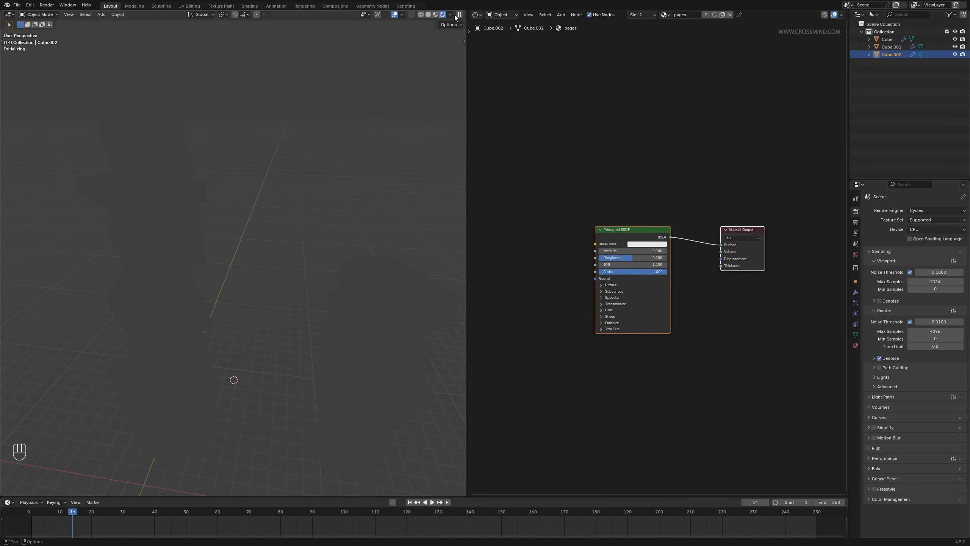
left_click(450, 15)
left_click(937, 229)
left_click(932, 238)
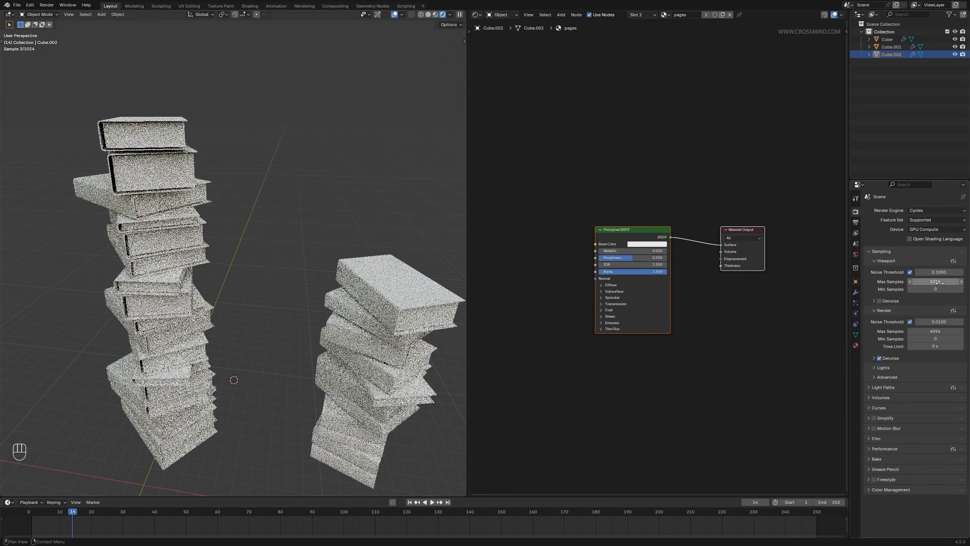
- Set the viewport max samples to 256, enable viewport denoising, and save the file
left_click(935, 281)
type("2")
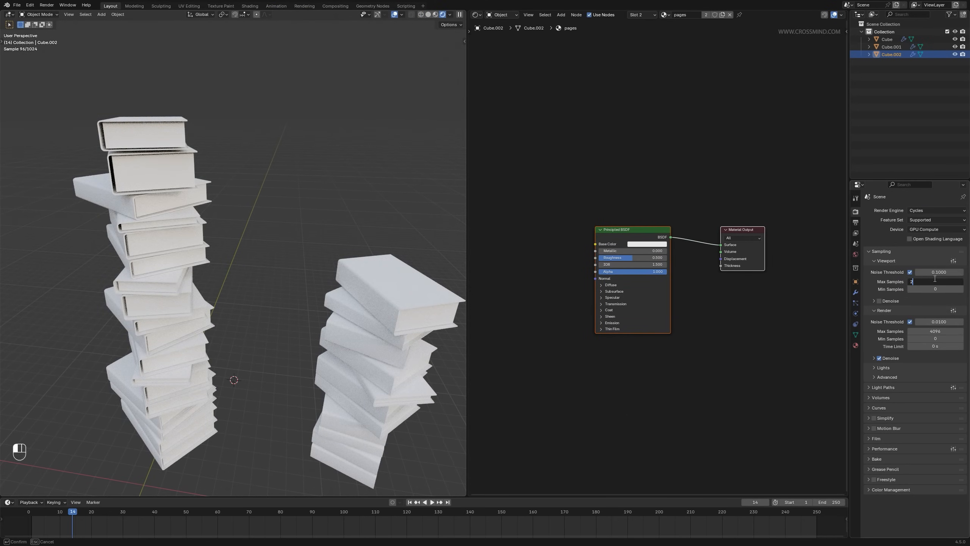
type("56")
key("Return")
key("ctrl+s")
- Add a Noise Texture node to the pages material and connect its Fac output to the Principled BSDF's Base Color
middle_click_drag(229, 367, 344, 344)
scroll(738, 304, "up", 2)
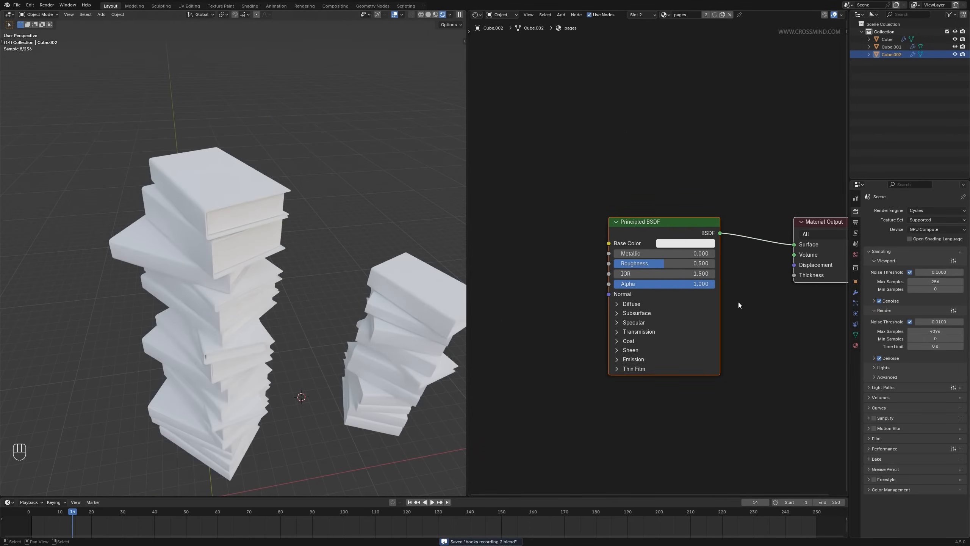
key("shift+a")
type("noise")
key("Return")
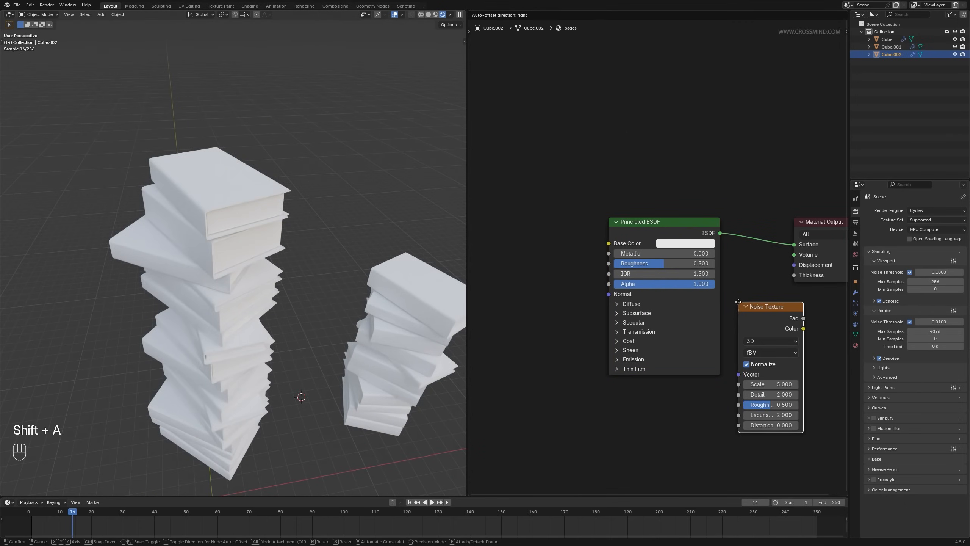
left_click(527, 232)
left_click_drag(583, 242, 609, 245)
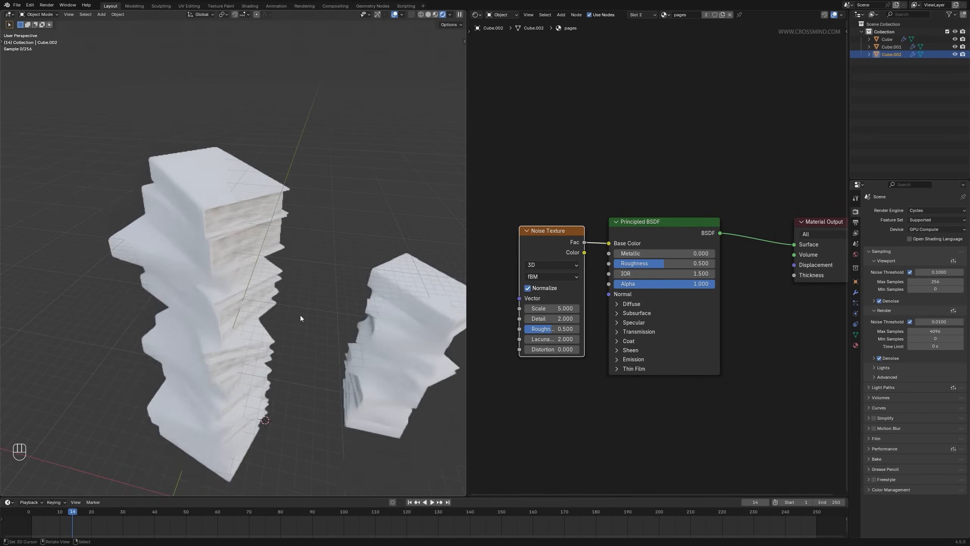
- Add linked Texture Coordinate and Mapping nodes to feed the Noise Texture's Vector input
scroll(191, 248, "up", 4)
middle_click_drag(558, 238, 659, 227)
key("ctrl+t")
middle_click_drag(596, 310, 693, 266)
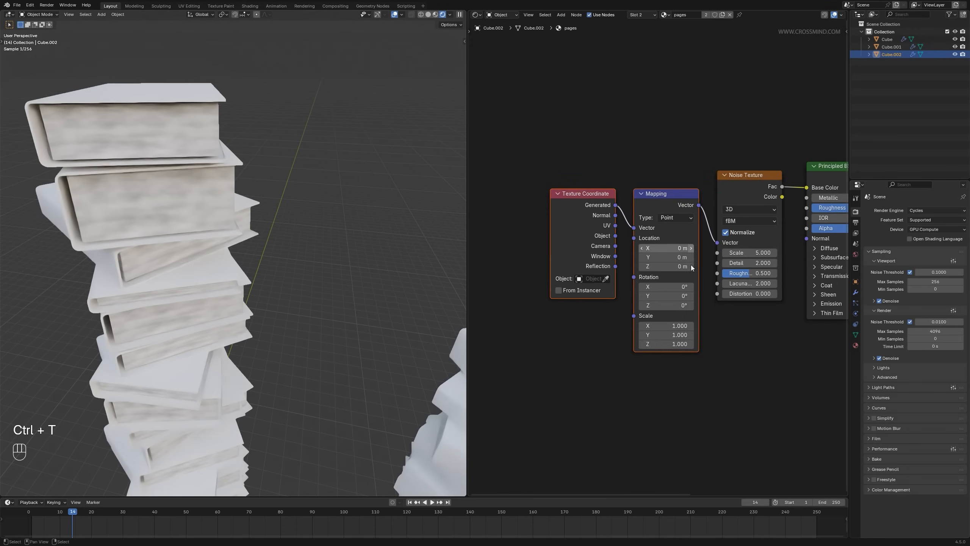
- Space the Texture Coordinate and Mapping nodes away from the Noise Texture and set the Mapping scale X and Y to -0.020
scroll(668, 267, "up", 2)
middle_click_drag(405, 323, 273, 280)
scroll(662, 268, "down", 3)
key("g")
left_click(623, 261)
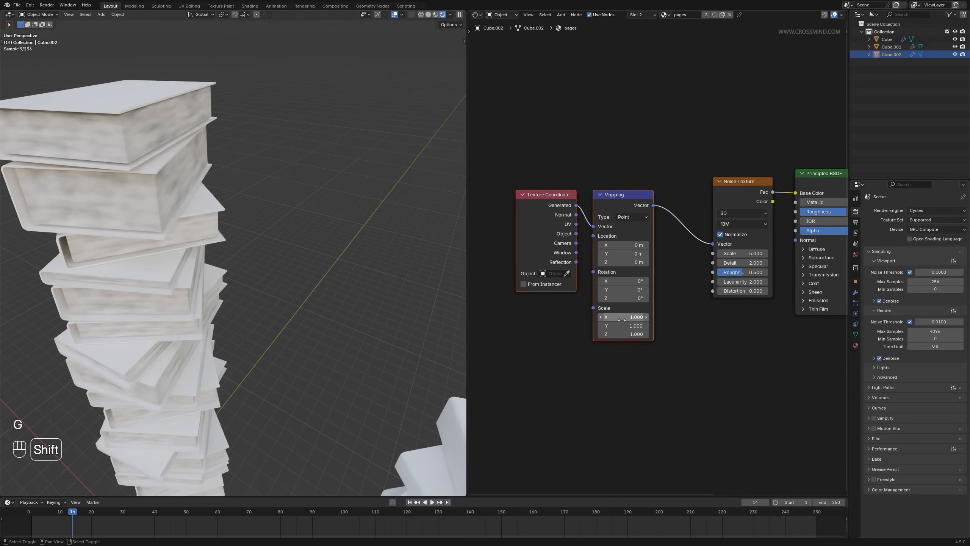
mouse_move(622, 316)
left_mouse_down("shift")
mouse_move(622, 326)
mouse_move(672, 325)
mouse_move(619, 326)
mouse_move(624, 320)
left_mouse_up("shift")
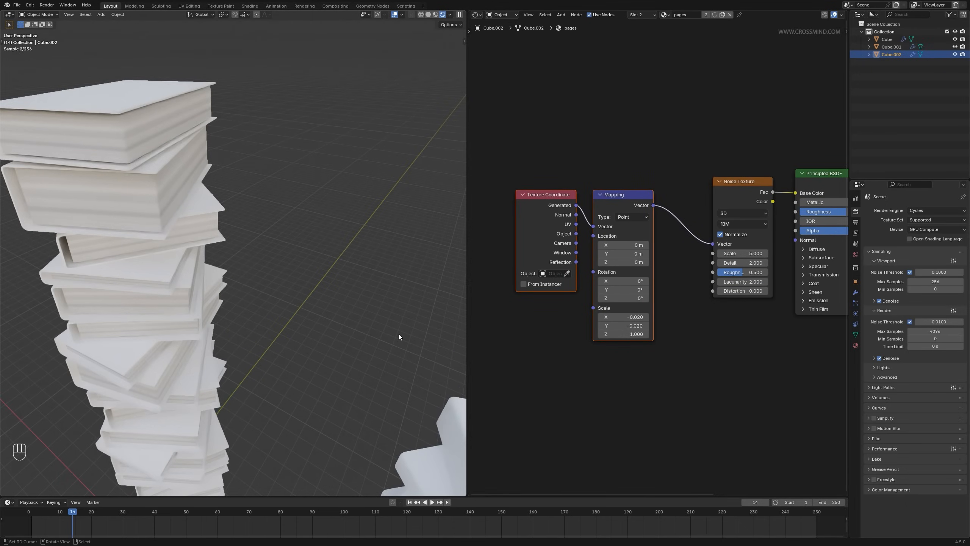
middle_click_drag(399, 333, 382, 329)
- Insert a Map Range node between the Noise Texture and the Principled BSDF's Base Color
key("shift+a")
left_click(677, 264)
type("map range")
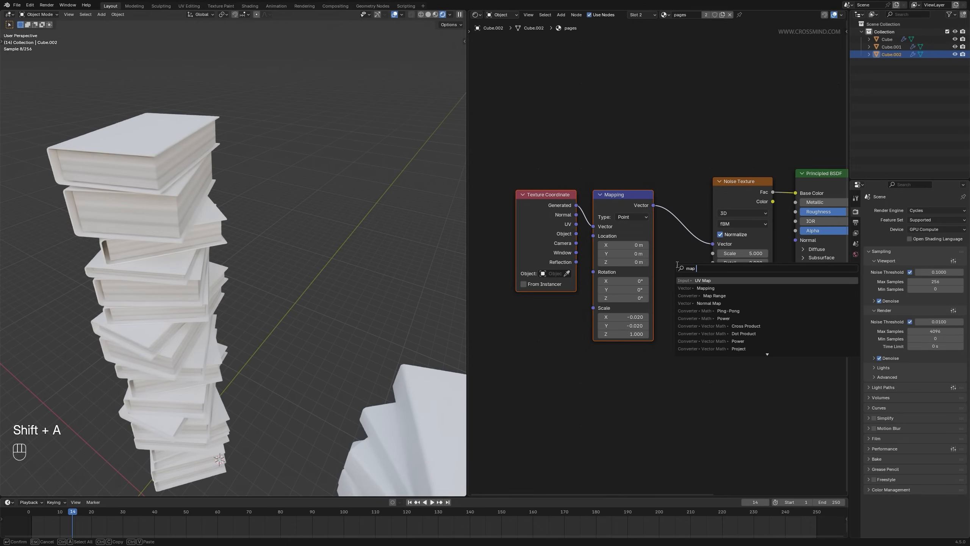
key("Return")
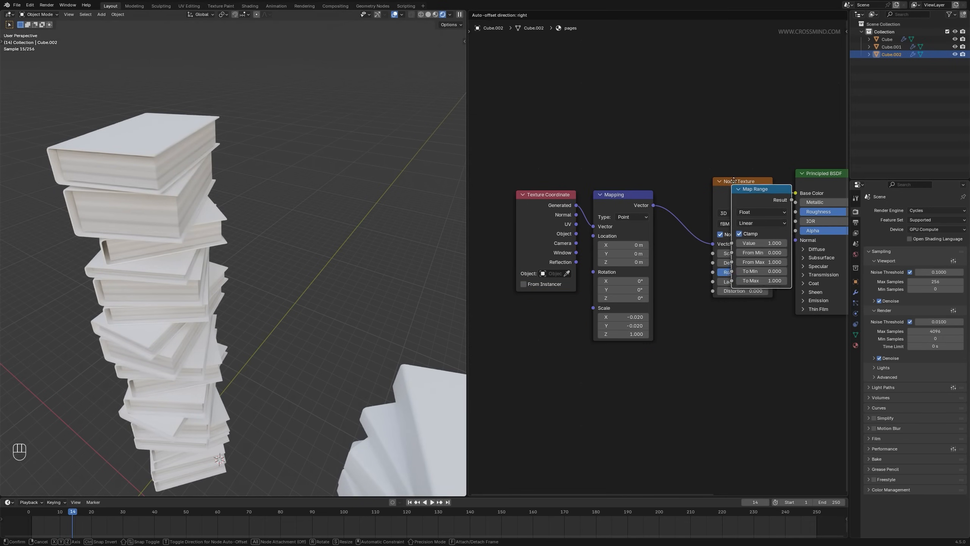
left_click(718, 177)
- Set the Map Range node's From Min to 0.240 and To Min to 0.020
scroll(717, 182, "up", 1)
middle_click_drag(836, 254, 721, 253)
left_click_drag(722, 254, 728, 275, "shift")
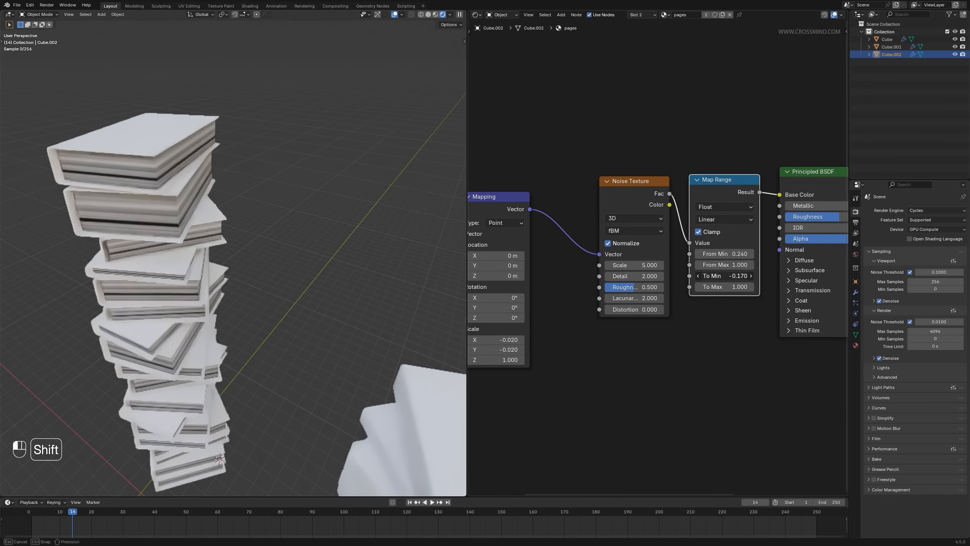
middle_click_drag(297, 275, 367, 202)
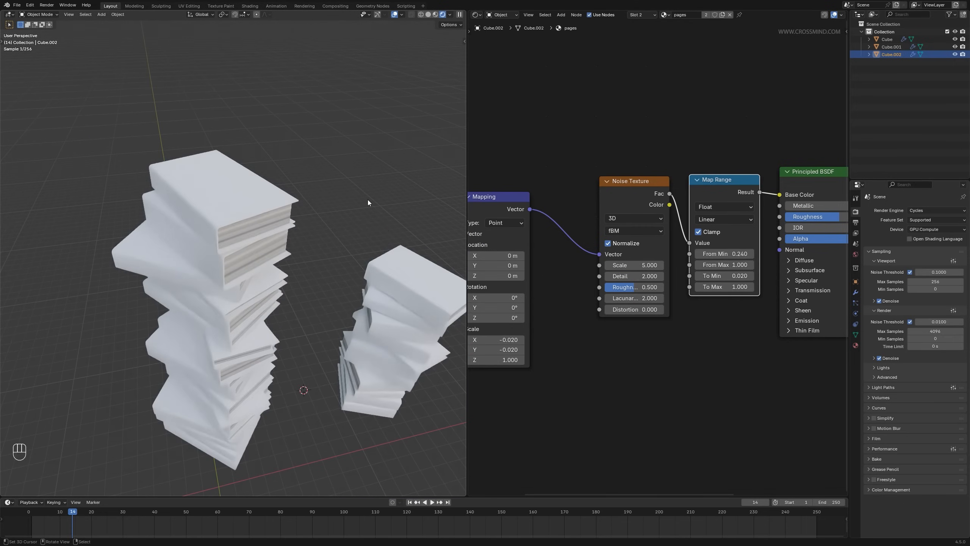
- Display the cover material in the Shader Editor and widen the node editor area
key("Home")
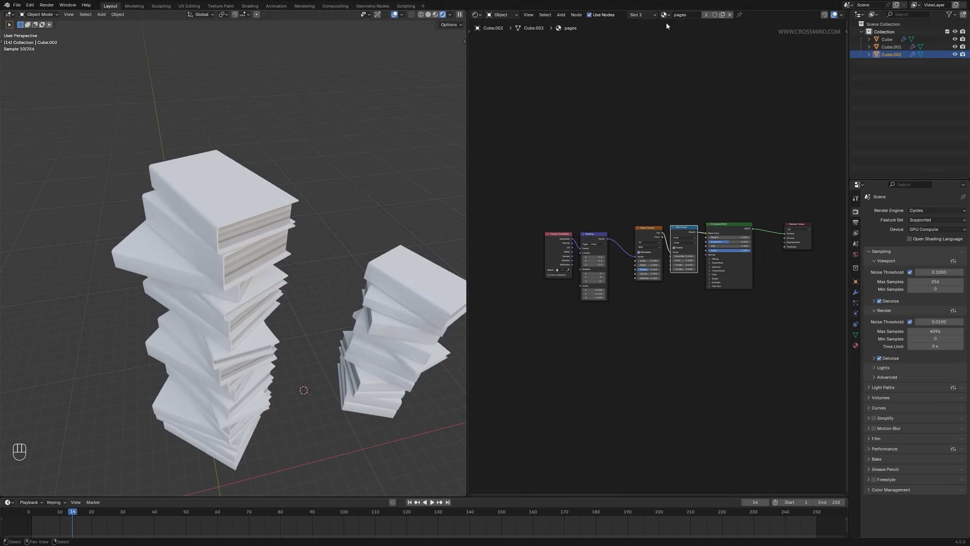
left_click(665, 14)
left_click(678, 26)
scroll(613, 245, "up", 4)
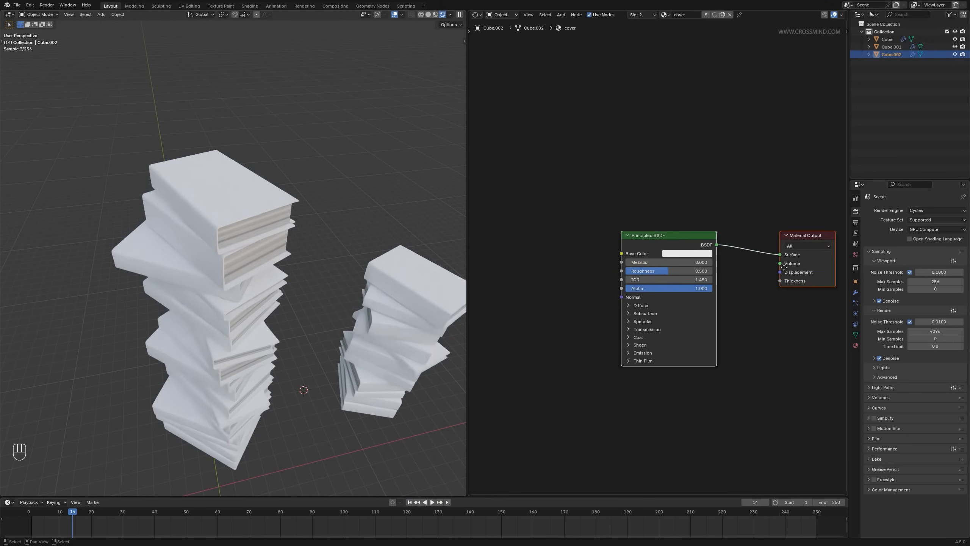
left_click_drag(466, 233, 388, 231)
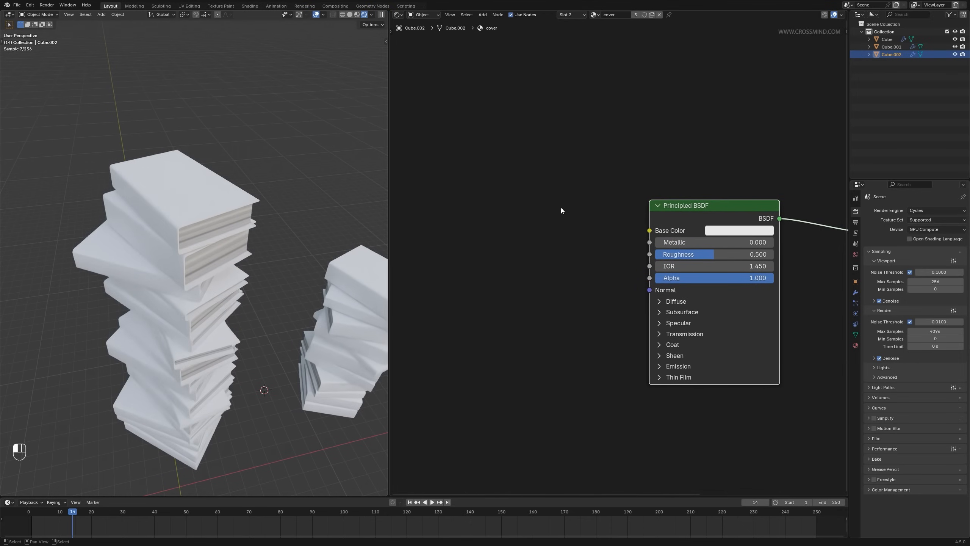
- Add an Image Texture node beside the cover material's Principled BSDF
left_click(537, 244)
key("shift+a")
type("image")
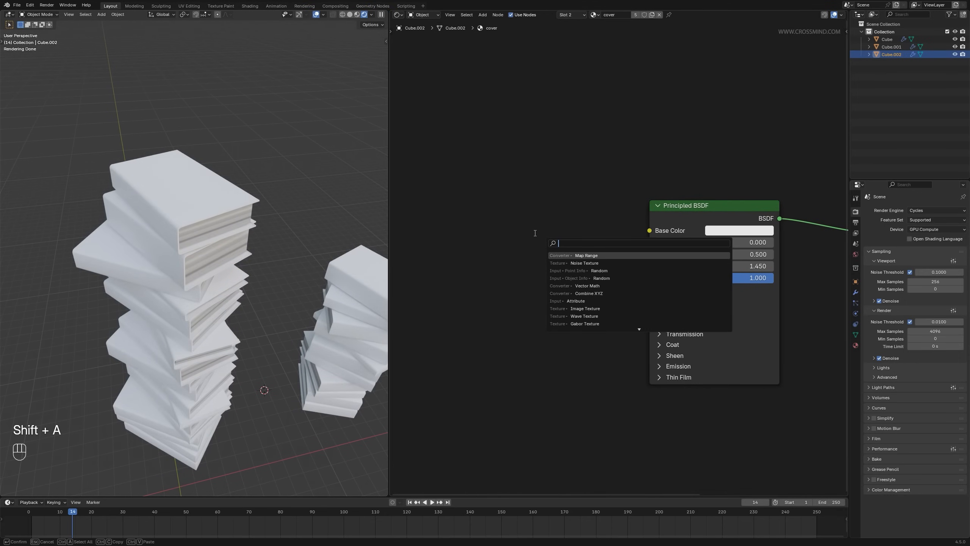
key("Return")
left_click(495, 230)
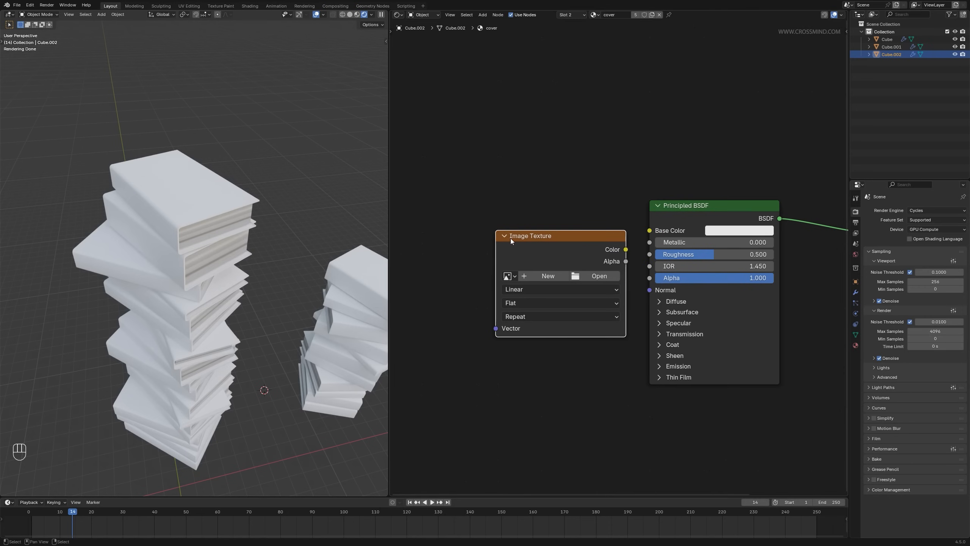
- Switch to the Book Covers folder in File Explorer and examine the cover images and their sequential file numbering
key("alt+Tab")
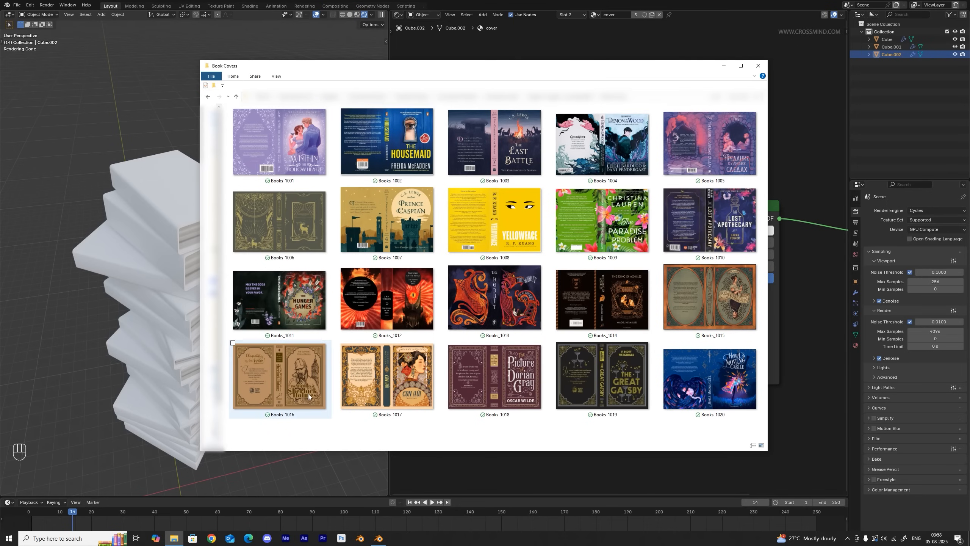
left_click_drag(276, 438, 762, 107)
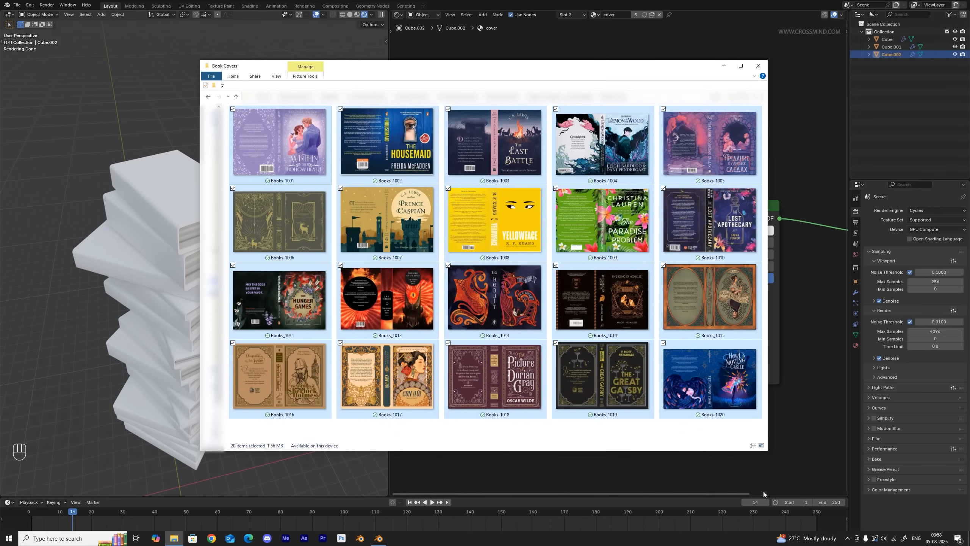
left_click_drag(766, 452, 815, 492)
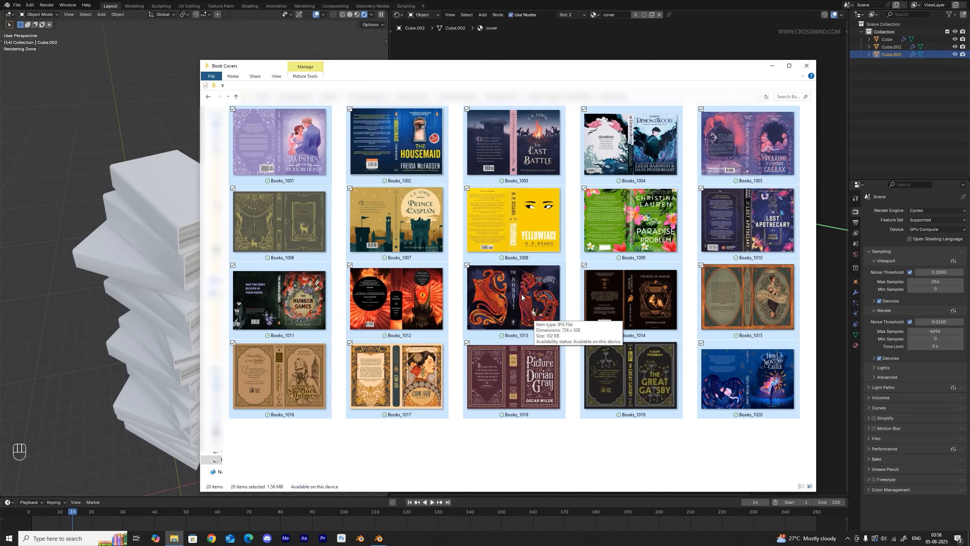
left_click(455, 263)
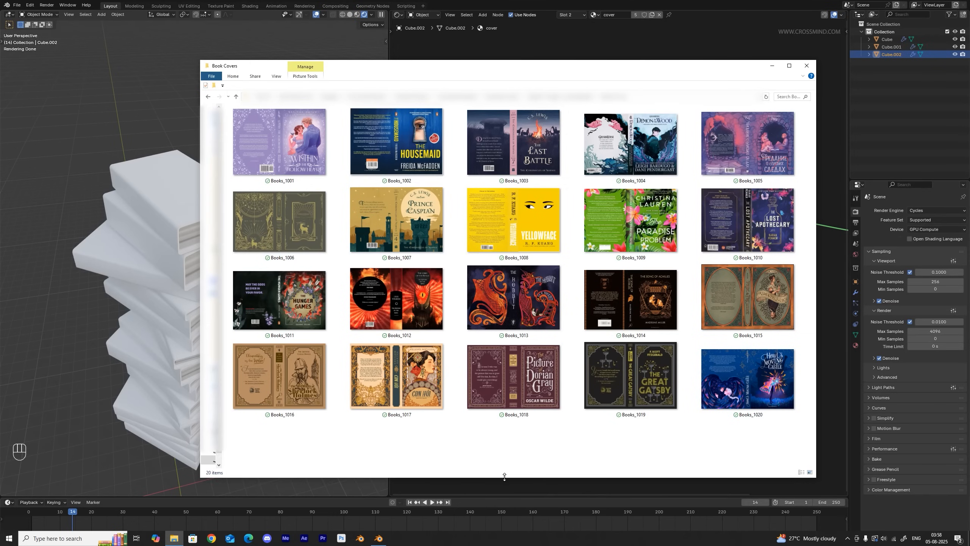
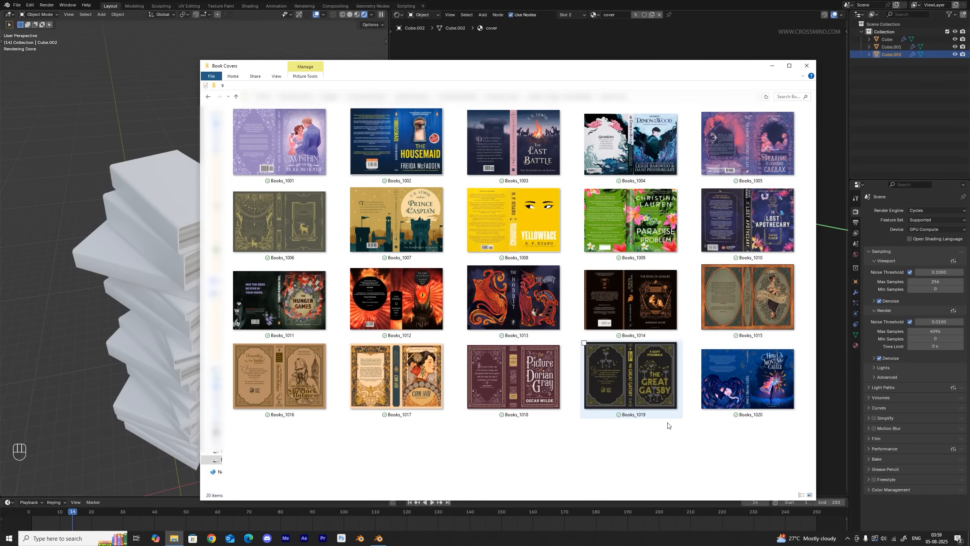
left_click_drag(737, 436, 268, 133)
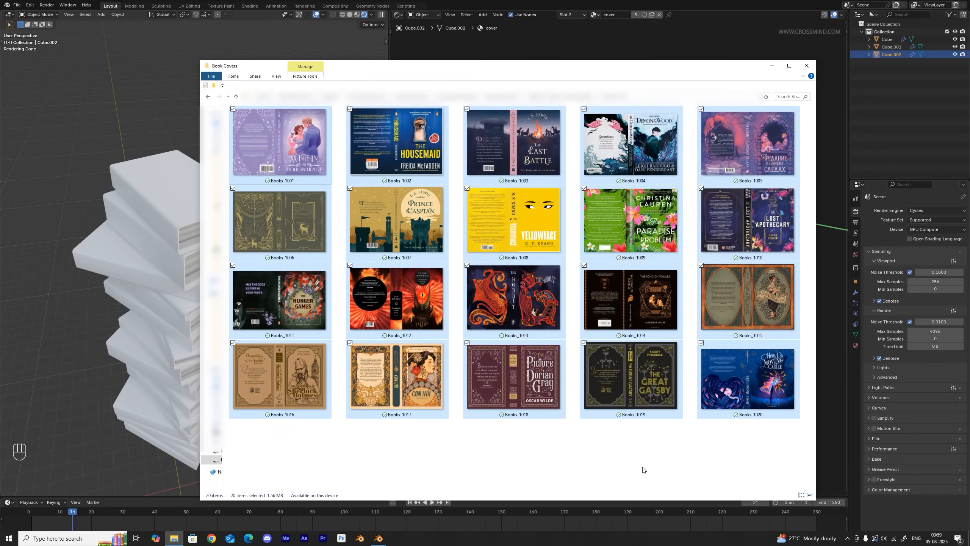
left_click_drag(746, 472, 282, 147)
key("F2")
left_click(600, 443)
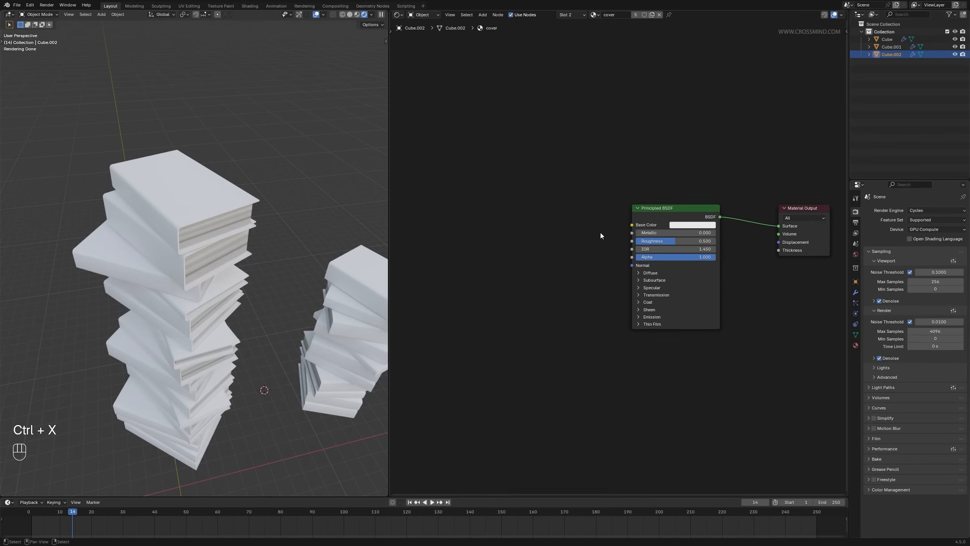
- Add a new Image Texture node in front of the Principled BSDF in the cover material
key("shift+a")
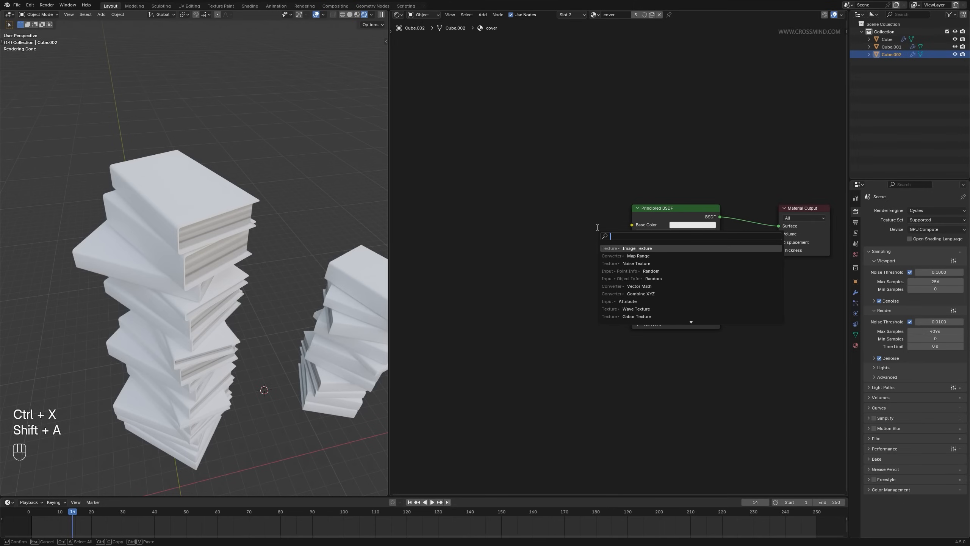
type("ima")
key("Return")
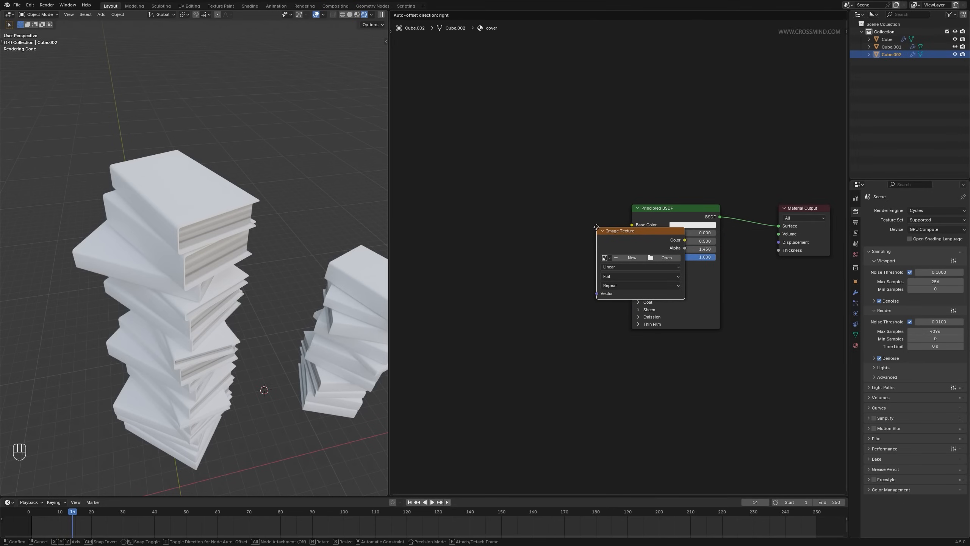
left_click(492, 235)
scroll(496, 286, "up", 2)
- Load Books_1020.jpg from the Book Covers folder into the Image Texture node with Detect UDIMs enabled
left_click(544, 278)
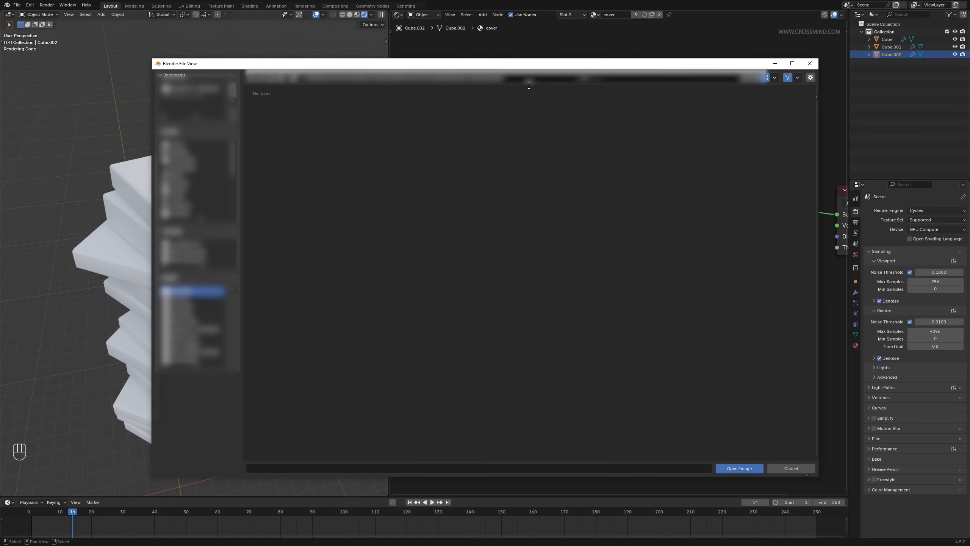
left_click(530, 78)
key("ctrl+v")
key("Return")
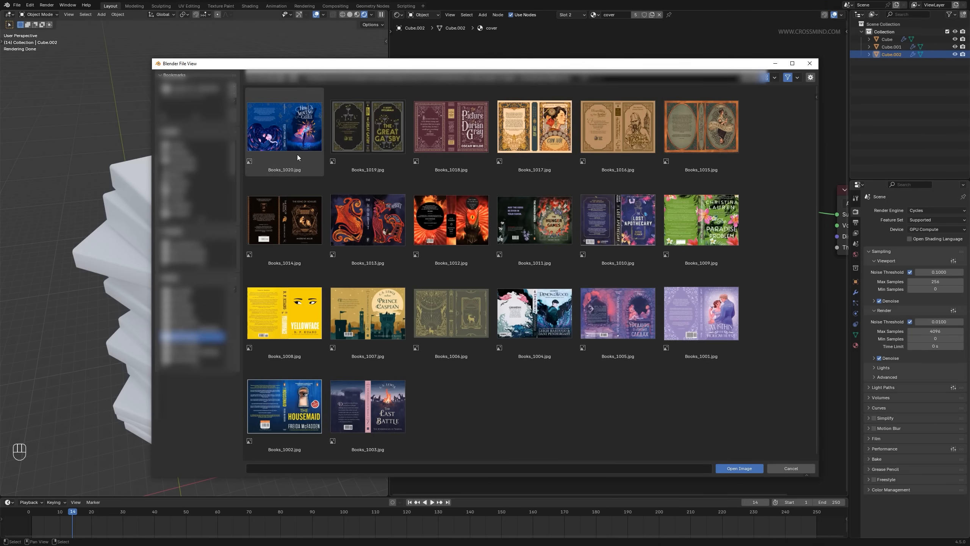
left_click(292, 130)
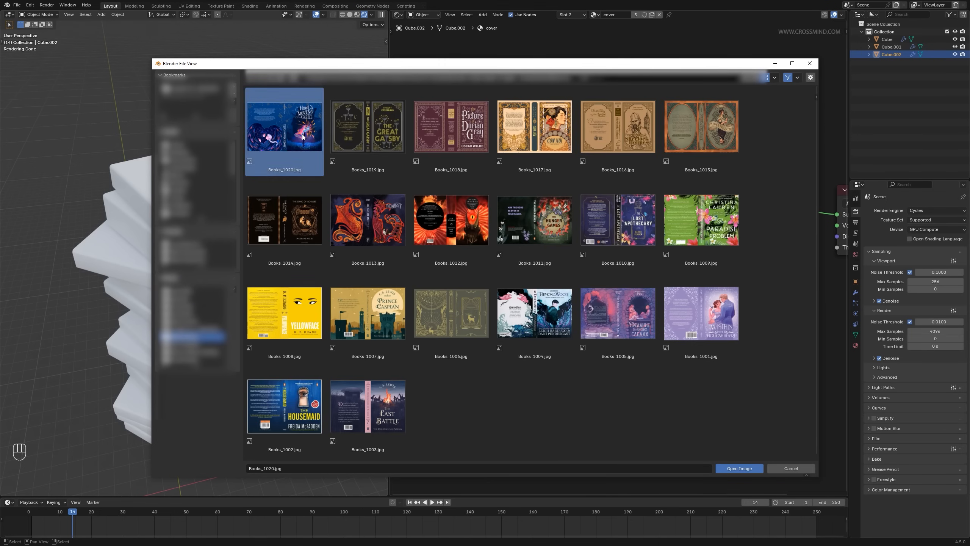
left_click(810, 78)
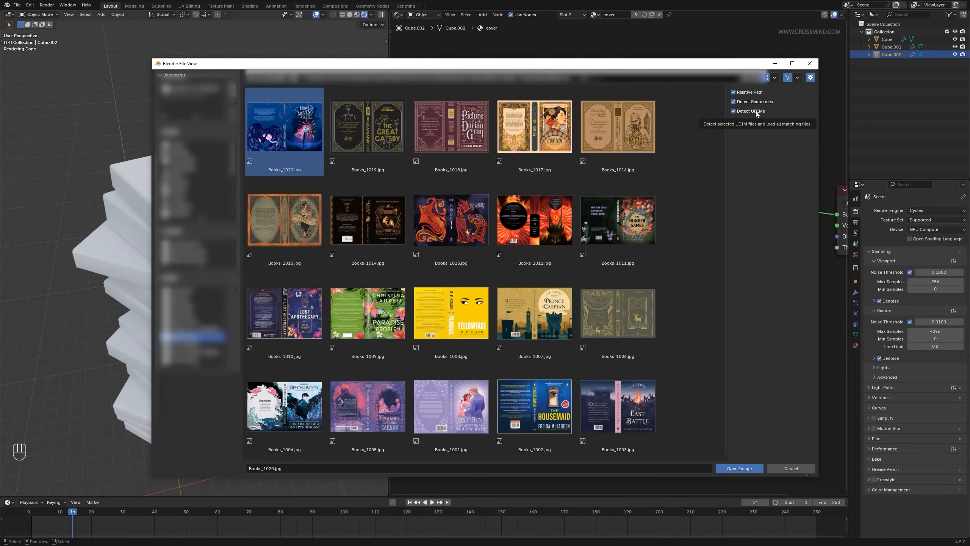
left_click(748, 470)
- Select the Books_<UDIM>.jpg texture node and reposition it in the space before the Principled BSDF
middle_click_drag(607, 366, 656, 349)
left_click_drag(479, 121, 638, 368)
key("g")
left_click(617, 246)
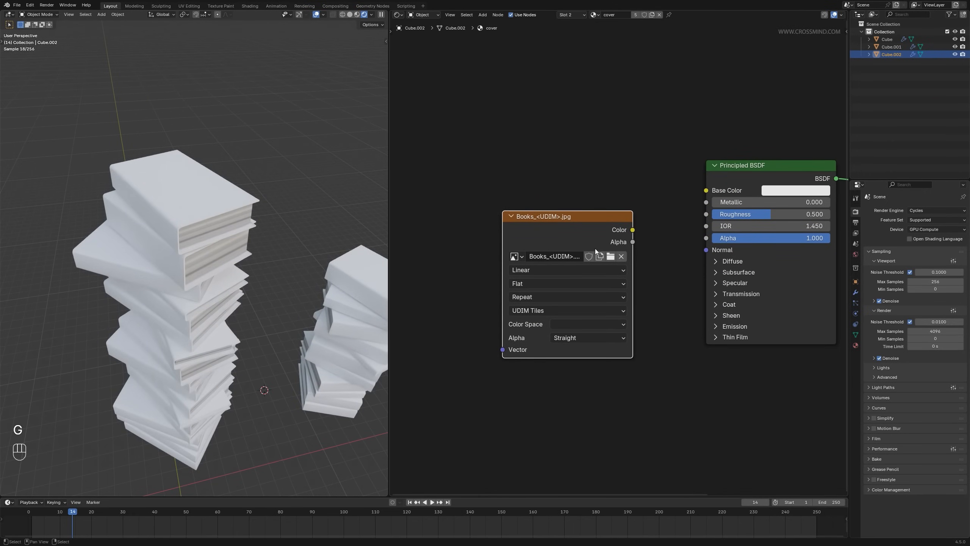
key("g")
left_click(556, 197)
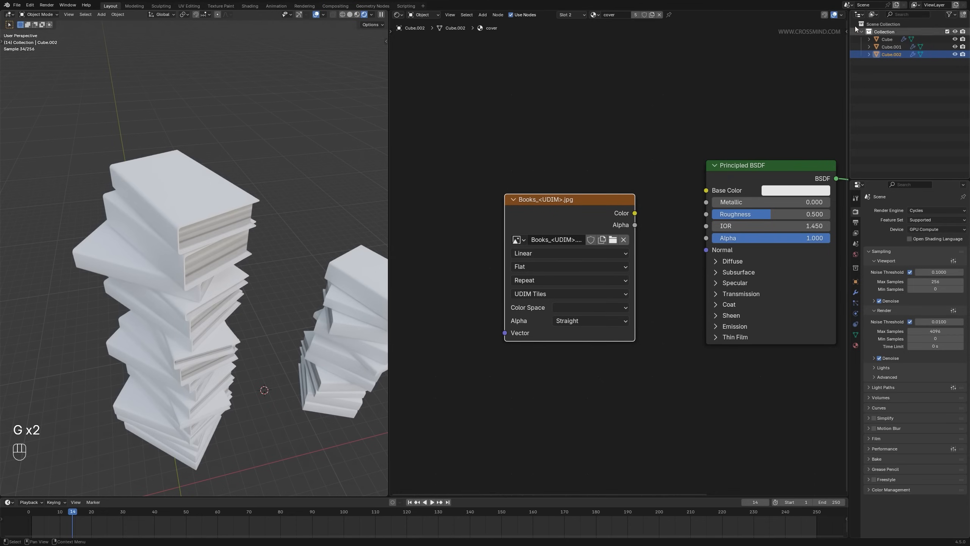
- Split the node editor horizontally and display Books_<UDIM>.jpg in an Image Editor in the upper area
left_click_drag(847, 12, 840, 253)
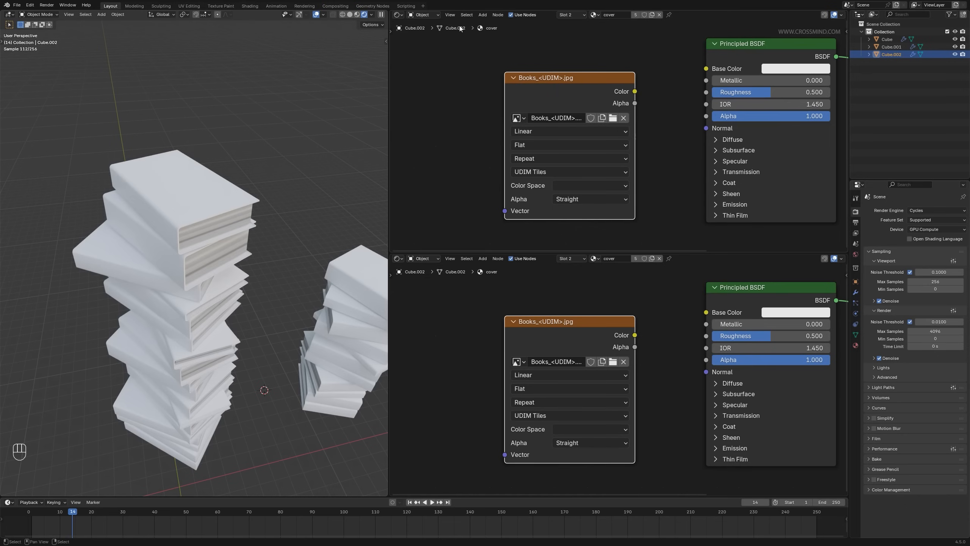
left_click(397, 15)
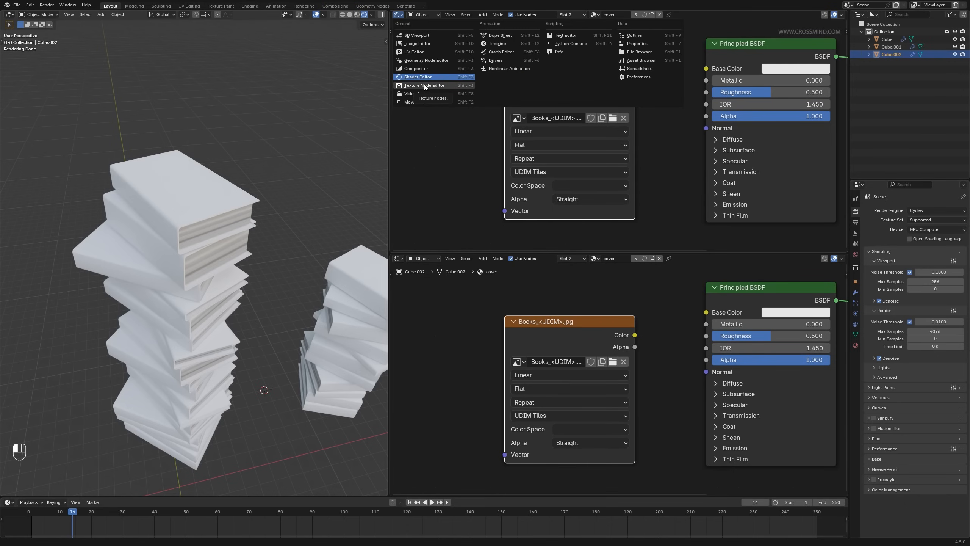
left_click(427, 44)
left_click(586, 14)
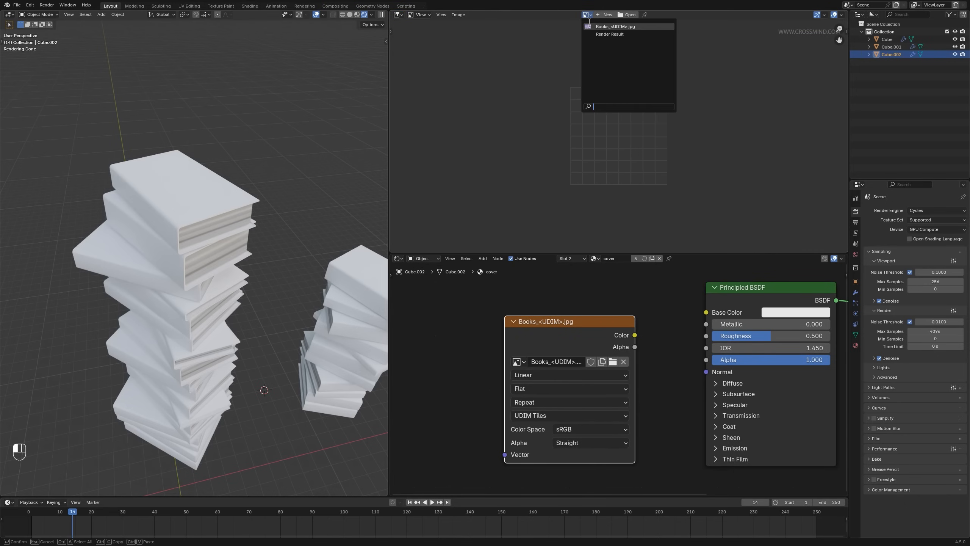
left_click(586, 46)
- Maximize the Image Editor and examine how the book covers are arranged across the UDIM tiles
scroll(632, 164, "down", 6)
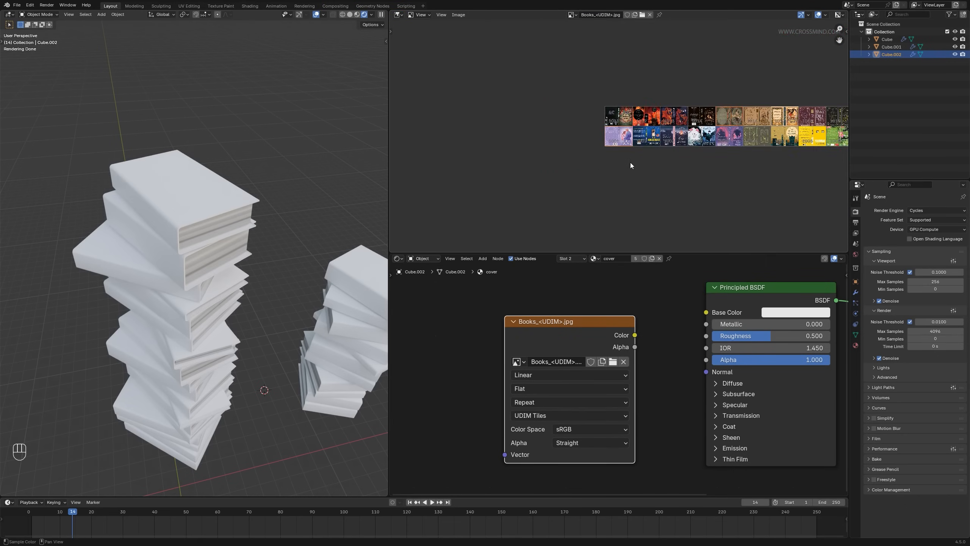
scroll(534, 144, "up", 2)
key("ctrl+space")
scroll(413, 276, "up", 3)
scroll(262, 306, "up", 3)
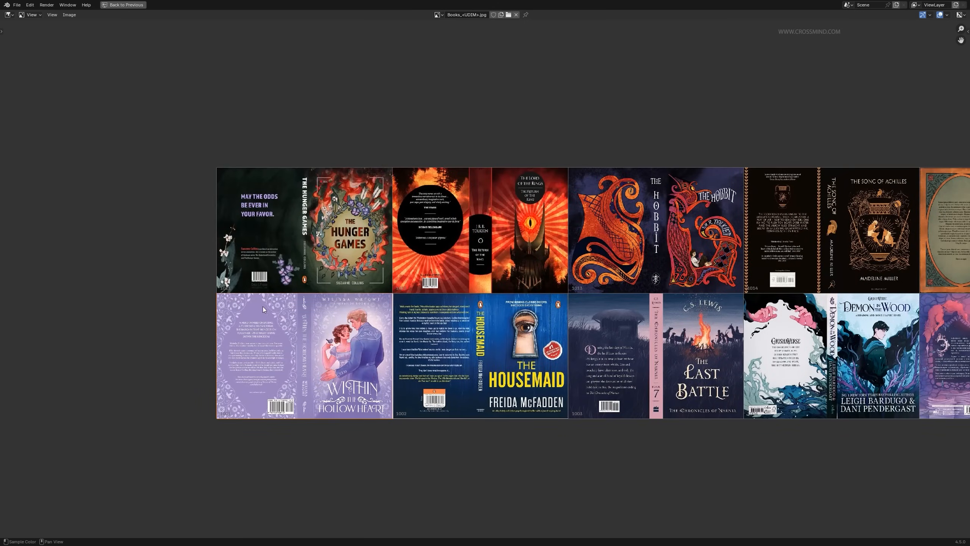
scroll(556, 363, "down", 5)
scroll(335, 340, "up", 3)
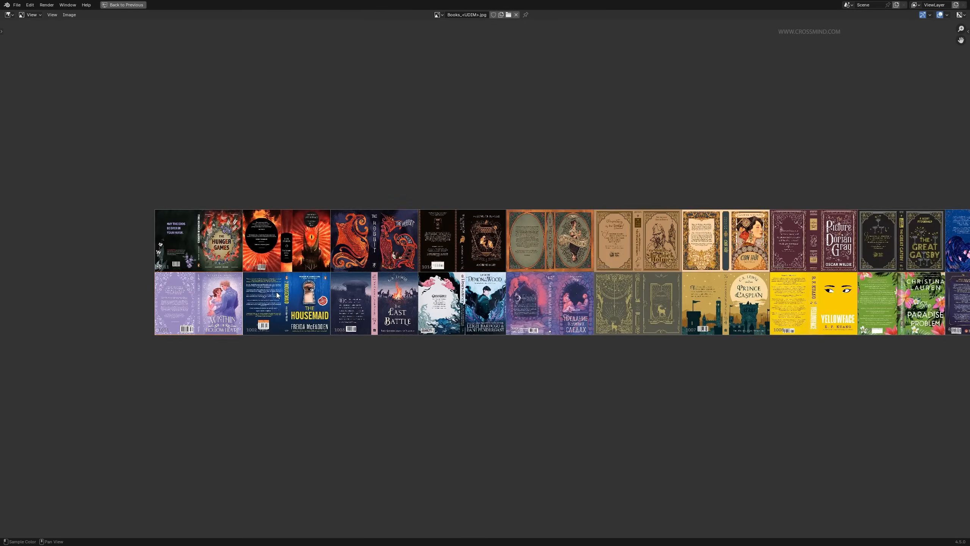
scroll(305, 264, "down", 1)
middle_click_drag(432, 249, 306, 248)
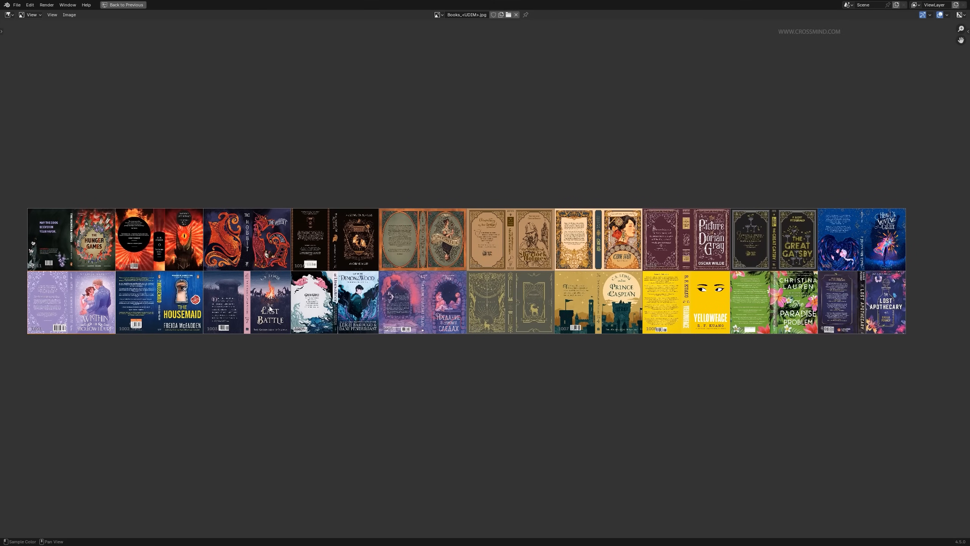
middle_click_drag(205, 280, 275, 304)
- Restore the split layout and connect the image texture's Color output to the Principled BSDF's Base Color
key("ctrl+space")
left_click_drag(632, 355, 689, 338)
scroll(681, 343, "left", 3, "ctrl")
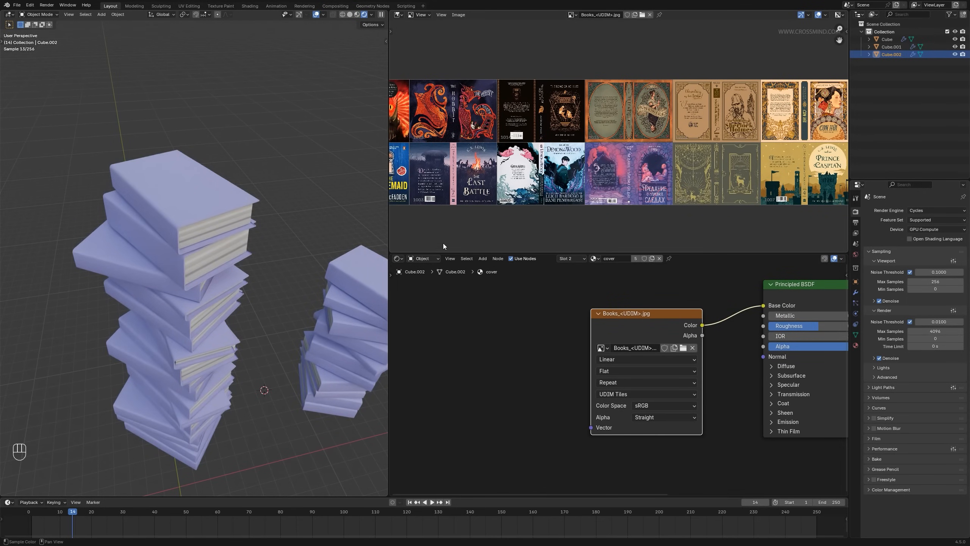
- Switch the lower shader area to the Geometry Node Editor and collapse the Image Editor above it
left_click_drag(444, 254, 481, 117)
left_click(397, 121)
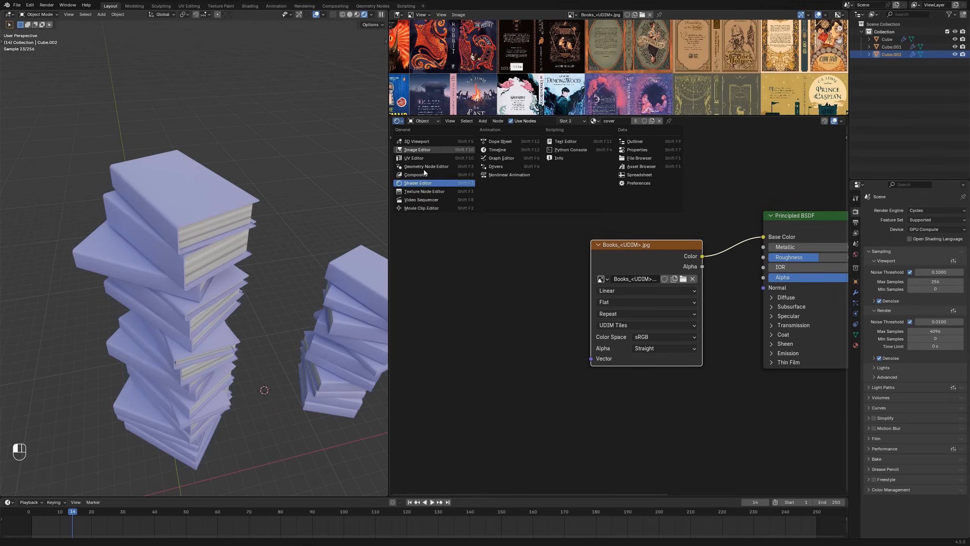
left_click(441, 167)
left_click_drag(681, 114, 680, 19)
- Add a Store Named Attribute node and insert it between the cover Set Material node and Join Geometry
scroll(632, 275, "down", 6)
middle_click_drag(659, 264, 743, 192)
scroll(660, 261, "up", 2)
key("shift+a")
left_click(660, 261)
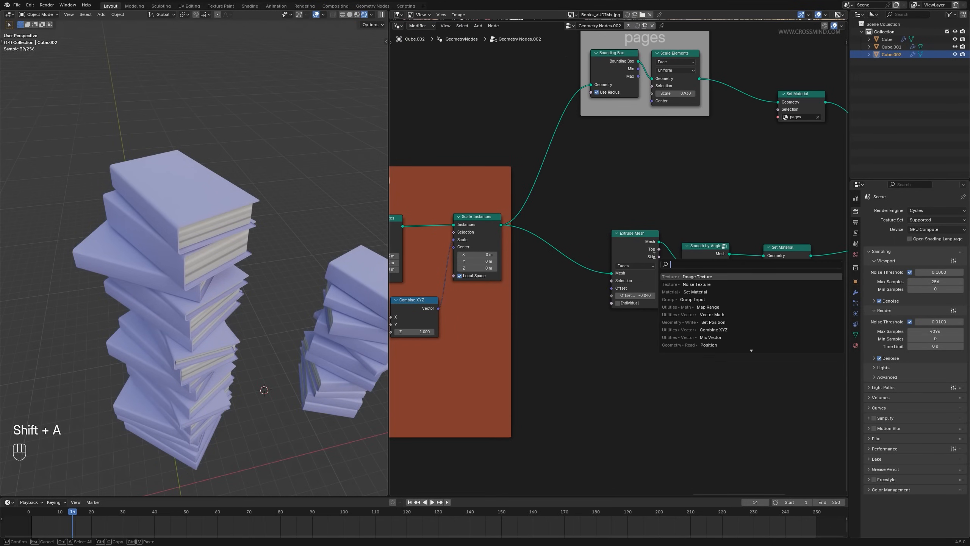
type("store")
key("Return")
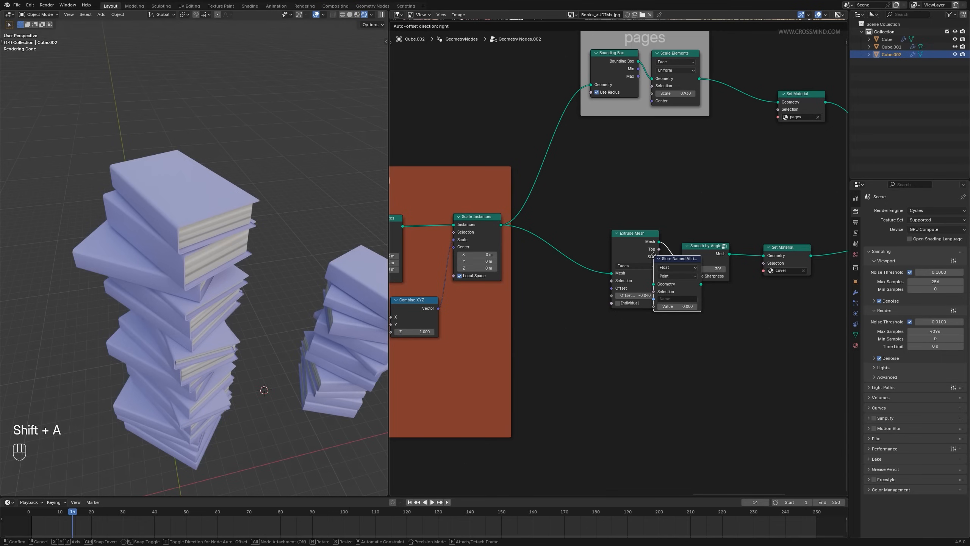
left_click(703, 310)
middle_click_drag(695, 322, 535, 300)
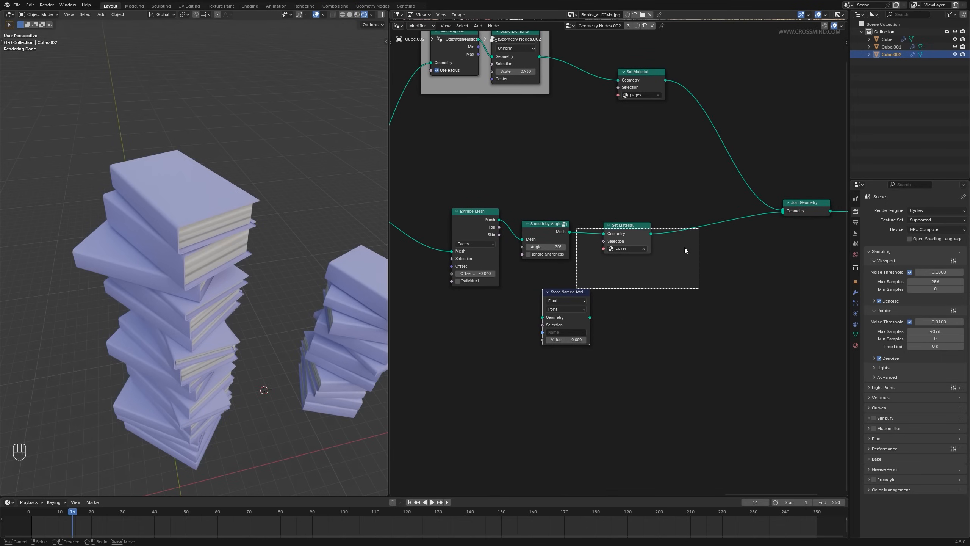
left_click_drag(579, 329, 725, 259)
- Add a UV Unwrap node and connect its UV output to the Store Named Attribute's Value
scroll(661, 298, "up", 2)
key("shift+a")
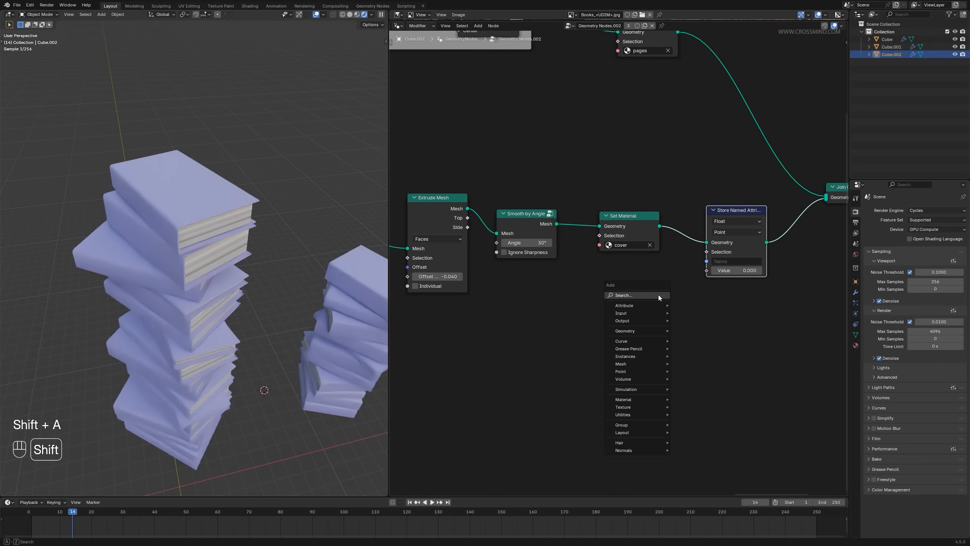
type("uv")
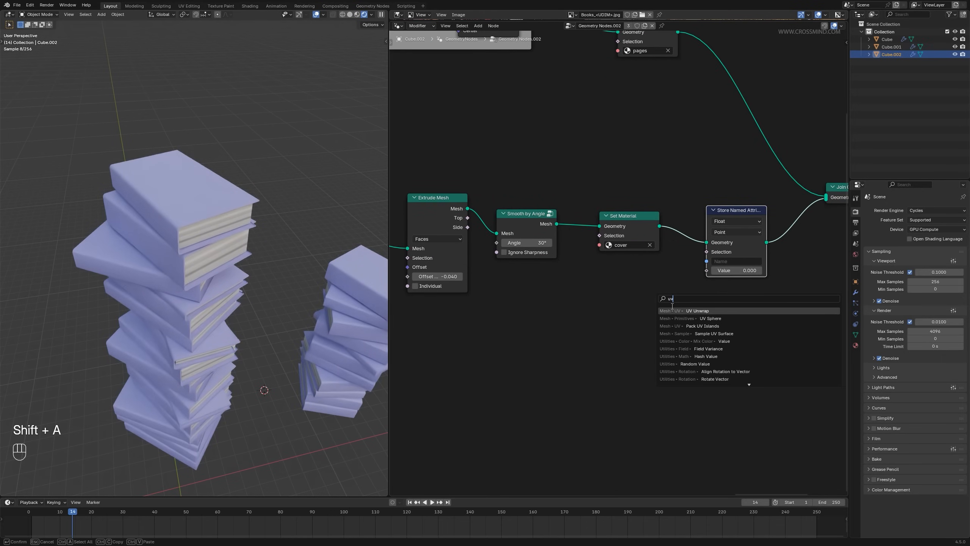
key("Return")
left_click(686, 324)
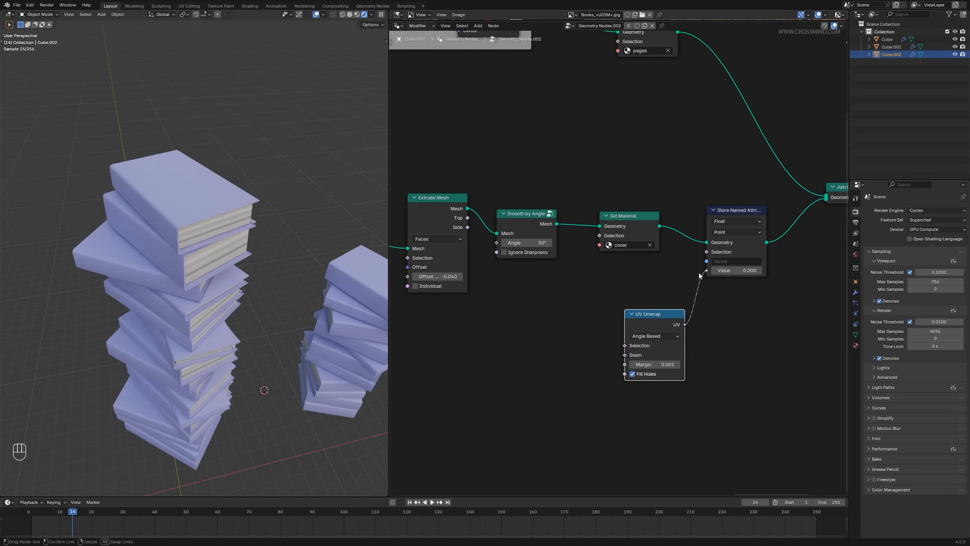
left_click_drag(699, 273, 698, 272)
- Set the Store Named Attribute node's data type to 2D Vector and its domain to Face Corner
left_click(734, 231)
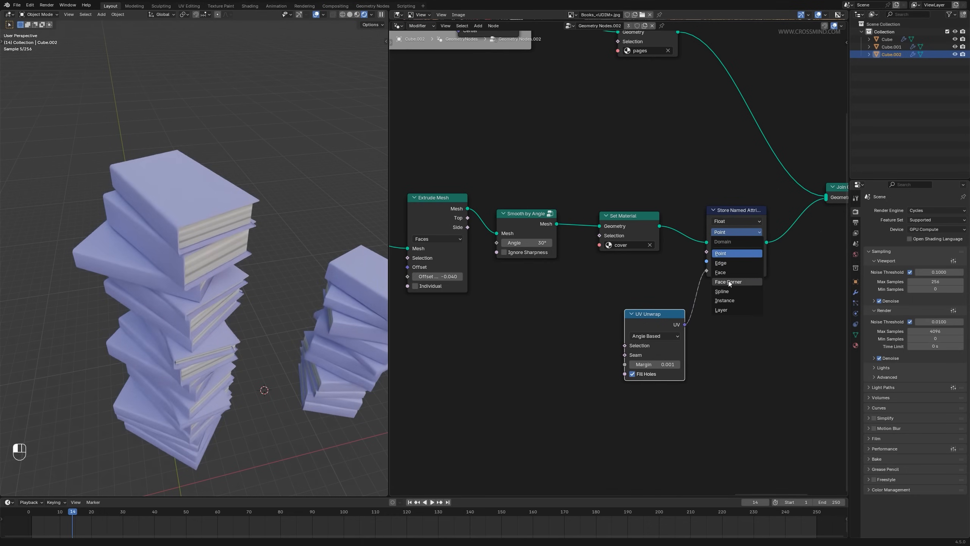
left_click(734, 221)
left_click(729, 297)
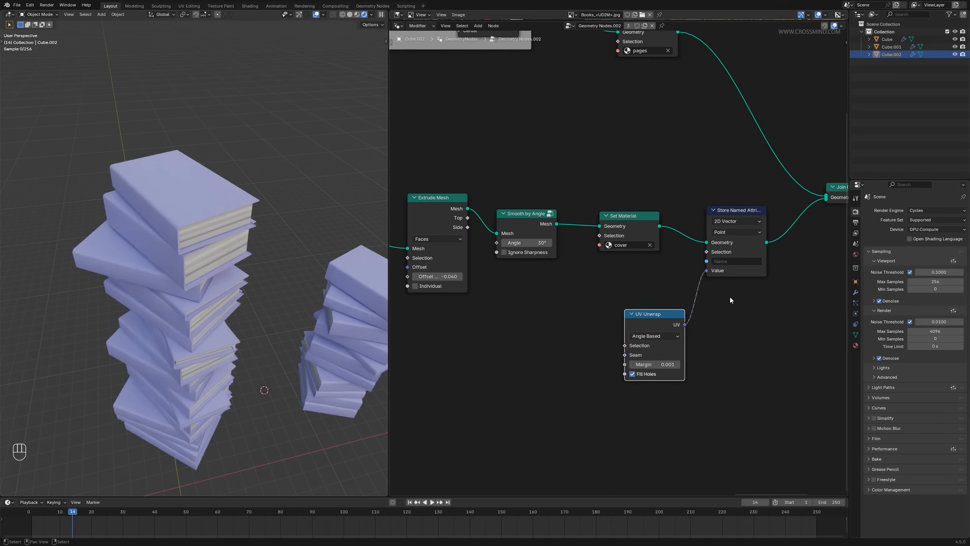
scroll(611, 329, "up", 1)
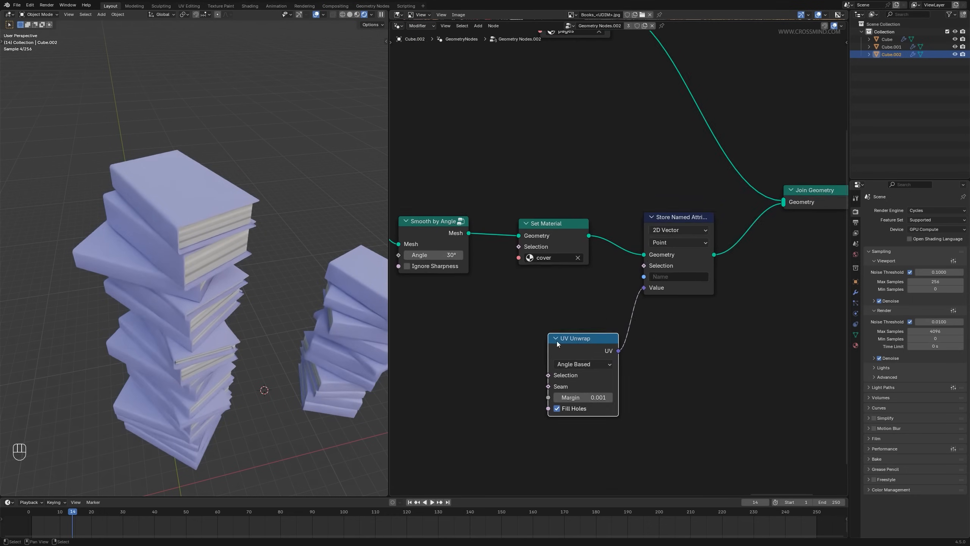
left_click(668, 242)
left_click(667, 300)
- Name the stored attribute UVMap
scroll(672, 268, "up", 1)
left_click(683, 279)
type("U")
key("BackSpace")
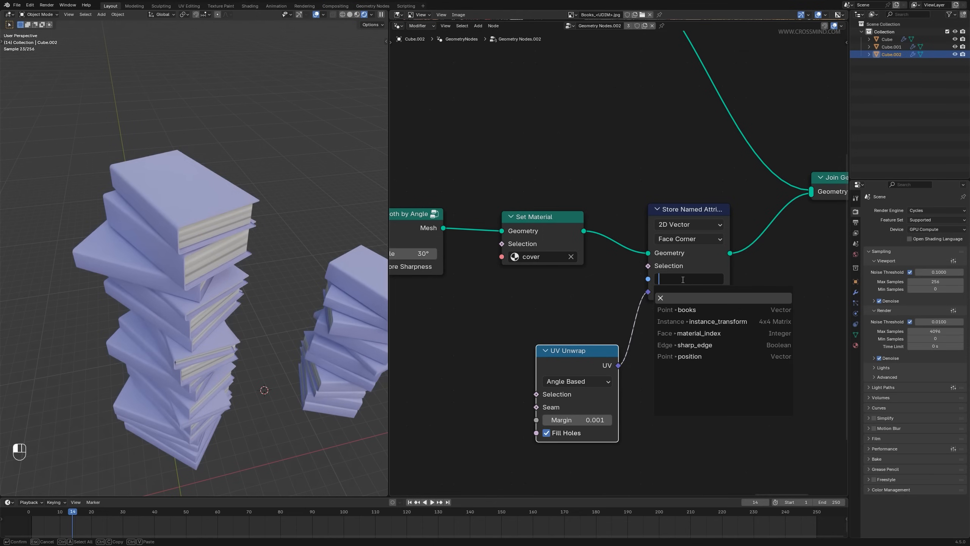
type("UV")
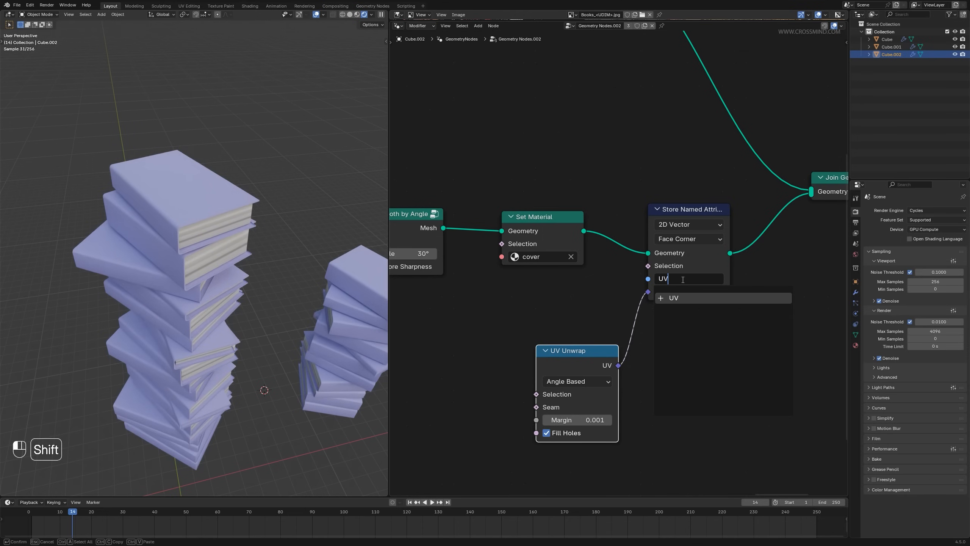
type("Map")
key("Return")
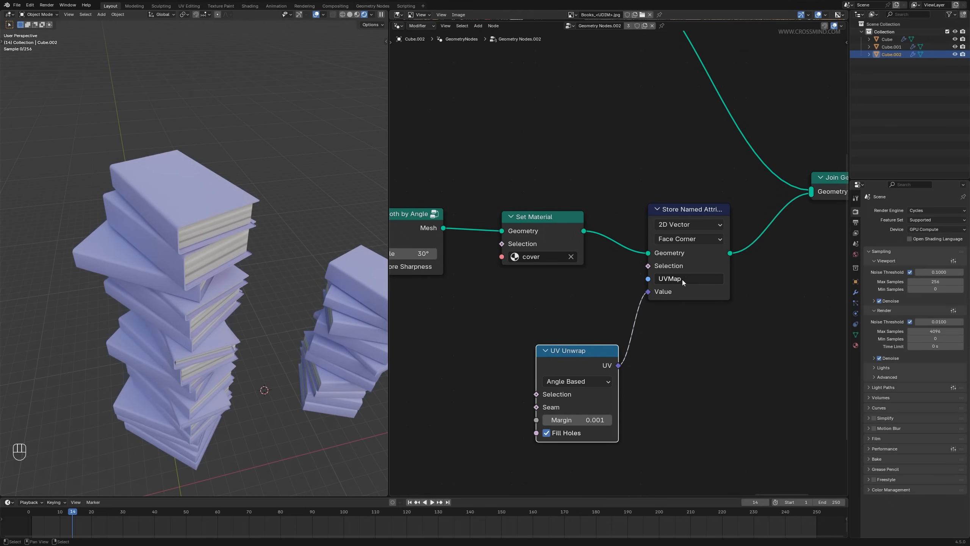
- Check the unwrapped covers on the book stack and move the UV Unwrap node closer to Store Named Attribute
middle_click_drag(214, 344, 164, 328)
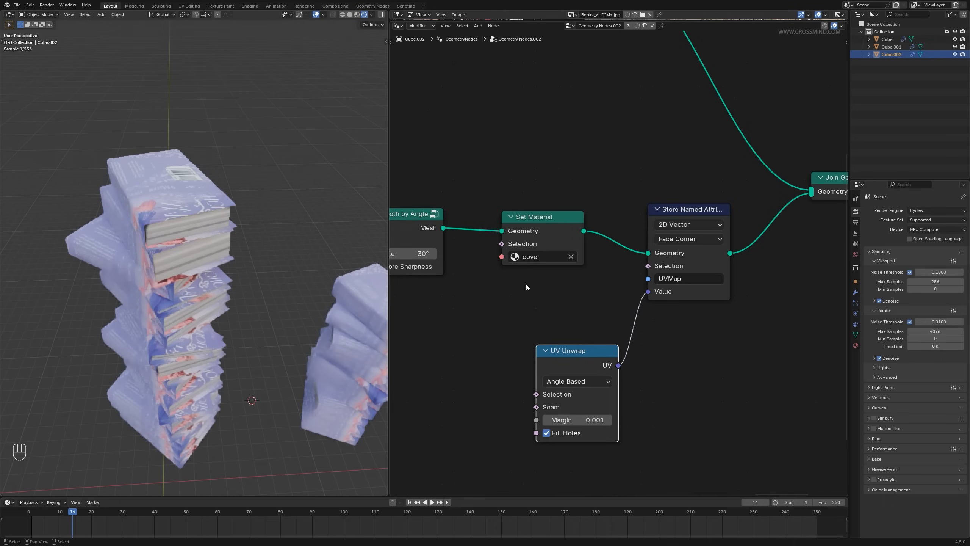
key("g")
left_click(591, 345)
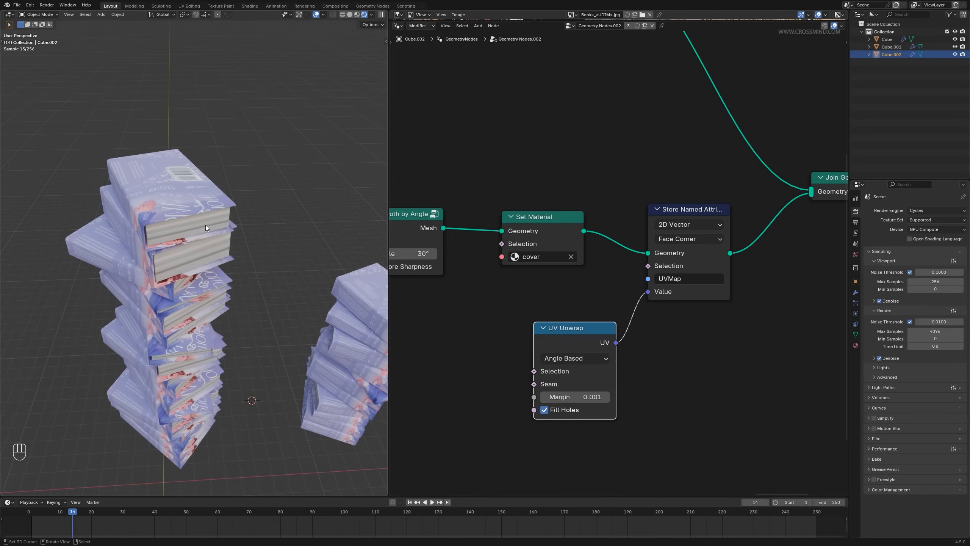
- Select all book stacks, maximize the 3D viewport in wireframe, and move the stacks aside to clear the area
middle_click_drag(183, 247, 496, 75)
scroll(262, 236, "down", 3)
middle_click_drag(263, 237, 273, 236)
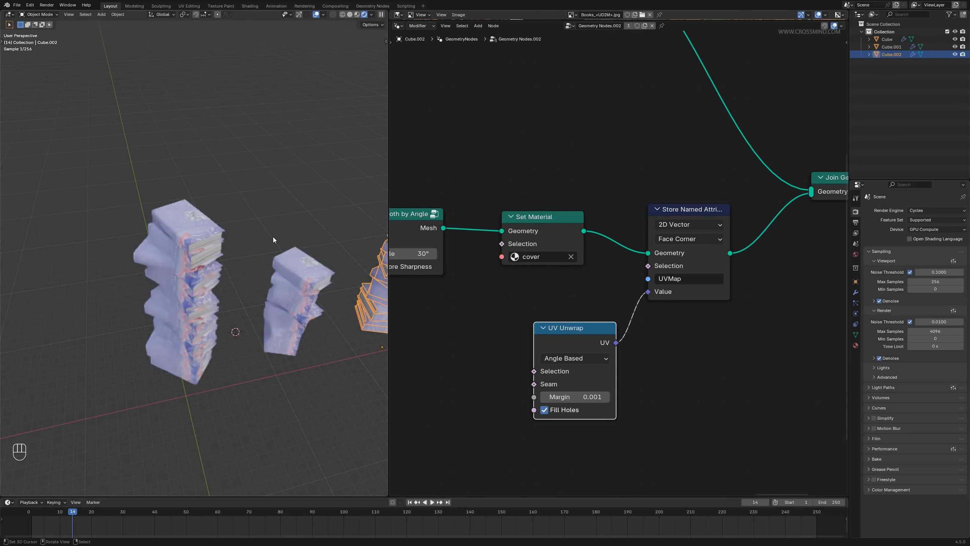
key("a")
key("ctrl+alt+space")
key("shift+z")
key("g")
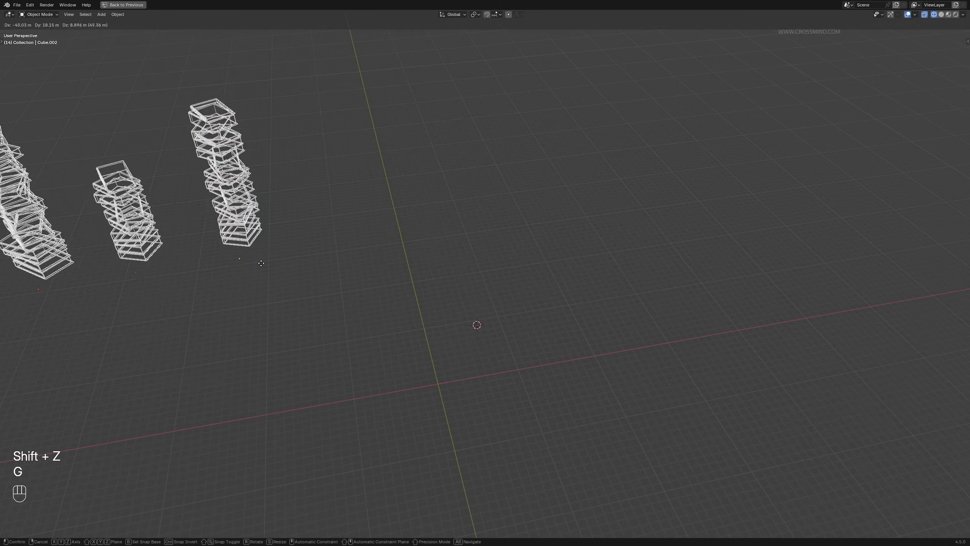
left_click(620, 382)
- Annotate the UDIM tile numbers 1 to 10 in a row along the X axis
middle_click_drag(619, 382, 430, 331, "shift")
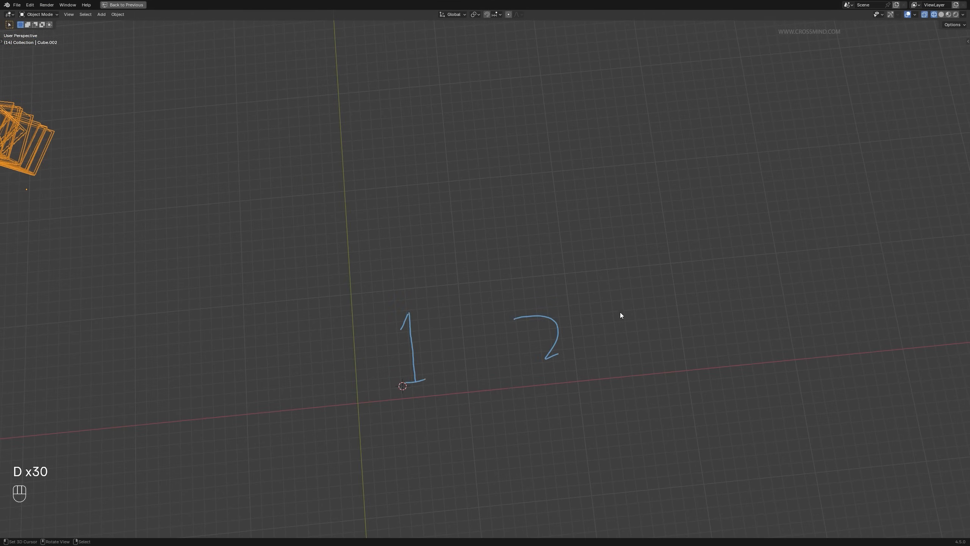
mouse_move(816, 326)
middle_mouse_down("shift")
mouse_move(737, 316)
mouse_move(686, 282)
middle_mouse_up("shift")
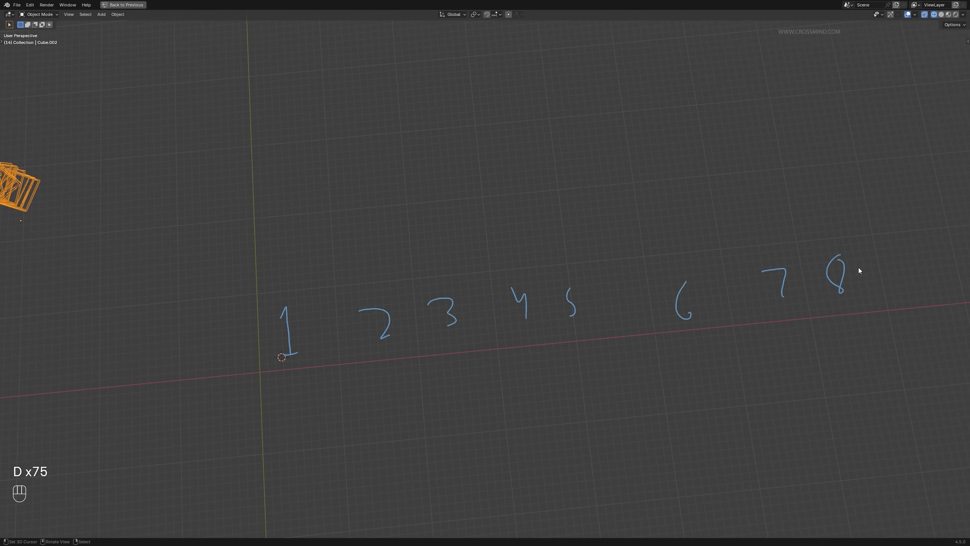
middle_click_drag(913, 296, 847, 272, "shift")
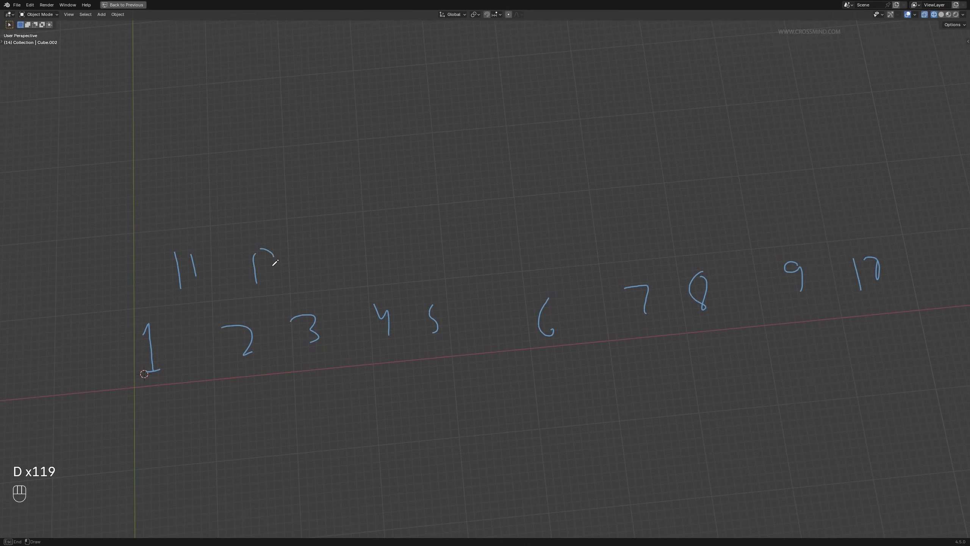
- Annotate the UDIM tile numbers 11 to 20 in a second row above the first one
left_click_drag(410, 232, 426, 260)
middle_click_drag(235, 336, 294, 331, "shift")
left_click_drag(515, 228, 520, 265)
left_click_drag(539, 220, 538, 253)
left_click_drag(601, 205, 611, 239)
left_click_drag(629, 218, 626, 237)
middle_click_drag(664, 210, 551, 239, "shift")
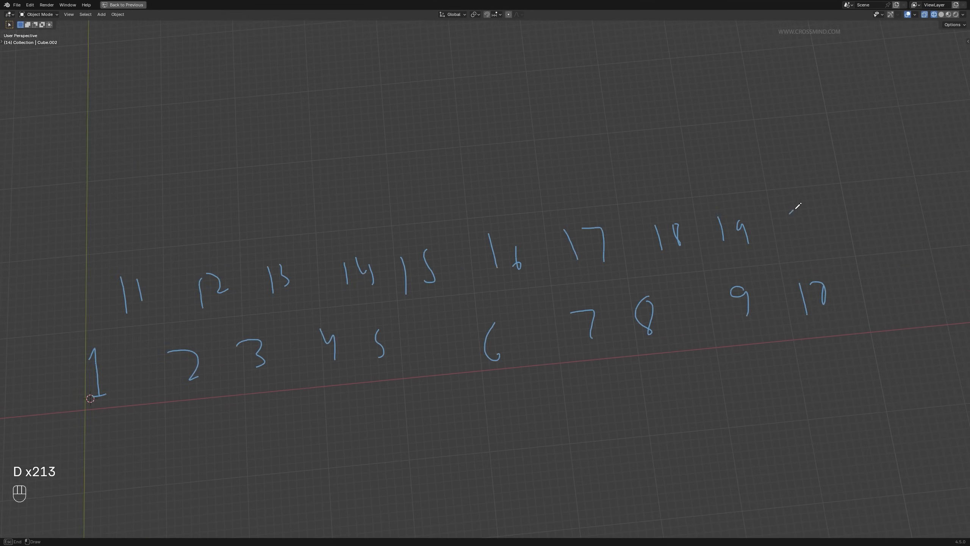
left_click_drag(790, 213, 803, 244)
left_click_drag(810, 218, 812, 221)
- Outline tile 1 with a hand-drawn square starting at the world origin
scroll(420, 325, "down", 1)
middle_click_drag(244, 349, 492, 324, "shift")
scroll(390, 354, "up", 3)
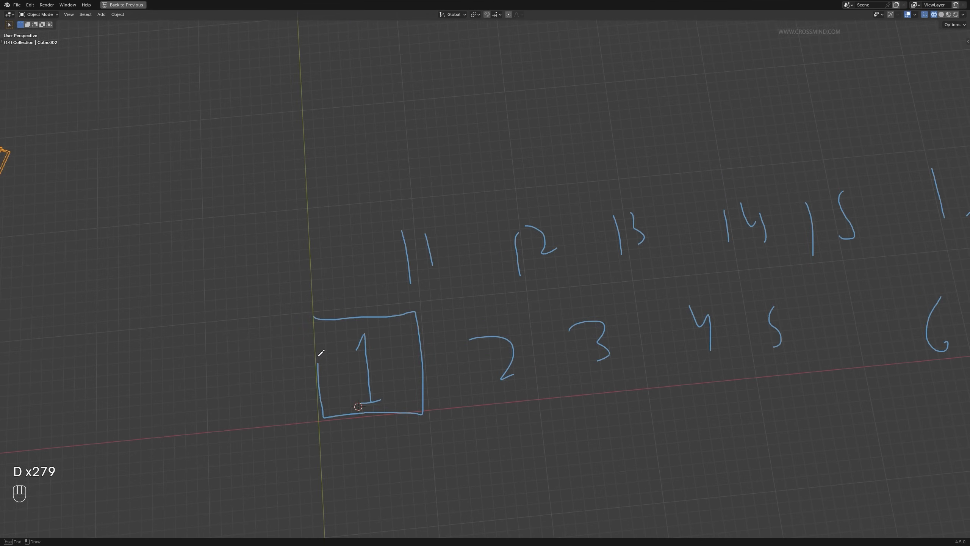
scroll(365, 343, "down", 2)
scroll(367, 324, "up", 2)
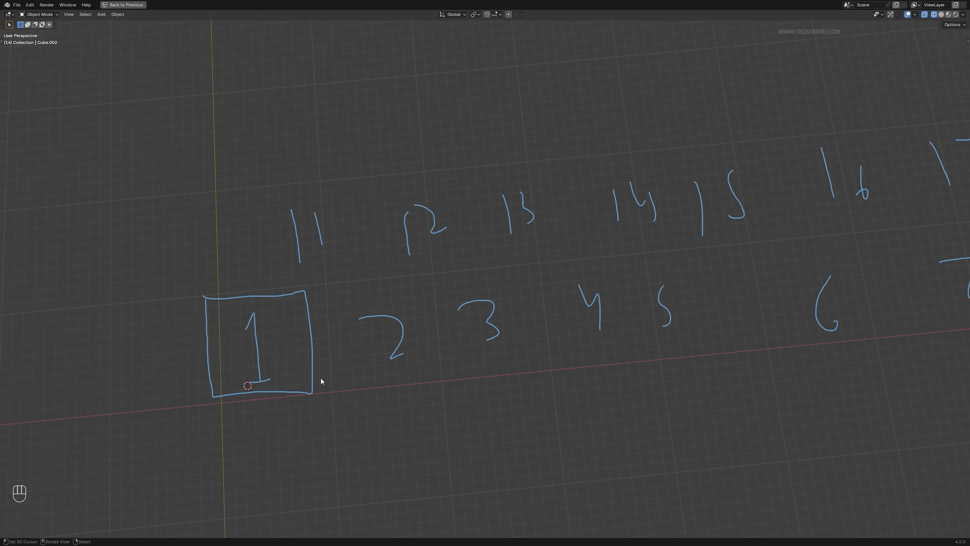
scroll(296, 330, "down", 2)
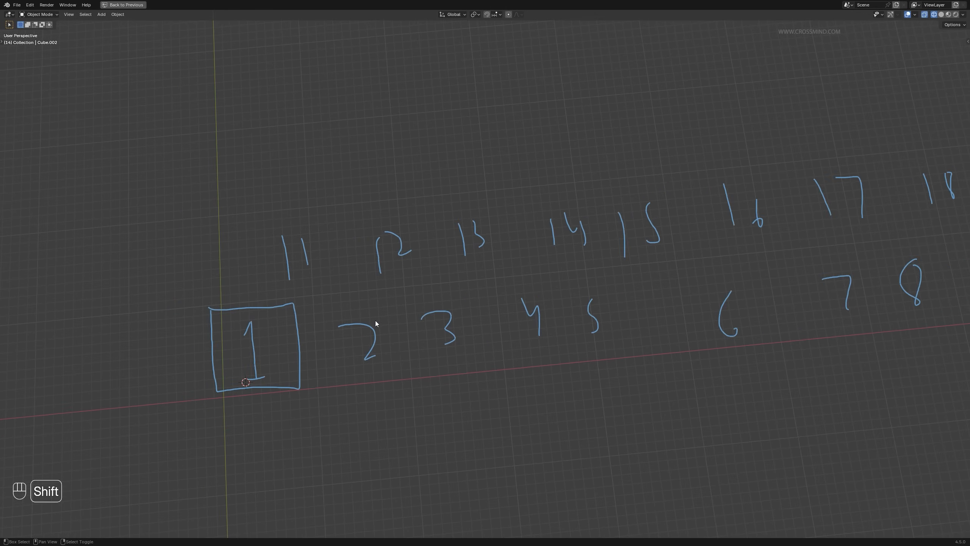
- Outline tiles 14 and 7 with annotation squares as examples, and undo both outlines
middle_click_drag(375, 325, 463, 305, "shift")
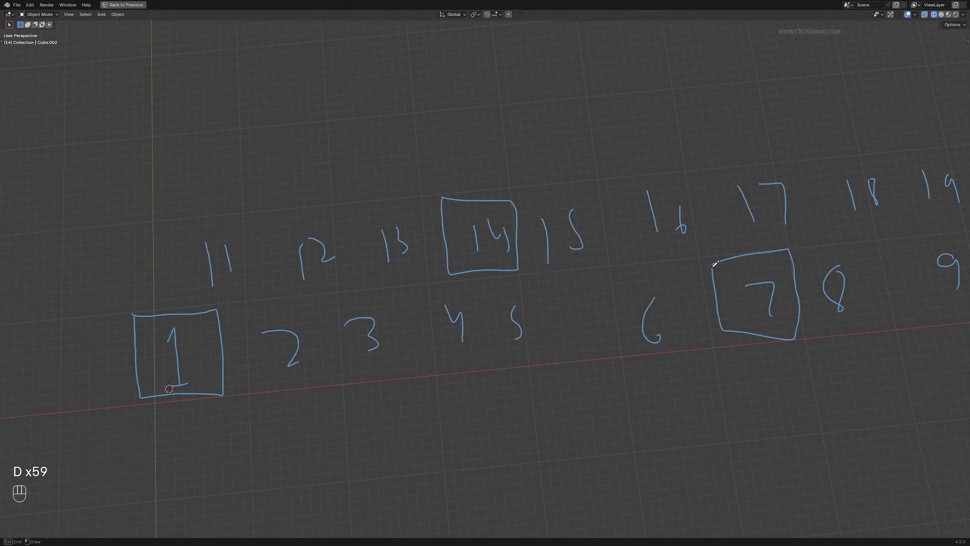
left_click_drag(713, 266, 714, 263)
scroll(789, 264, "down", 2)
middle_click_drag(790, 264, 697, 271, "shift")
key("ctrl+z")
key("ctrl+z")
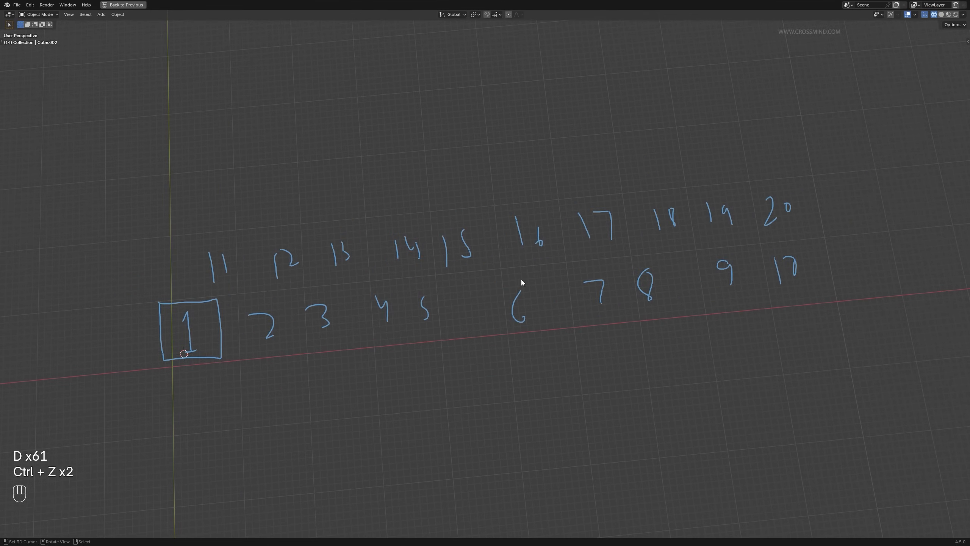
- Restore the split layout from the maximized viewport and show the book stacks in solid shading
scroll(521, 283, "down", 1)
middle_click_drag(521, 282, 602, 268, "shift")
middle_click_drag(255, 271, 697, 366, "shift")
scroll(697, 366, "up", 1)
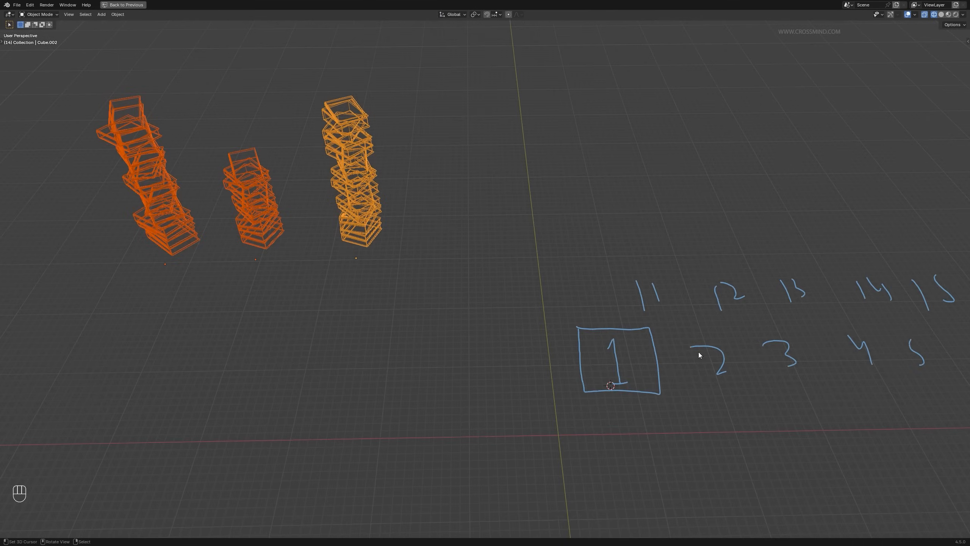
scroll(703, 343, "down", 3)
key("ctrl+space")
middle_click_drag(226, 288, 259, 312)
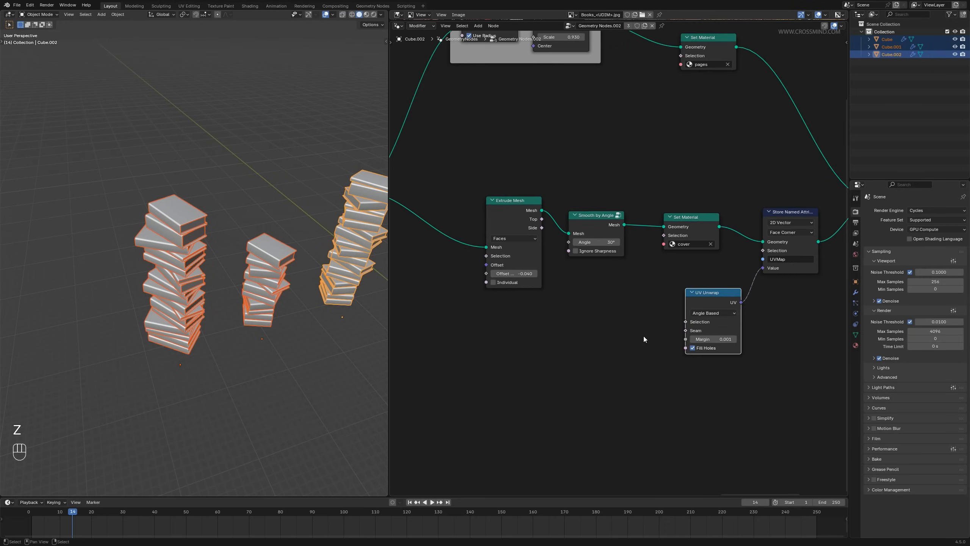
scroll(634, 267, "down", 1)
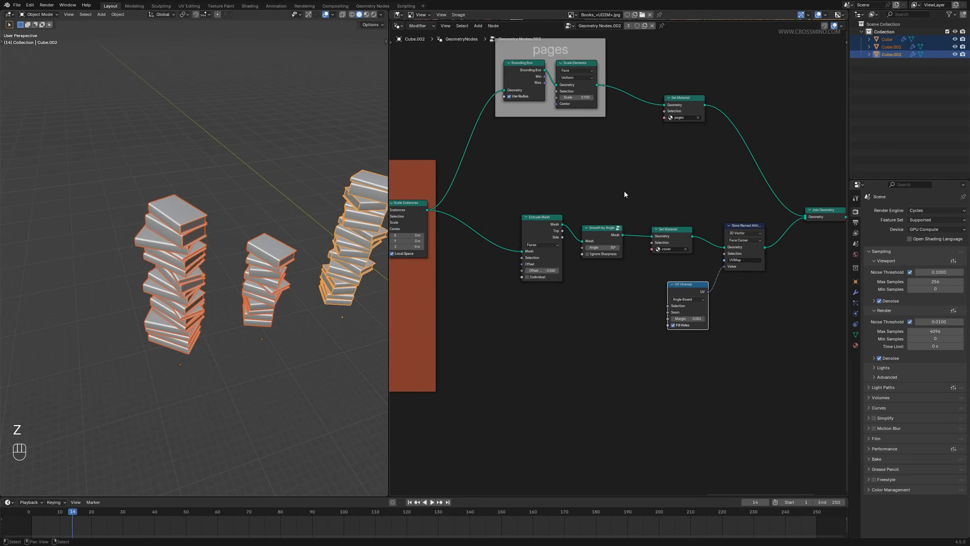
- Switch from the geometry nodes to the cover material's shader nodes and add Texture Coordinate and Mapping nodes to the UDIM image texture
left_click(398, 26)
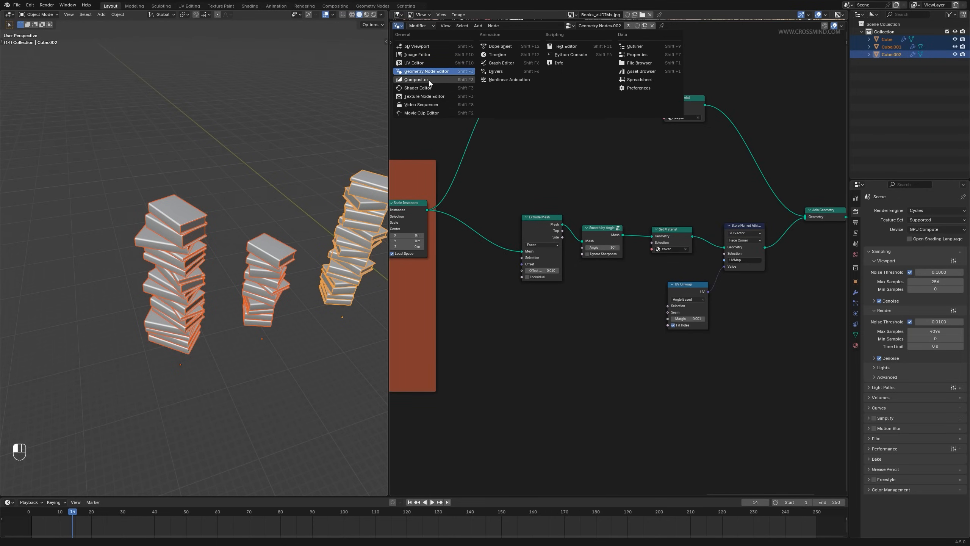
left_click(429, 87)
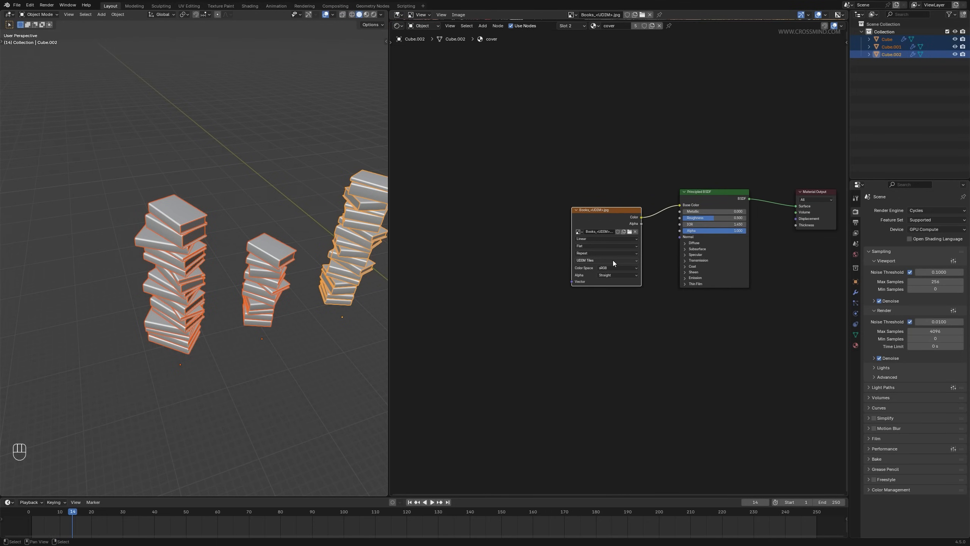
key("ctrl+t")
scroll(551, 308, "up", 2)
scroll(552, 308, "up", 2)
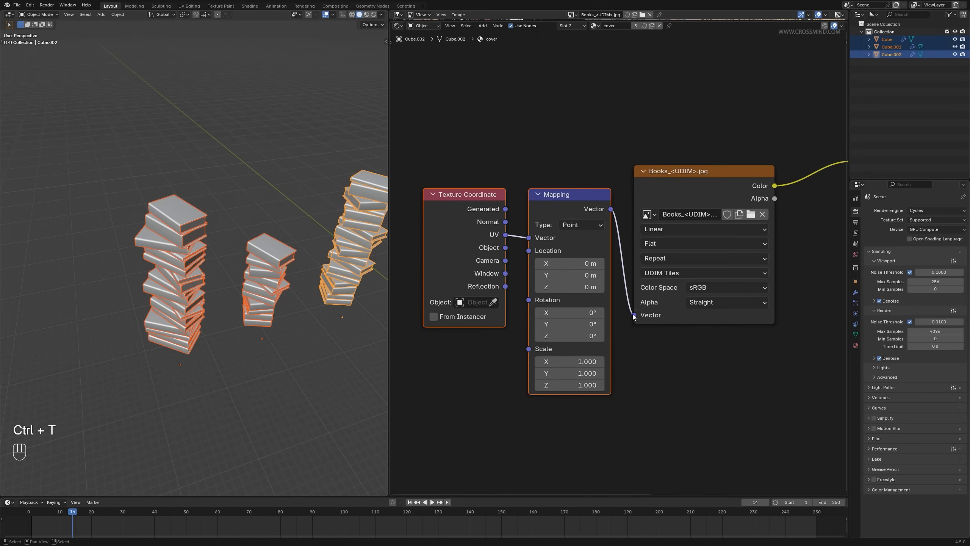
scroll(478, 182, "up", 1)
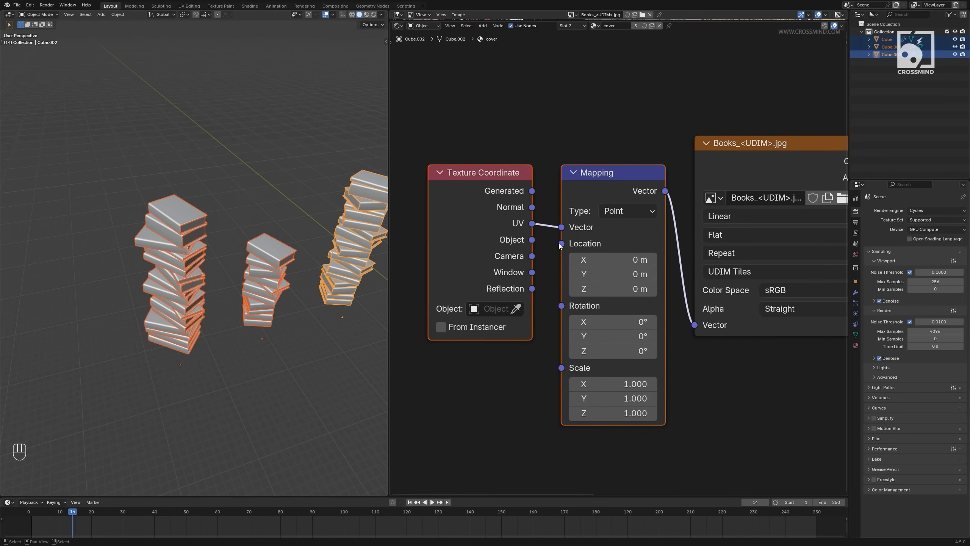
key("g")
key("shift+a")
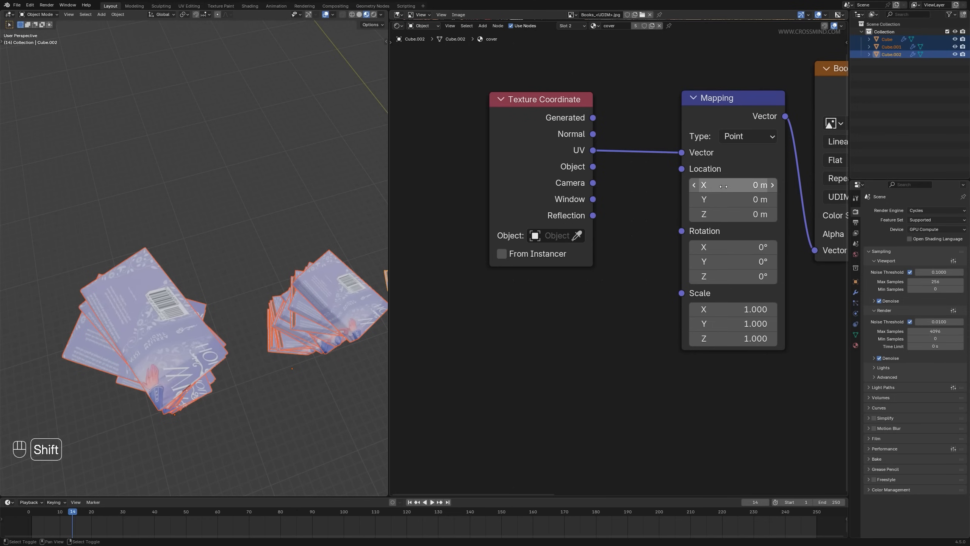
- Try different X location and rotation values on the Mapping node to see how the covers shift
left_click_drag(733, 185, 907, 185, "shift")
key("Escape")
middle_click_drag(213, 336, 237, 357)
left_click_drag(733, 261, 762, 276)
key("Escape")
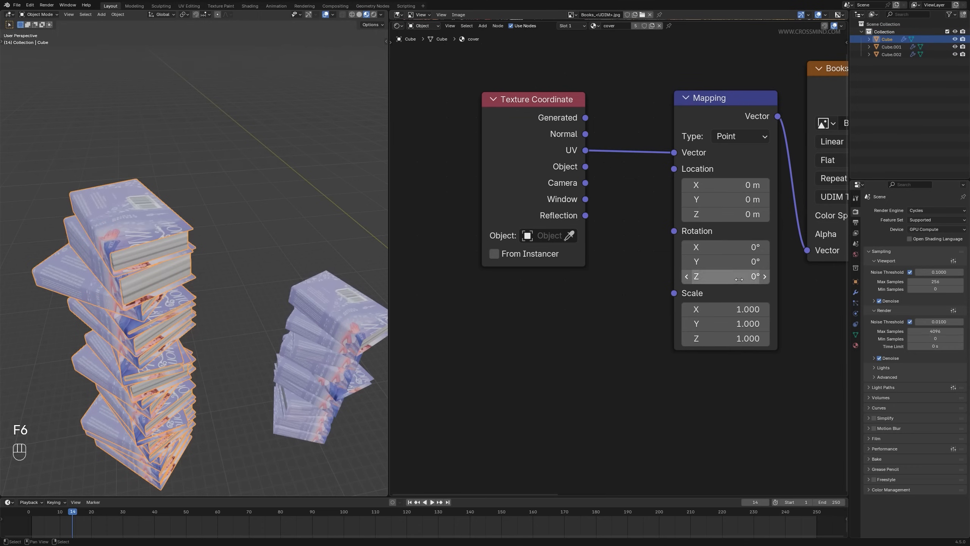
- Set the Mapping node's Z rotation to -90° and its X location to about 0.57 m
mouse_move(725, 277)
left_mouse_down()
mouse_move(703, 276)
mouse_move(768, 276)
mouse_move(716, 275)
left_mouse_up()
left_click(715, 271)
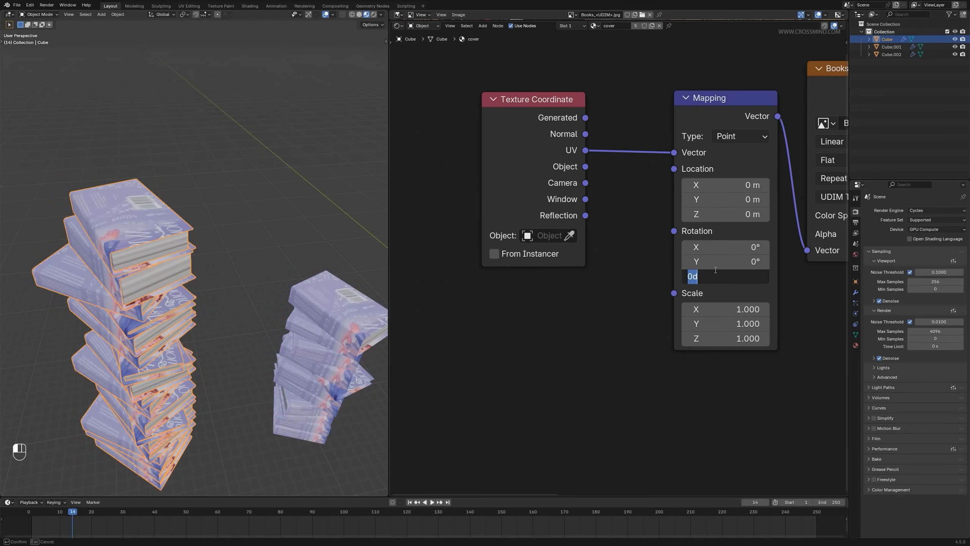
key("Return")
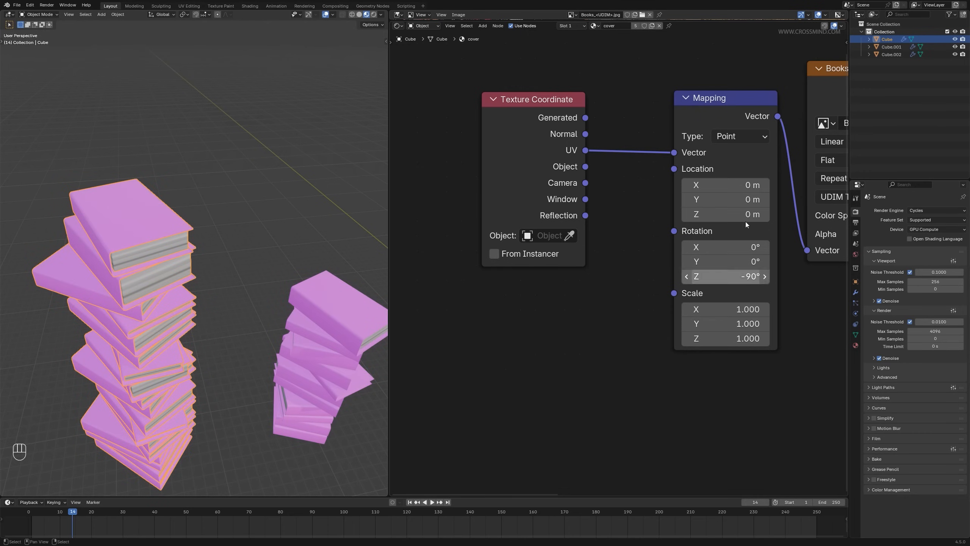
mouse_move(744, 185)
left_mouse_down()
mouse_move(730, 199)
mouse_move(795, 199)
mouse_move(740, 199)
mouse_move(752, 199)
mouse_move(710, 185)
mouse_move(729, 185)
left_mouse_up()
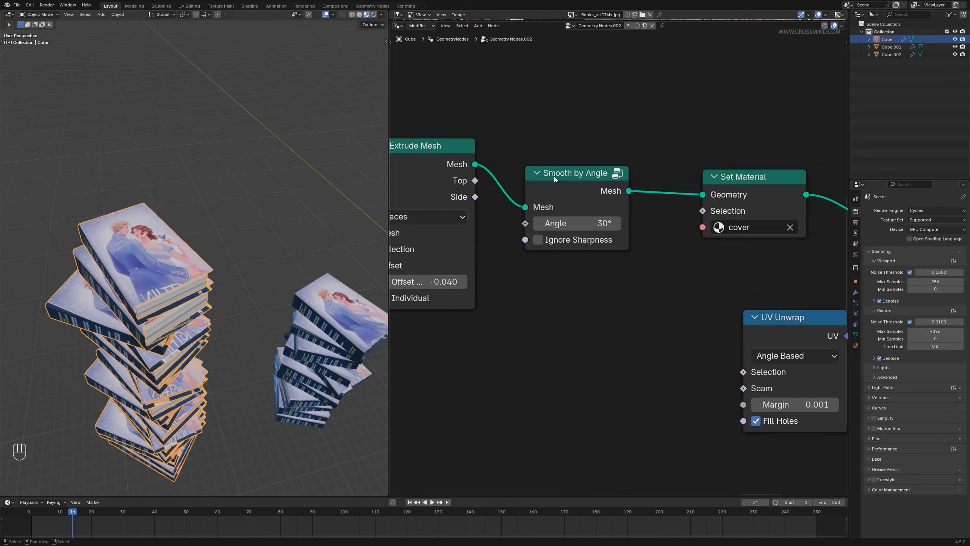
- Detach the Extrude Mesh node in the geometry nodes and insert it between Store Named Attribute and Join Geometry
scroll(554, 176, "down", 5)
scroll(689, 279, "up", 4)
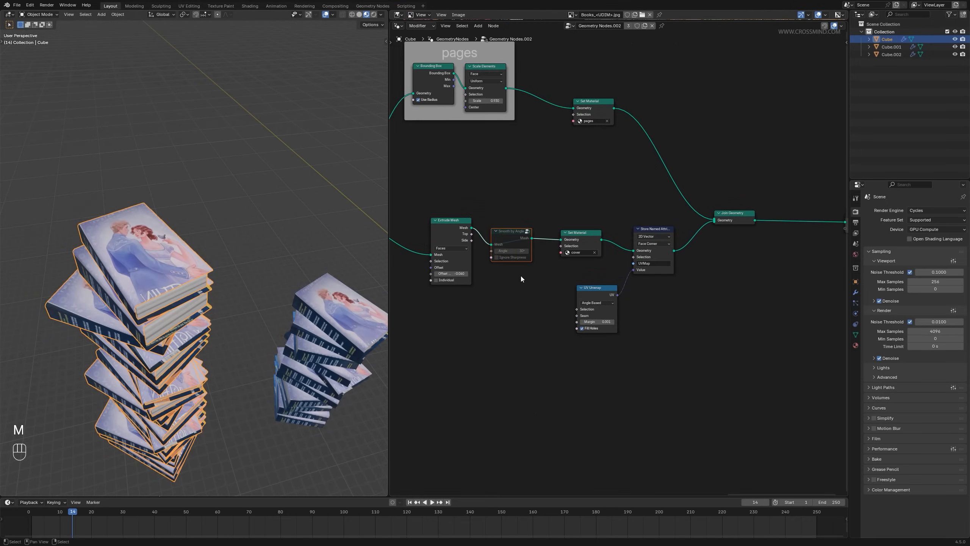
left_click_drag(523, 214, 793, 230, "alt")
middle_click_drag(756, 279, 646, 283)
scroll(646, 284, "up", 1)
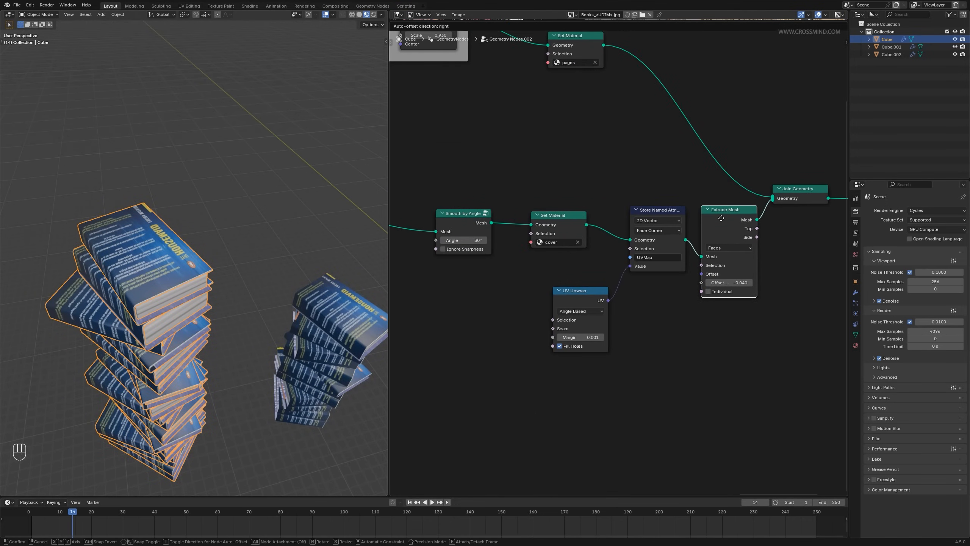
middle_click_drag(718, 234, 777, 229)
- Return to the cover material's shader nodes and set the Mapping node's Z rotation to 90° and X location to -0.03 m
left_click(398, 26)
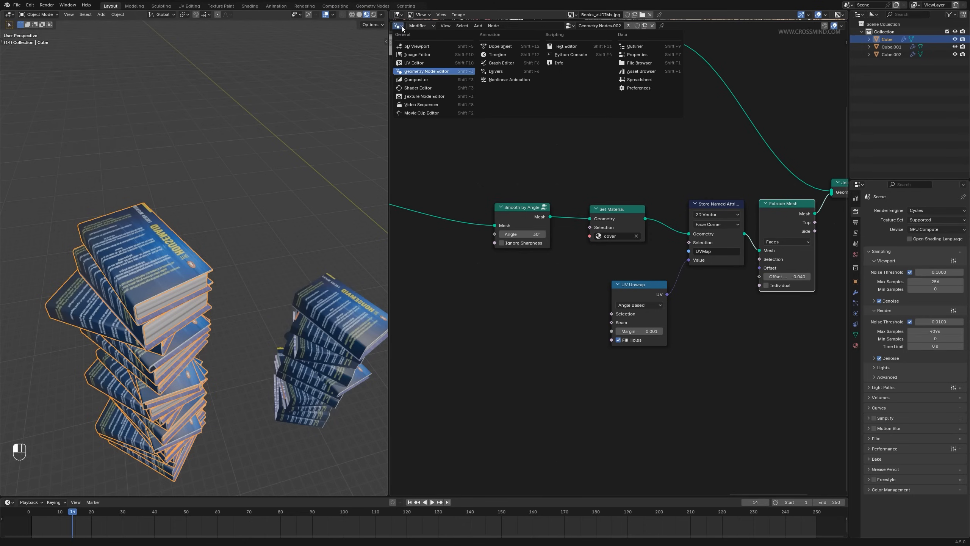
left_click(430, 88)
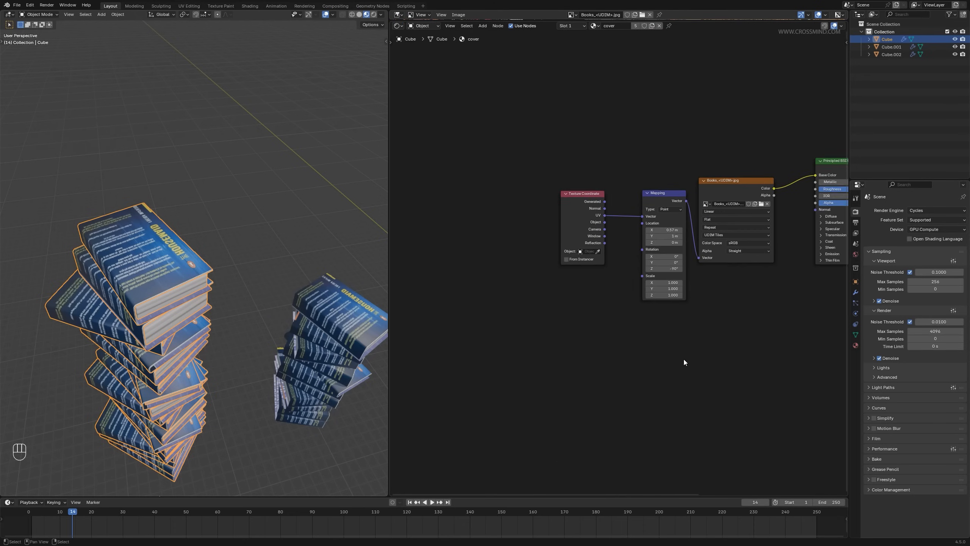
left_click(680, 271)
type("90")
key("Return")
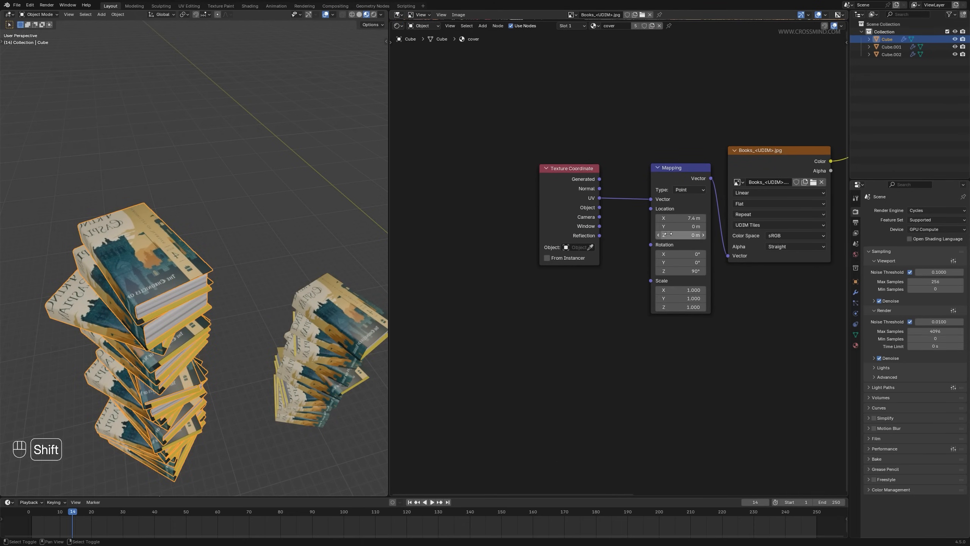
left_click_drag(684, 218, 656, 218, "shift")
- Set the Mapping node's scale to -1 in Y and 1.340 in X, and save the file
left_click(680, 299)
type("-1")
key("Return")
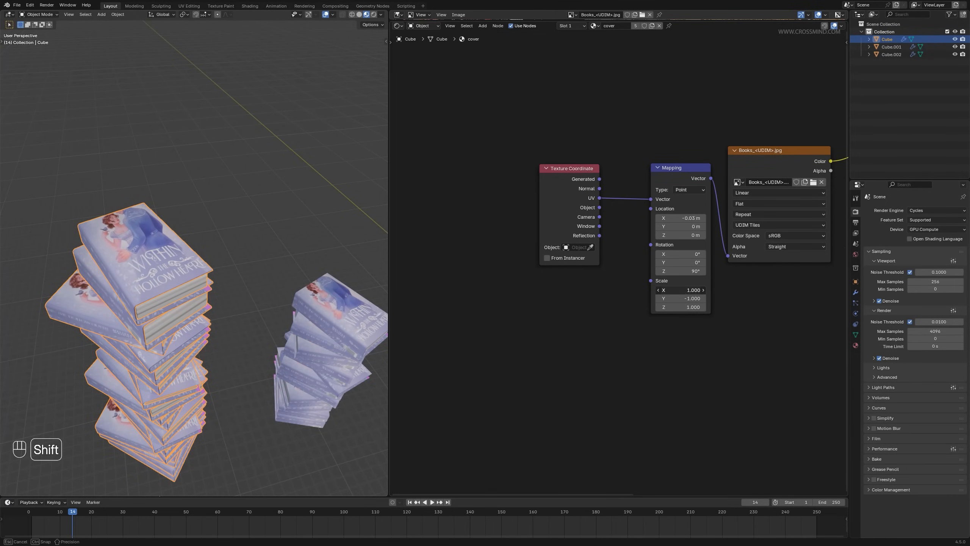
left_click_drag(693, 290, 705, 290, "shift")
key("ctrl+s")
scroll(617, 332, "down", 1)
scroll(617, 335, "down", 1)
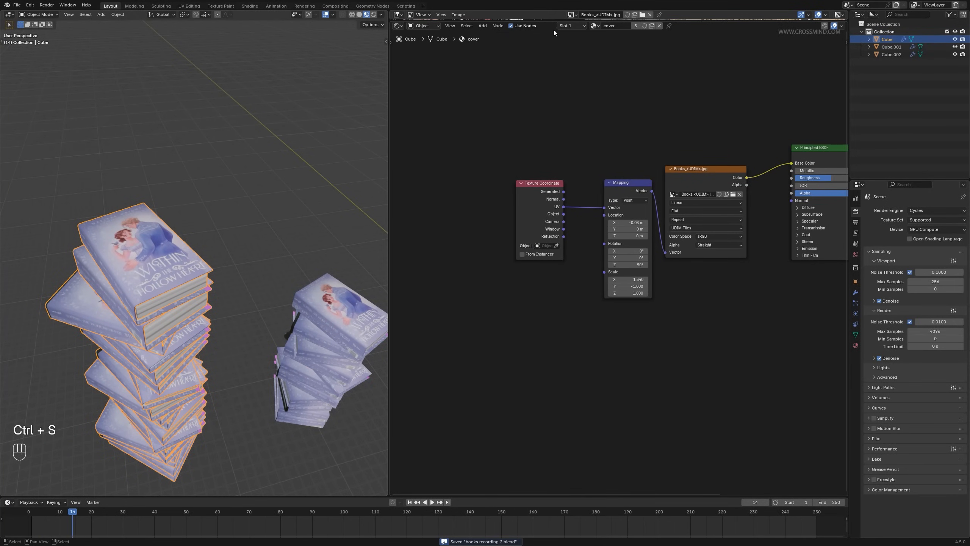
- Enlarge the image editor above the shader nodes and compare the UDIM cover tiles with the textured book stacks
left_click_drag(557, 21, 557, 274)
scroll(653, 194, "down", 2)
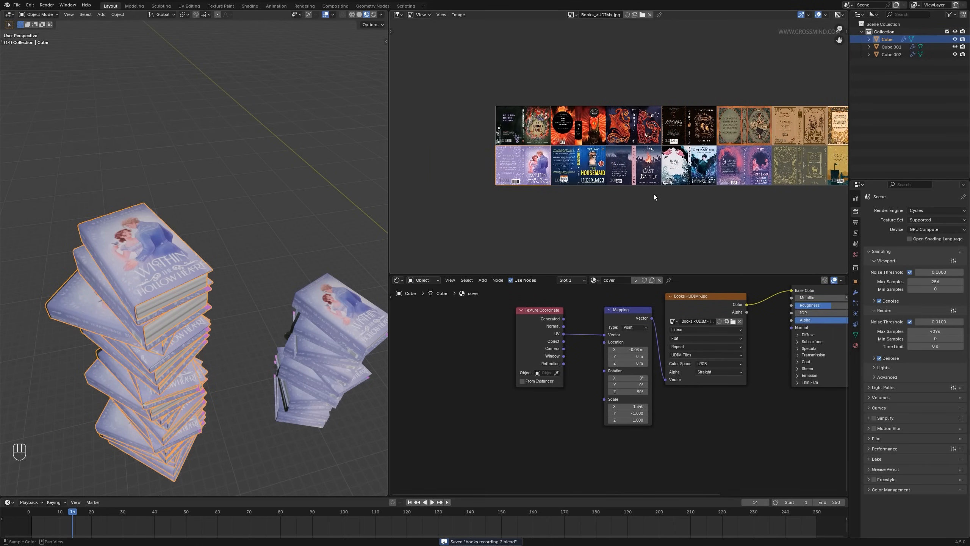
scroll(543, 203, "up", 2)
scroll(543, 203, "up", 2)
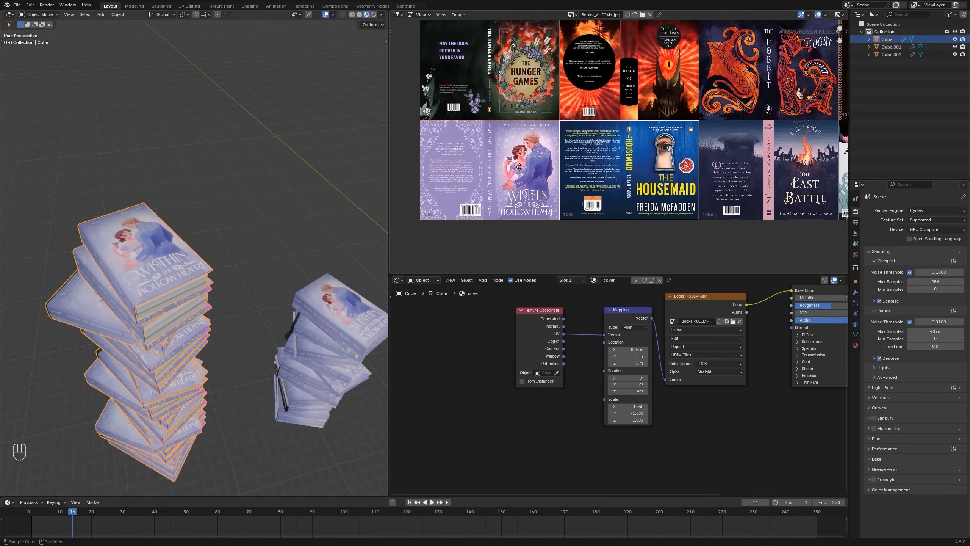
middle_click_drag(209, 290, 260, 290)
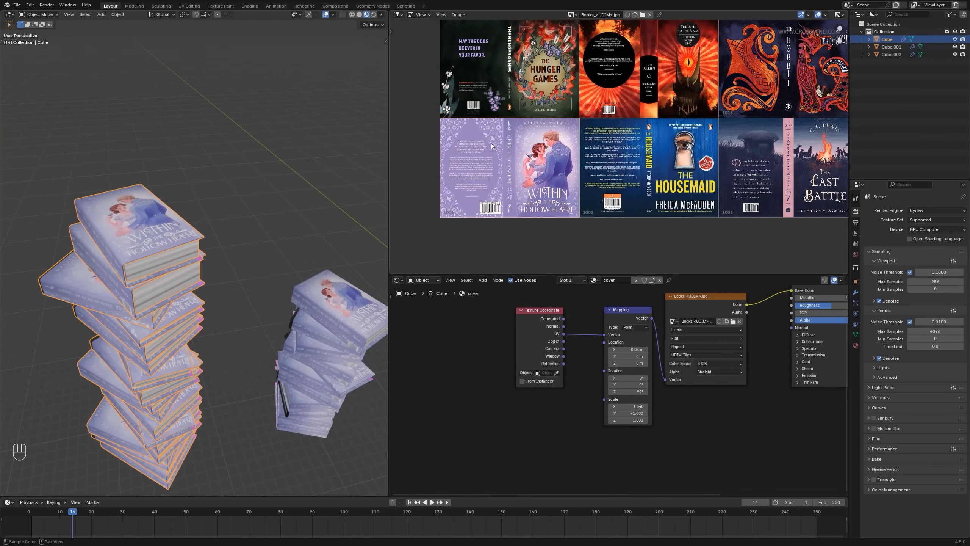
scroll(645, 193, "down", 2)
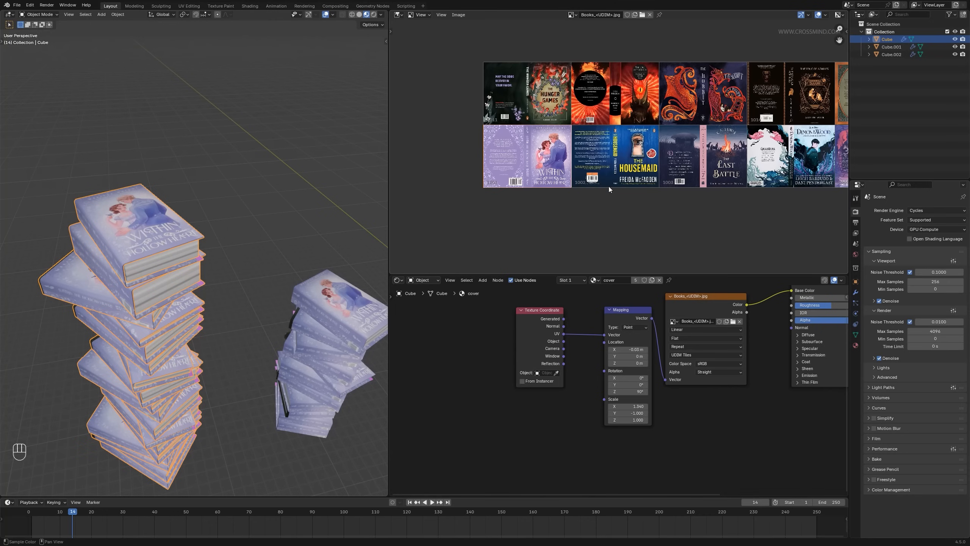
scroll(608, 187, "up", 1)
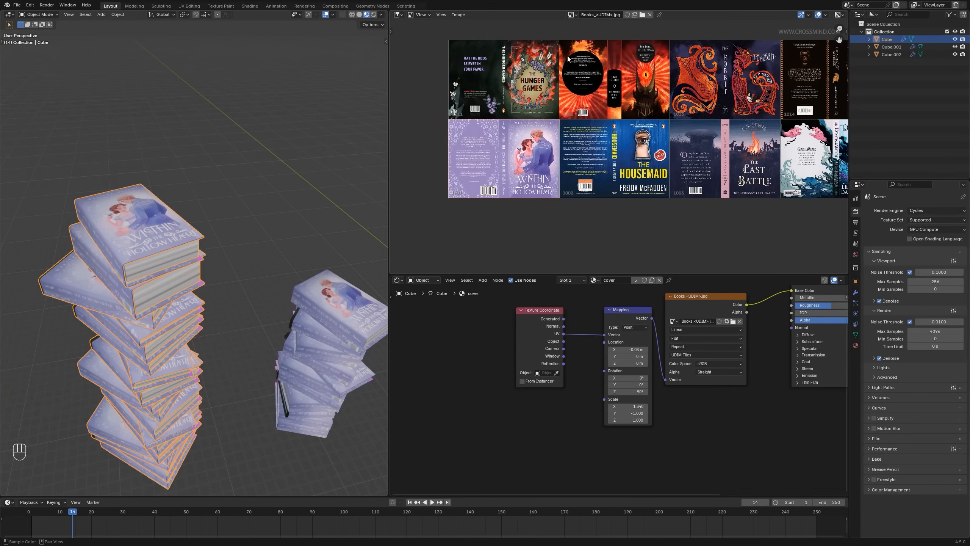
scroll(610, 366, "down", 1)
- Add an Object Info node to the cover material below the Texture Coordinate node
middle_click_drag(573, 377, 608, 346)
scroll(603, 349, "up", 2)
key("shift+a")
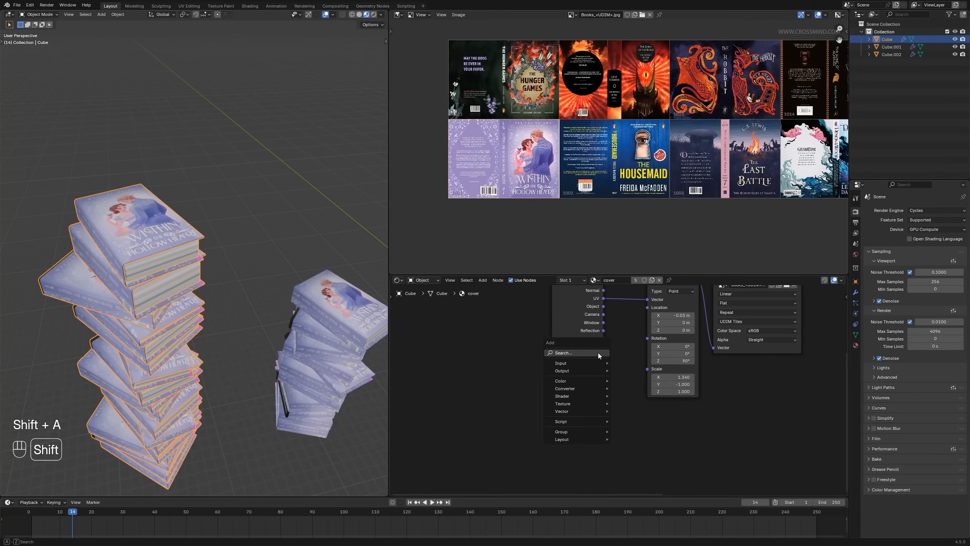
left_click(598, 352)
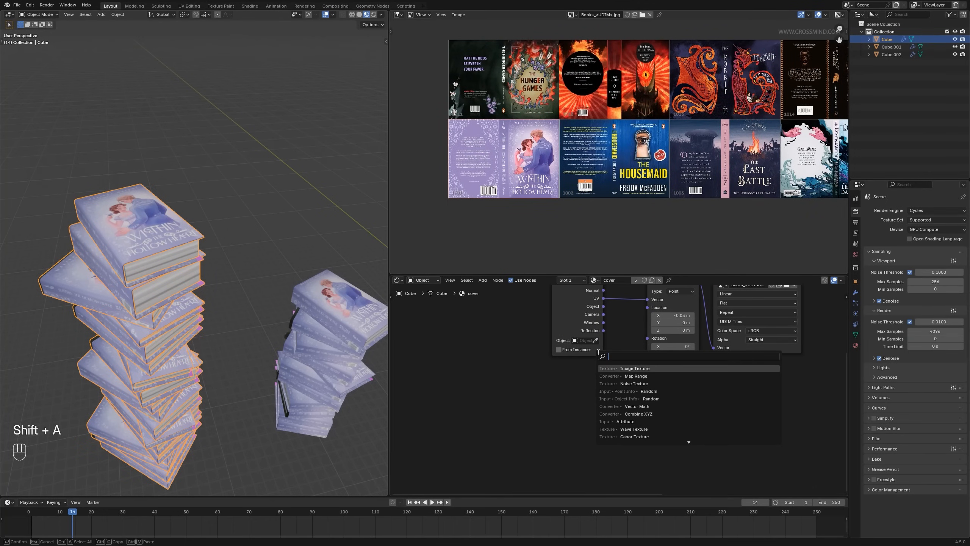
type("ob")
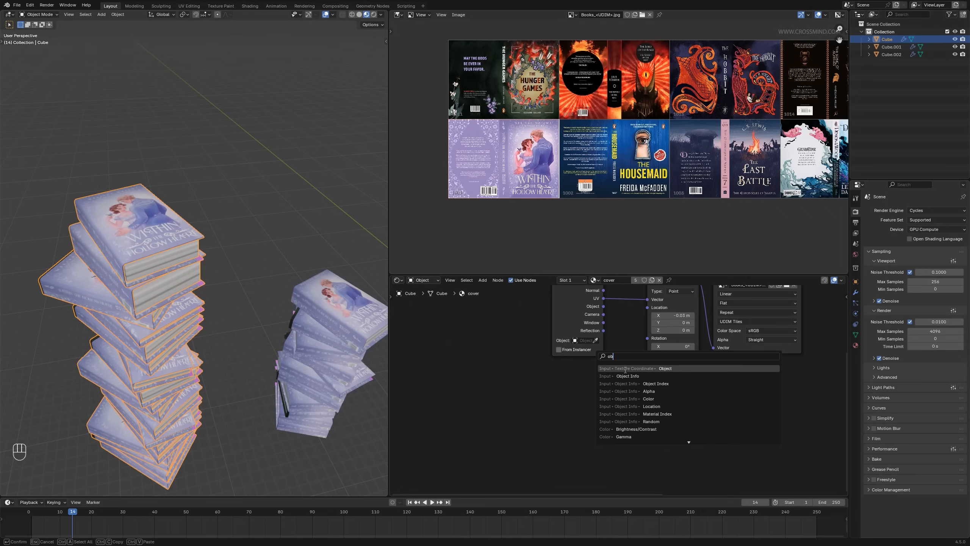
left_click(626, 375)
left_click(494, 369)
scroll(533, 412, "up", 2)
middle_click_drag(533, 422, 538, 455)
scroll(539, 458, "down", 1)
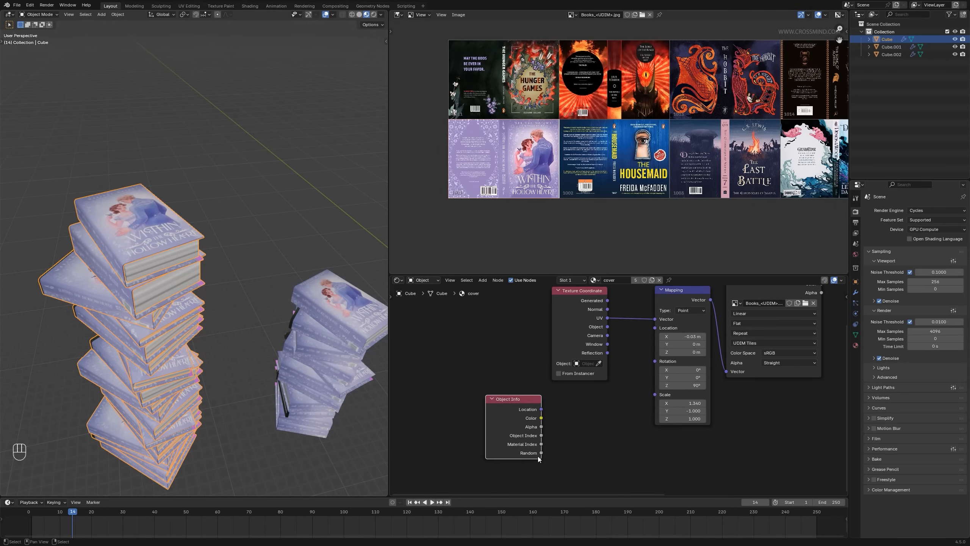
- Add a Combine XYZ node feeding the Mapping node's Location, and connect Object Info's Random output to its X input
key("shift+a")
type("comb")
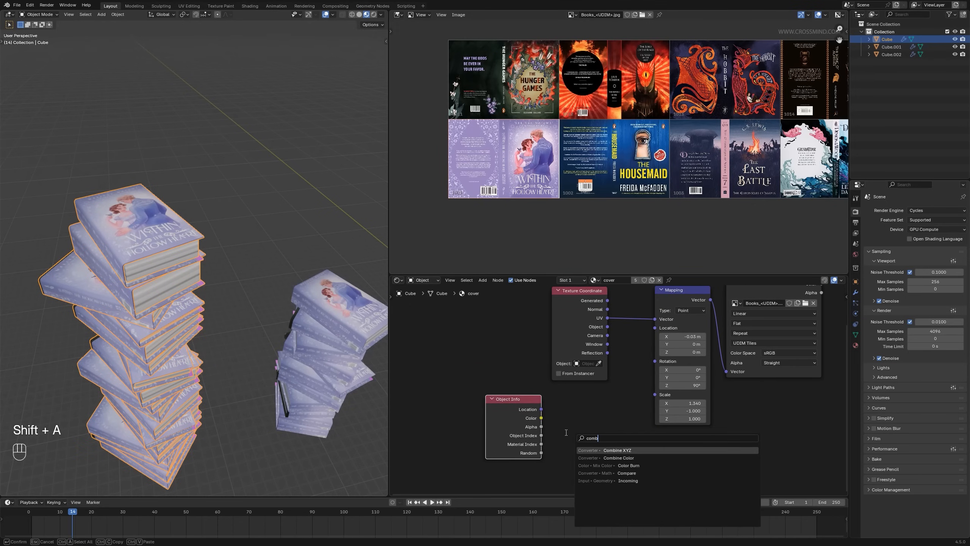
left_click(600, 448)
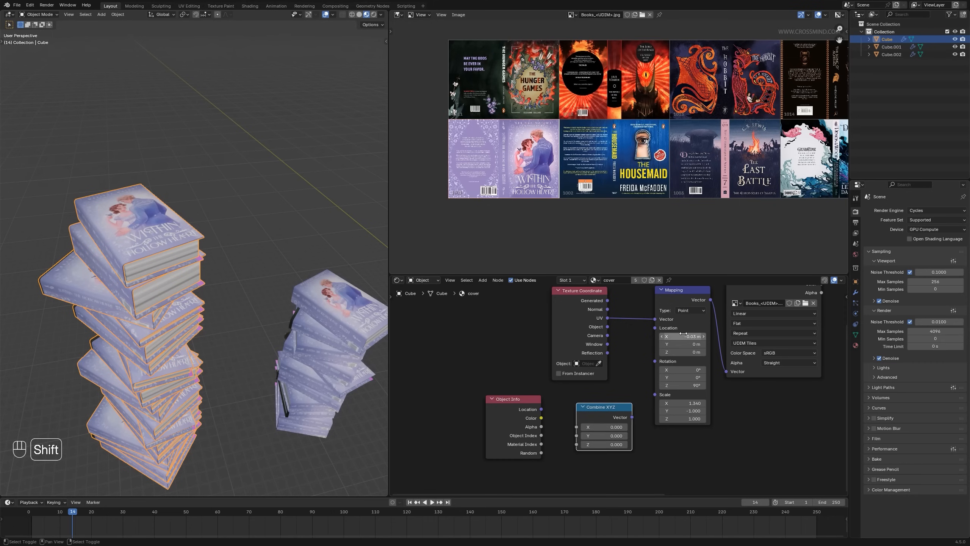
left_click_drag(682, 336, 716, 336, "shift")
right_click(687, 336)
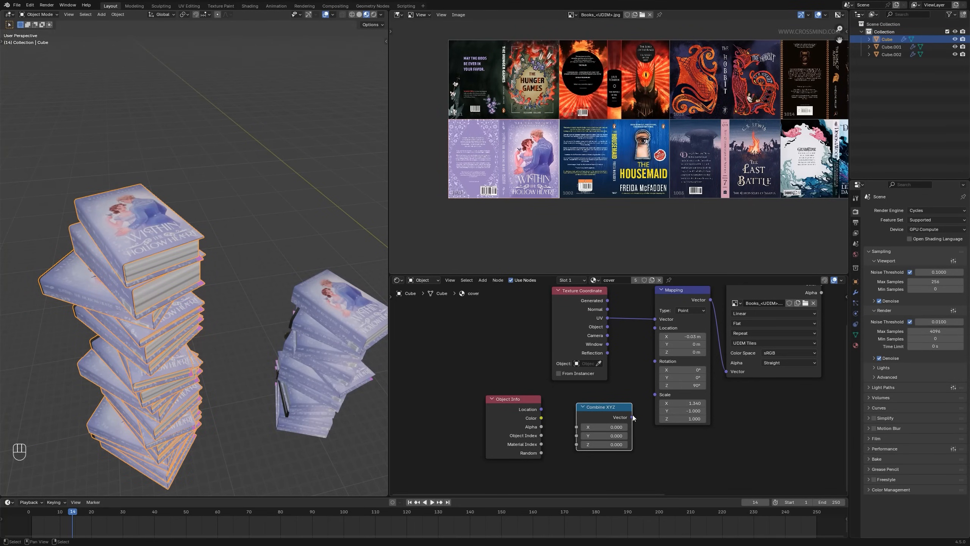
left_click_drag(657, 335, 656, 329)
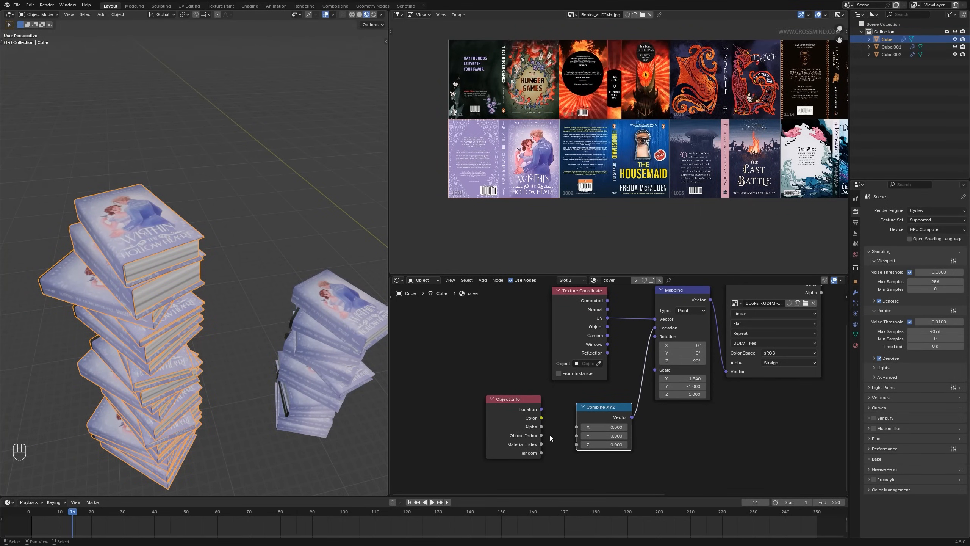
left_click_drag(541, 452, 576, 426)
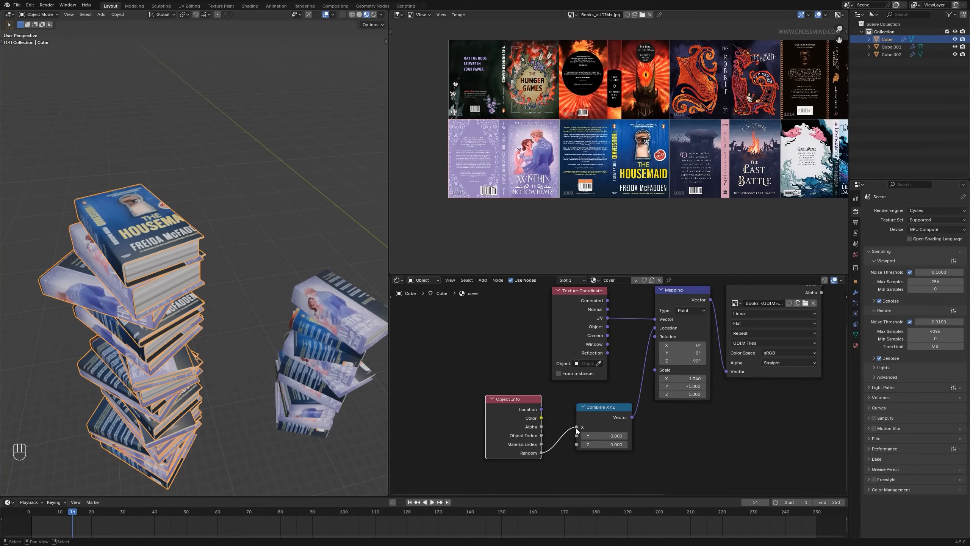
- Examine the UDIM cover tiles and compare them with the randomly shifted covers on the book stacks
scroll(653, 185, "down", 4)
key("ctrl+space")
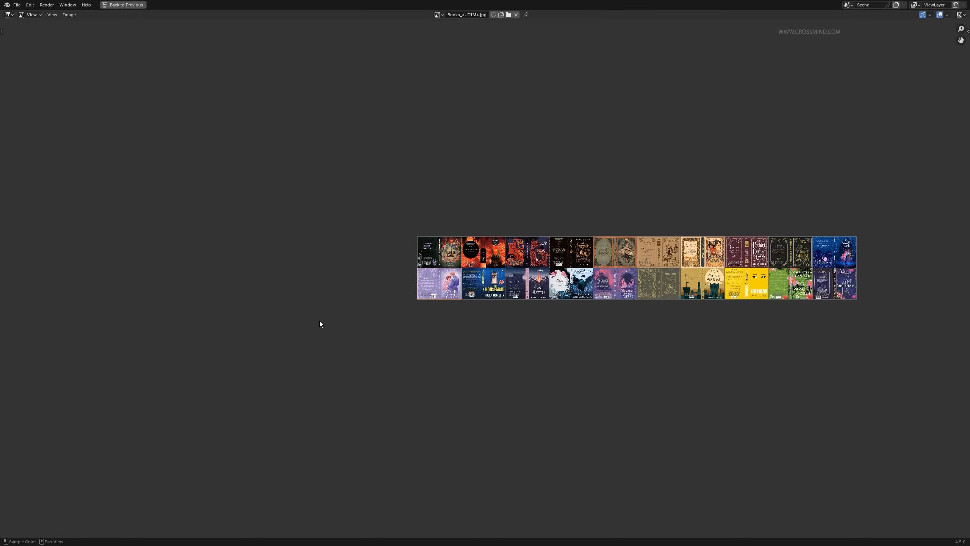
scroll(358, 304, "up", 2)
middle_click_drag(423, 303, 369, 303)
left_click_drag(369, 303, 603, 295)
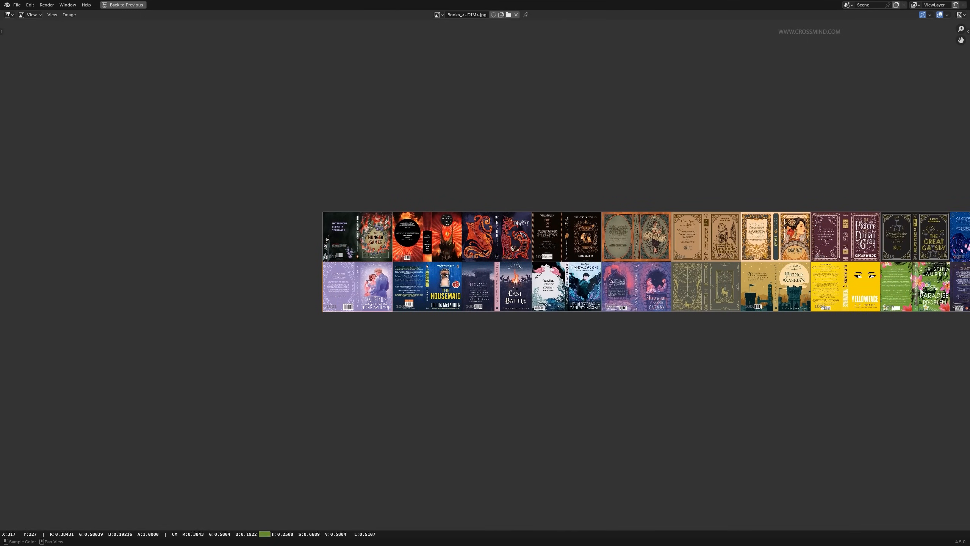
left_click_drag(920, 292, 920, 292)
key("ctrl+space")
middle_click_drag(307, 306, 338, 323)
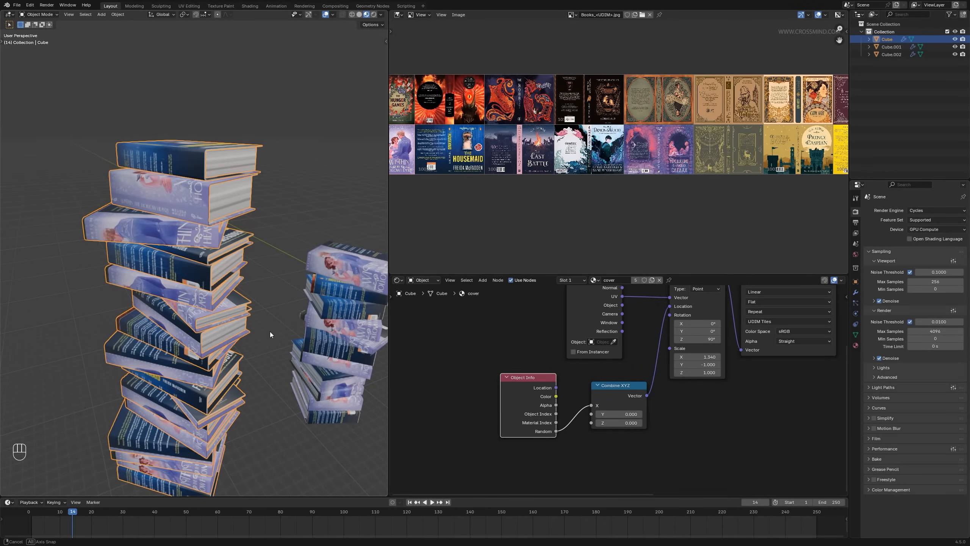
middle_click_drag(270, 331, 114, 272)
- Insert a Map Range node between Object Info's Random output and the Combine XYZ node's X input
middle_click_drag(662, 396, 685, 389)
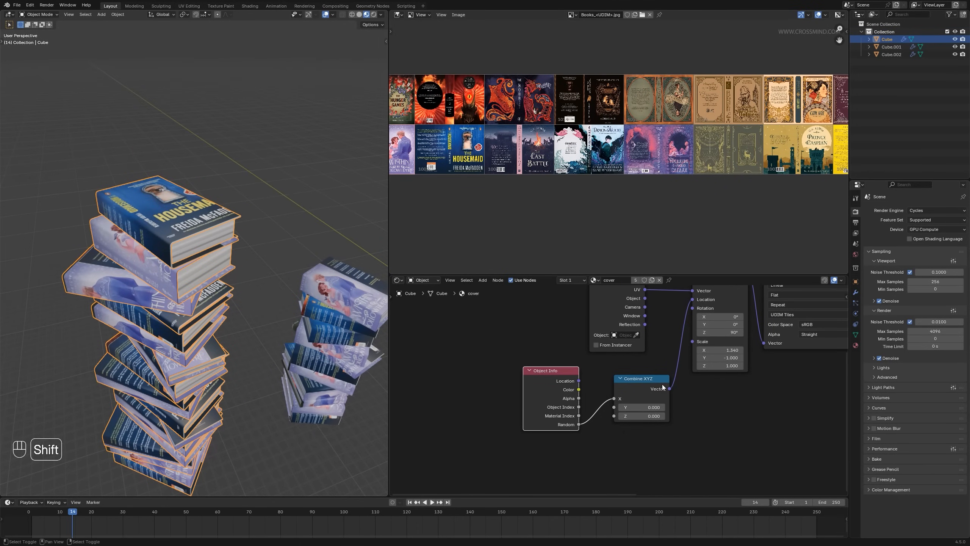
key("shift+a")
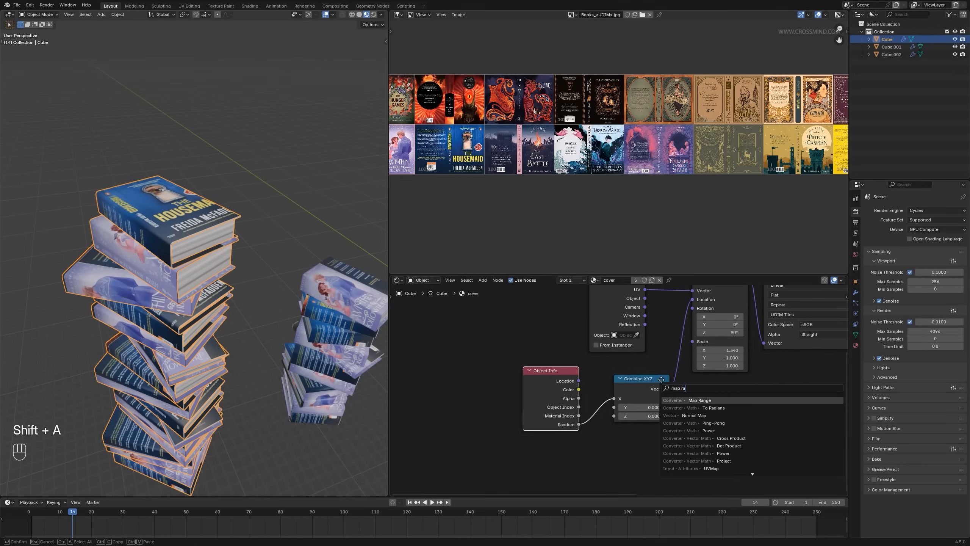
left_click(688, 422)
left_click(581, 445)
middle_click_drag(585, 435, 607, 400)
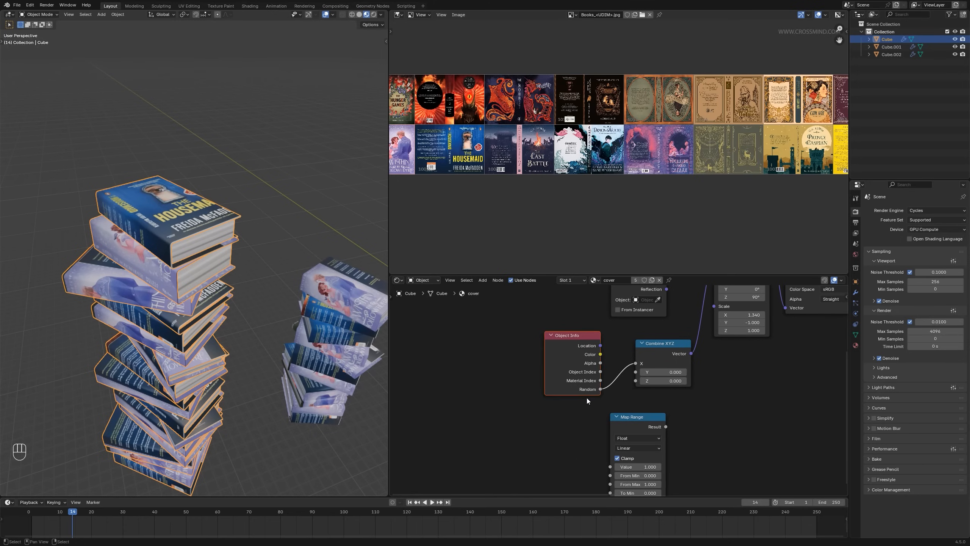
key("g")
left_click(531, 397)
left_click(649, 426)
key("g")
left_click(615, 413)
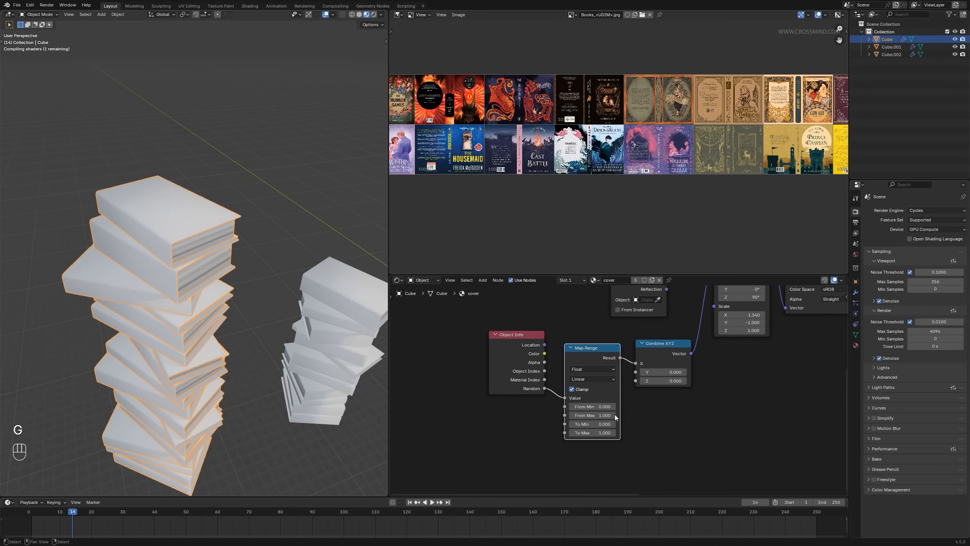
- Disable clamping on the Map Range node and set its To Max to 10
left_click(571, 389)
left_click(596, 433)
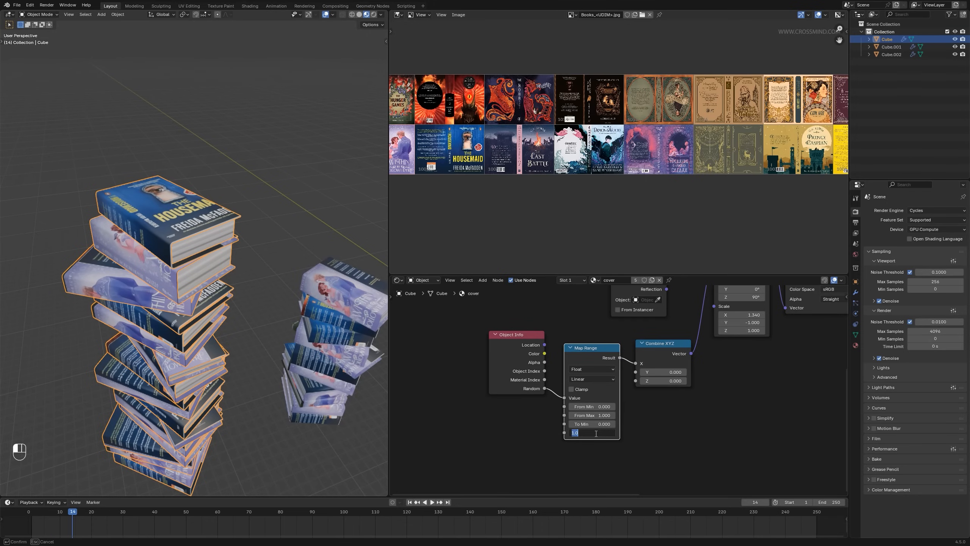
type("1")
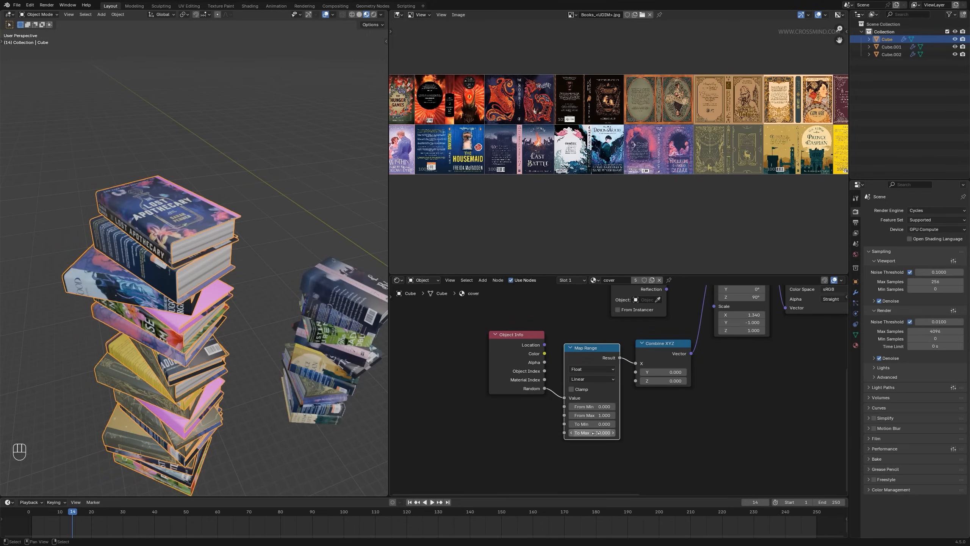
key("Return")
- Inspect the full rows of UDIM tiles in an enlarged image editor and compare them with the covers on the stacks
key("ctrl+space")
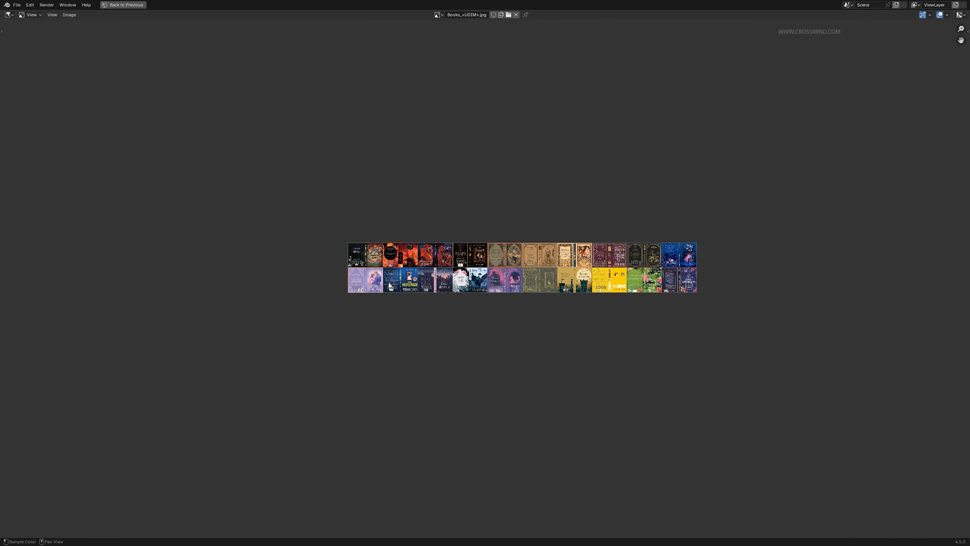
key("ctrl+space")
scroll(248, 329, "up", 6)
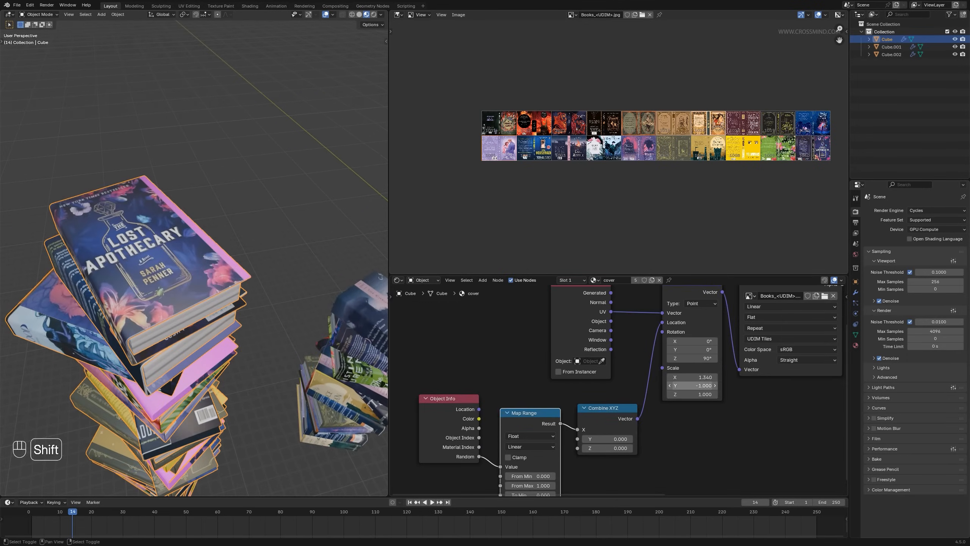
middle_click_drag(246, 334, 283, 294, "shift")
key("ctrl+space")
scroll(254, 290, "up", 5)
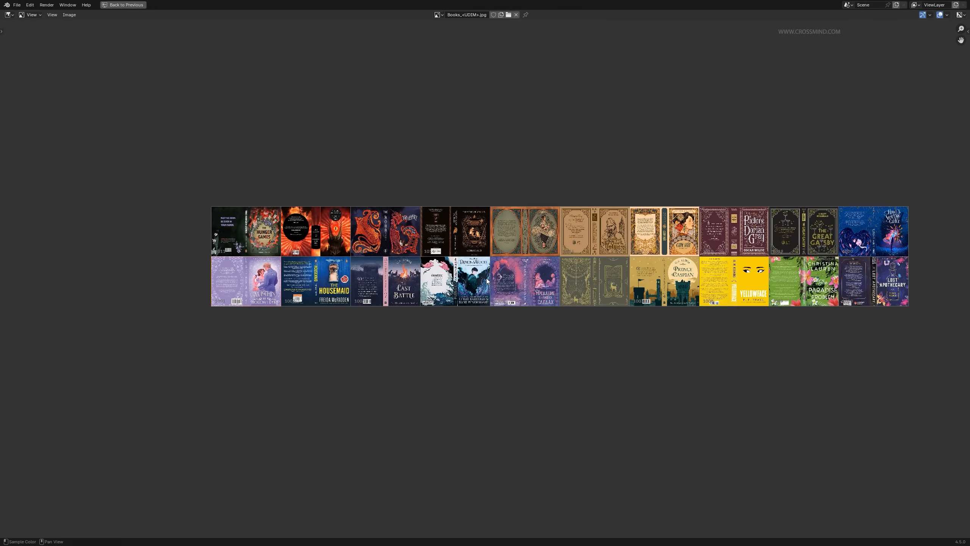
middle_click_drag(253, 290, 301, 291)
scroll(159, 271, "down", 2)
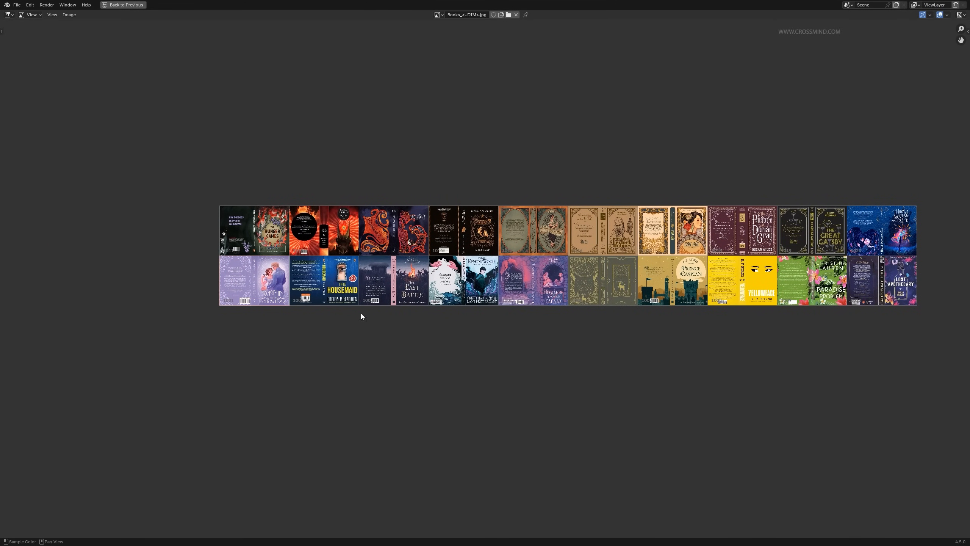
middle_click_drag(361, 313, 325, 306)
key("ctrl+space")
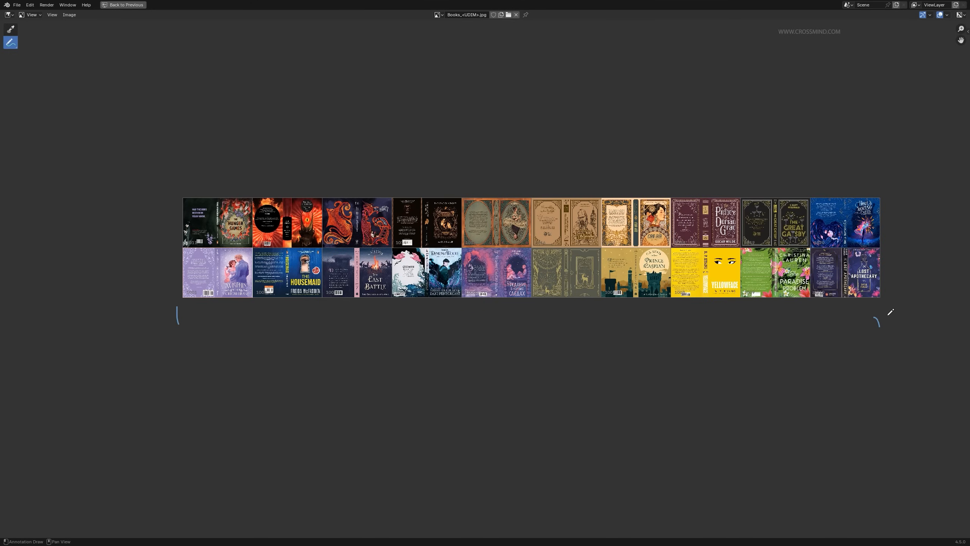
scroll(290, 282, "up", 3)
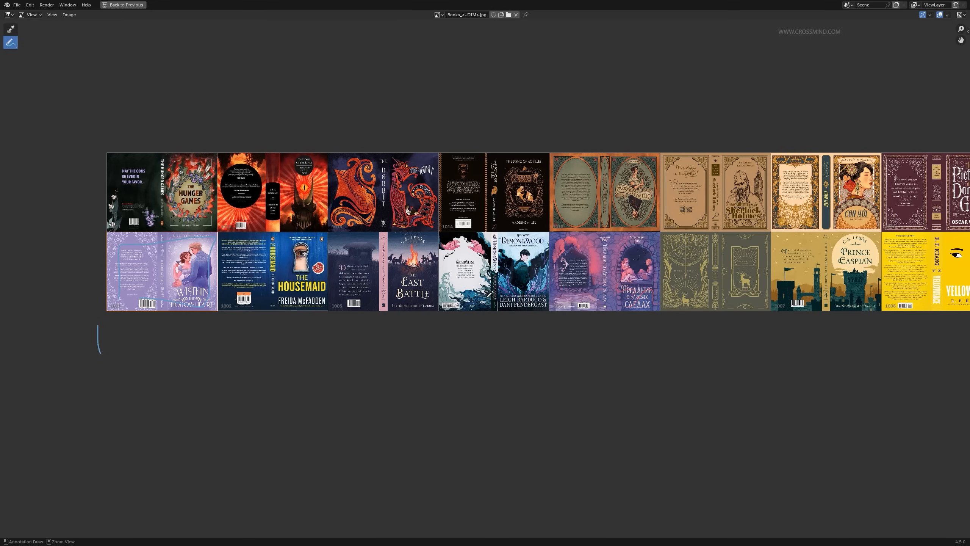
scroll(0, 370, "up", 1)
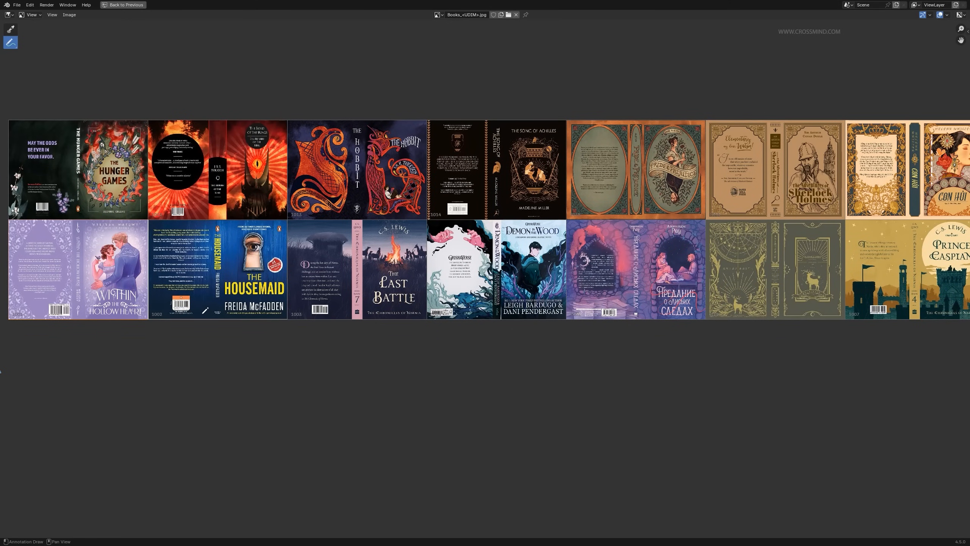
middle_click_drag(484, 267, 500, 262)
scroll(357, 322, "down", 1)
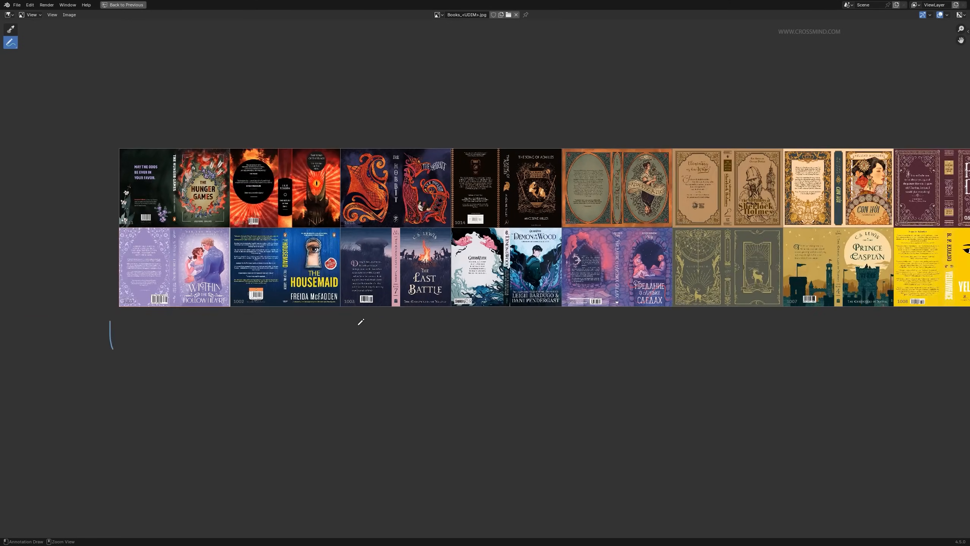
key("ctrl+space")
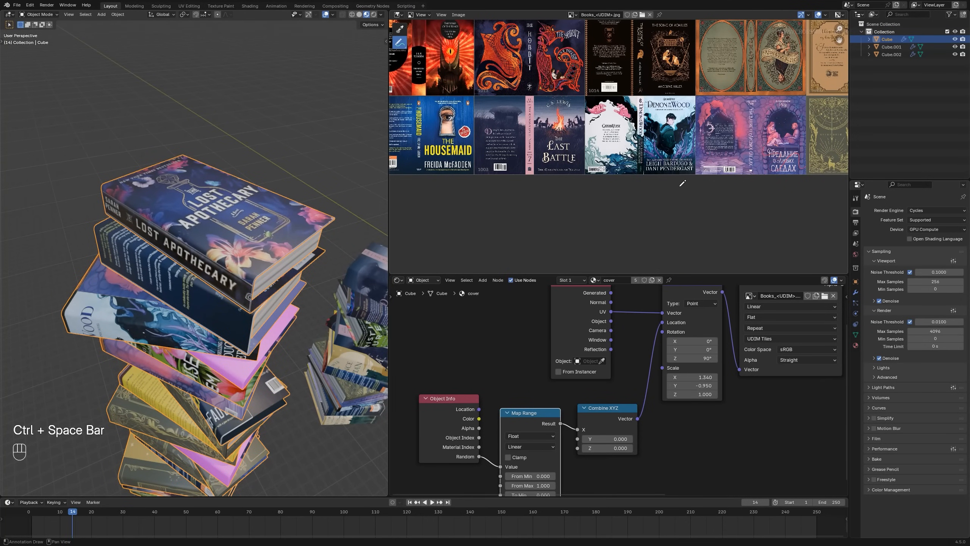
- Insert a Math node set to Snap with an increment of 1 between the Map Range and Combine XYZ nodes
middle_click_drag(670, 189, 647, 196)
scroll(635, 326, "down", 1)
key("shift+a")
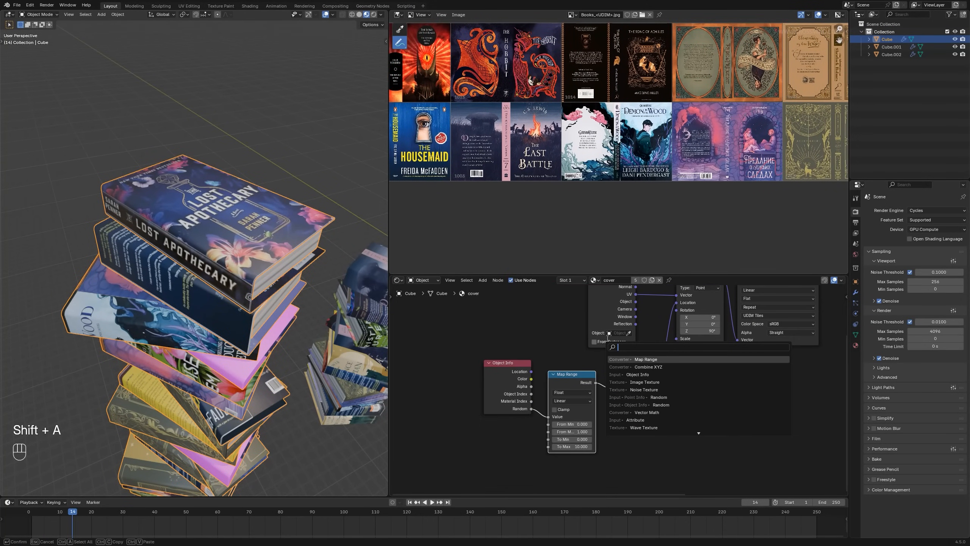
key("Return")
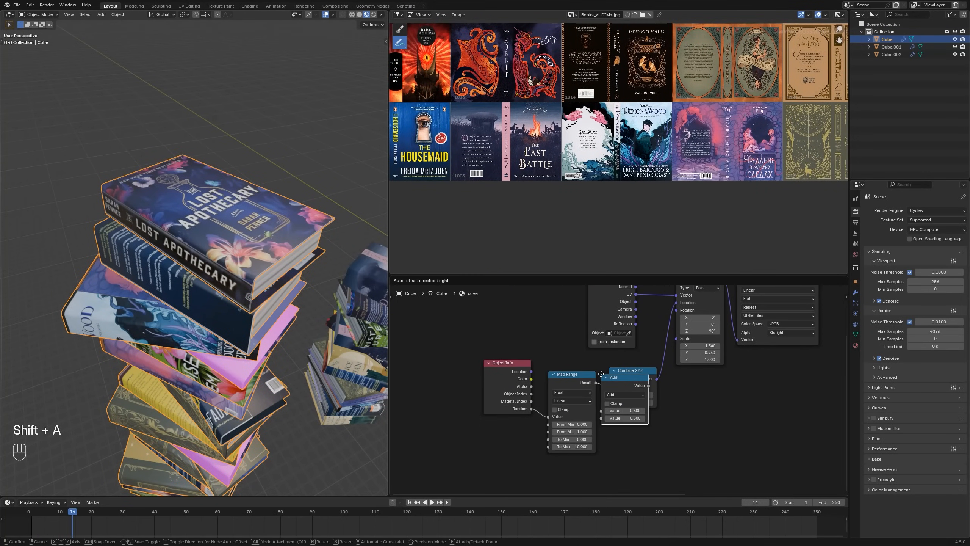
left_click(600, 374)
left_click(634, 394)
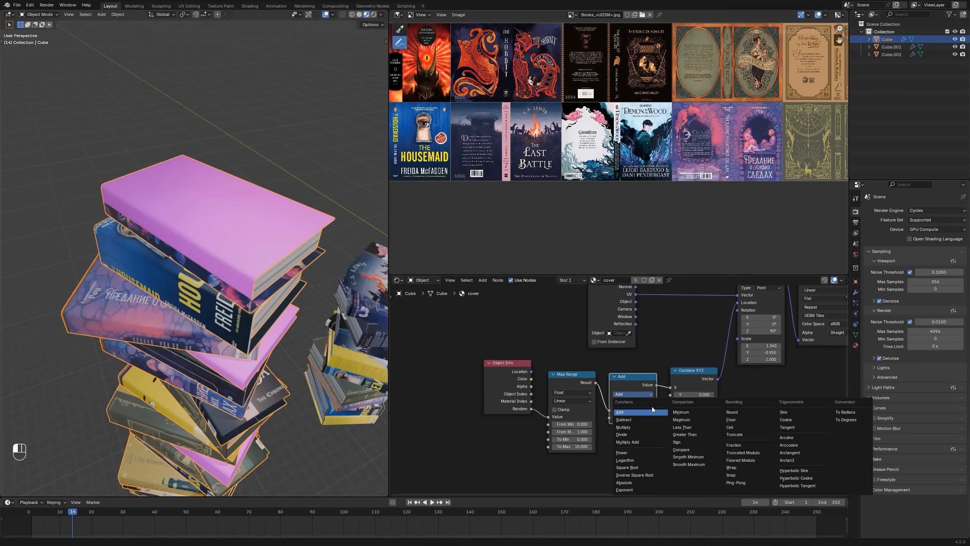
left_click(740, 474)
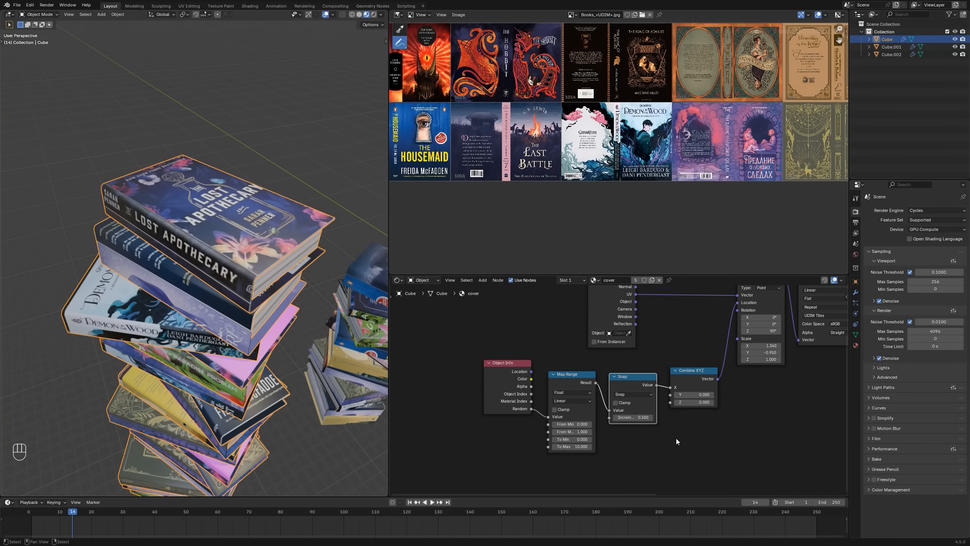
left_click(644, 418)
type("1")
key("Return")
- Check the covers on all three book stacks, then select the short middle stack and save the file
scroll(277, 351, "down", 3)
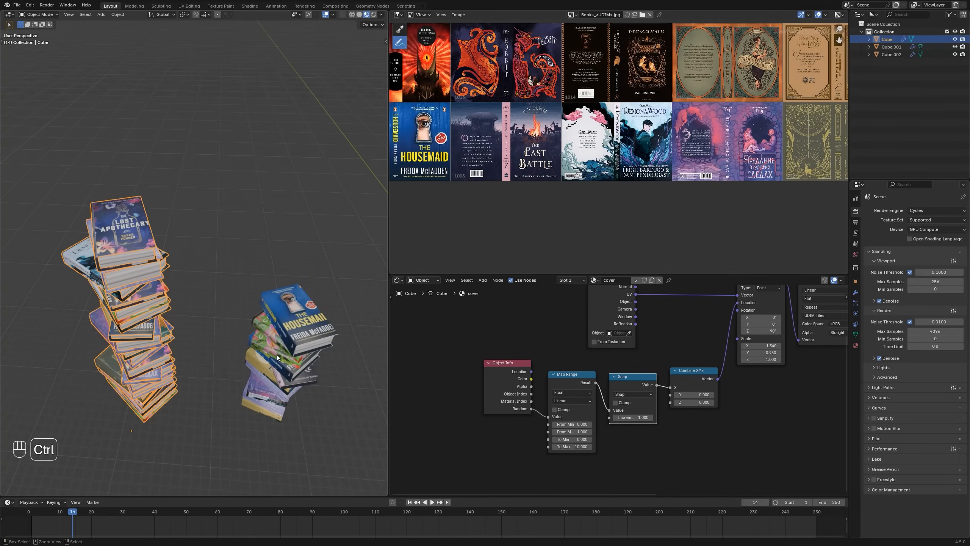
key("ctrl+space")
scroll(403, 352, "down", 3)
middle_click_drag(403, 351, 270, 264)
key("ctrl+space")
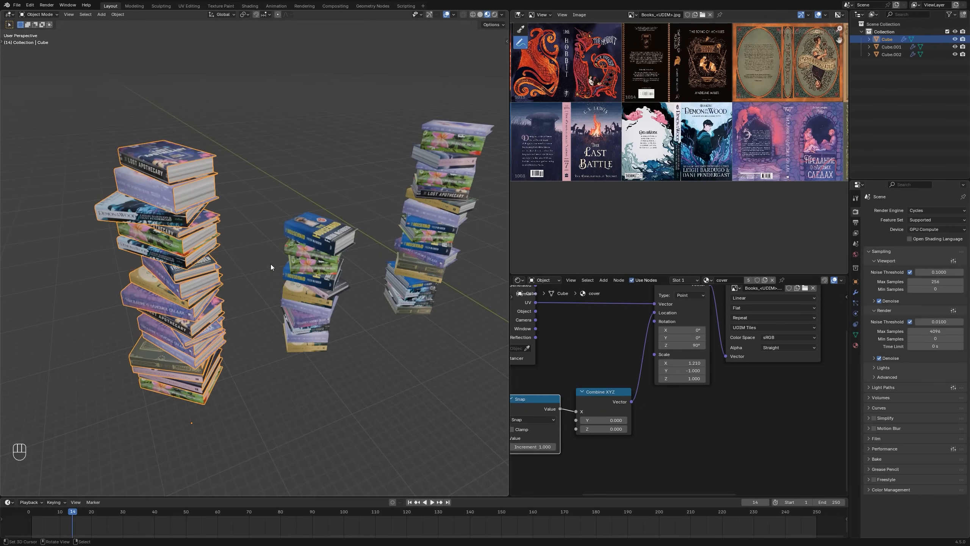
left_click(279, 265)
left_click(311, 269)
key("ctrl+s")
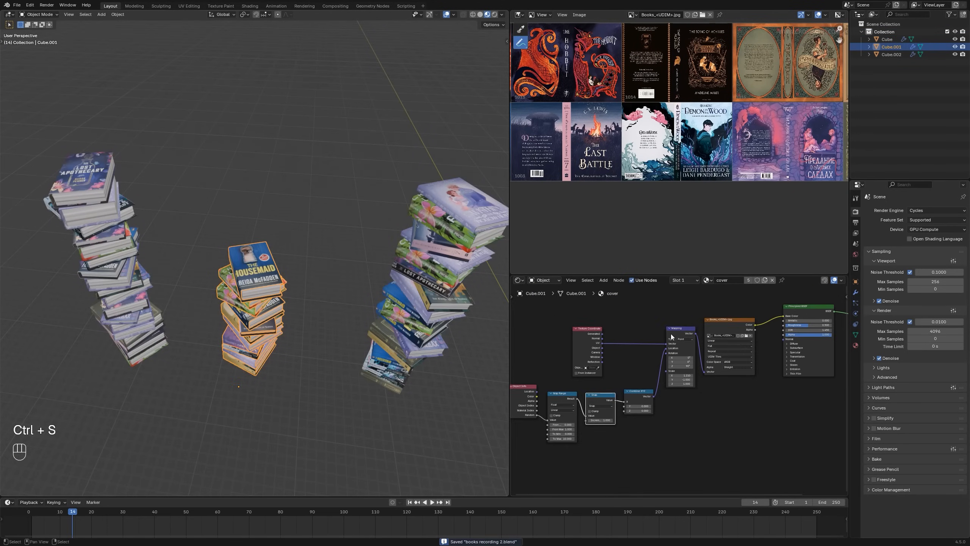
- Review the row of ten UDIM tiles against the cover material's Map Range and Snap node setup
scroll(684, 138, "down", 3)
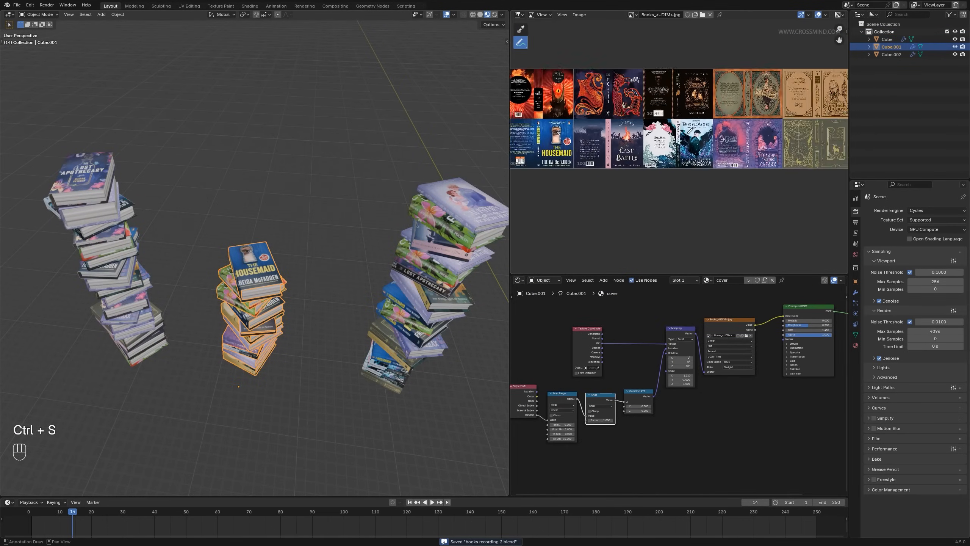
middle_click_drag(659, 154, 672, 176)
key("ctrl+space")
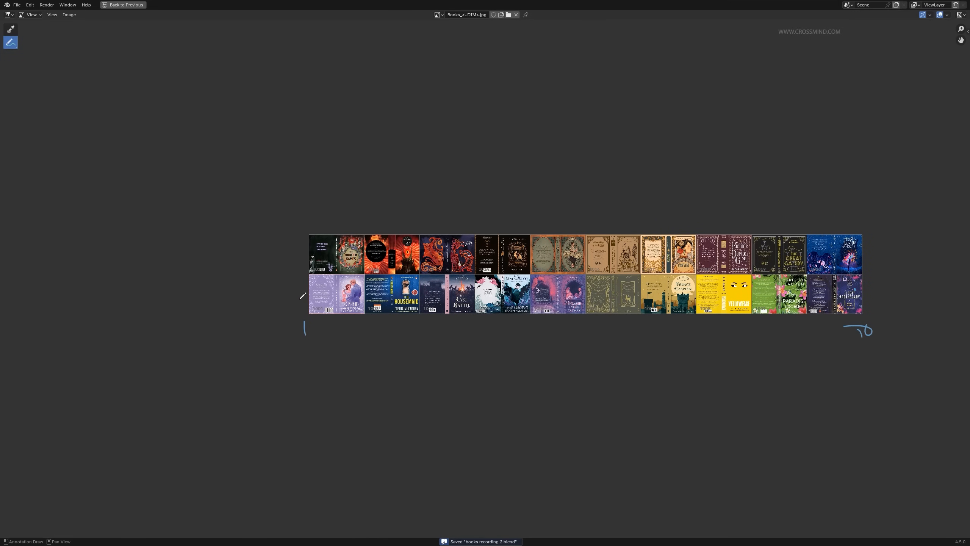
scroll(485, 272, "up", 3)
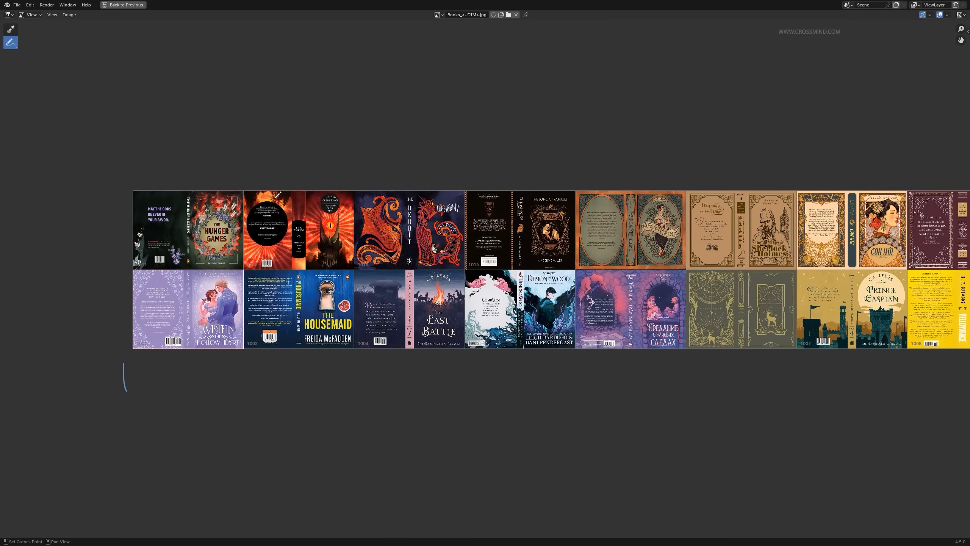
middle_click_drag(275, 197, 253, 201)
scroll(798, 226, "down", 3)
key("ctrl+space")
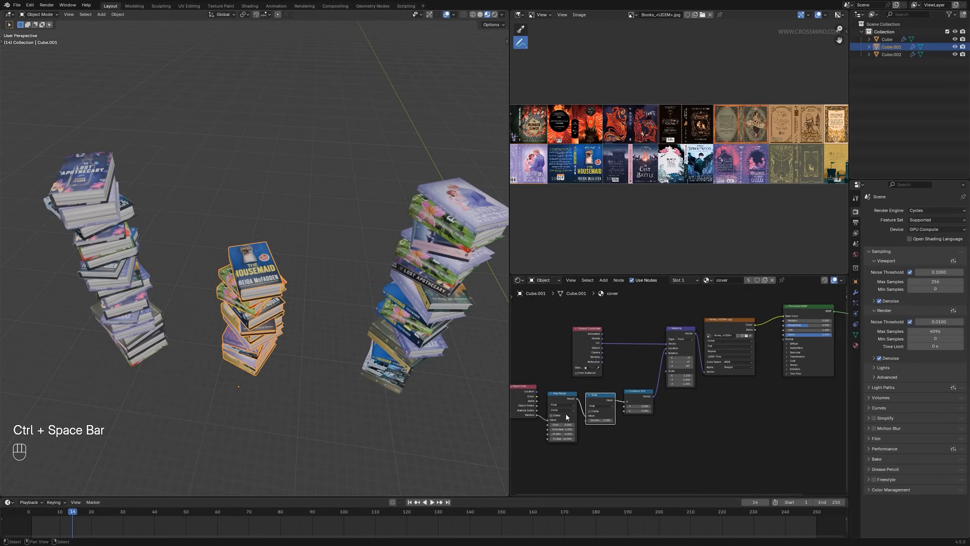
scroll(565, 414, "down", 2)
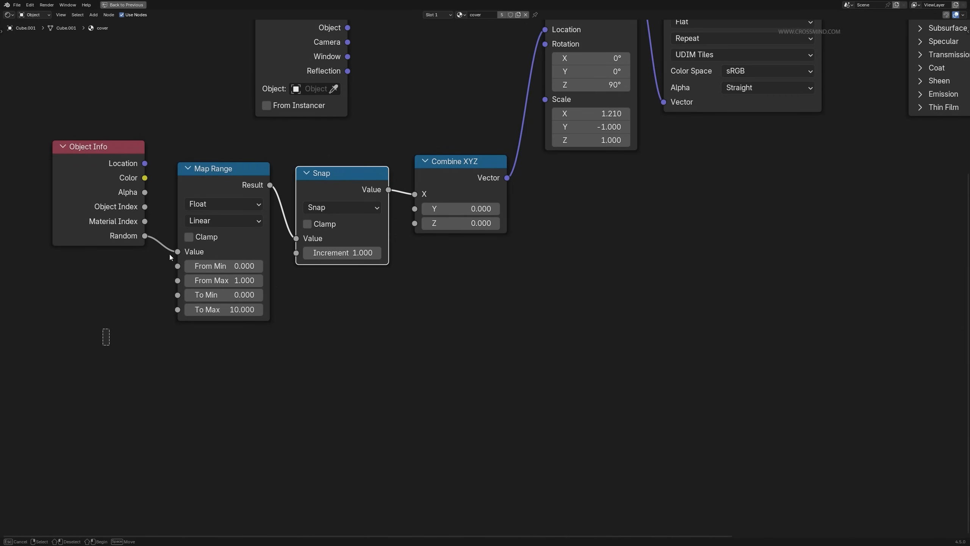
- Duplicate the Object Info, Map Range and Snap nodes below the originals and connect the copied Snap value to Combine XYZ's Y input
left_click_drag(169, 255, 459, 175)
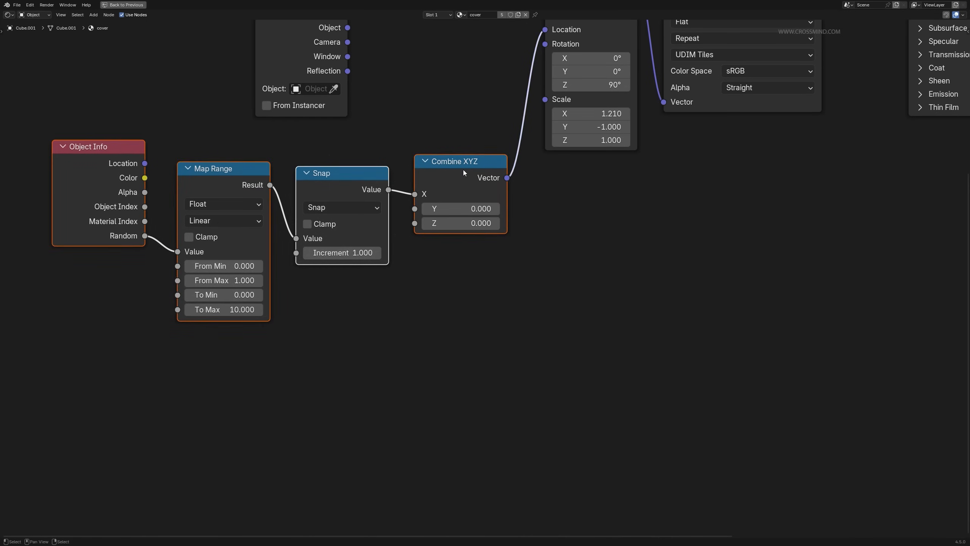
key("shift+d")
left_click(453, 351)
scroll(488, 332, "down", 1)
middle_click_drag(488, 331, 570, 318)
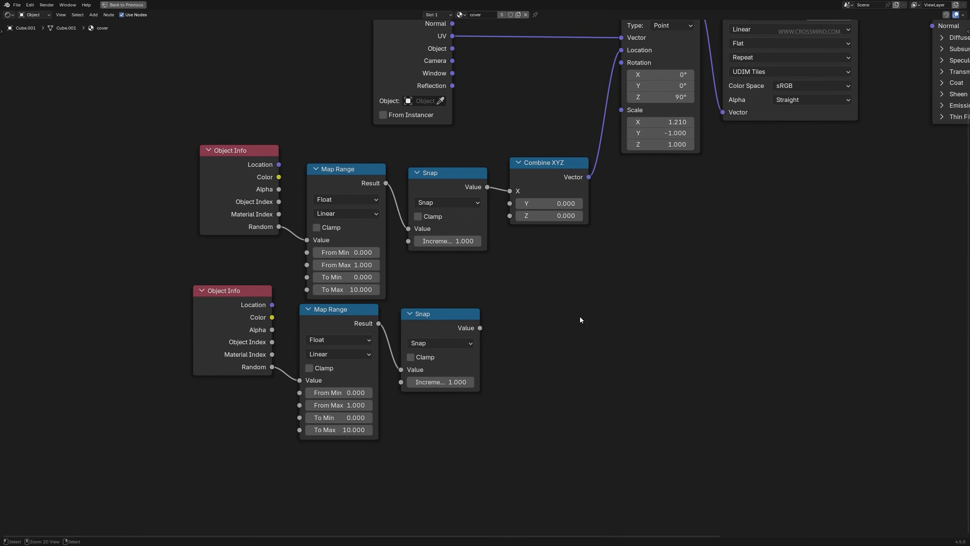
scroll(582, 243, "up", 1)
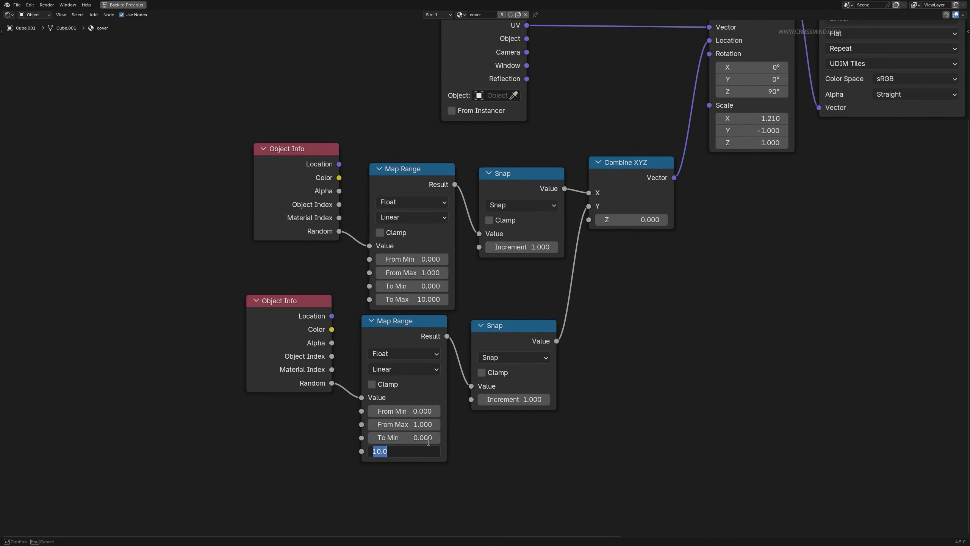
- Compare the covers on the book stacks with both rows of UDIM tiles in an enlarged image editor
key("ctrl+space")
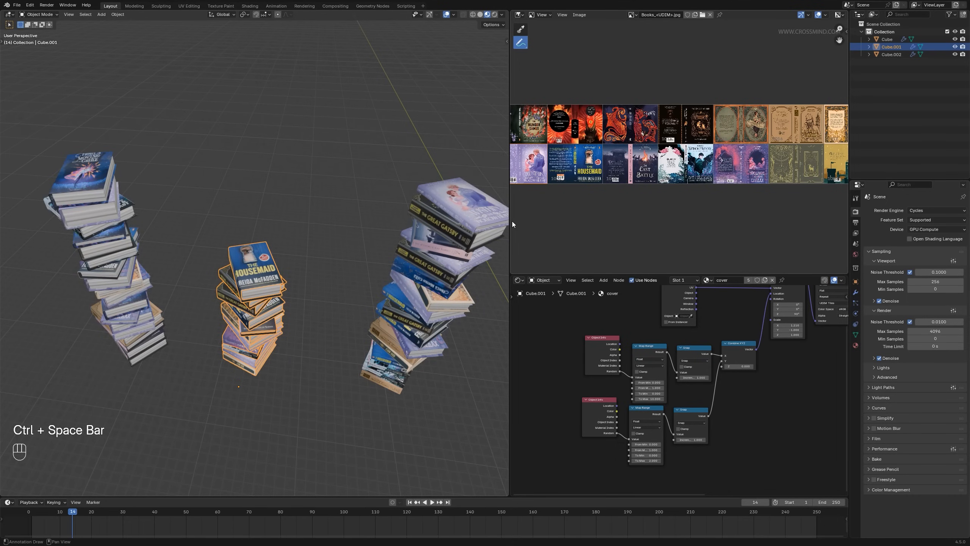
middle_click_drag(335, 266, 341, 272)
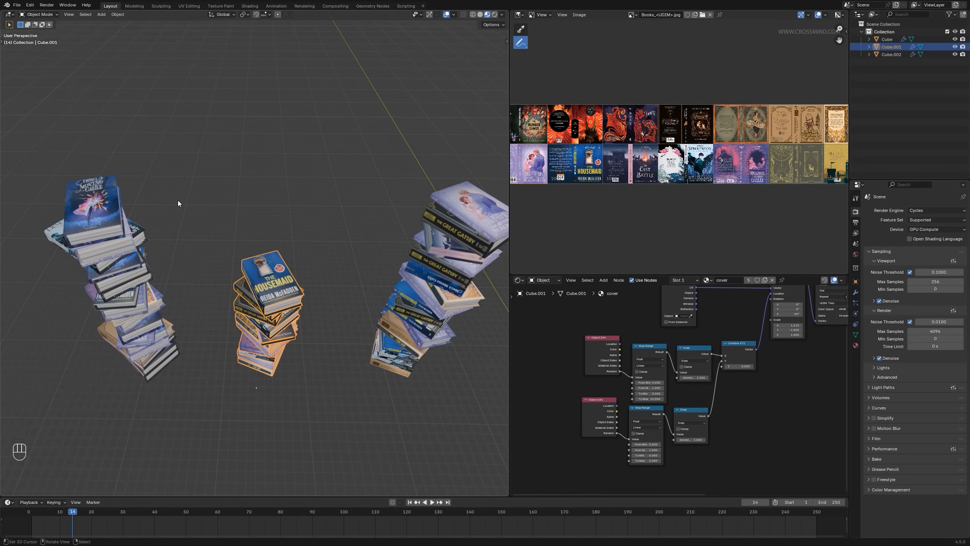
middle_click_drag(174, 239, 143, 241)
key("ctrl+space")
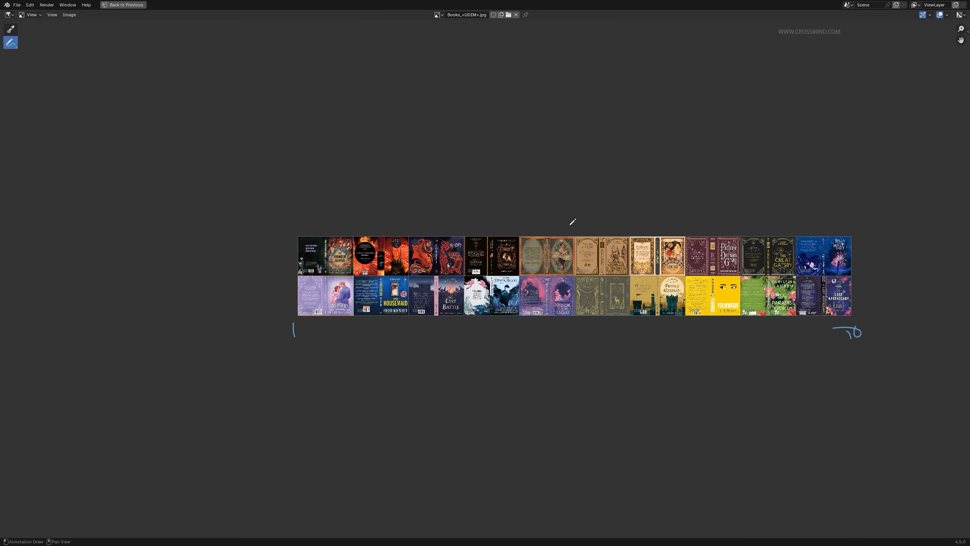
scroll(573, 221, "up", 2)
scroll(841, 217, "right", 5, "ctrl")
scroll(797, 224, "up", 2)
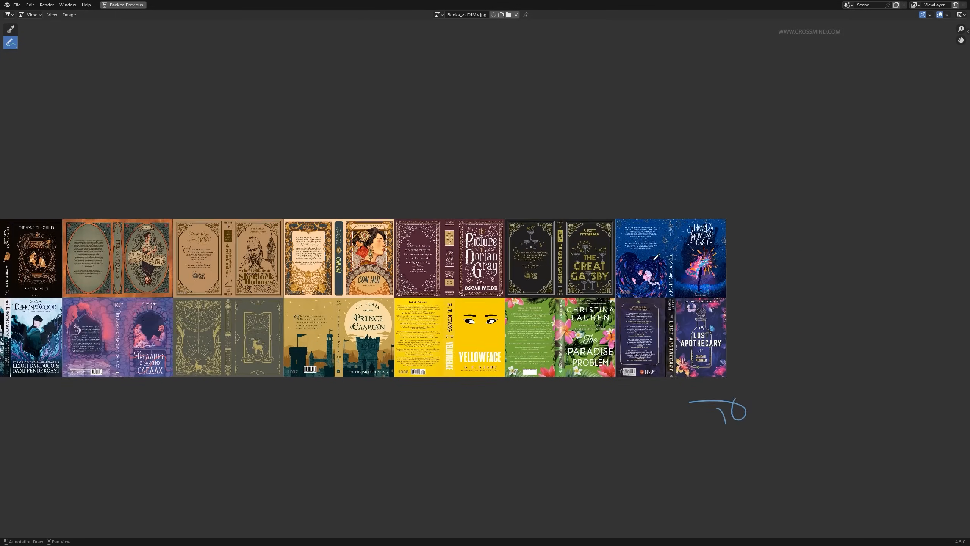
scroll(118, 258, "up", 2)
scroll(118, 258, "right", 4, "ctrl")
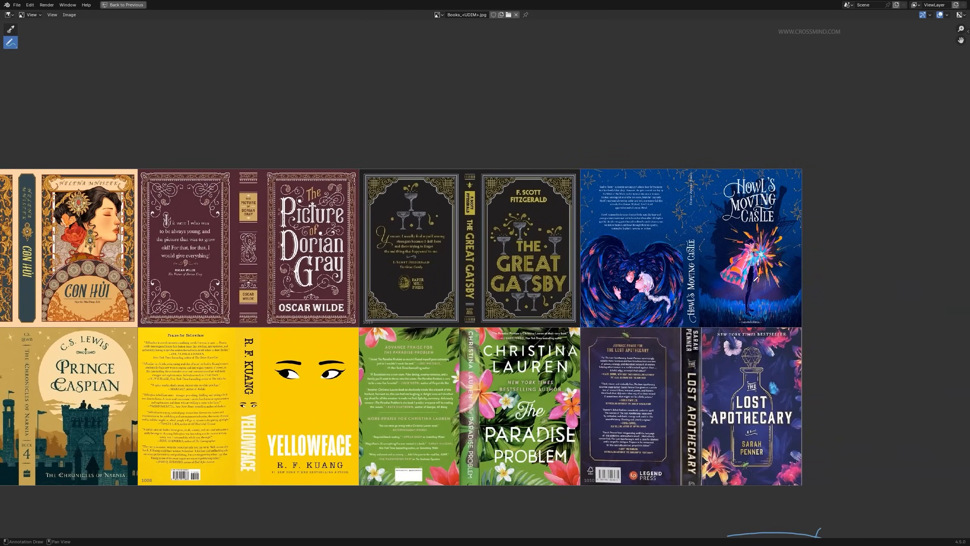
key("ctrl+space")
middle_click_drag(138, 240, 168, 255)
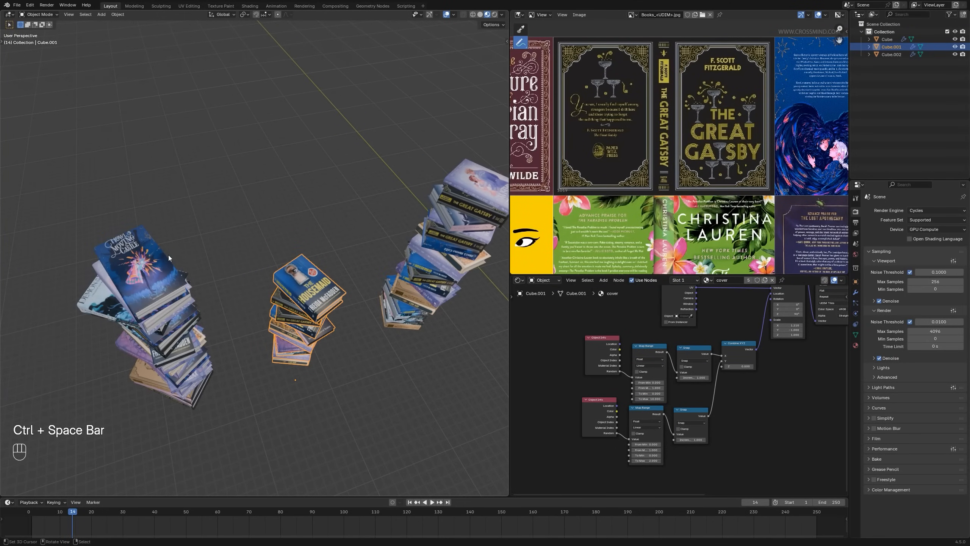
- Cut the link from the second Snap node to Combine XYZ's Y input to compare the covers, and undo the cut
scroll(755, 396, "up", 1)
right_click_drag(693, 402, 715, 412, "ctrl")
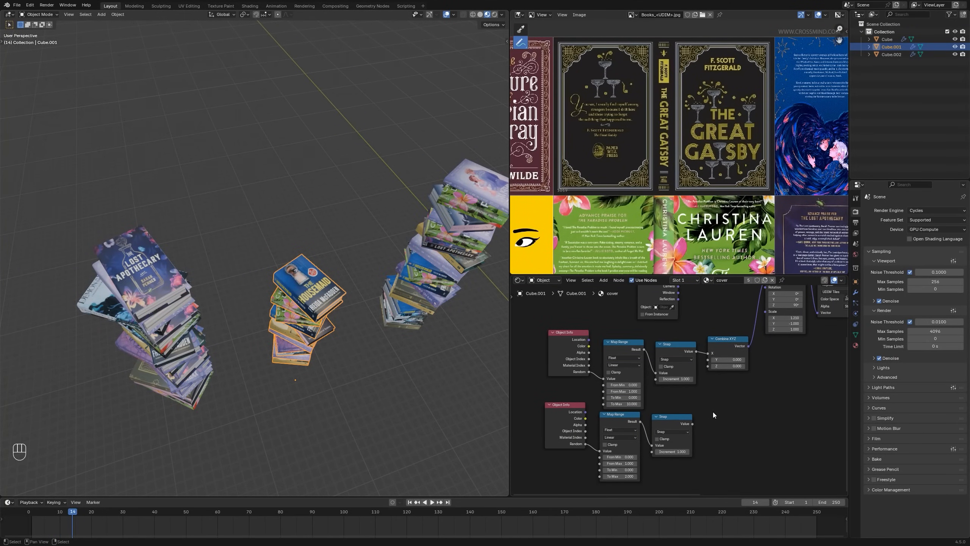
key("ctrl+z")
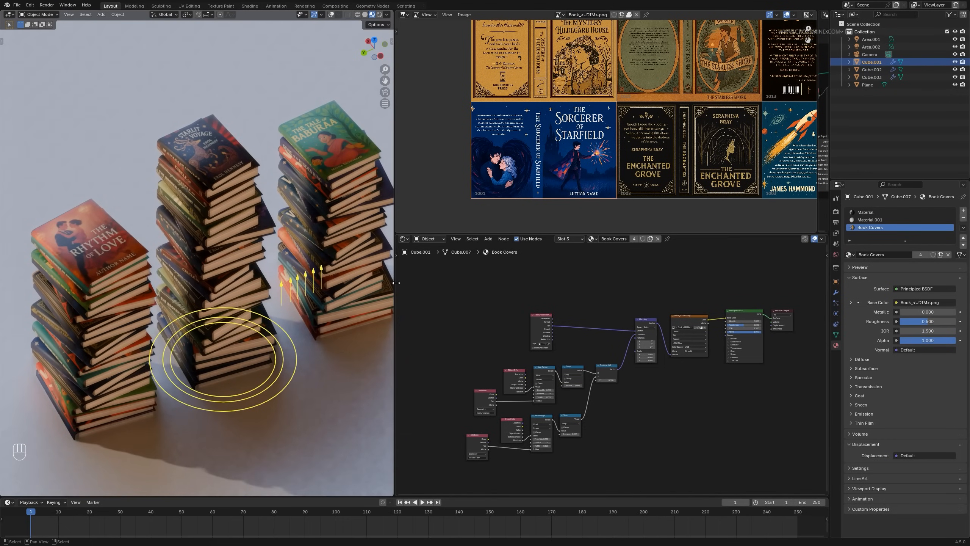
- Widen the 3D viewport and examine the three finished book stacks in the lit scene
left_click_drag(395, 282, 478, 284)
scroll(609, 318, "down", 3)
mouse_move(336, 283)
middle_mouse_down()
mouse_move(378, 349)
mouse_move(312, 290)
mouse_move(323, 282)
middle_mouse_up()
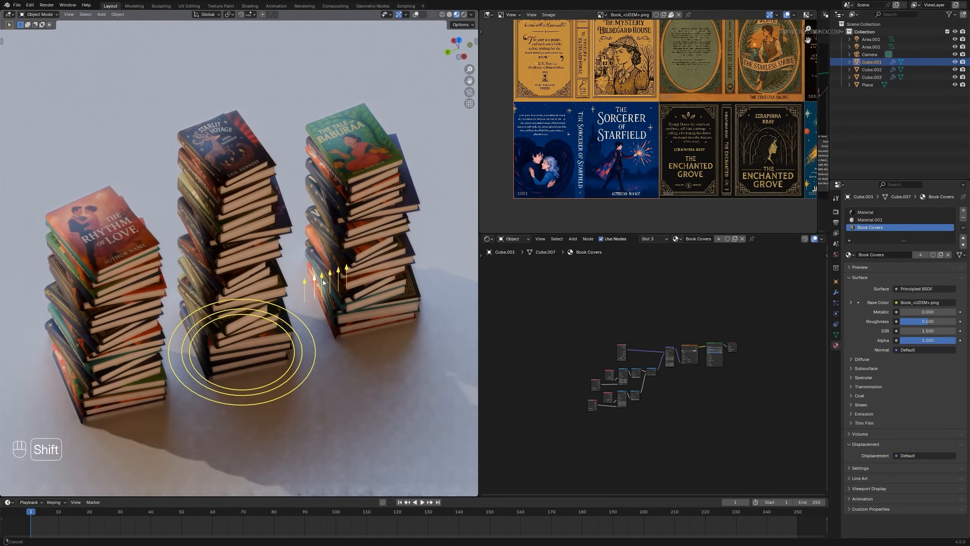
scroll(323, 280, "down", 3)
right_click(392, 147)
scroll(391, 198, "down", 3)
scroll(386, 153, "up", 7)
scroll(355, 214, "down", 2)
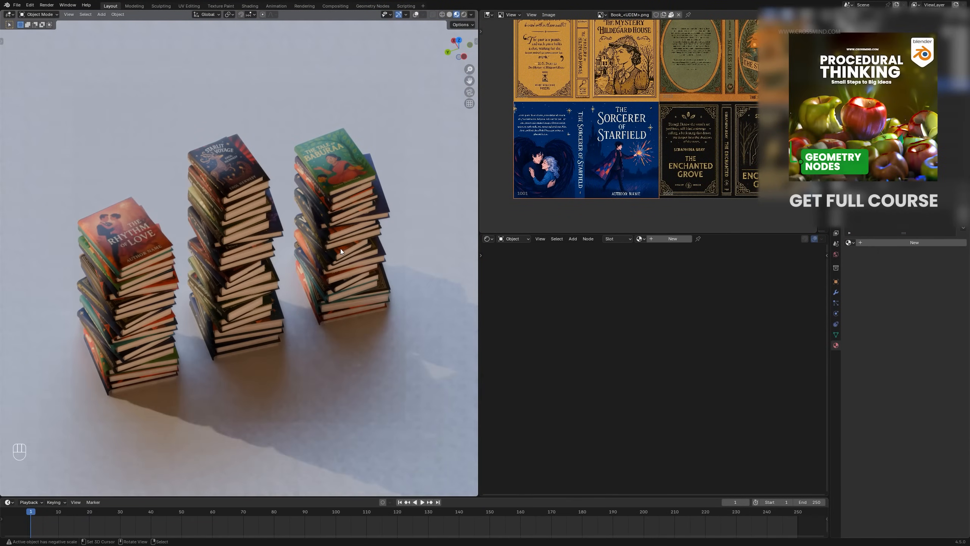
- Select the middle book stack, make it taller and increase the rotation between its books
right_click(248, 264)
key("ctrl+z")
scroll(245, 265, "down", 1)
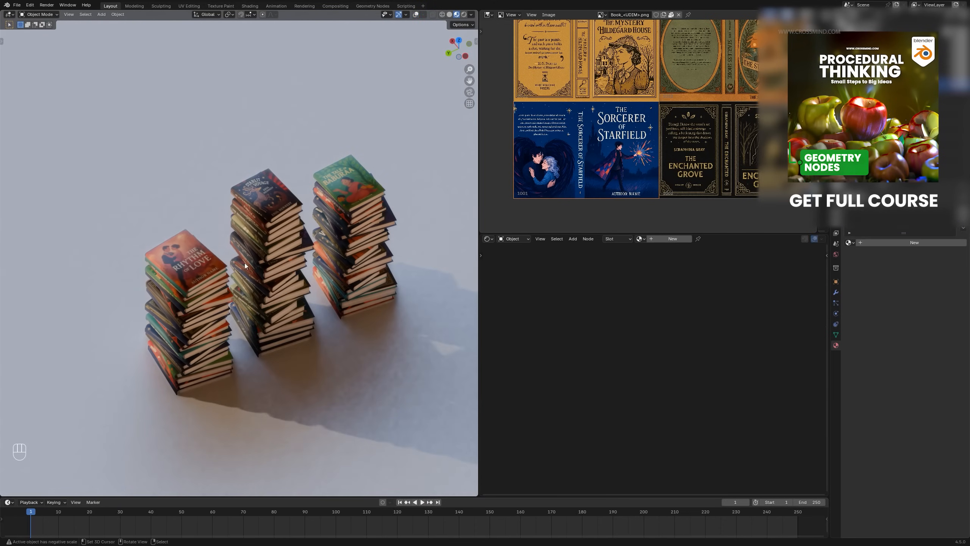
right_click(244, 265)
middle_click_drag(261, 346, 313, 301, "shift")
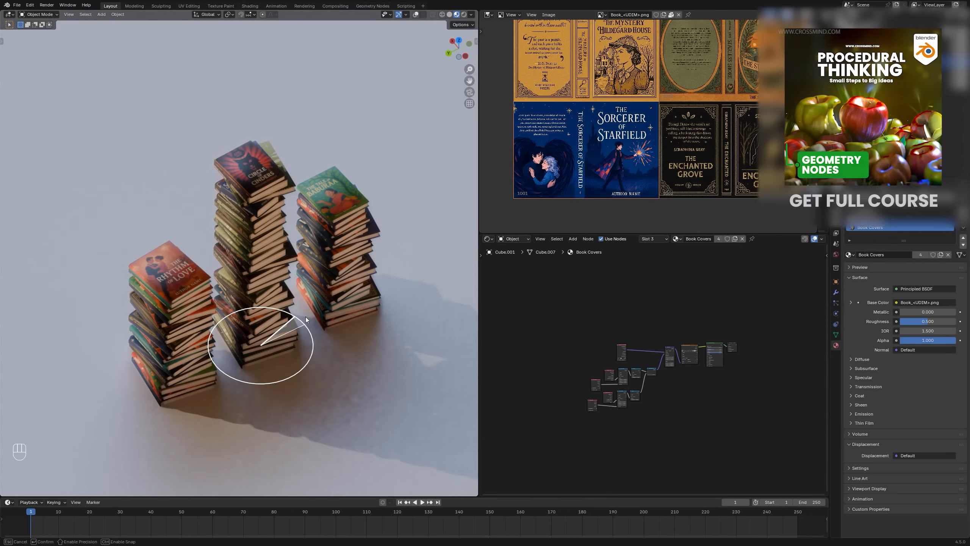
left_click_drag(306, 317, 310, 350)
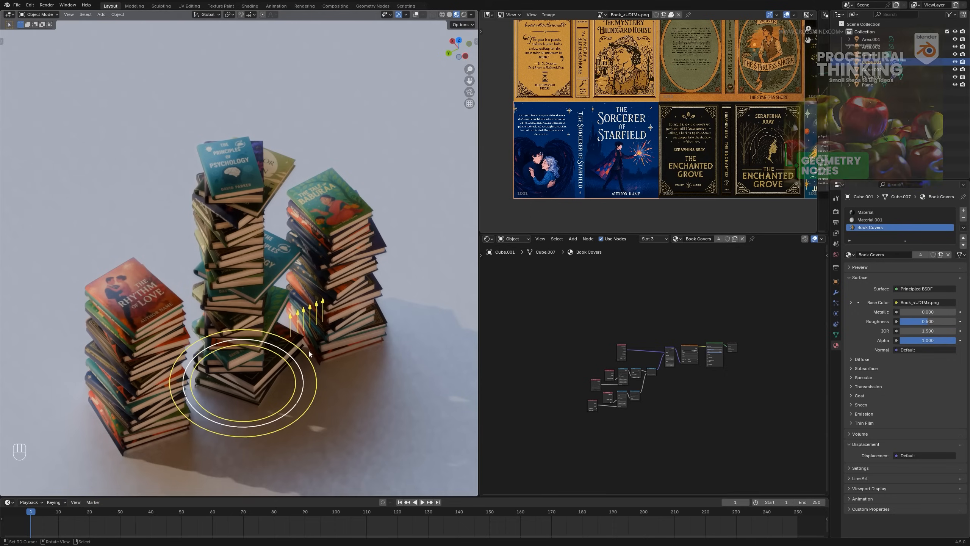
- Increase the rotation between the books of the rear stack, Cube.002, and view the stacks from another angle
left_click(319, 329, "shift")
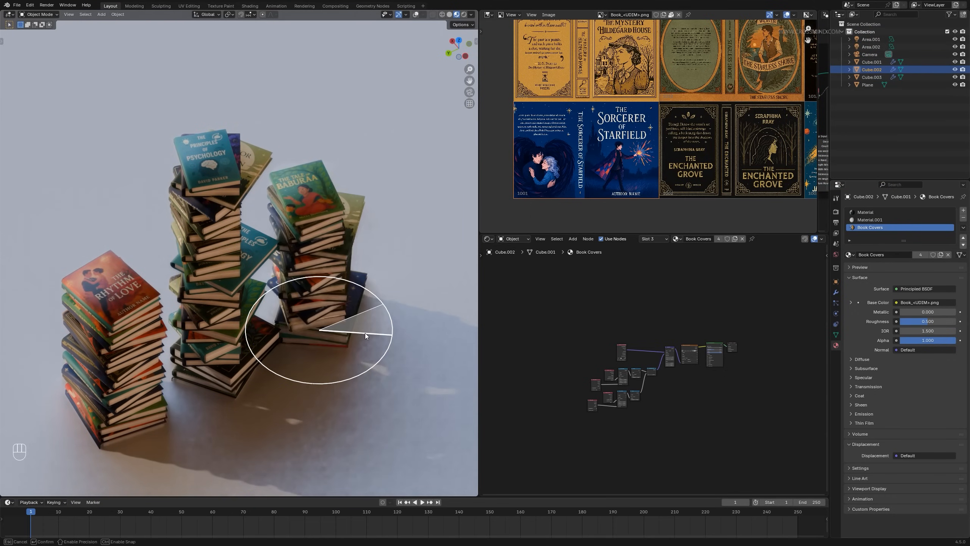
left_click(367, 334)
middle_click_drag(368, 336, 321, 334)
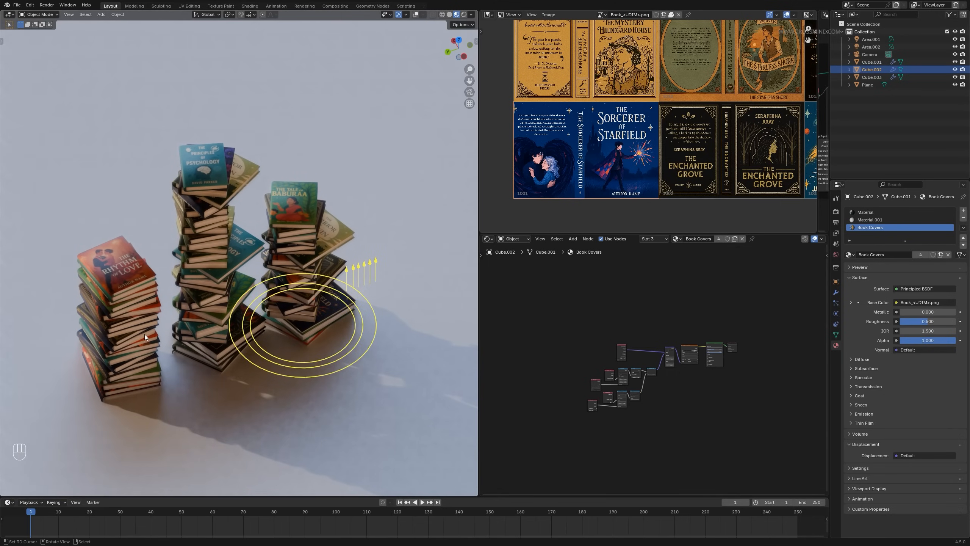
left_click(163, 346)
middle_click_drag(162, 346, 214, 363)
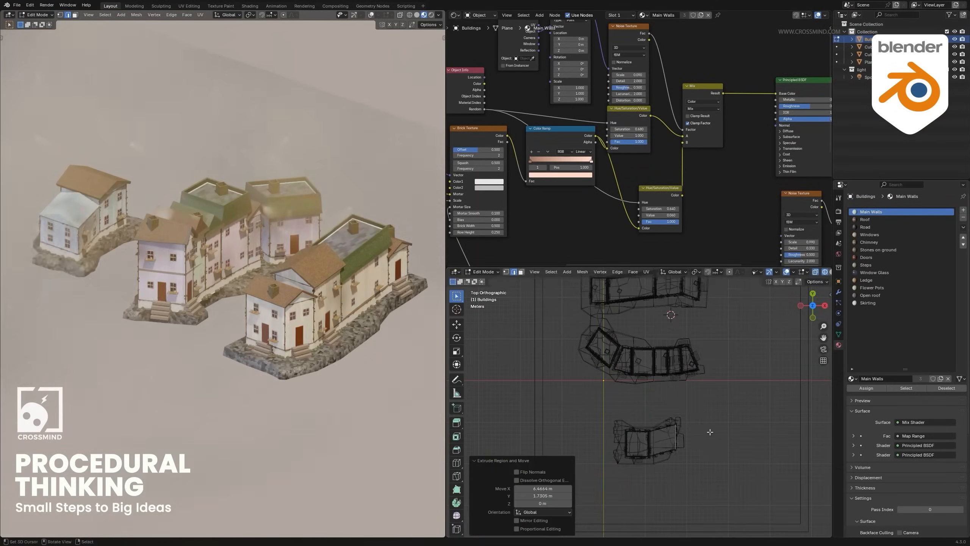
- Rotate the extruded end edge of the lower building row in the top view
key("r")
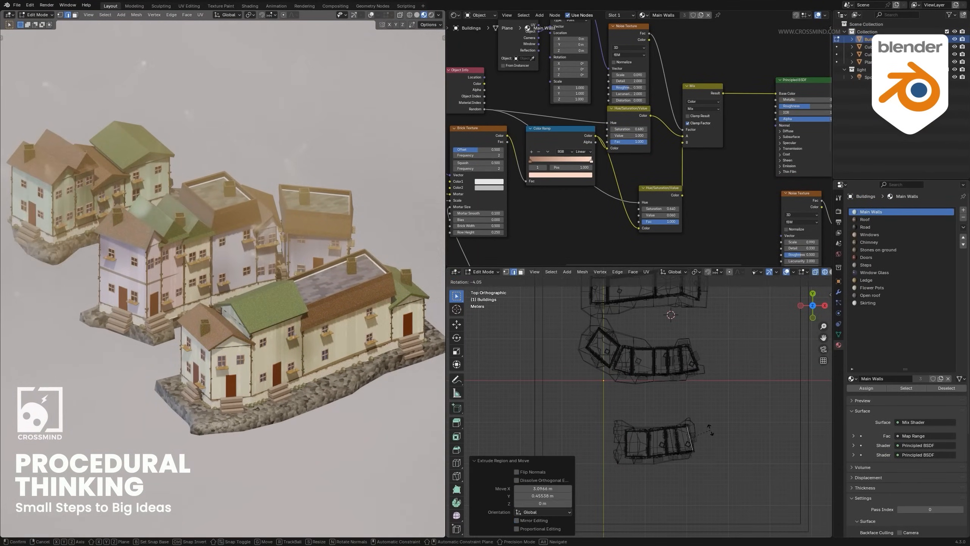
left_click(701, 430)
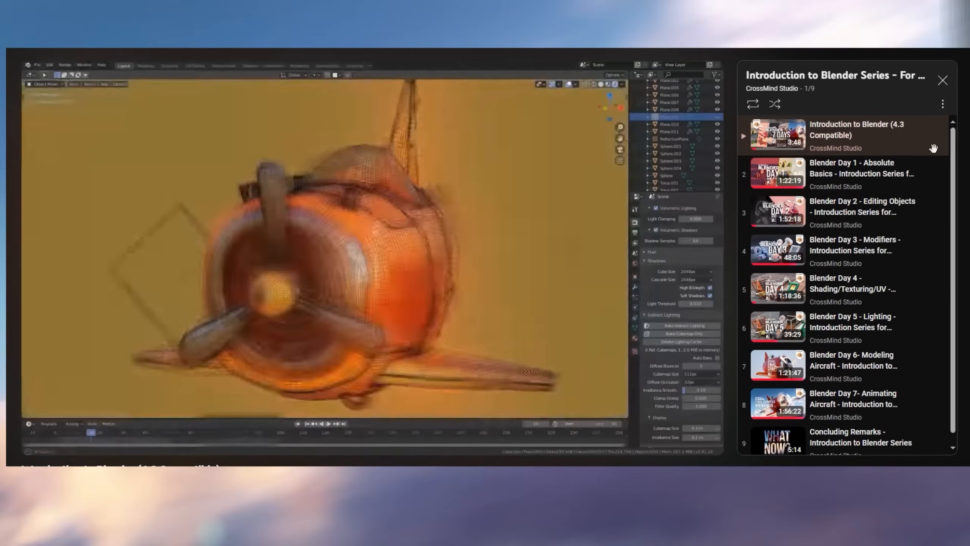
left_click(933, 148)
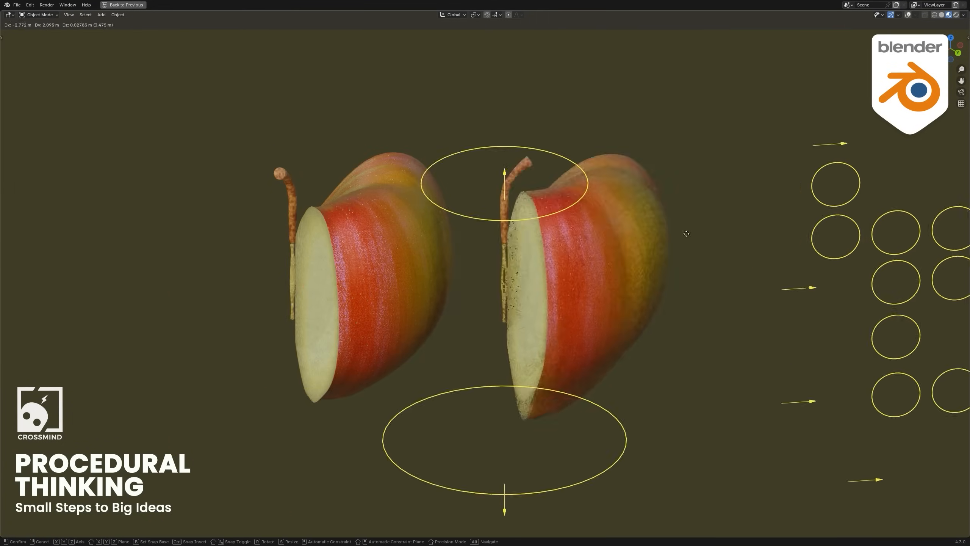
- Move one apple half away from the other and rotate it so its cut face points forward
left_click(686, 233)
key("r")
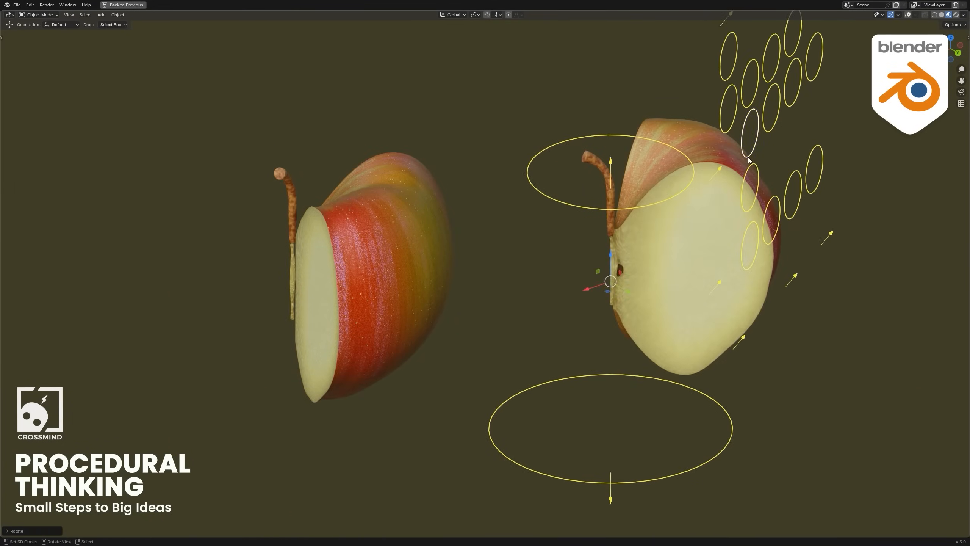
left_click(578, 172)
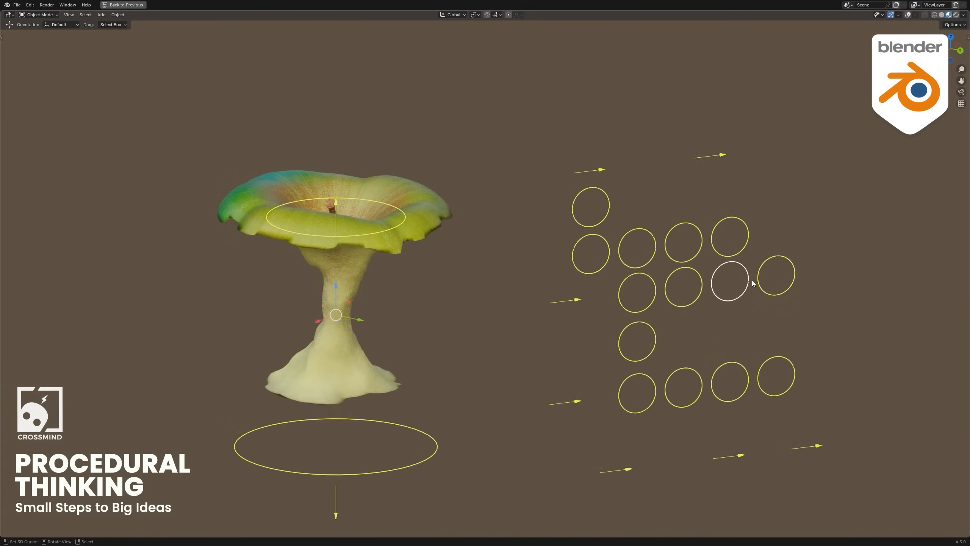
scroll(735, 273, "down", 1)
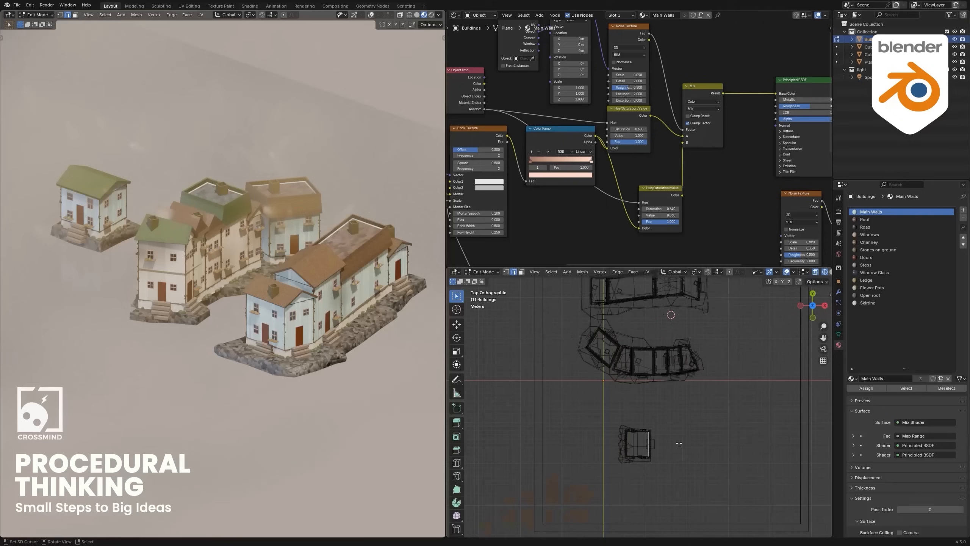
- Extend the single house in the top view into a short row and rotate its end edge by -6.22°
key("g")
left_click(685, 438)
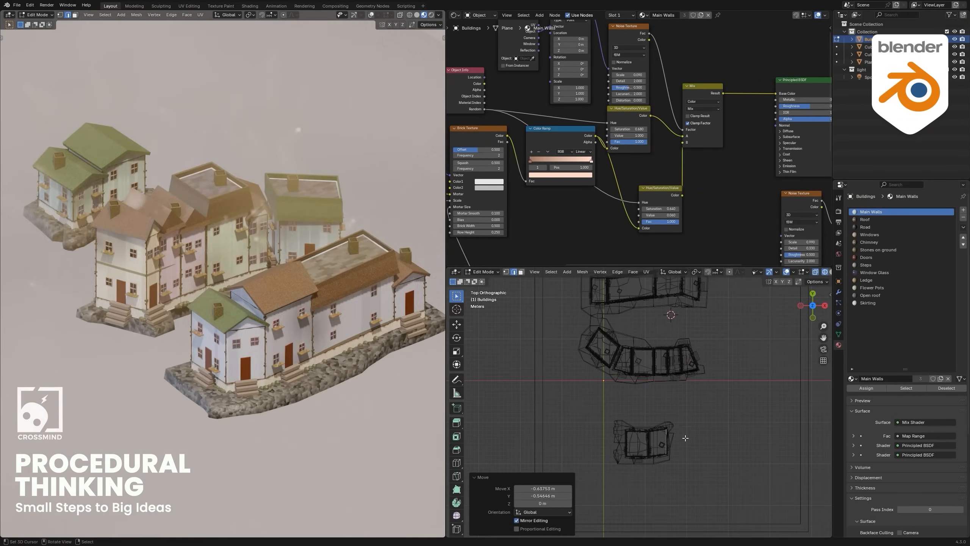
left_click(699, 436)
key("r")
left_click(698, 434)
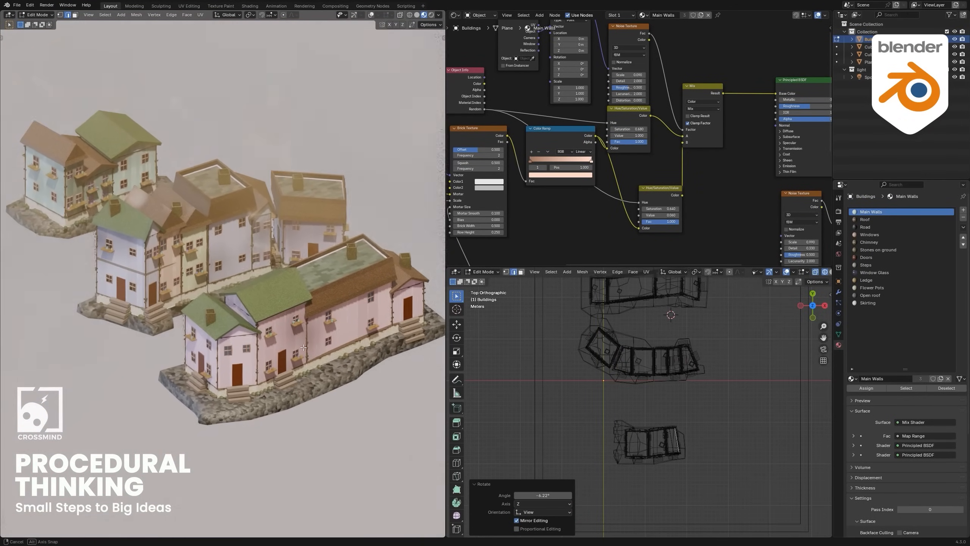
- Extrude another section from the end of the lower building row and rotate it by -24.2°
key("e")
key("e")
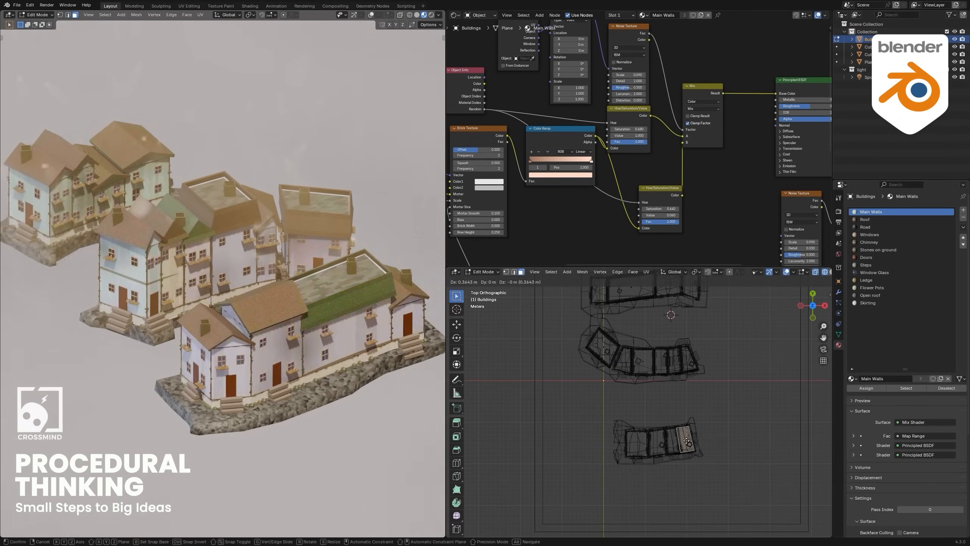
left_click(722, 421)
key("r")
left_click(729, 407)
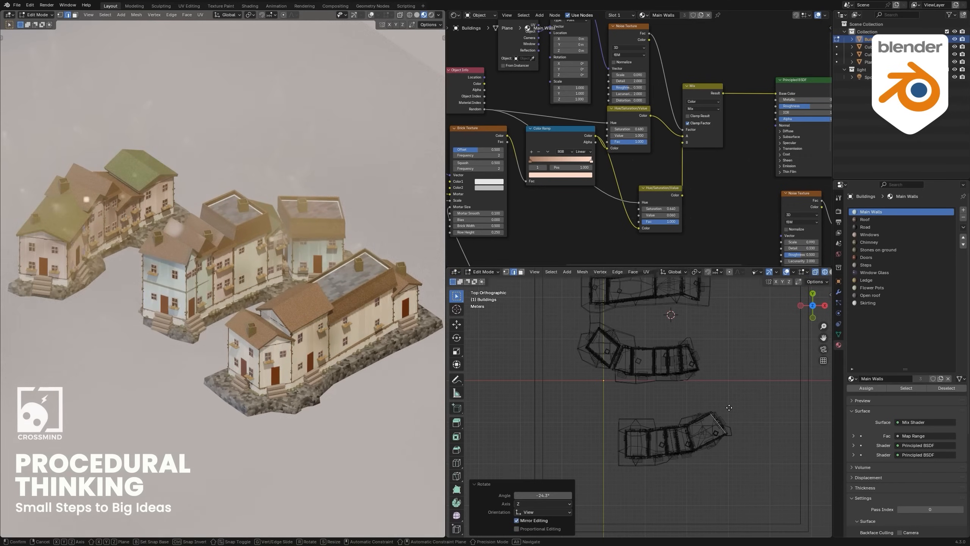
- Extrude one more angled section outward from the end of the lower building row and rotate it
scroll(720, 413, "up", 1)
middle_click_drag(720, 412, 701, 431, "shift")
key("e")
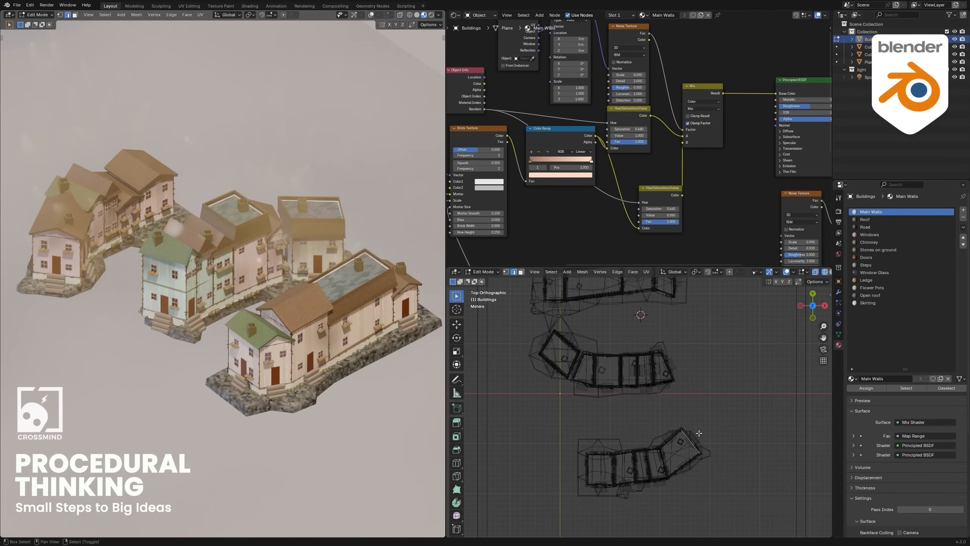
left_click(720, 408)
key("r")
- Check the generated buildings up close, leave Edit Mode and save the file
middle_click_drag(329, 344, 296, 366)
scroll(282, 325, "up", 2)
key("Tab")
key("ctrl+s")
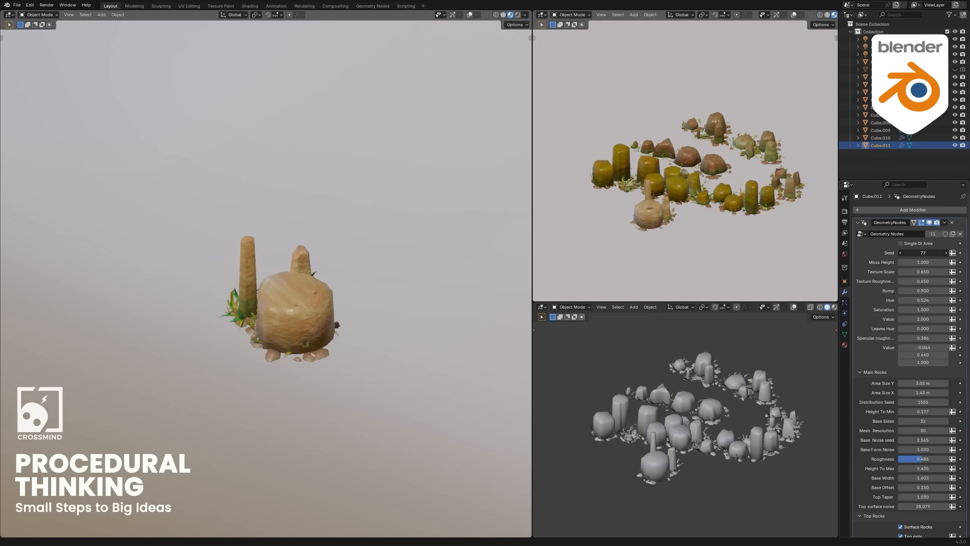
- Enlarge the rock generator's Main Rocks area to 16.9 m in Y and 5.38 m in X, and isolate the object in the view
mouse_move(923, 383)
left_mouse_down()
mouse_move(951, 382)
mouse_move(922, 394)
mouse_move(934, 394)
left_mouse_up()
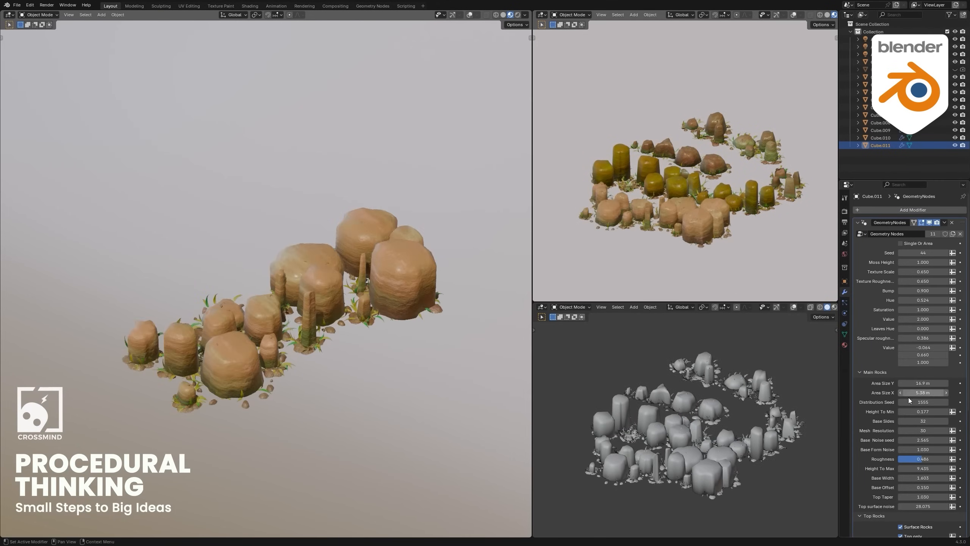
middle_click_drag(327, 351, 388, 421, "shift")
key("KP_Divide")
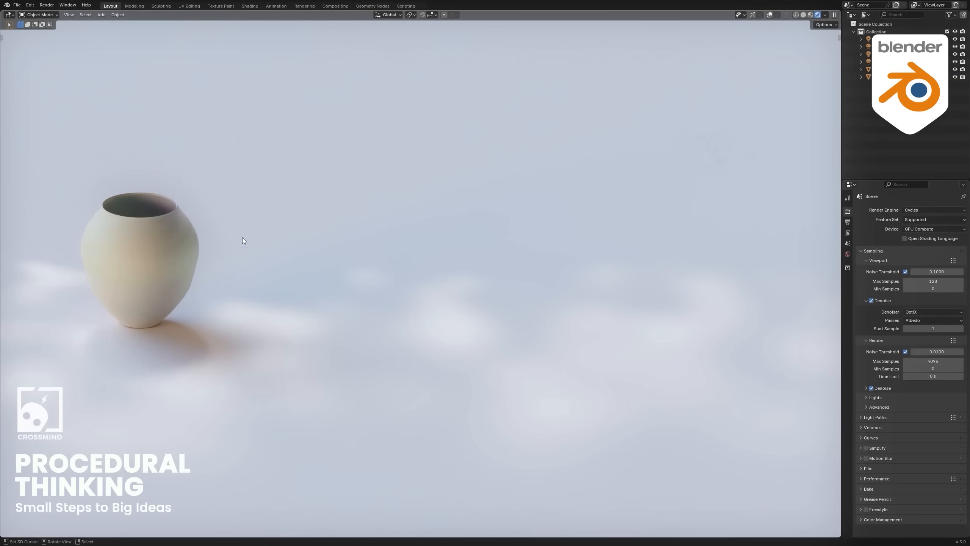
- Duplicate the vase and place the copy beside the original
key("shift+d")
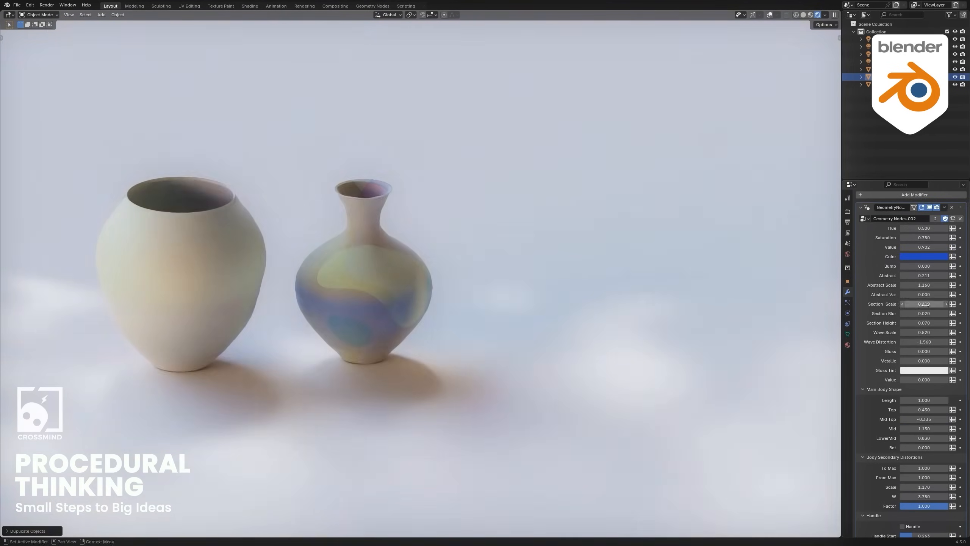